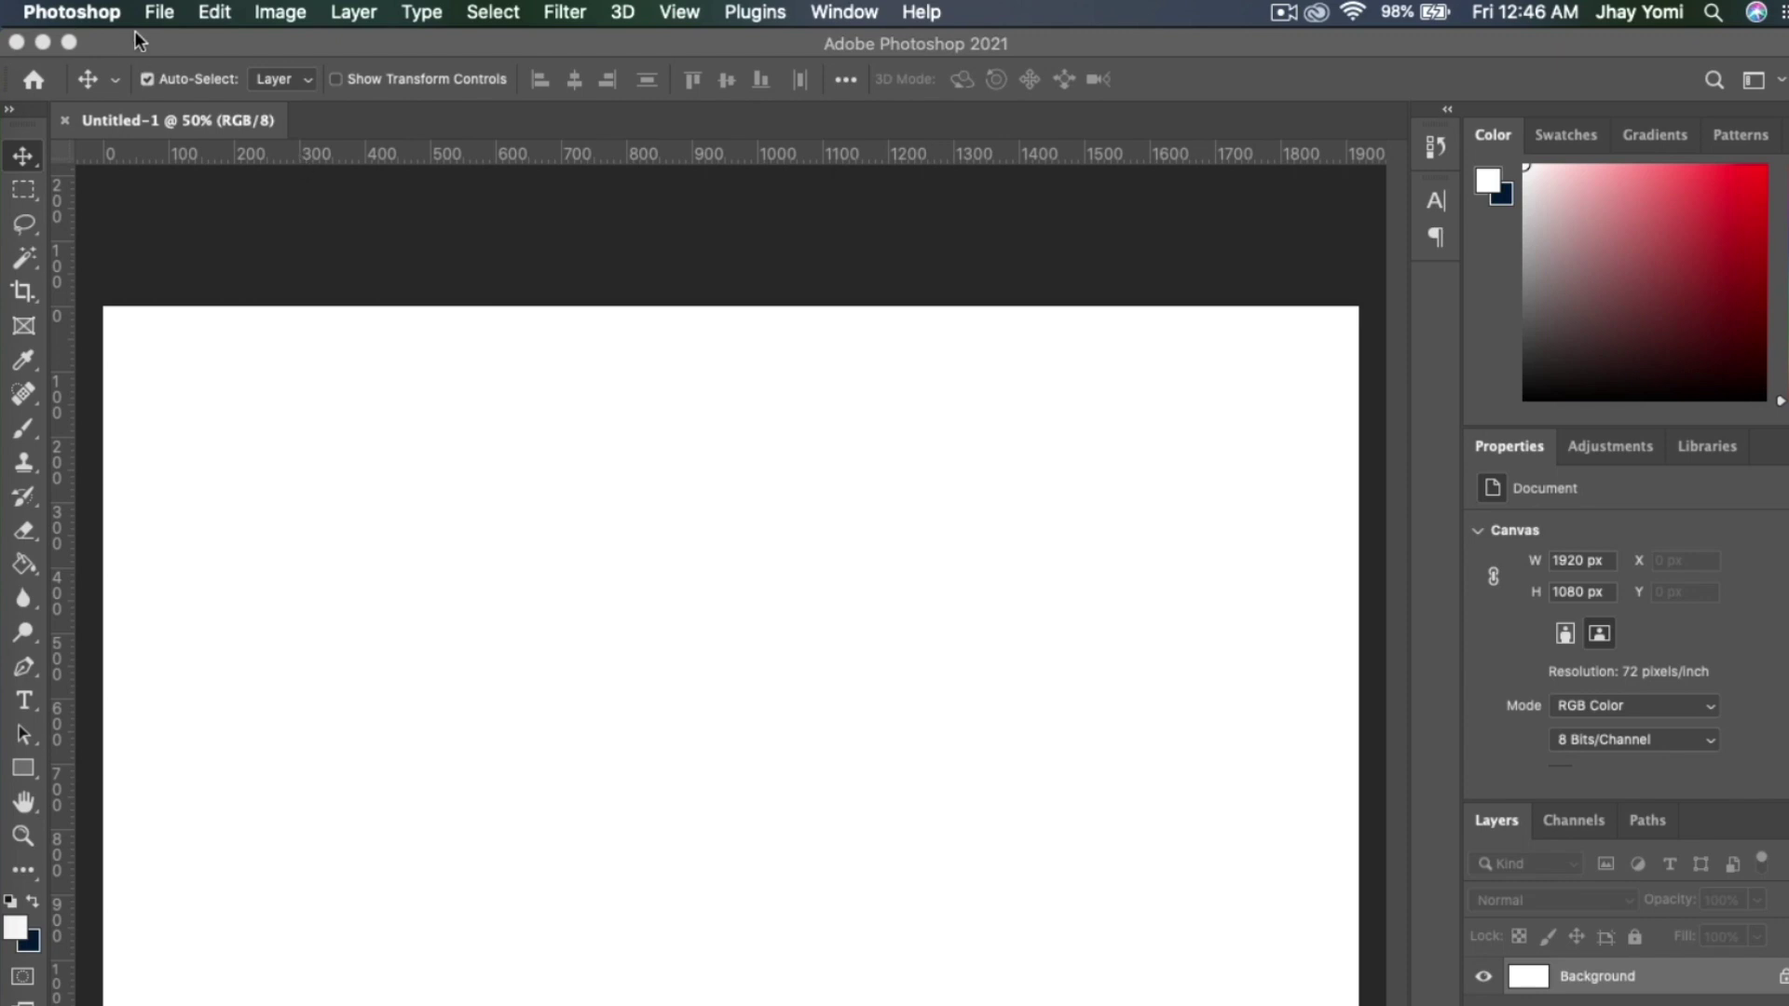
Open jhamo.jpg from the Pencil Sketch folder as a 2736 × 4104 px document
{"action": "left_click", "coordinate": [159, 13]}
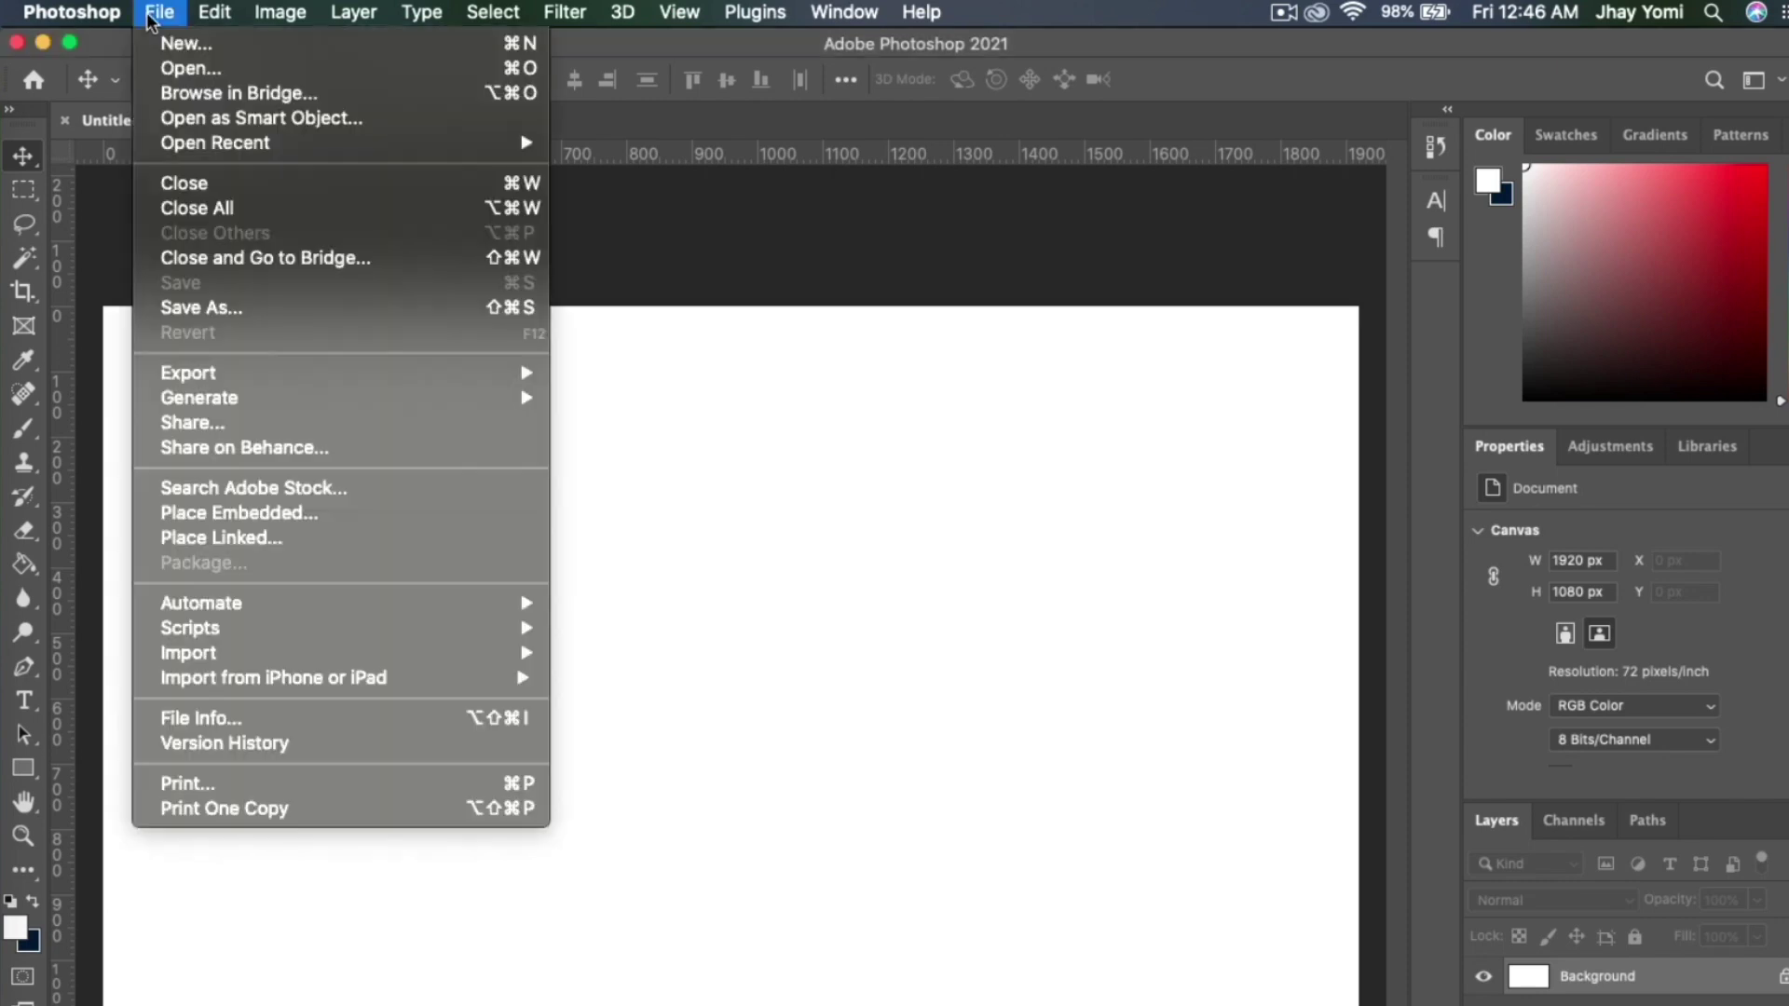
{"action": "left_click", "coordinate": [185, 76]}
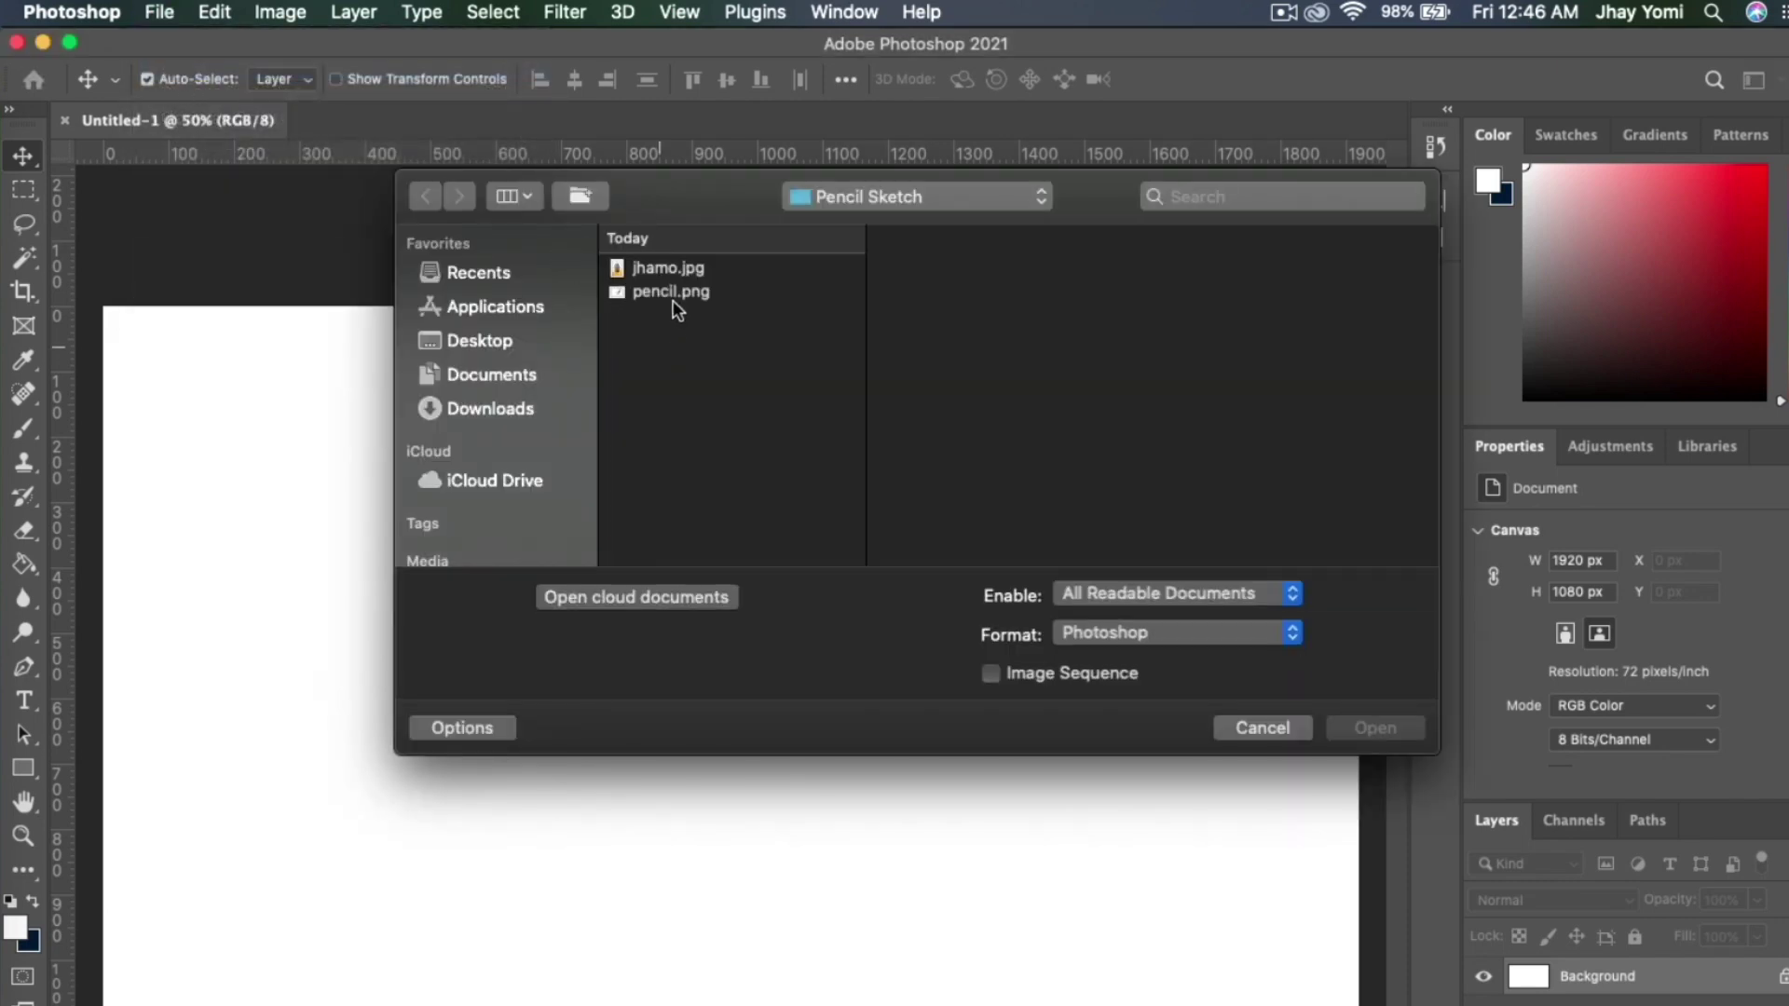
{"action": "left_click", "coordinate": [665, 270]}
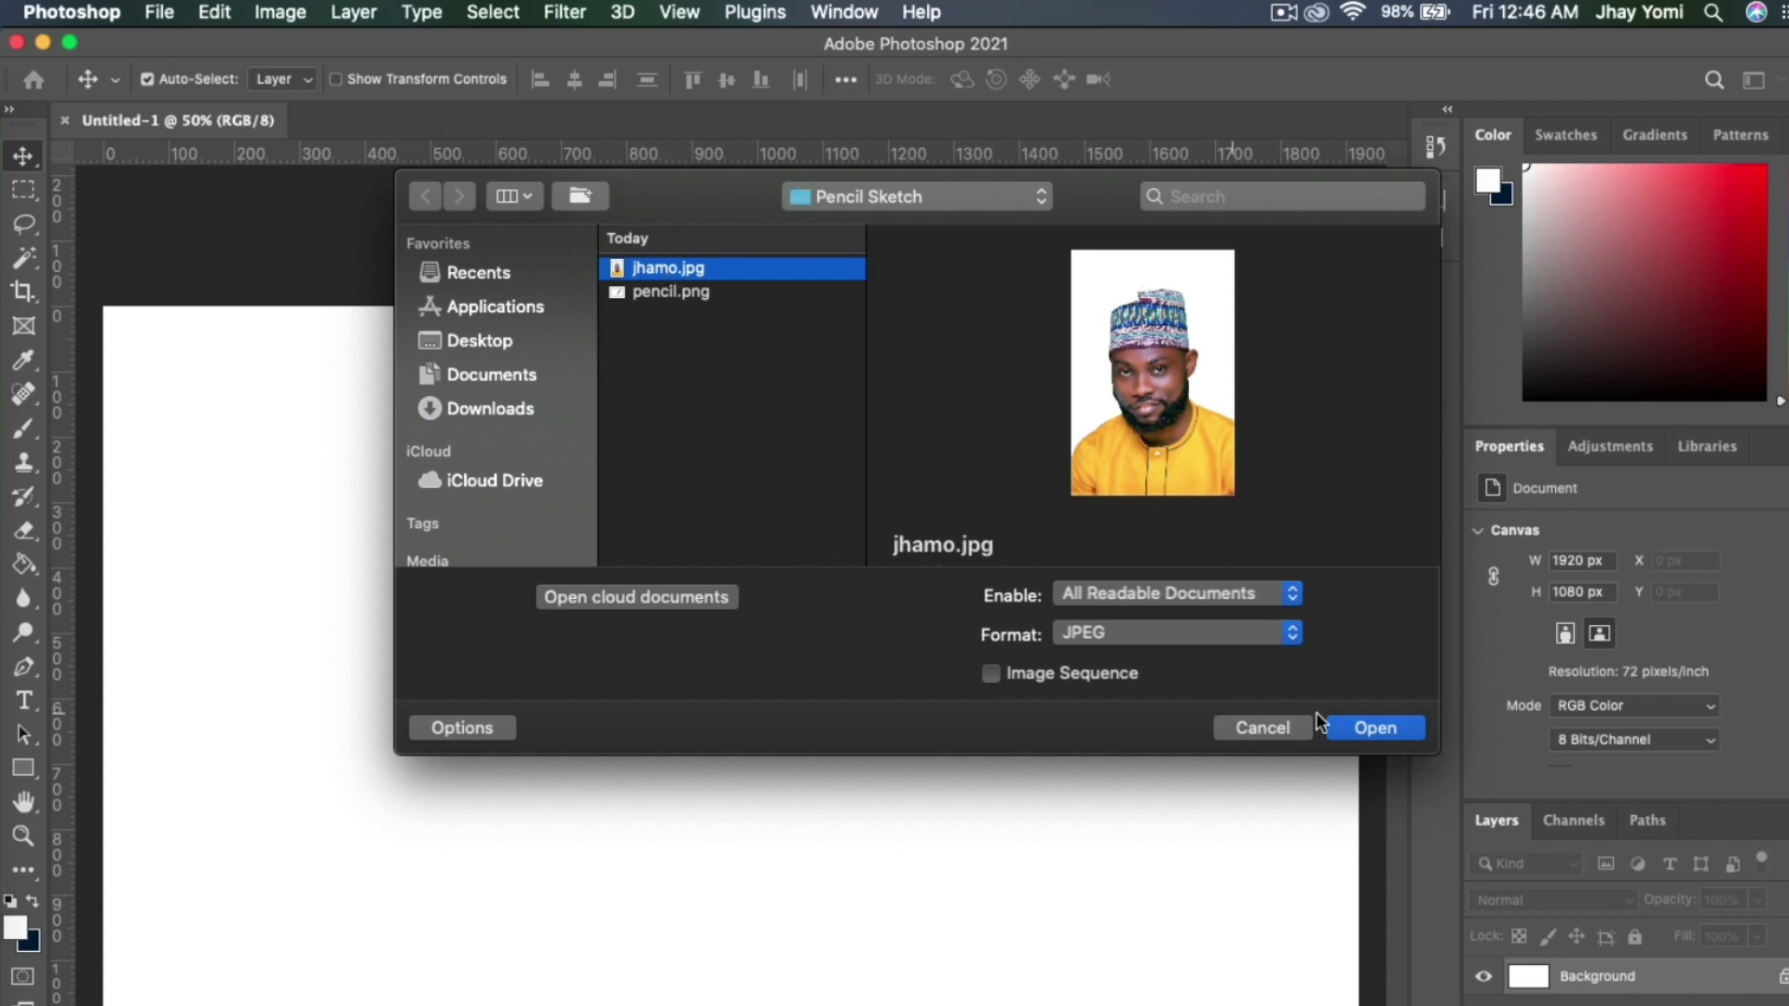
{"action": "left_click", "coordinate": [1367, 728]}
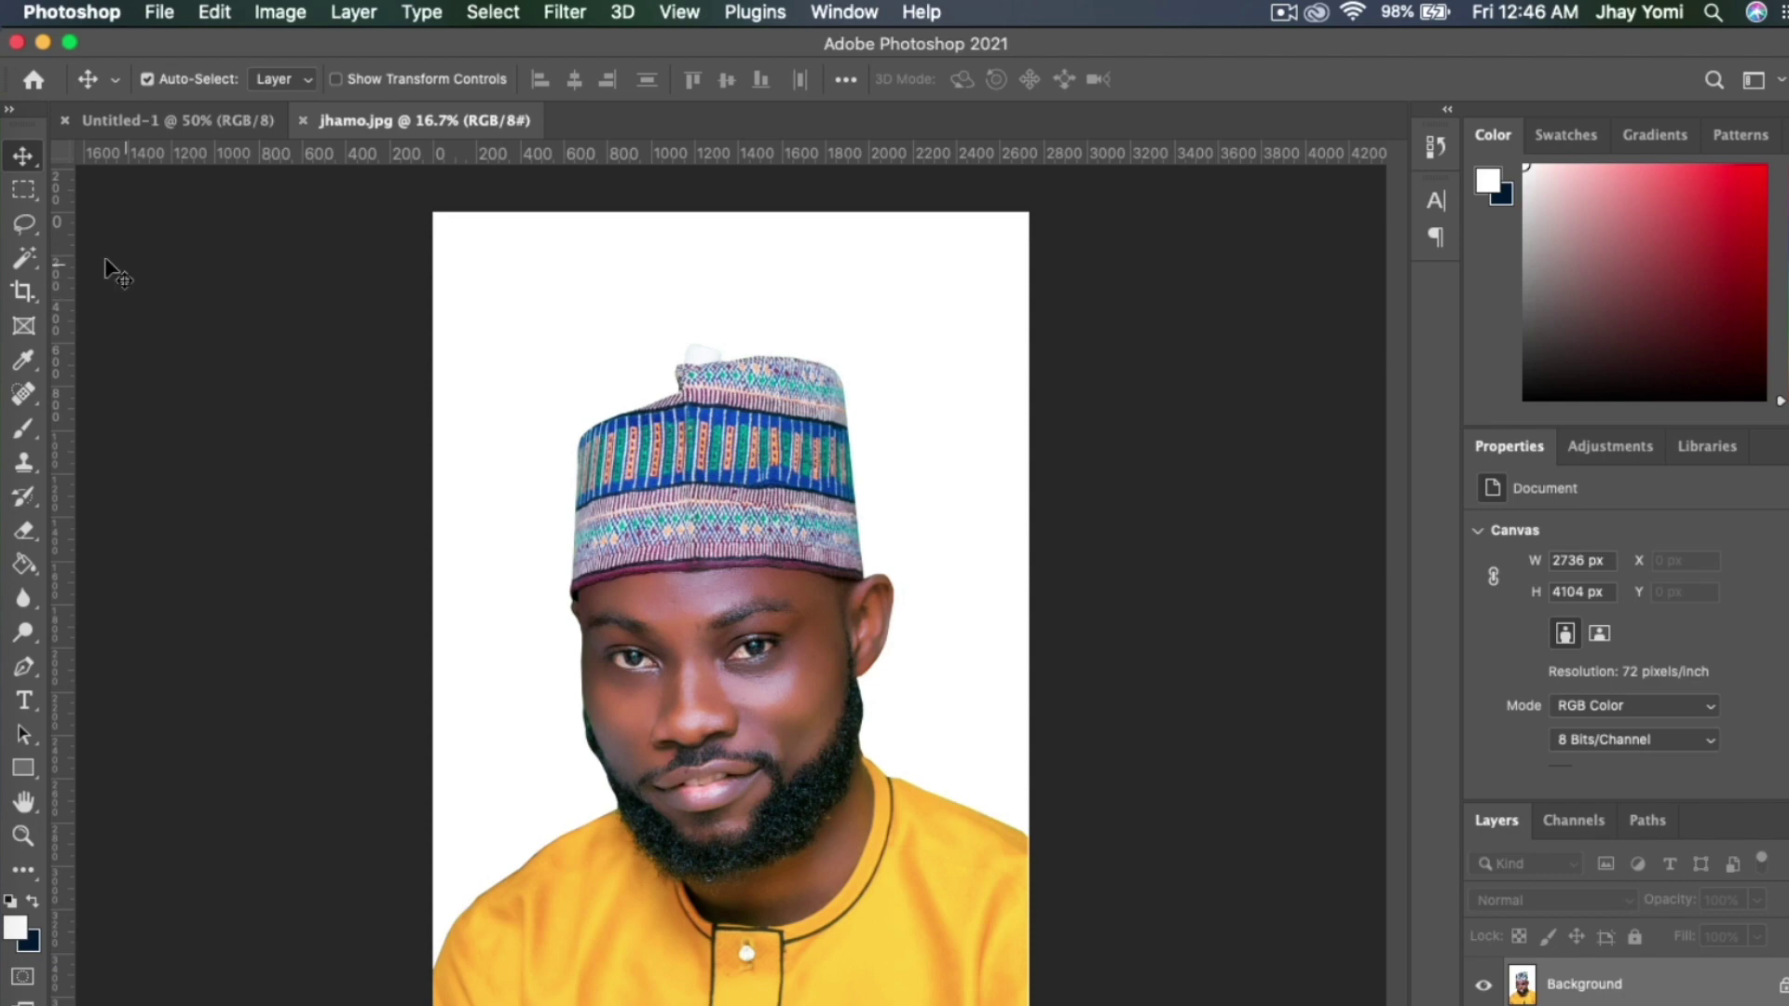
Draw an elliptical selection around the head and face and drag it into Untitled-1
{"action": "left_click_drag", "start_coordinate": [28, 197], "coordinate": [121, 212]}
{"action": "left_click_drag", "start_coordinate": [539, 299], "coordinate": [895, 885]}
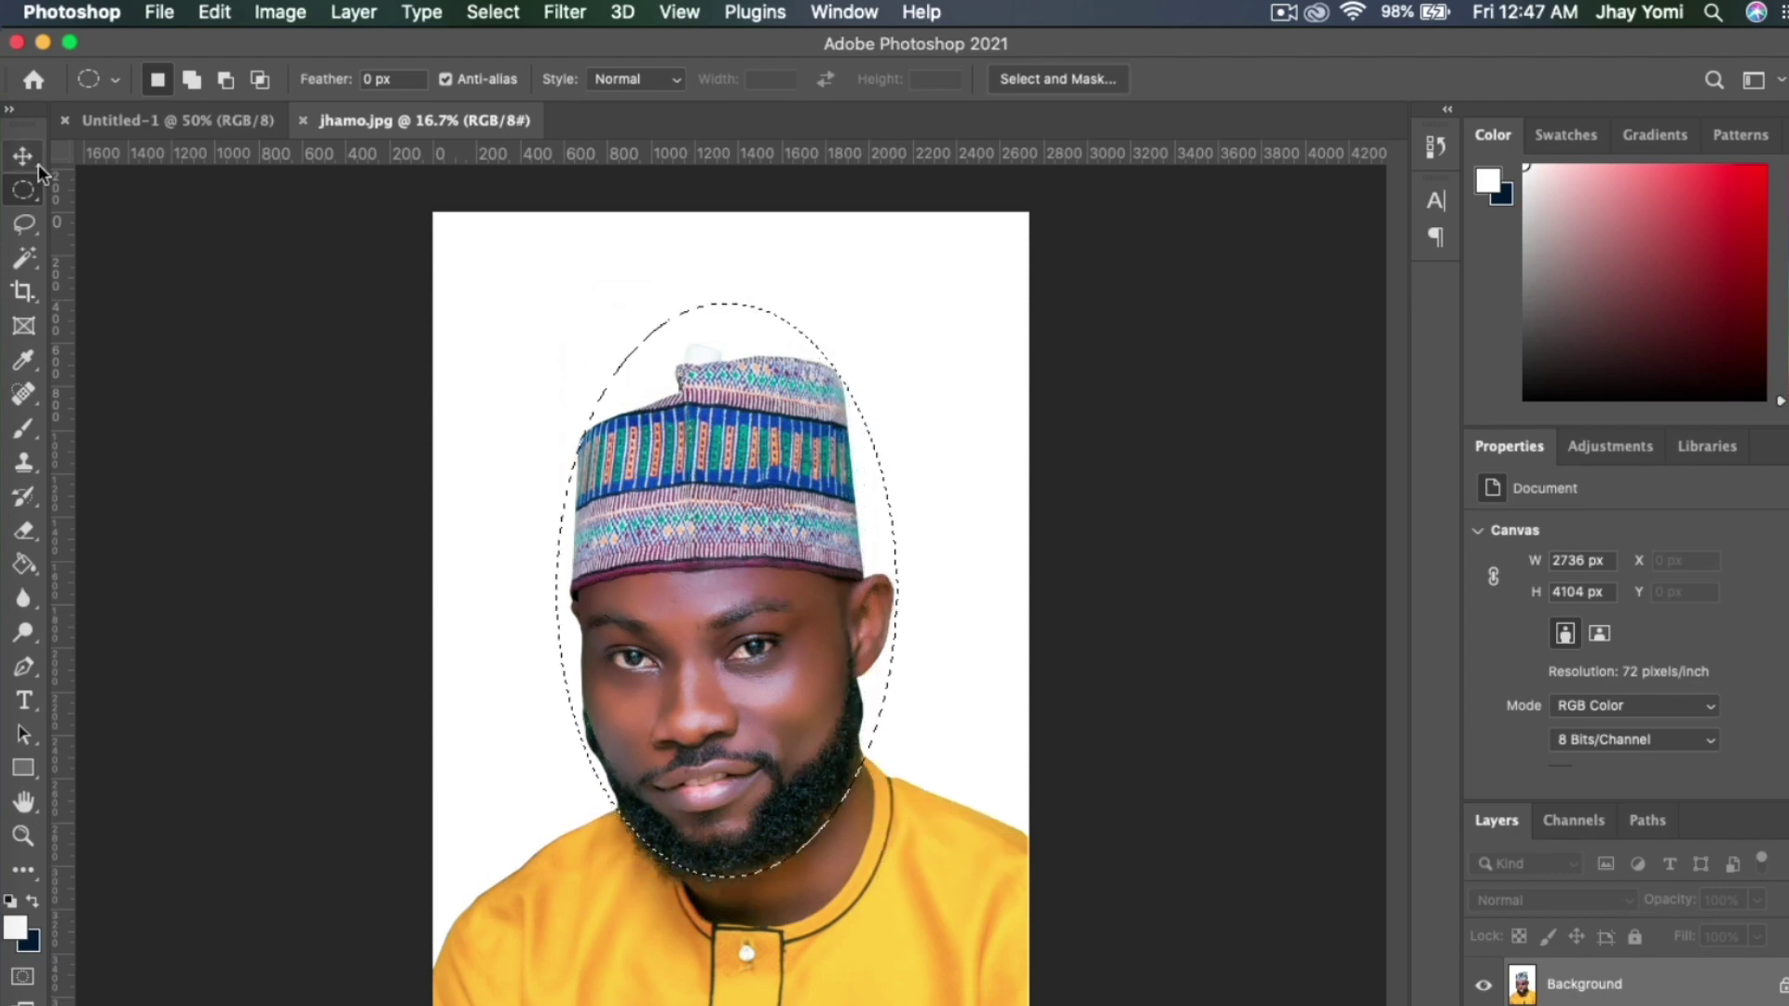
{"action": "key", "text": "v"}
{"action": "left_click_drag", "start_coordinate": [729, 540], "coordinate": [692, 492]}
{"action": "left_click_drag", "start_coordinate": [512, 322], "coordinate": [330, 133]}
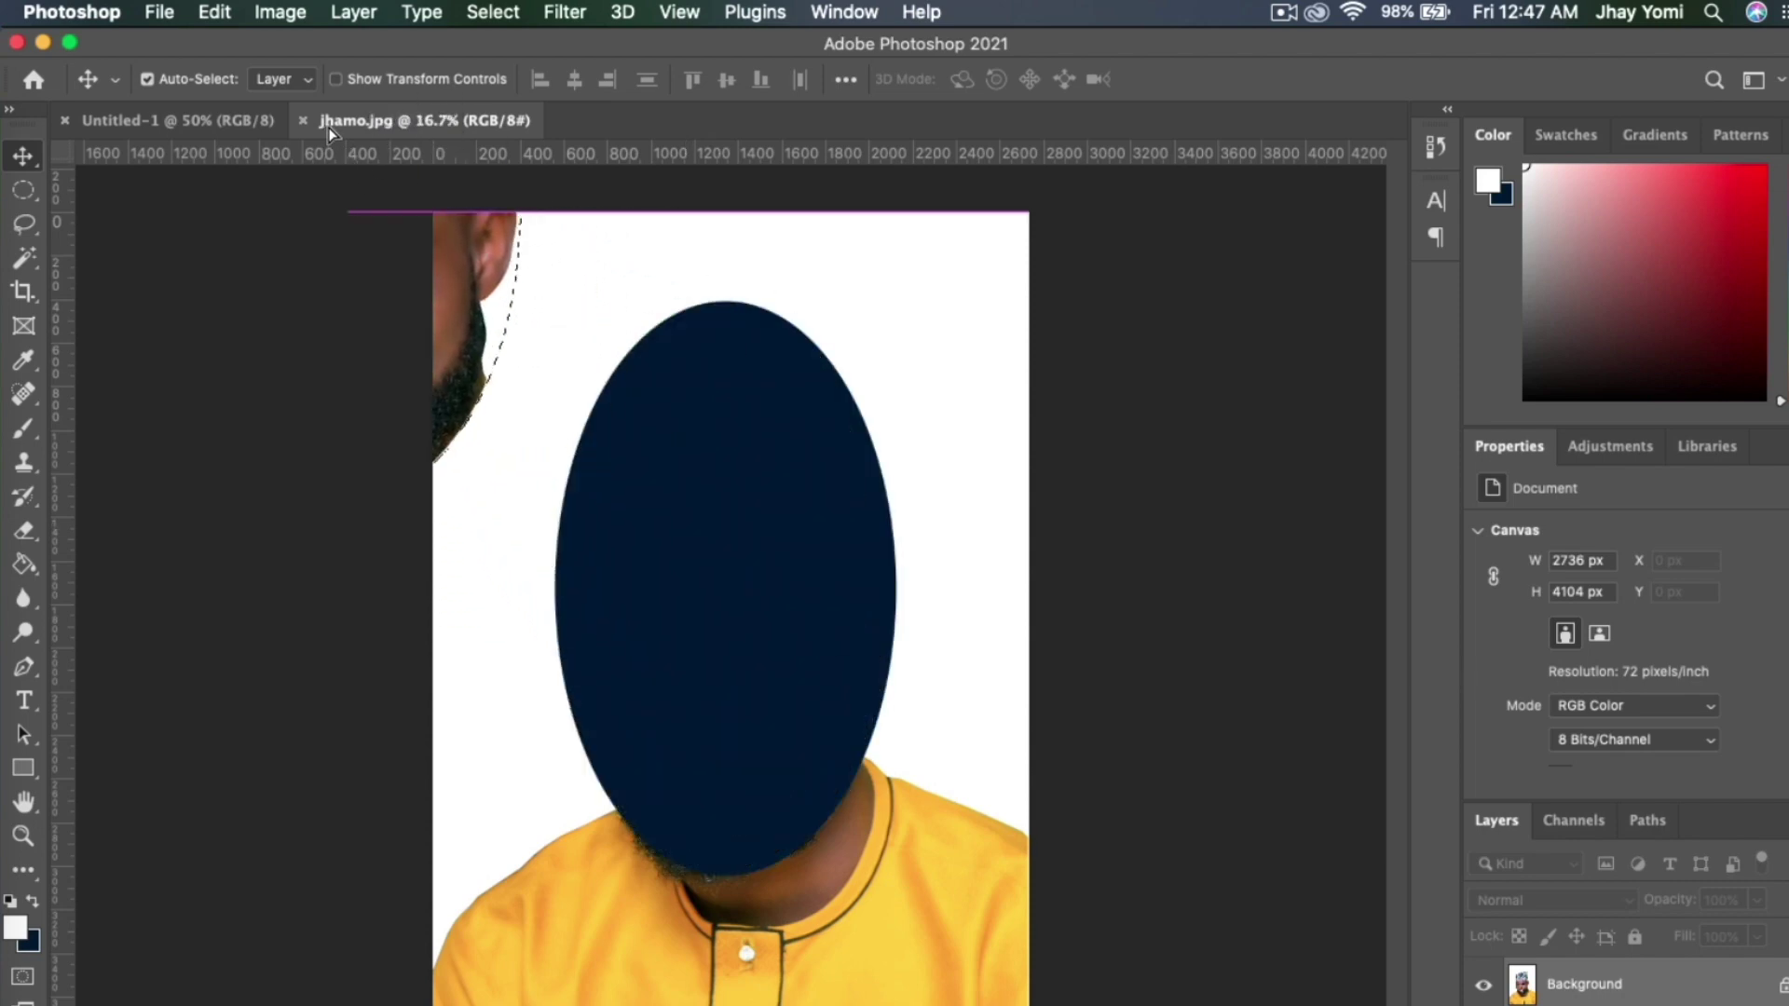
{"action": "left_click_drag", "start_coordinate": [198, 116], "coordinate": [764, 561]}
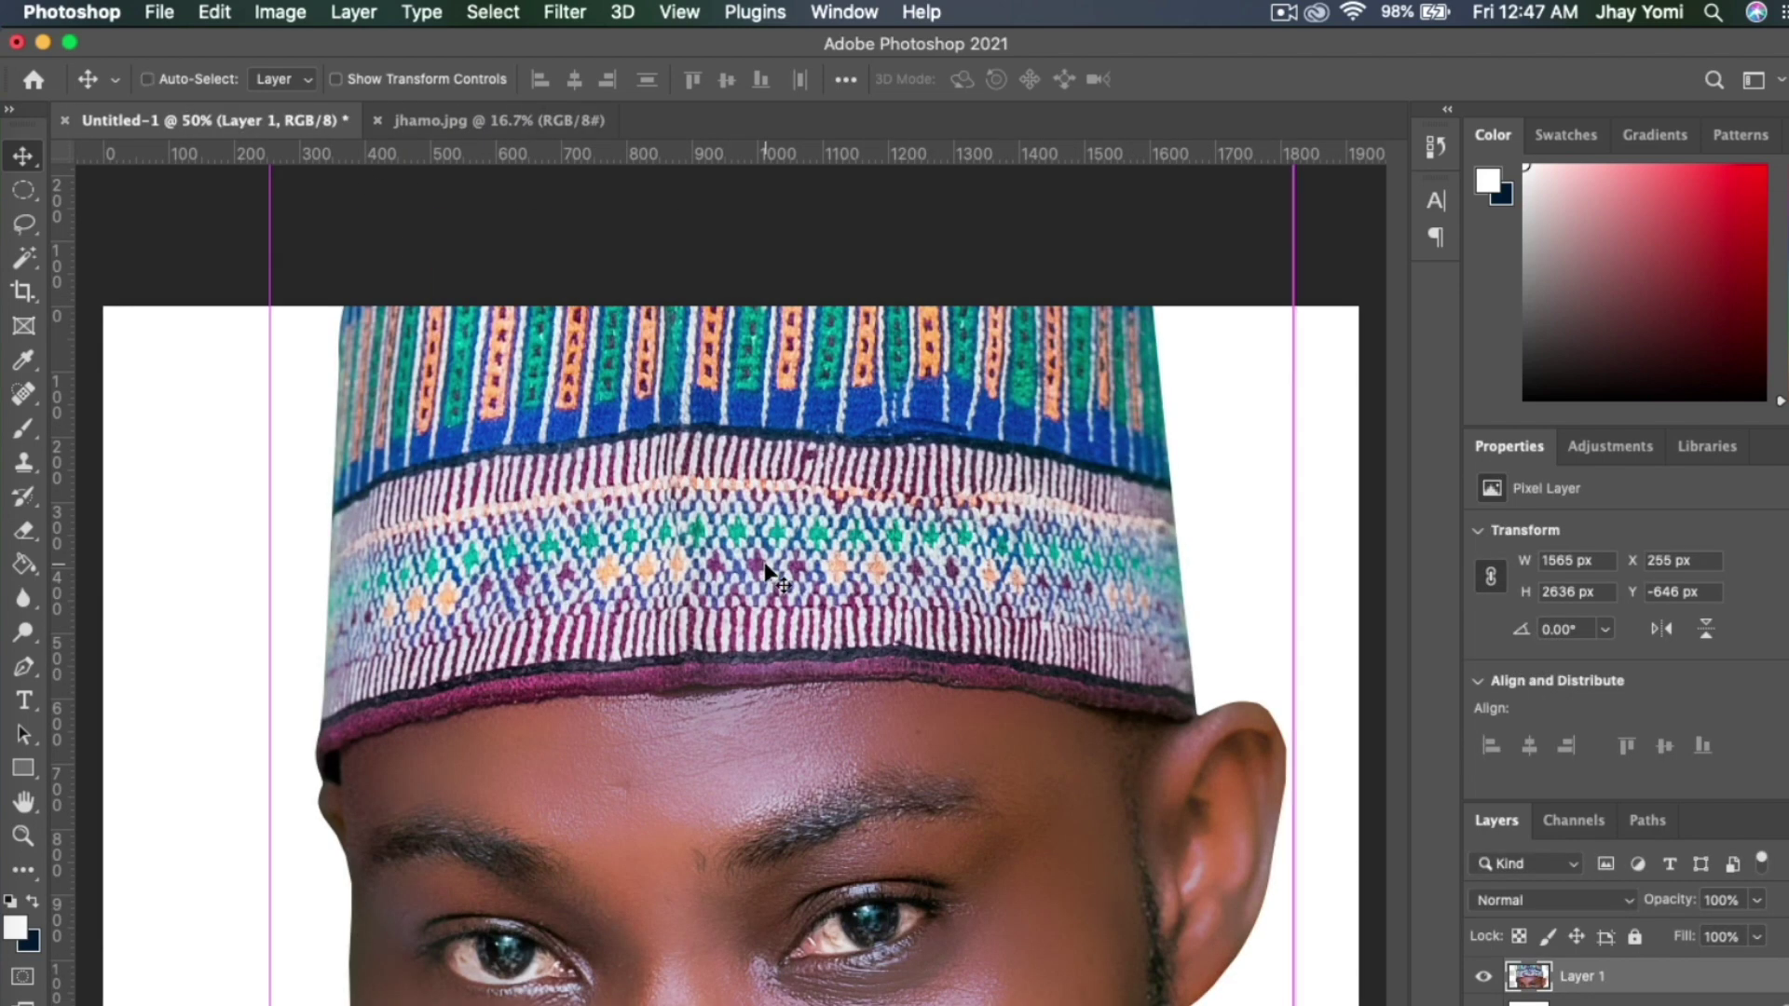
Scale the head layer down to about 40% (632 × 1063 px) and centre it on the canvas
{"action": "key", "text": "super+minus"}
{"action": "key", "text": "super+minus"}
{"action": "key", "text": "super+minus"}
{"action": "key", "text": "super+t"}
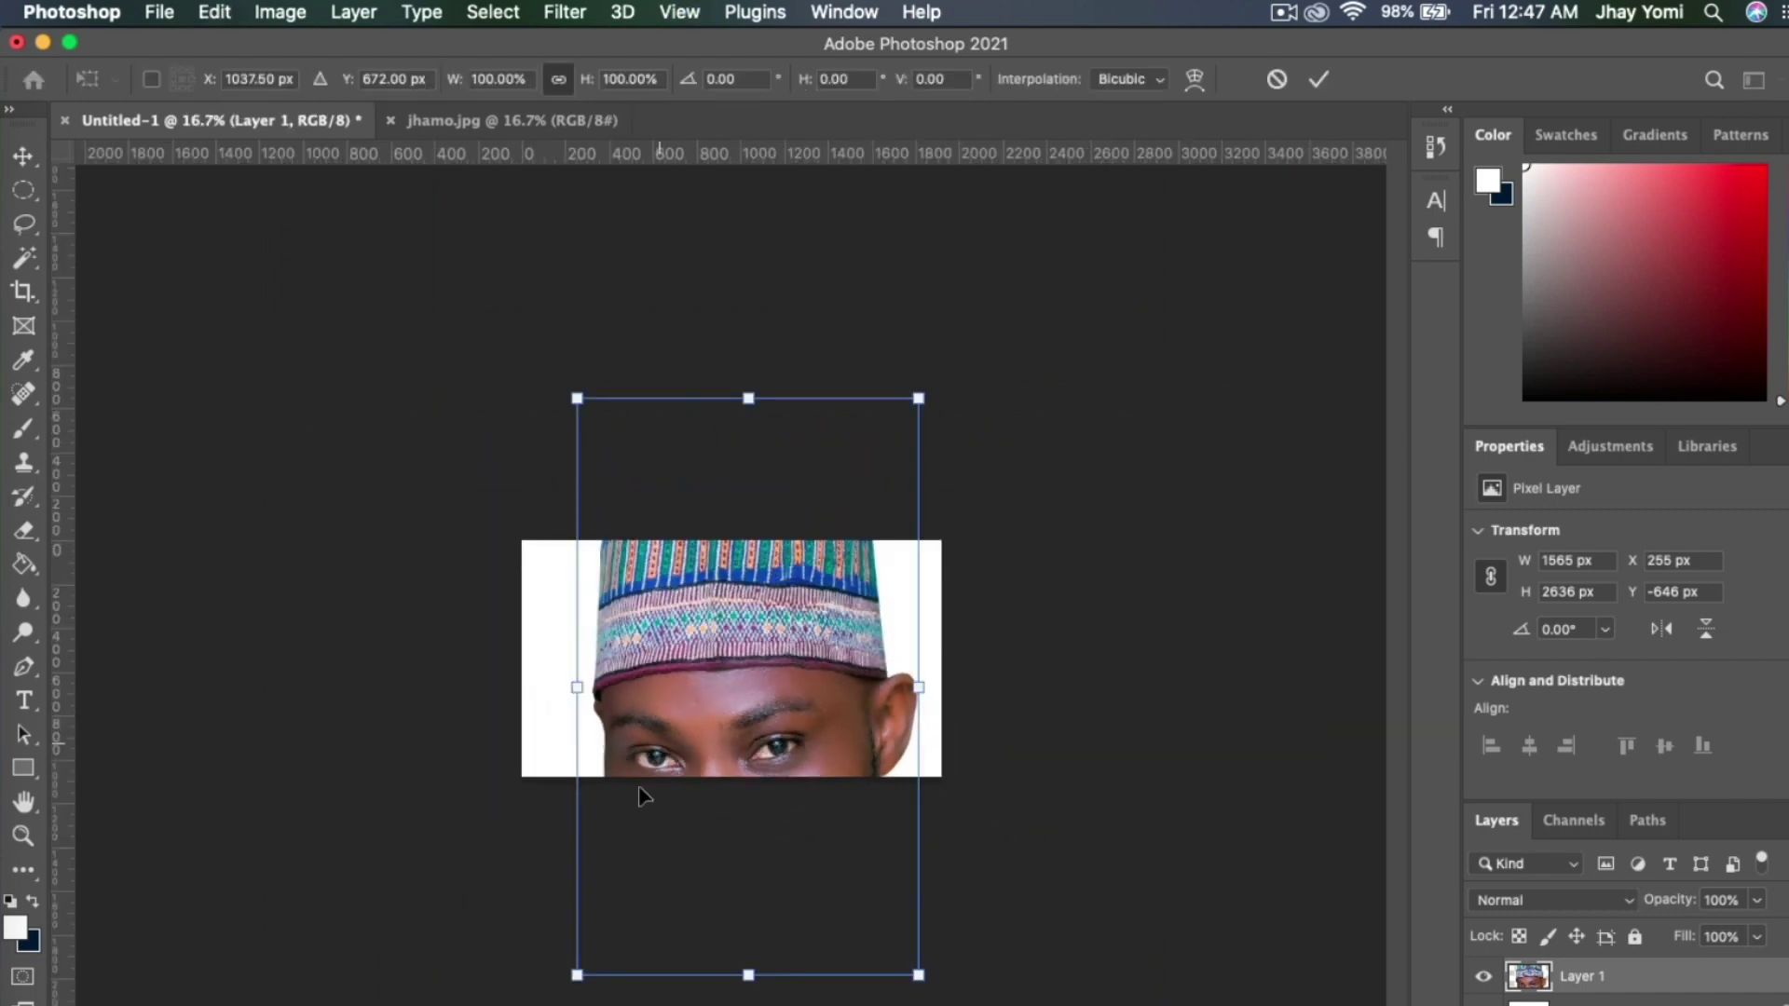
{"action": "left_click_drag", "start_coordinate": [579, 974], "coordinate": [701, 687]}
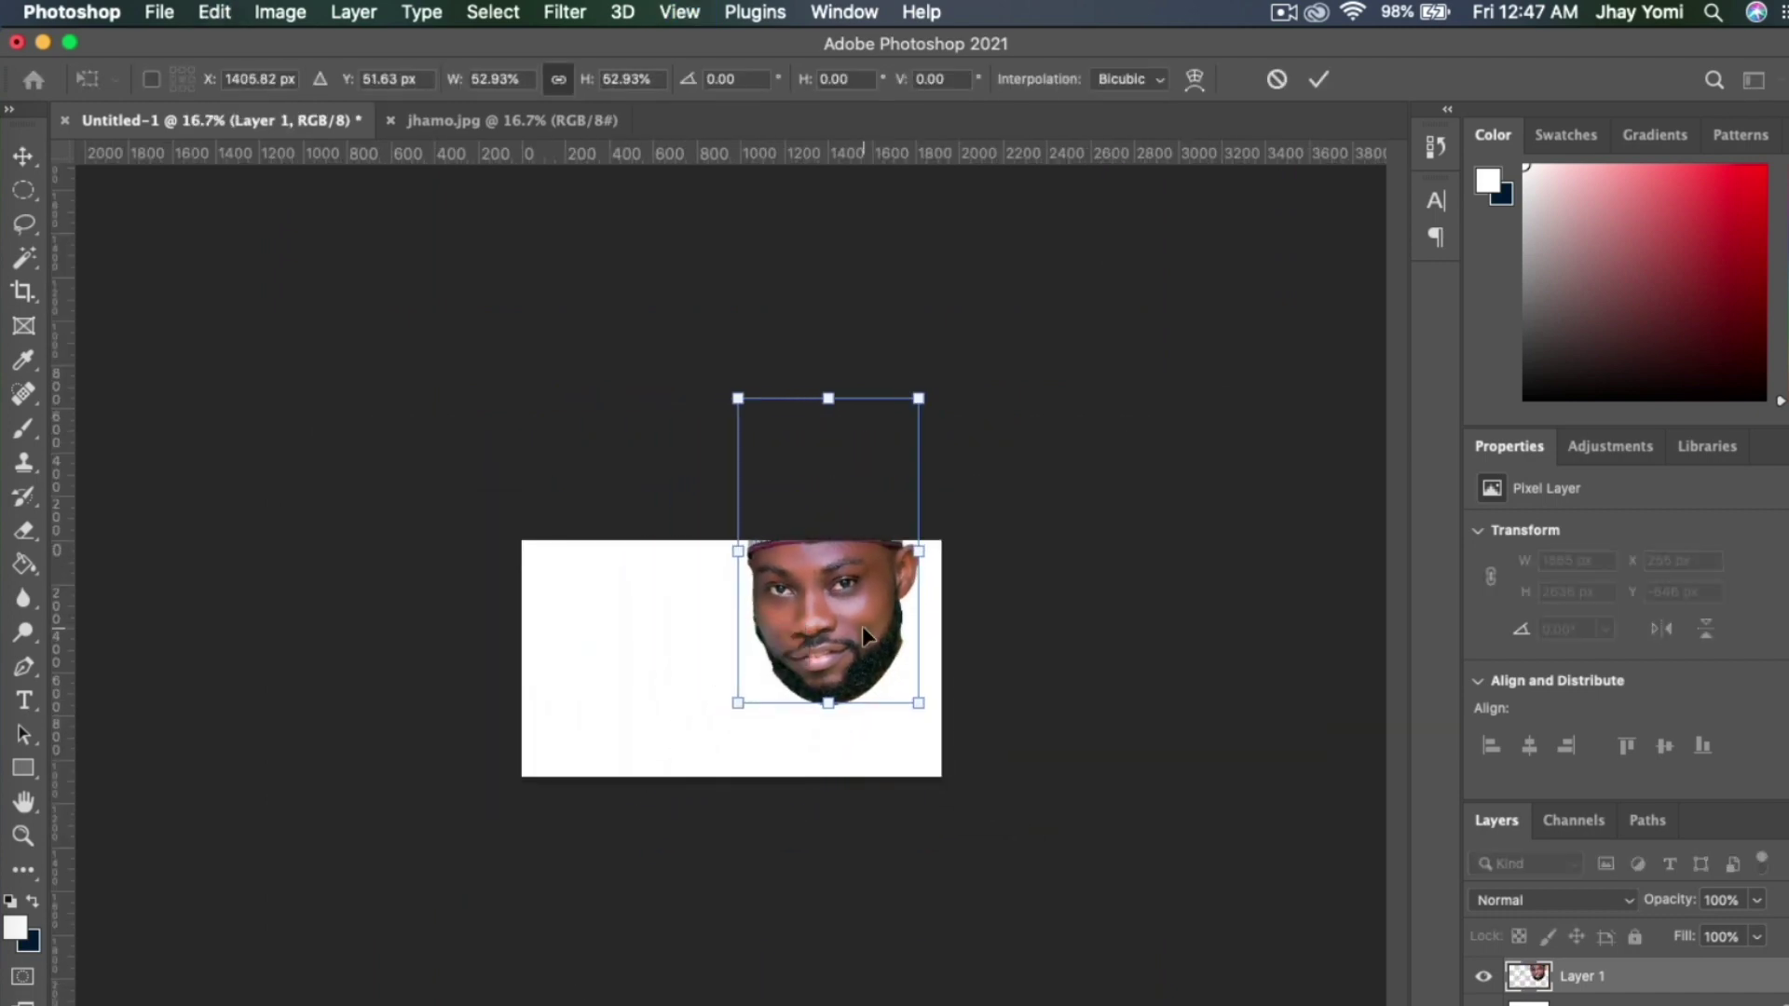
{"action": "left_click_drag", "start_coordinate": [861, 634], "coordinate": [767, 729]}
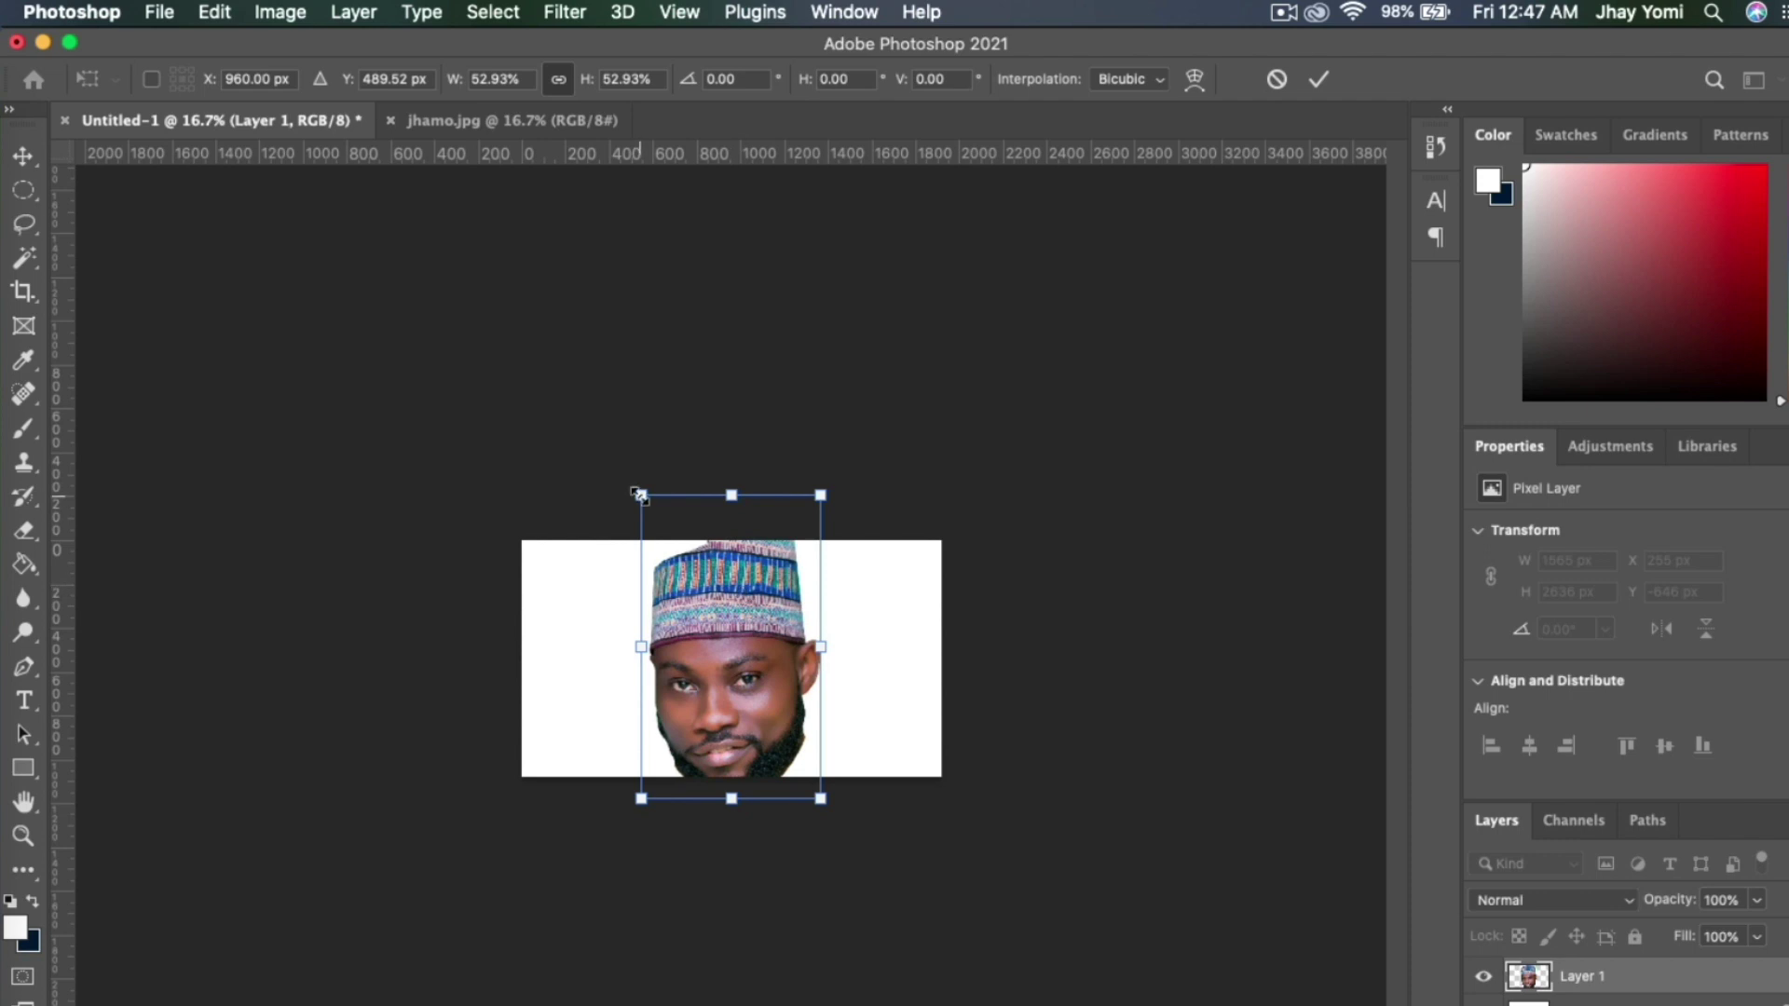
{"action": "left_click_drag", "start_coordinate": [643, 498], "coordinate": [727, 610]}
{"action": "key", "text": "Return"}
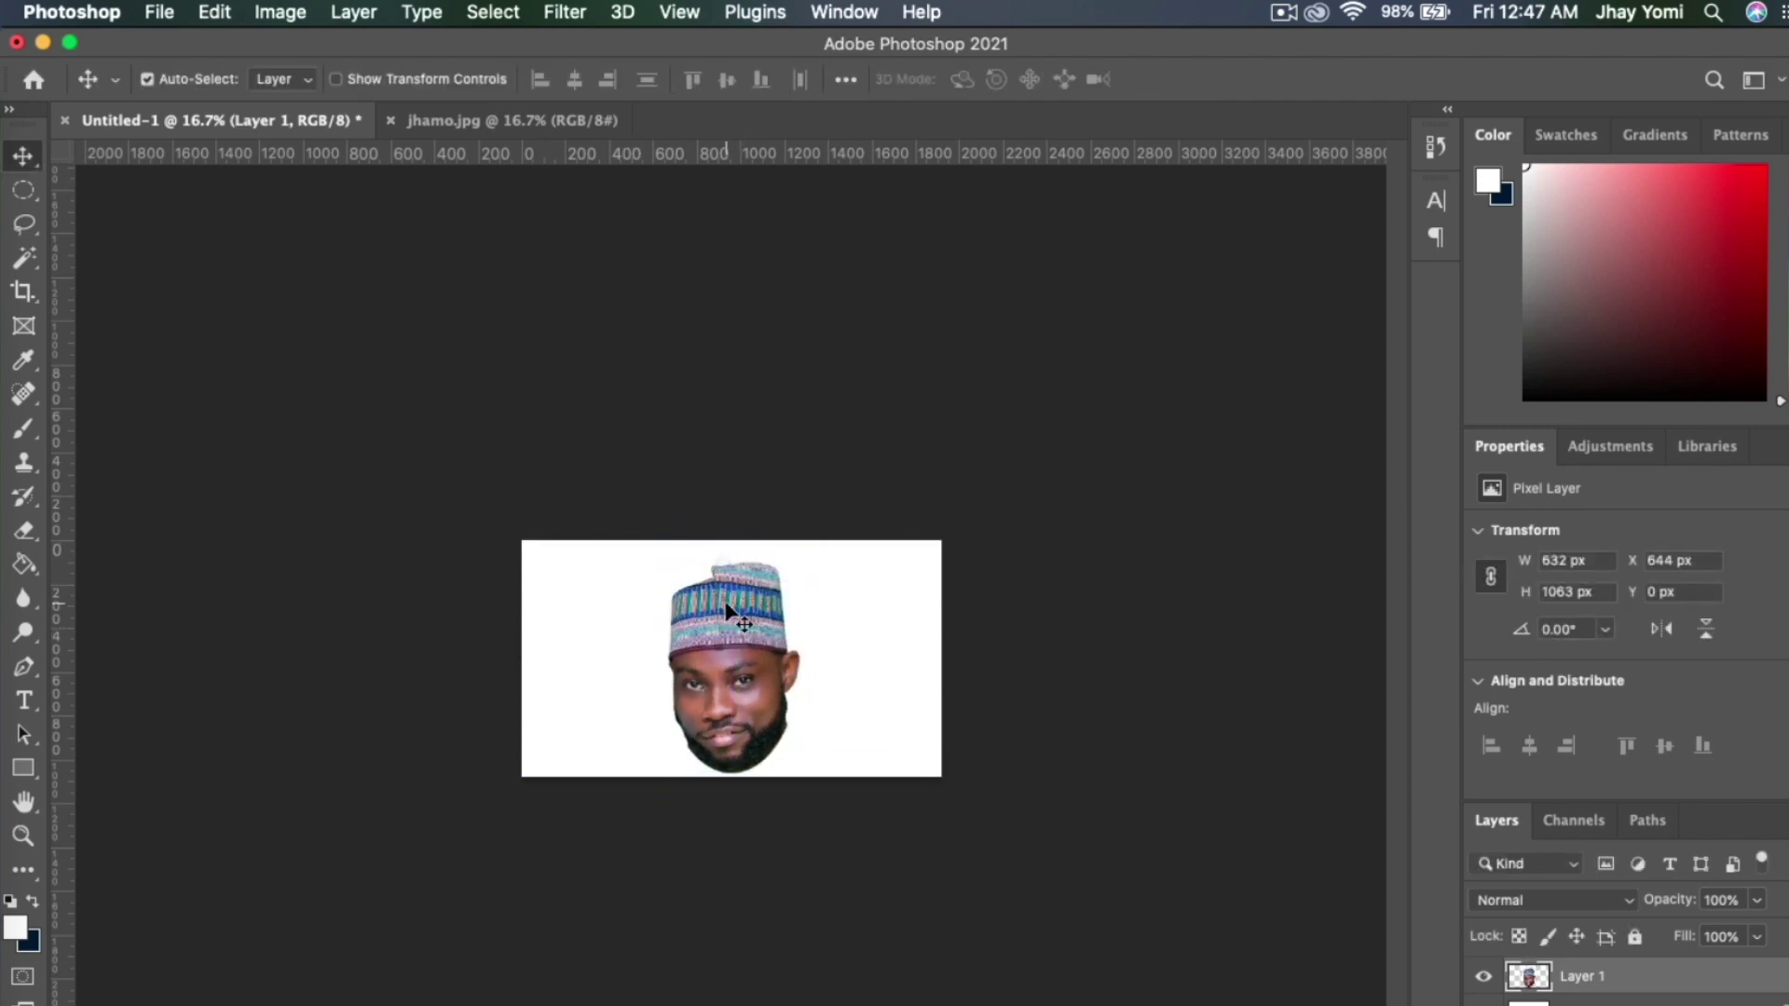
{"action": "key", "text": "super+equal"}
{"action": "key", "text": "super+equal"}
{"action": "key", "text": "super+equal"}
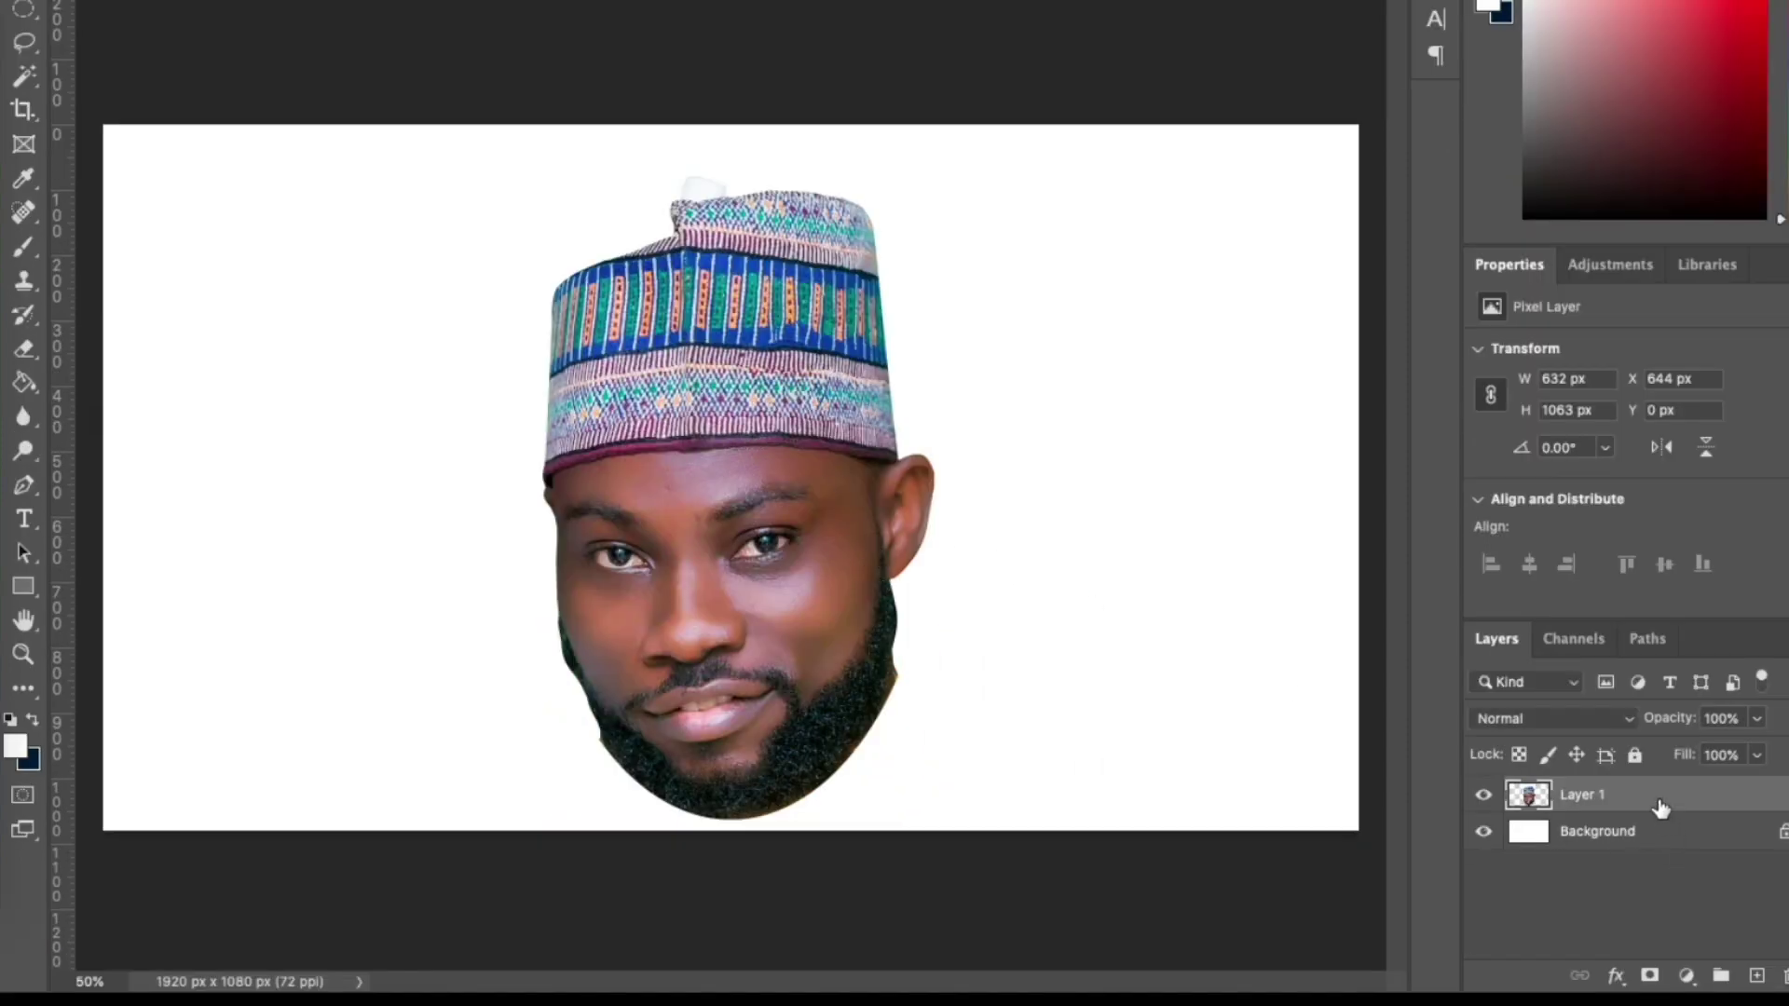
Duplicate the head layer, add Hue/Saturation at -100 saturation, and invert Layer 1 copy
{"action": "key", "text": "super+j"}
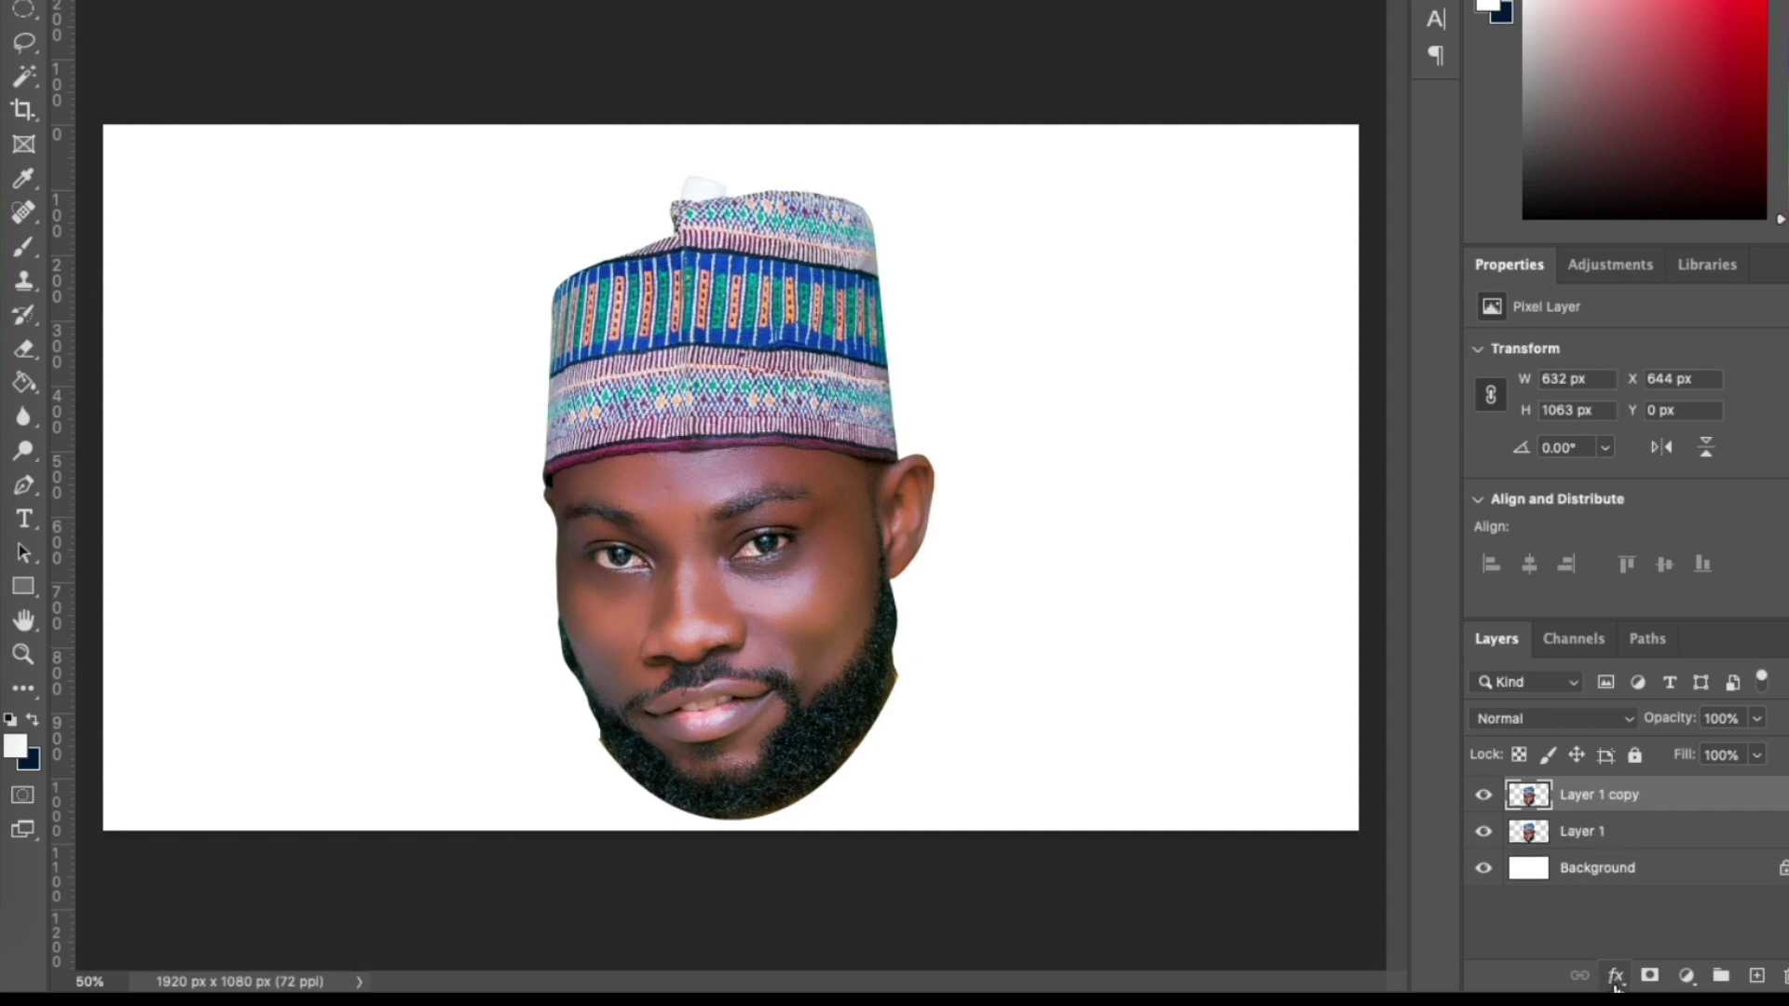
{"action": "left_click", "coordinate": [1685, 977]}
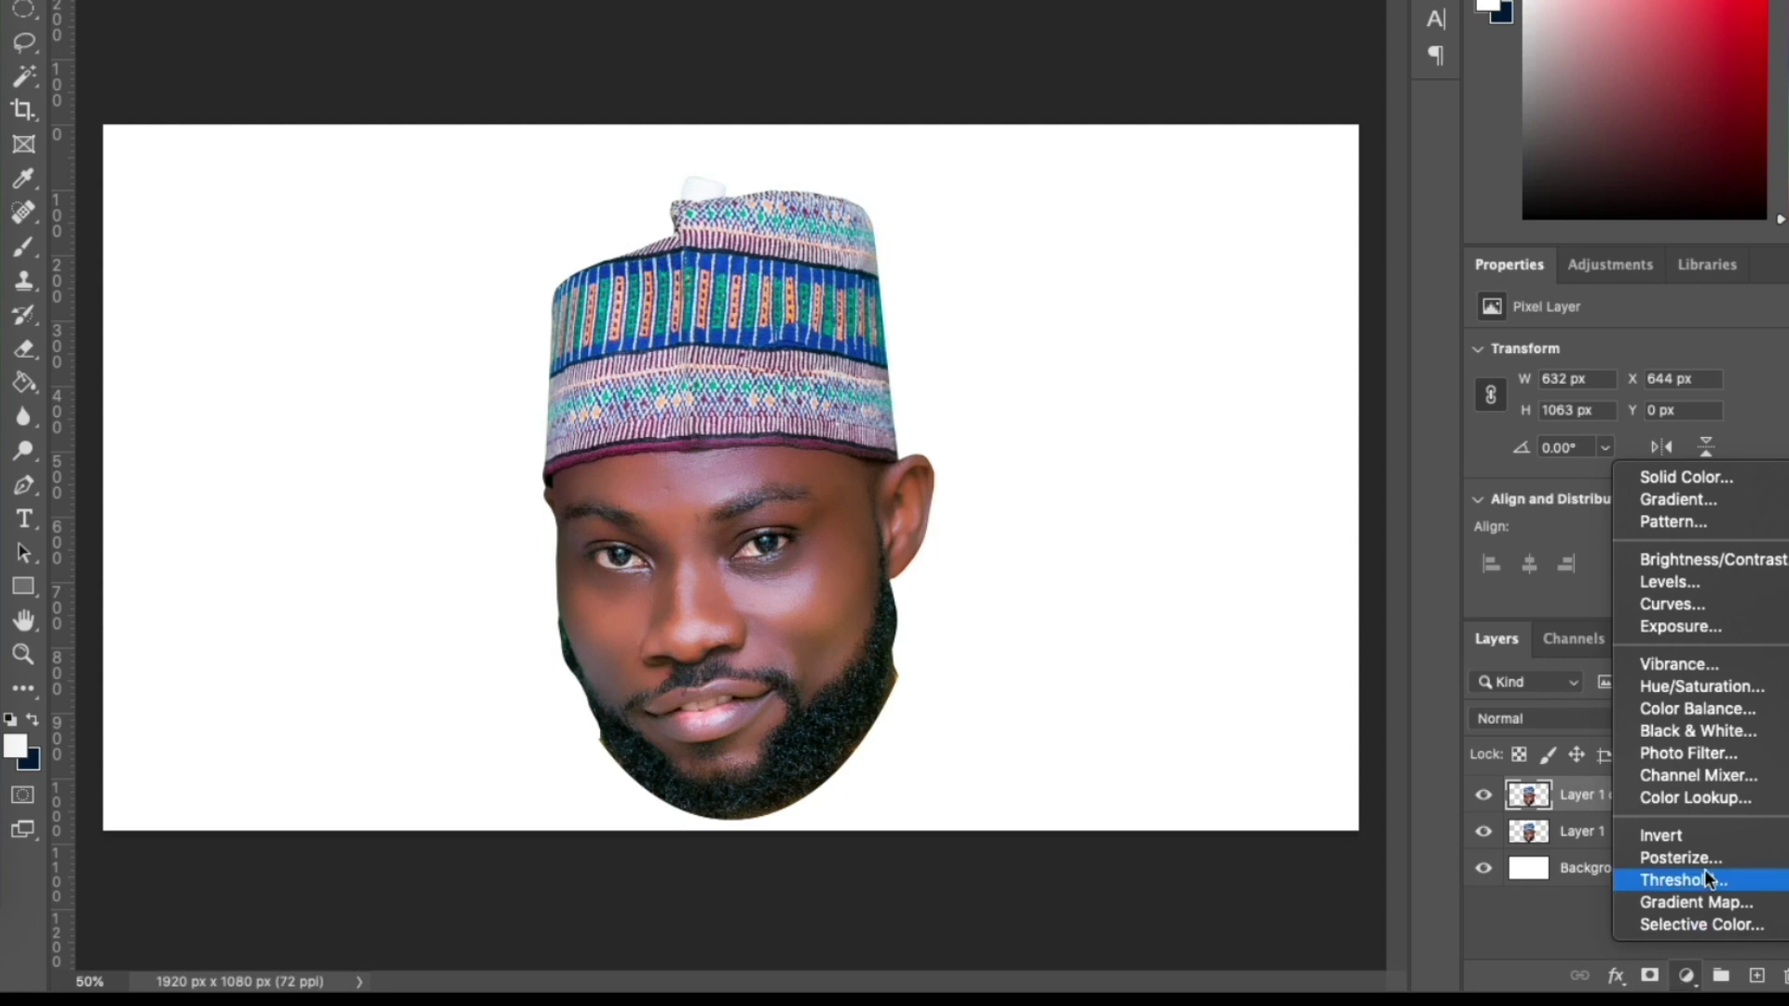
{"action": "left_click", "coordinate": [1690, 687]}
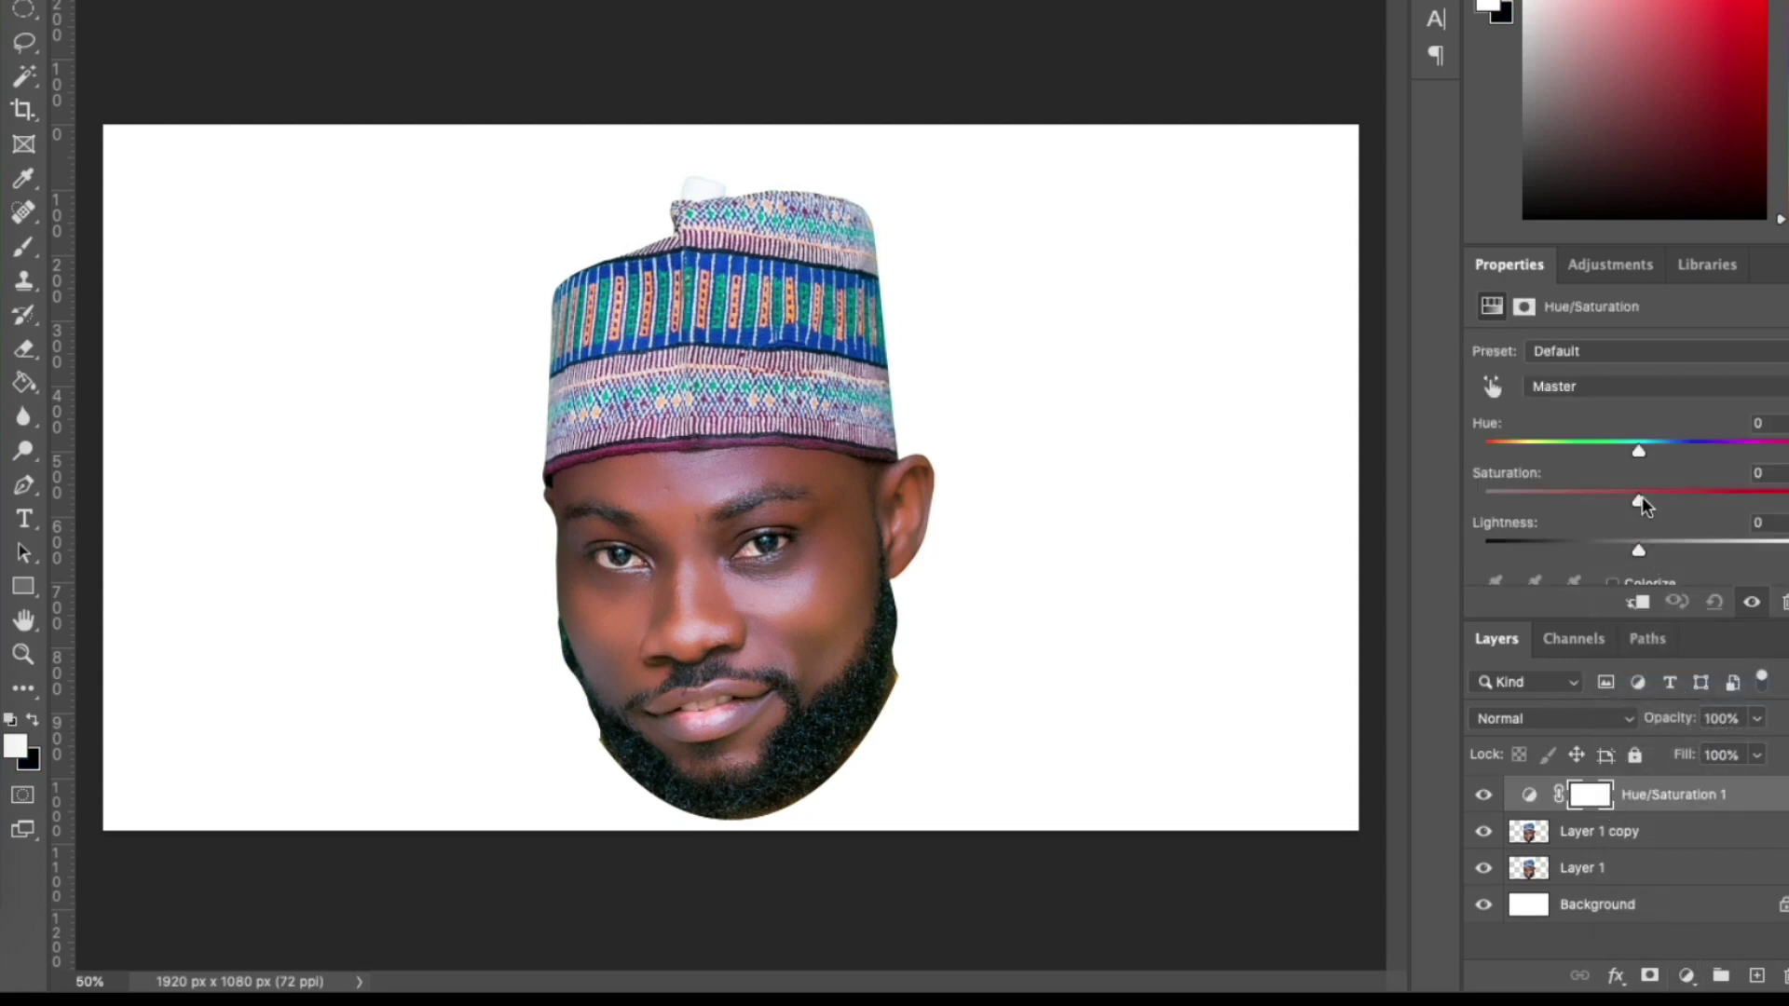
{"action": "left_click_drag", "start_coordinate": [1640, 500], "coordinate": [1441, 501]}
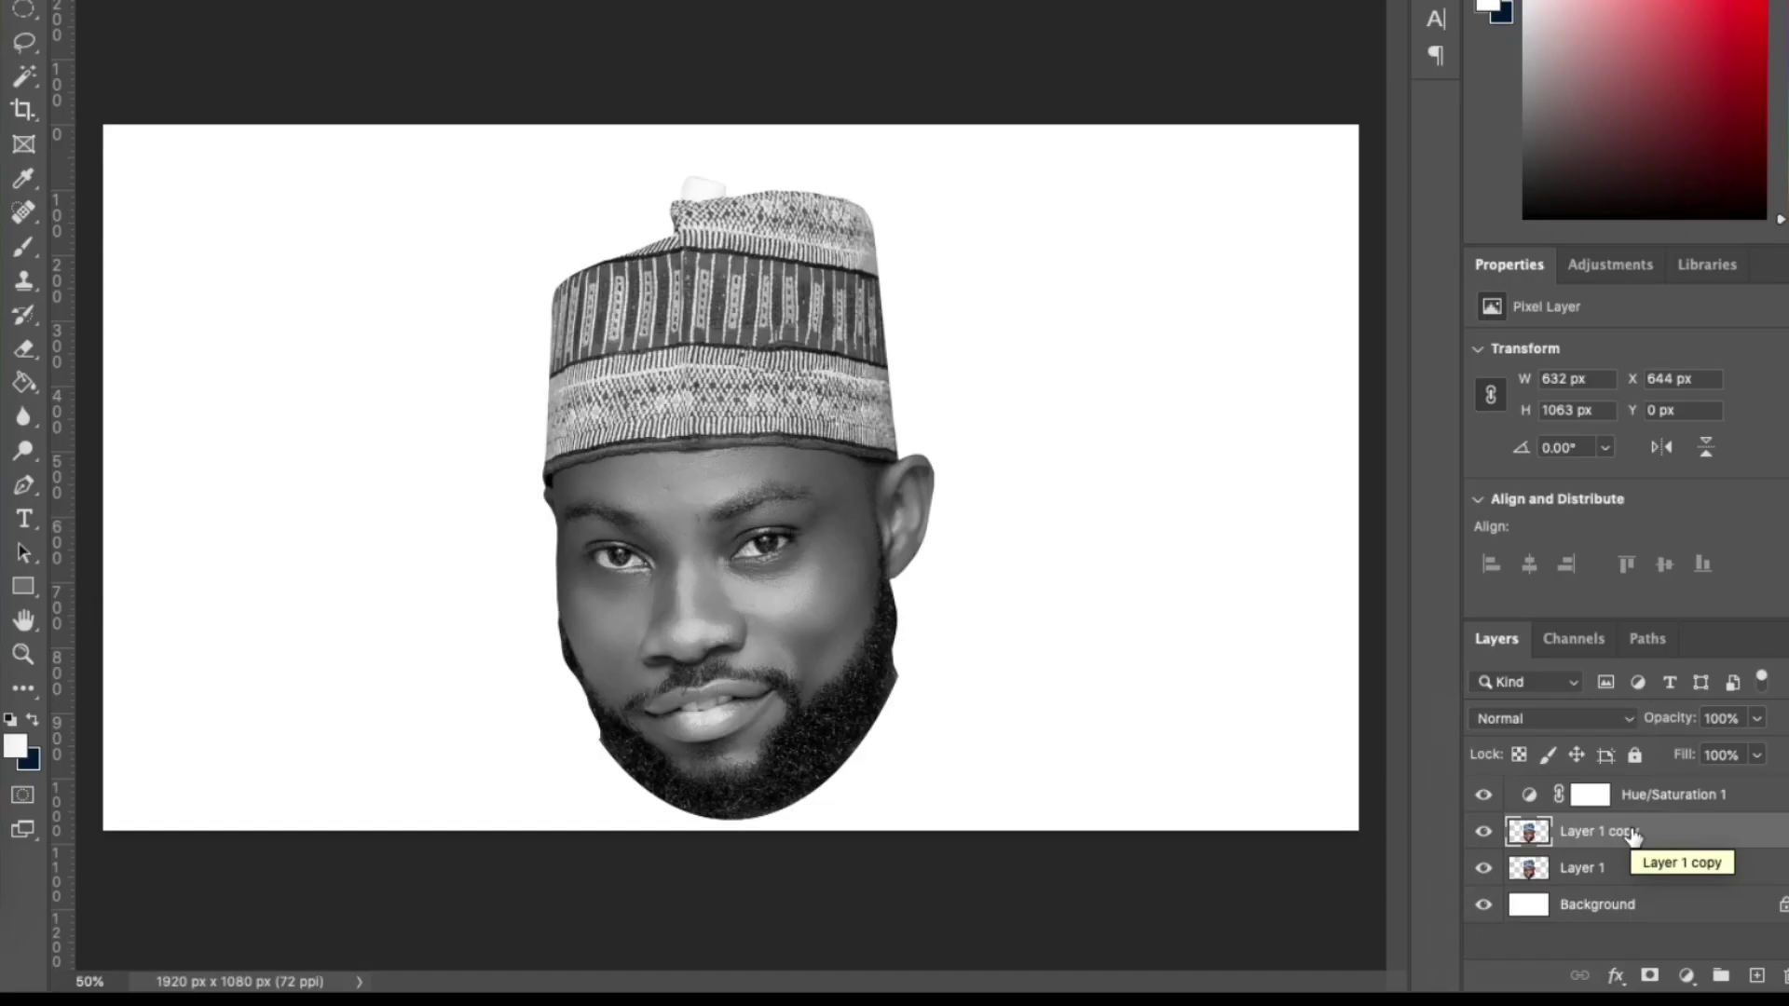
{"action": "key", "text": "ctrl+i"}
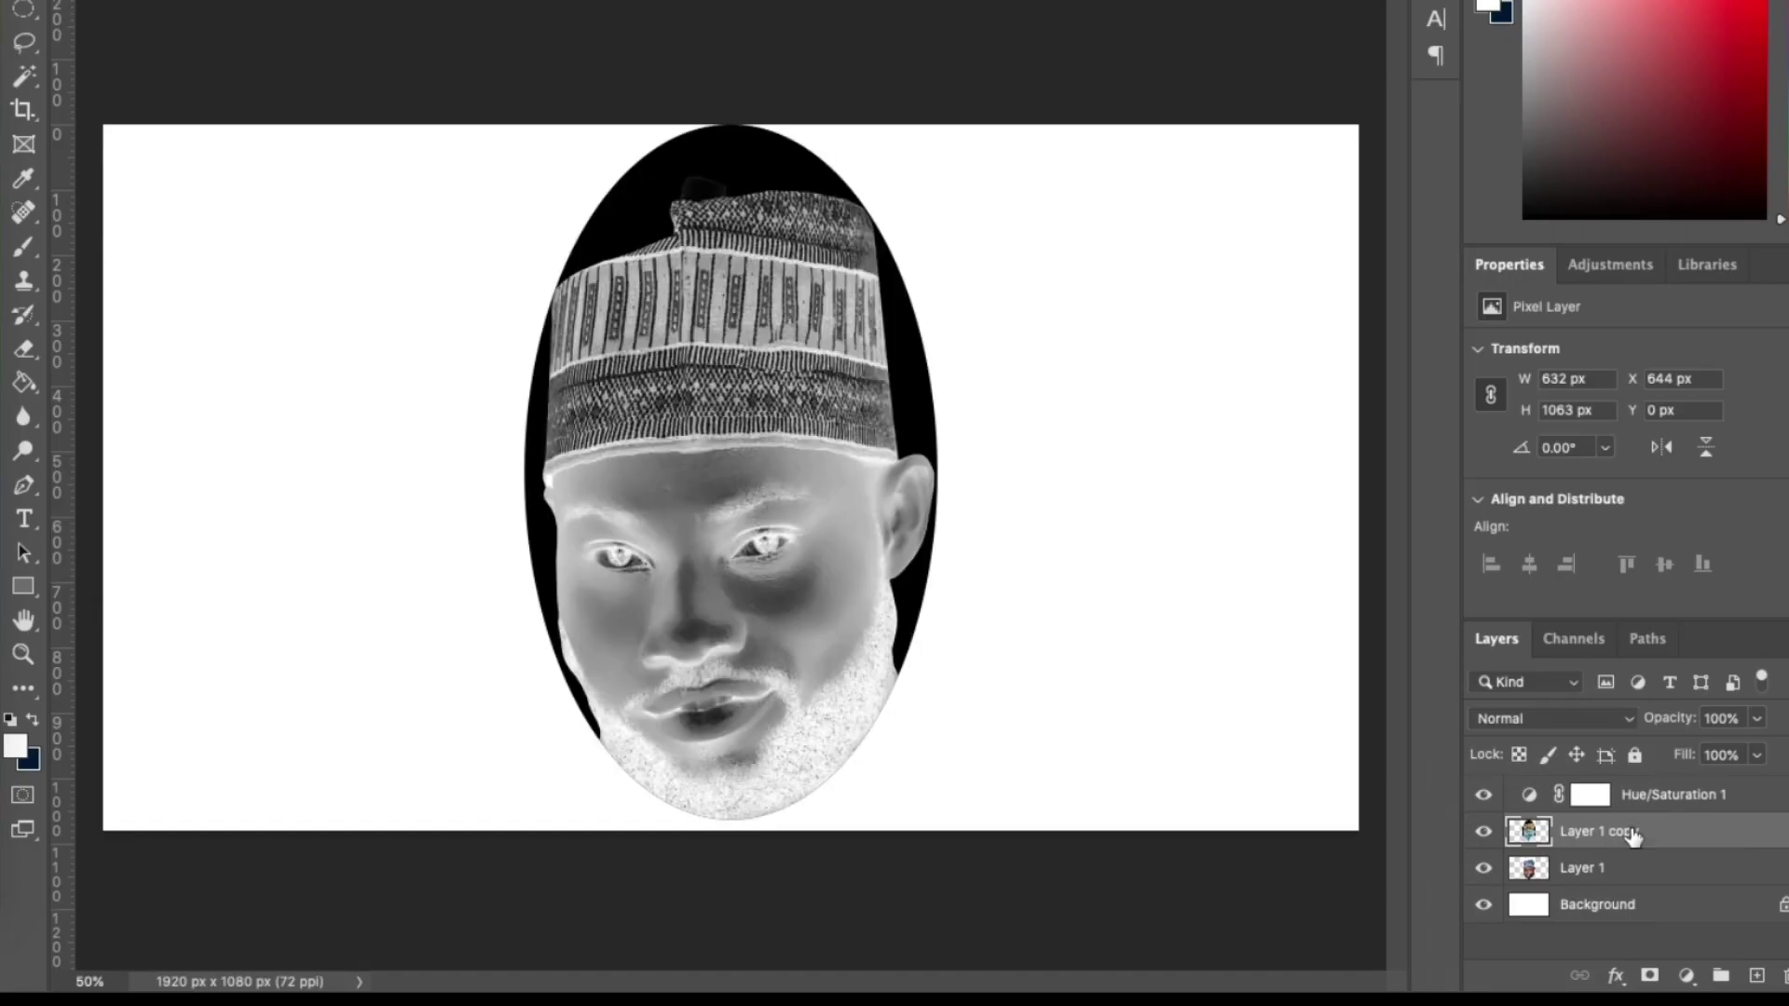
Set Layer 1 copy to Color Dodge and apply a 17.6 px Gaussian Blur
{"action": "left_click", "coordinate": [1613, 718]}
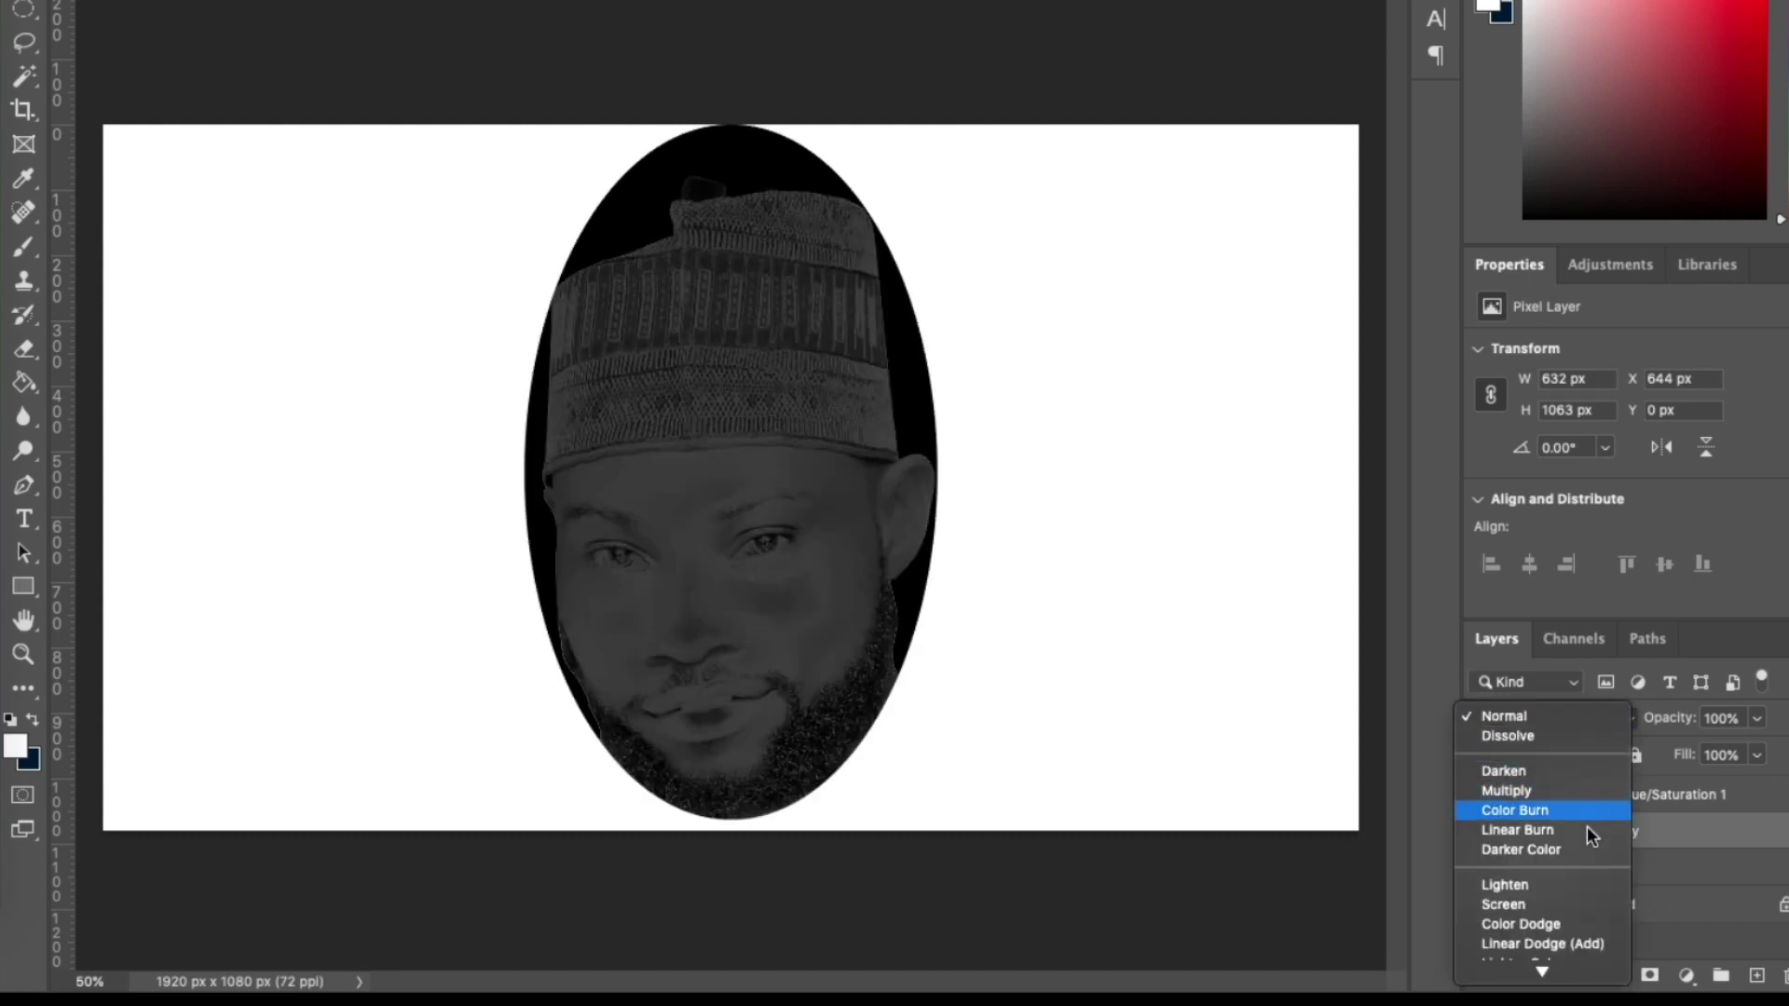
{"action": "left_click", "coordinate": [1567, 923]}
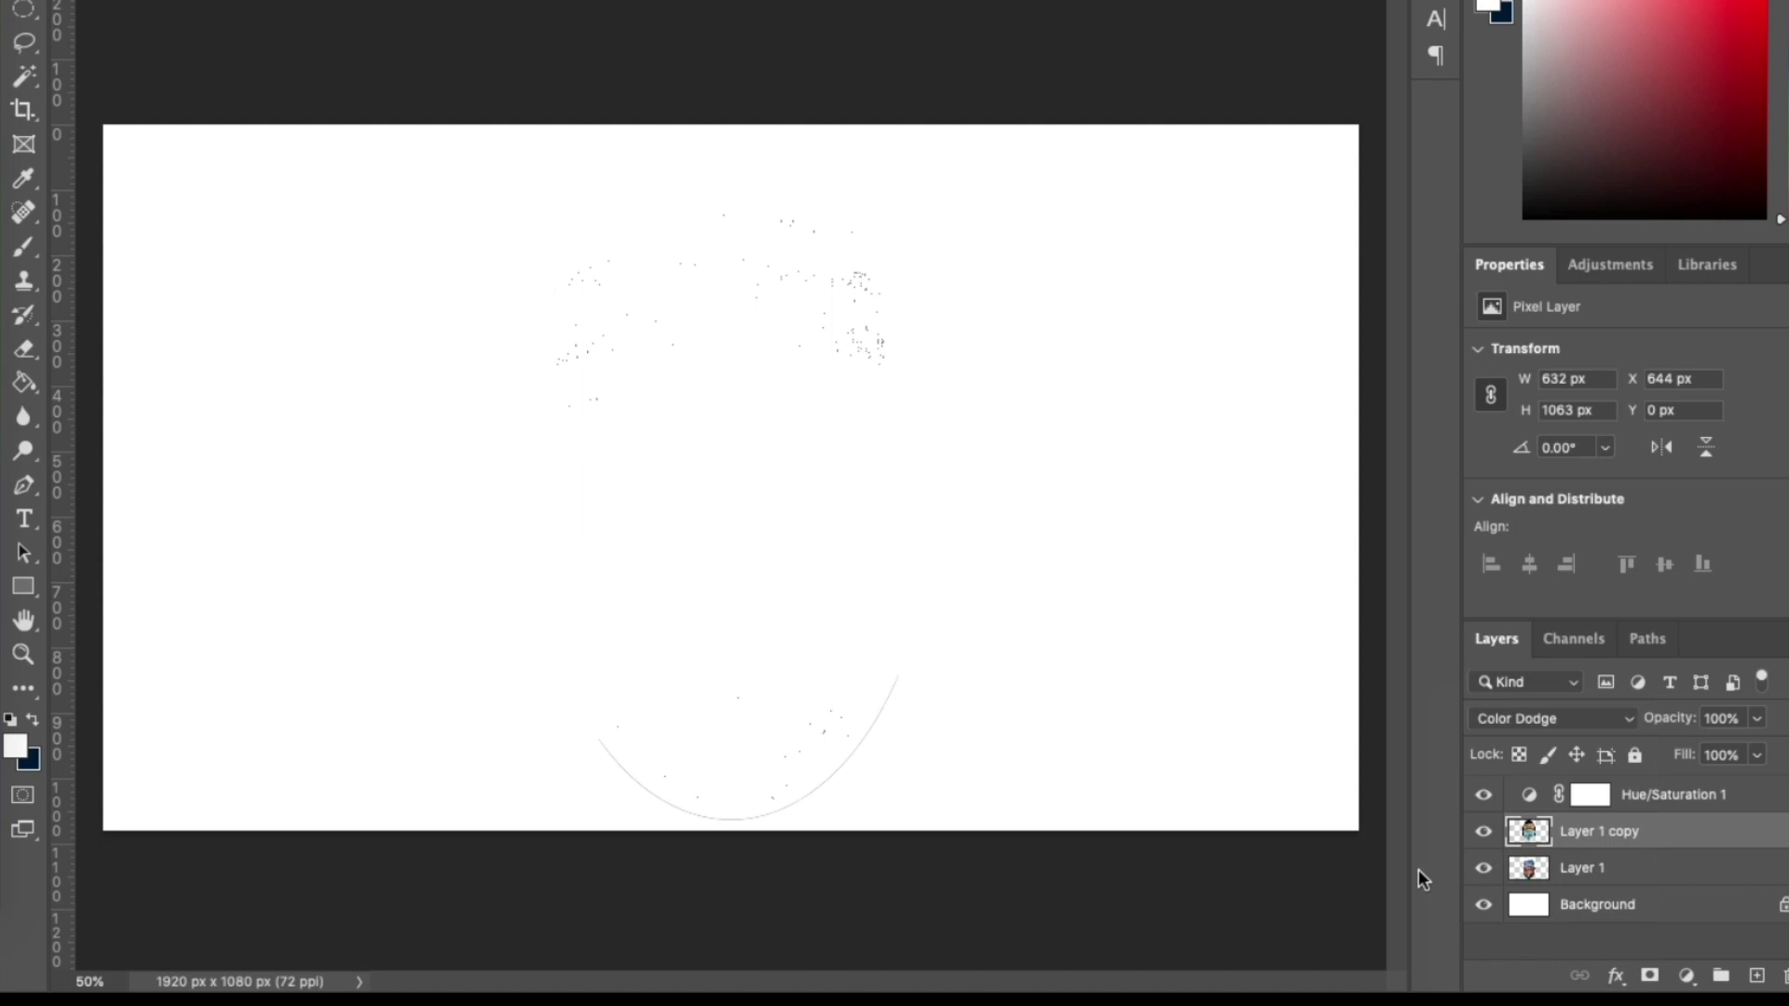
{"action": "left_click", "coordinate": [564, 17]}
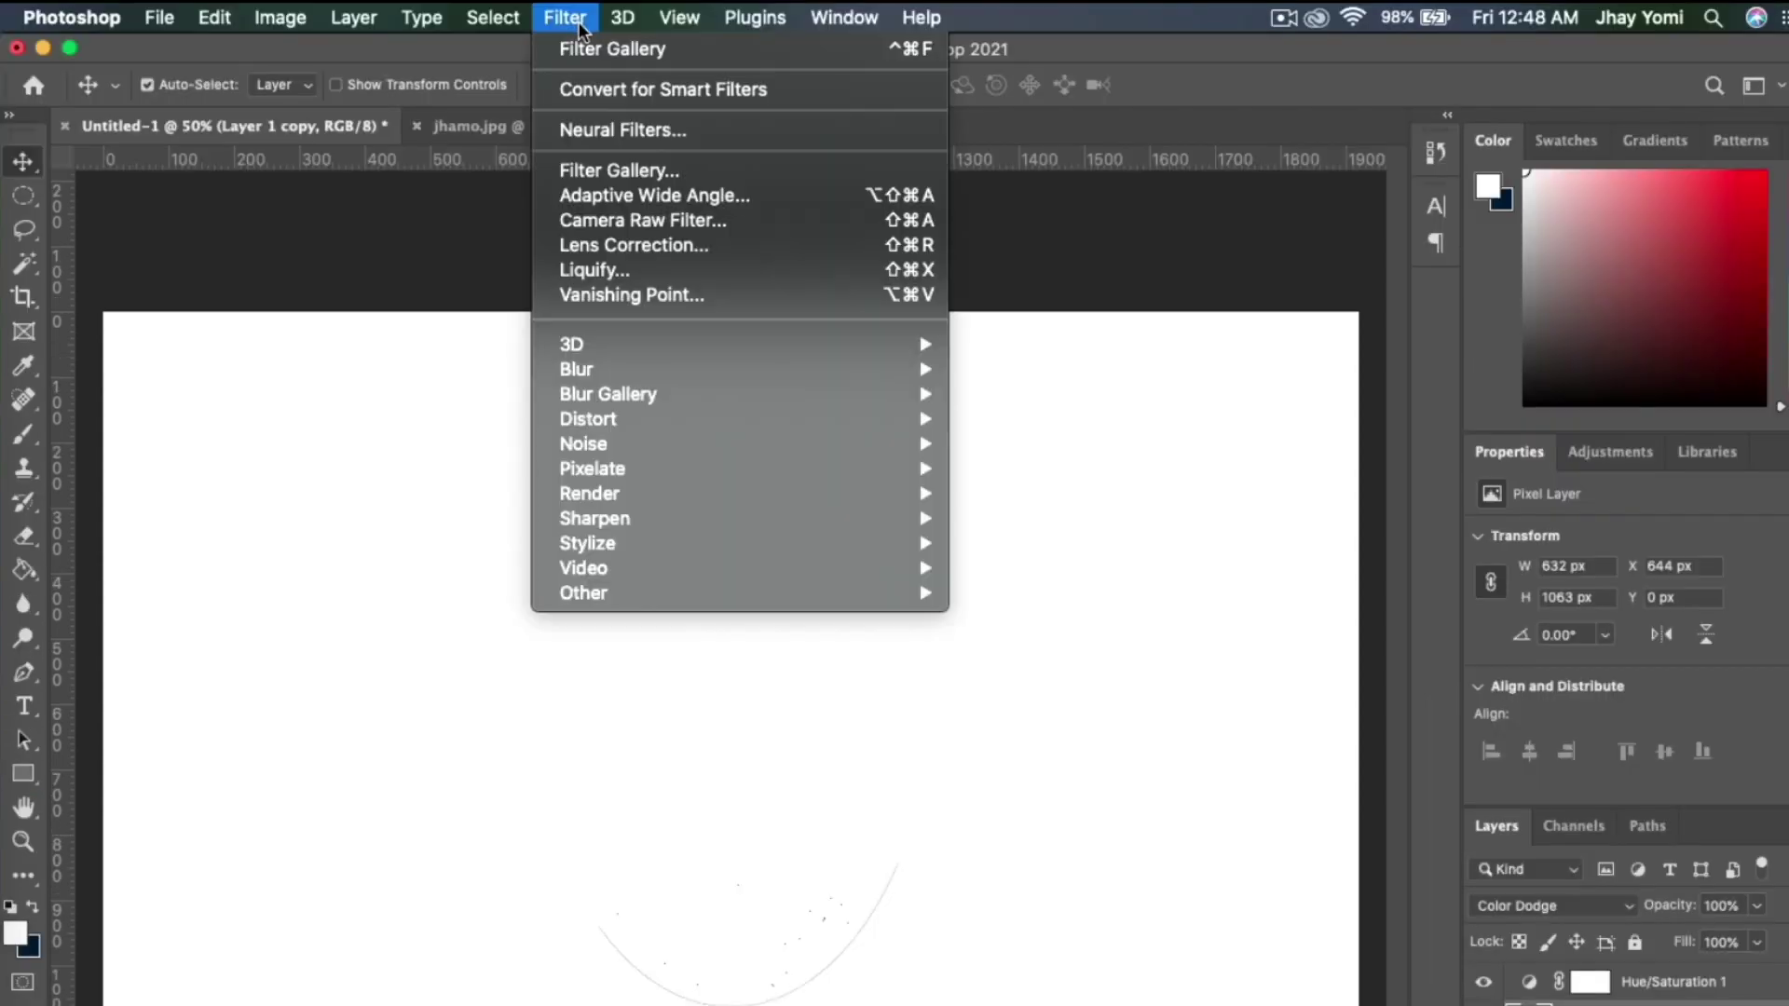
{"action": "mouse_move", "coordinate": [654, 371]}
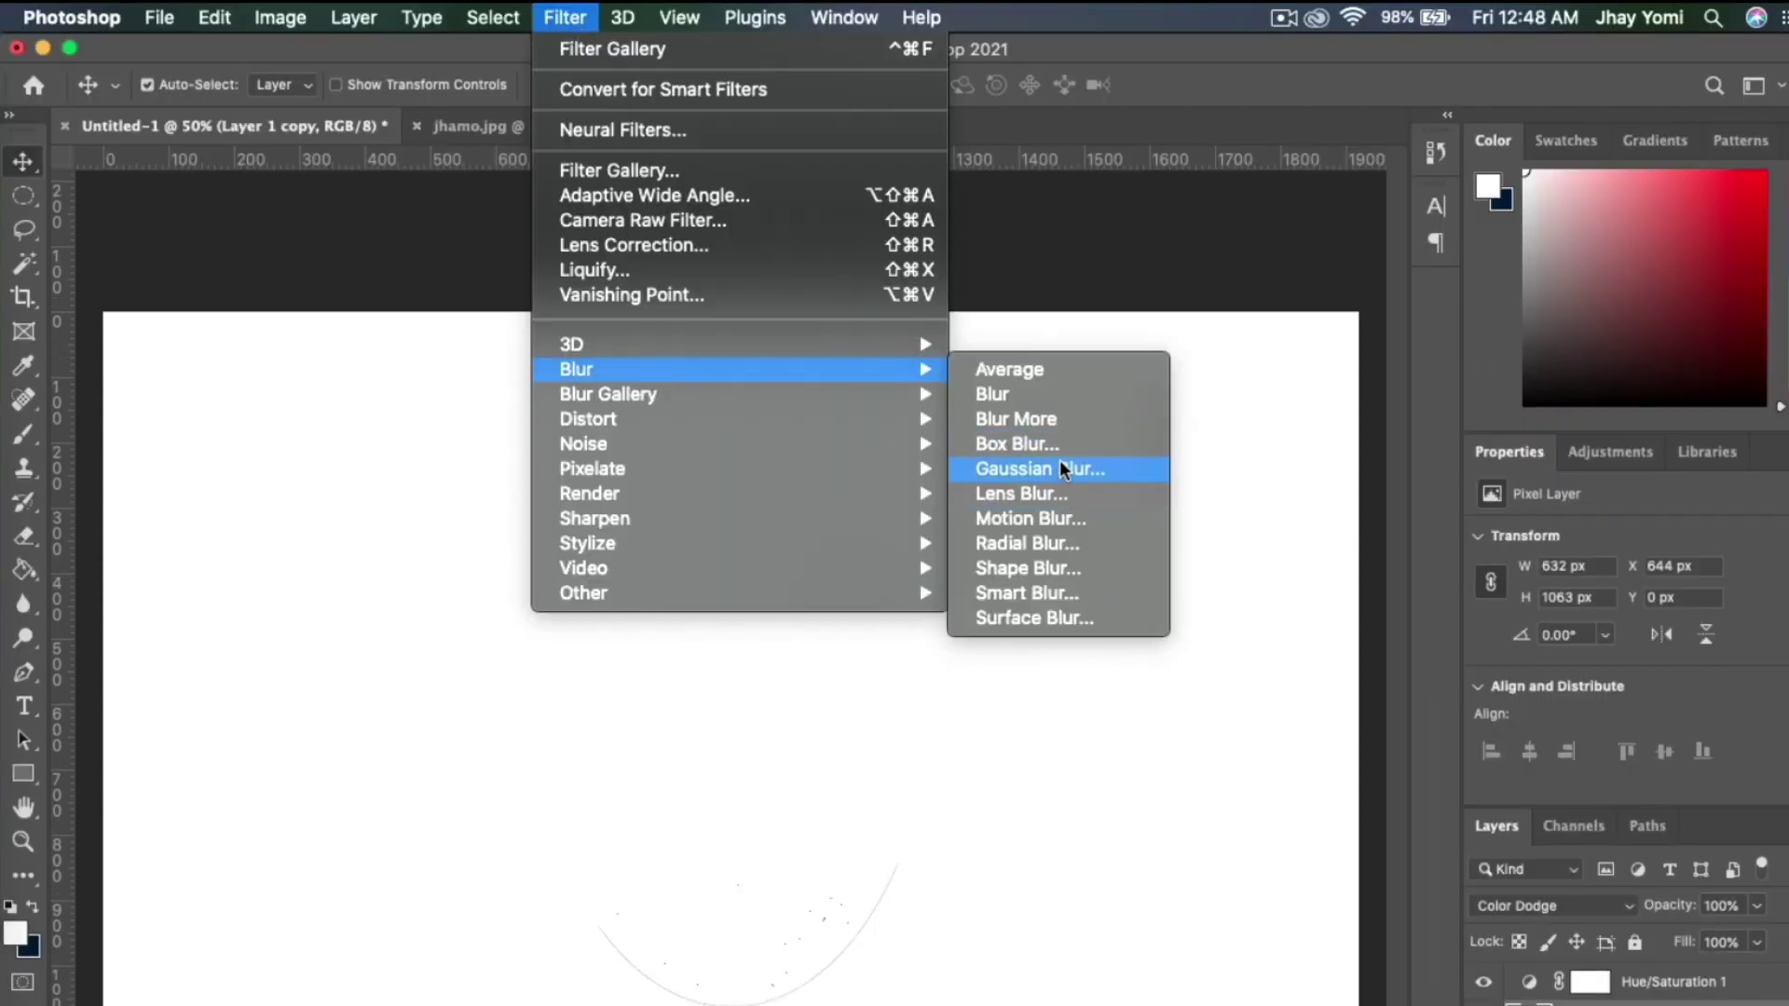
{"action": "left_click", "coordinate": [1059, 467]}
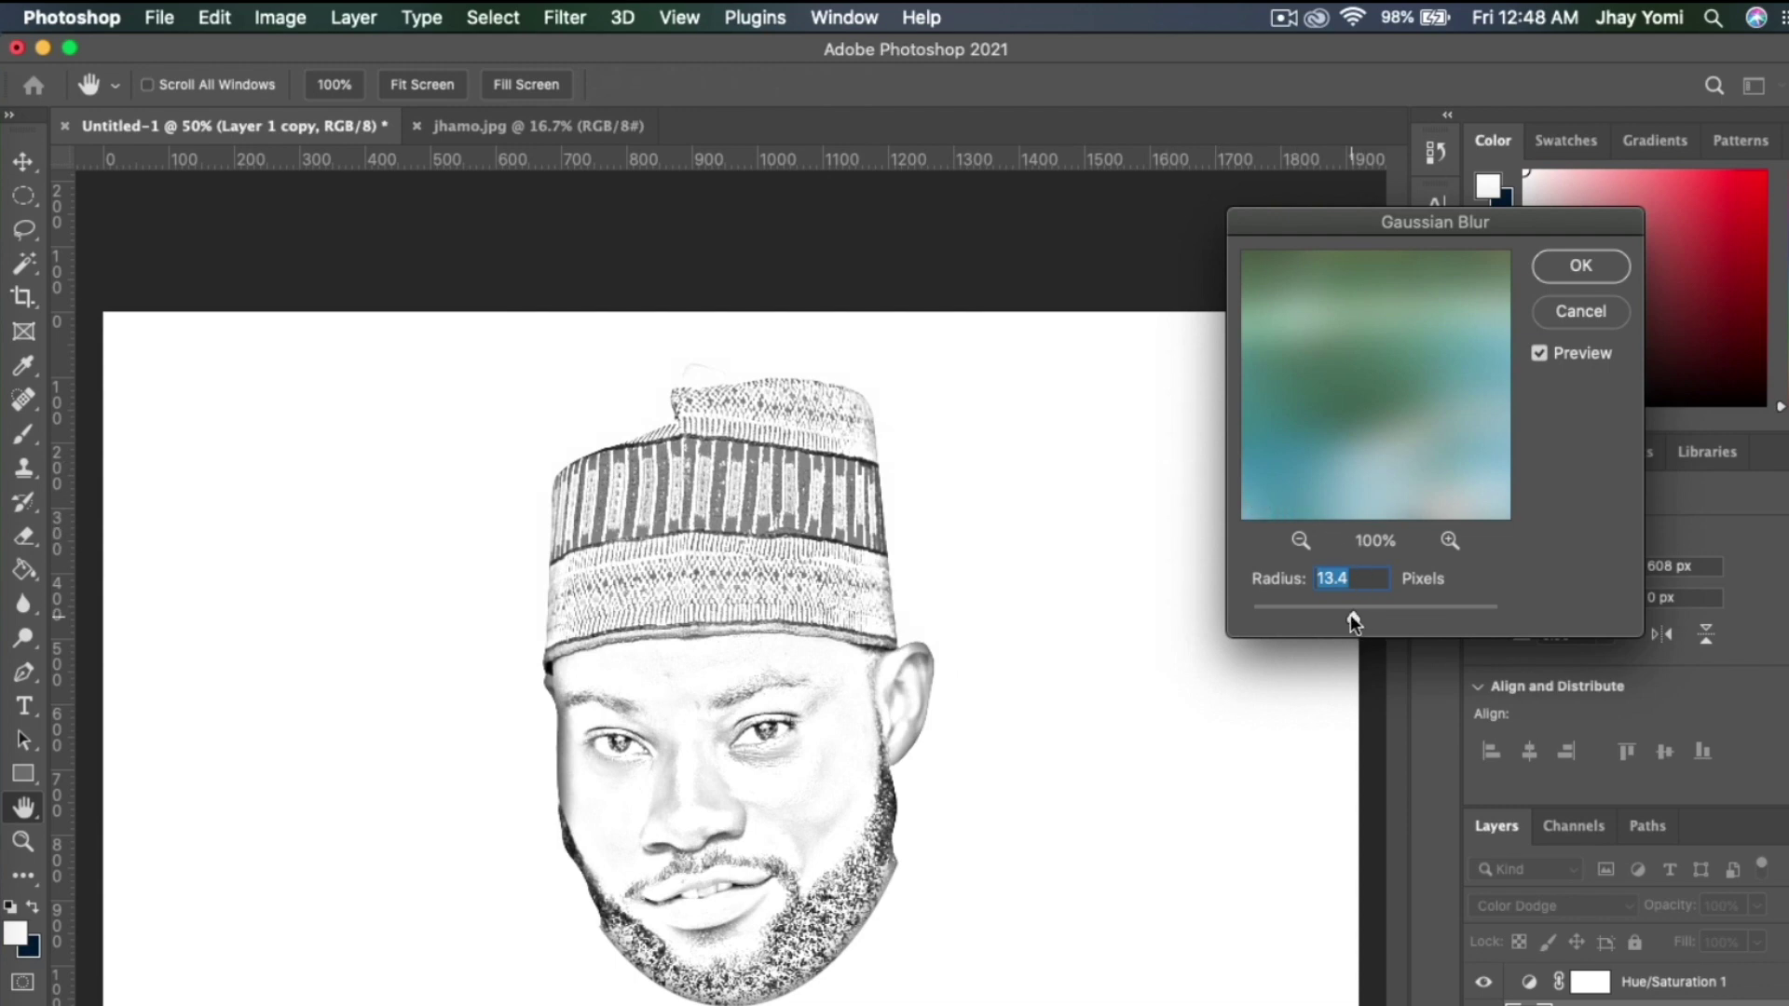
{"action": "left_click_drag", "start_coordinate": [1349, 613], "coordinate": [1356, 617]}
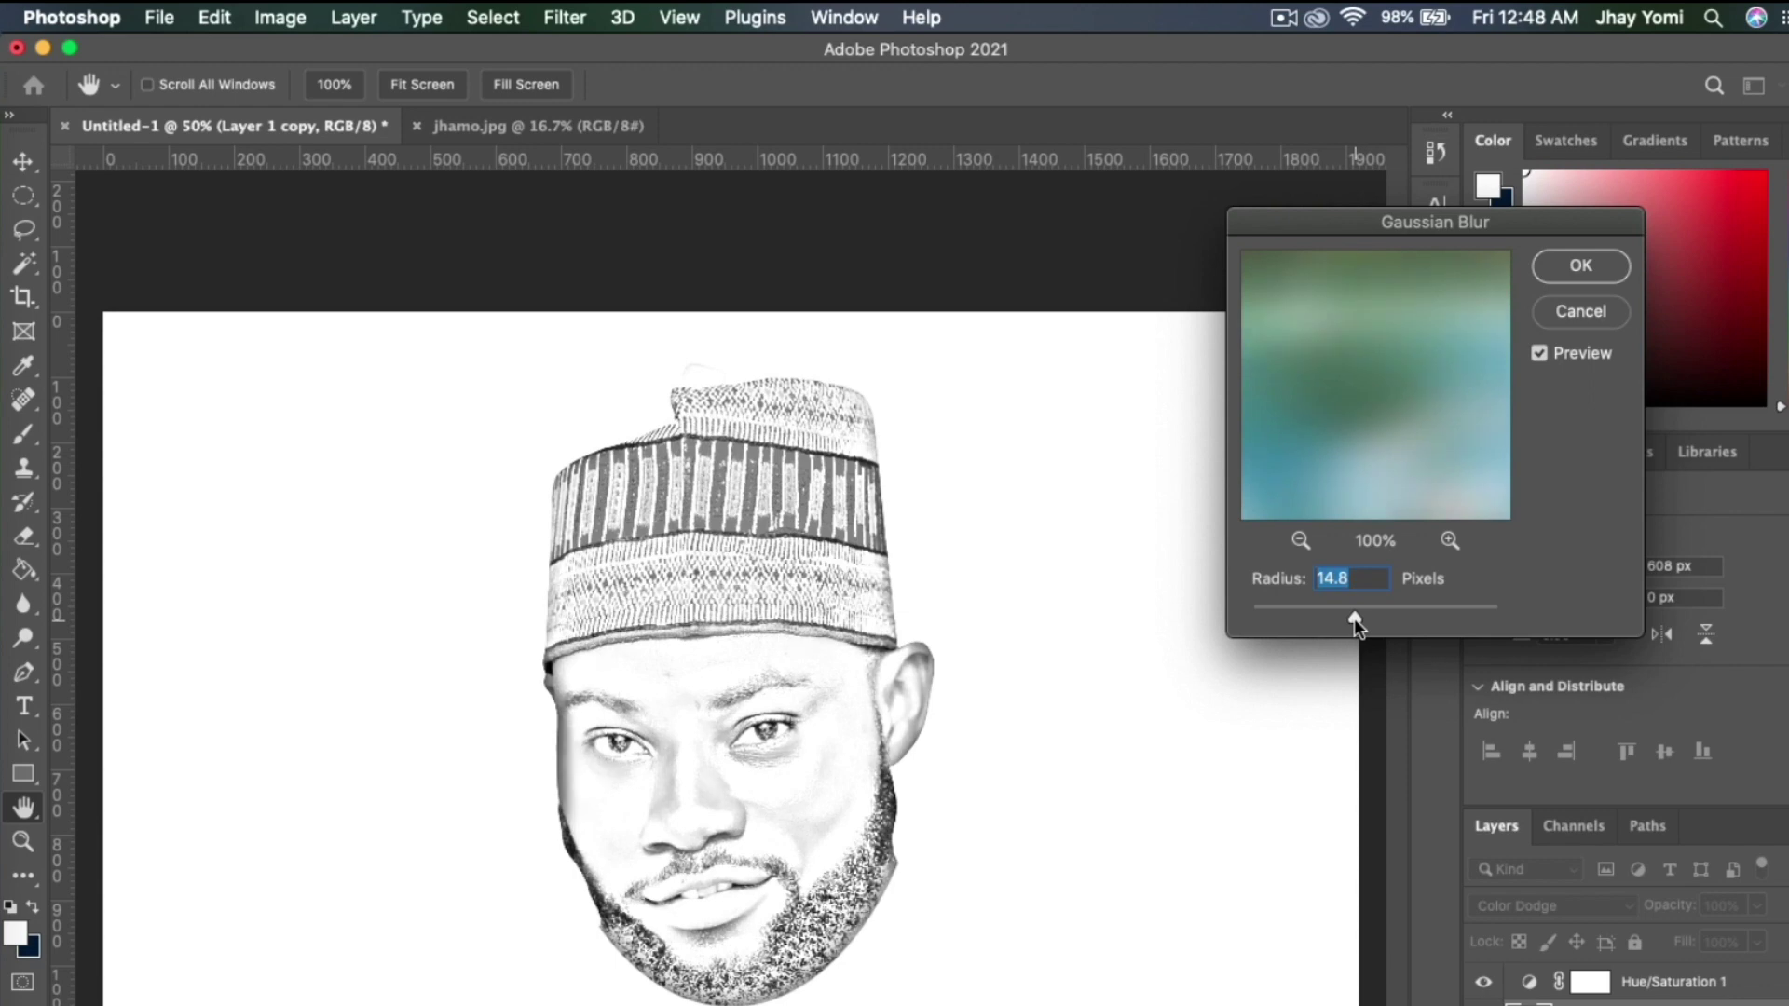
{"action": "left_click_drag", "start_coordinate": [1354, 618], "coordinate": [1356, 618]}
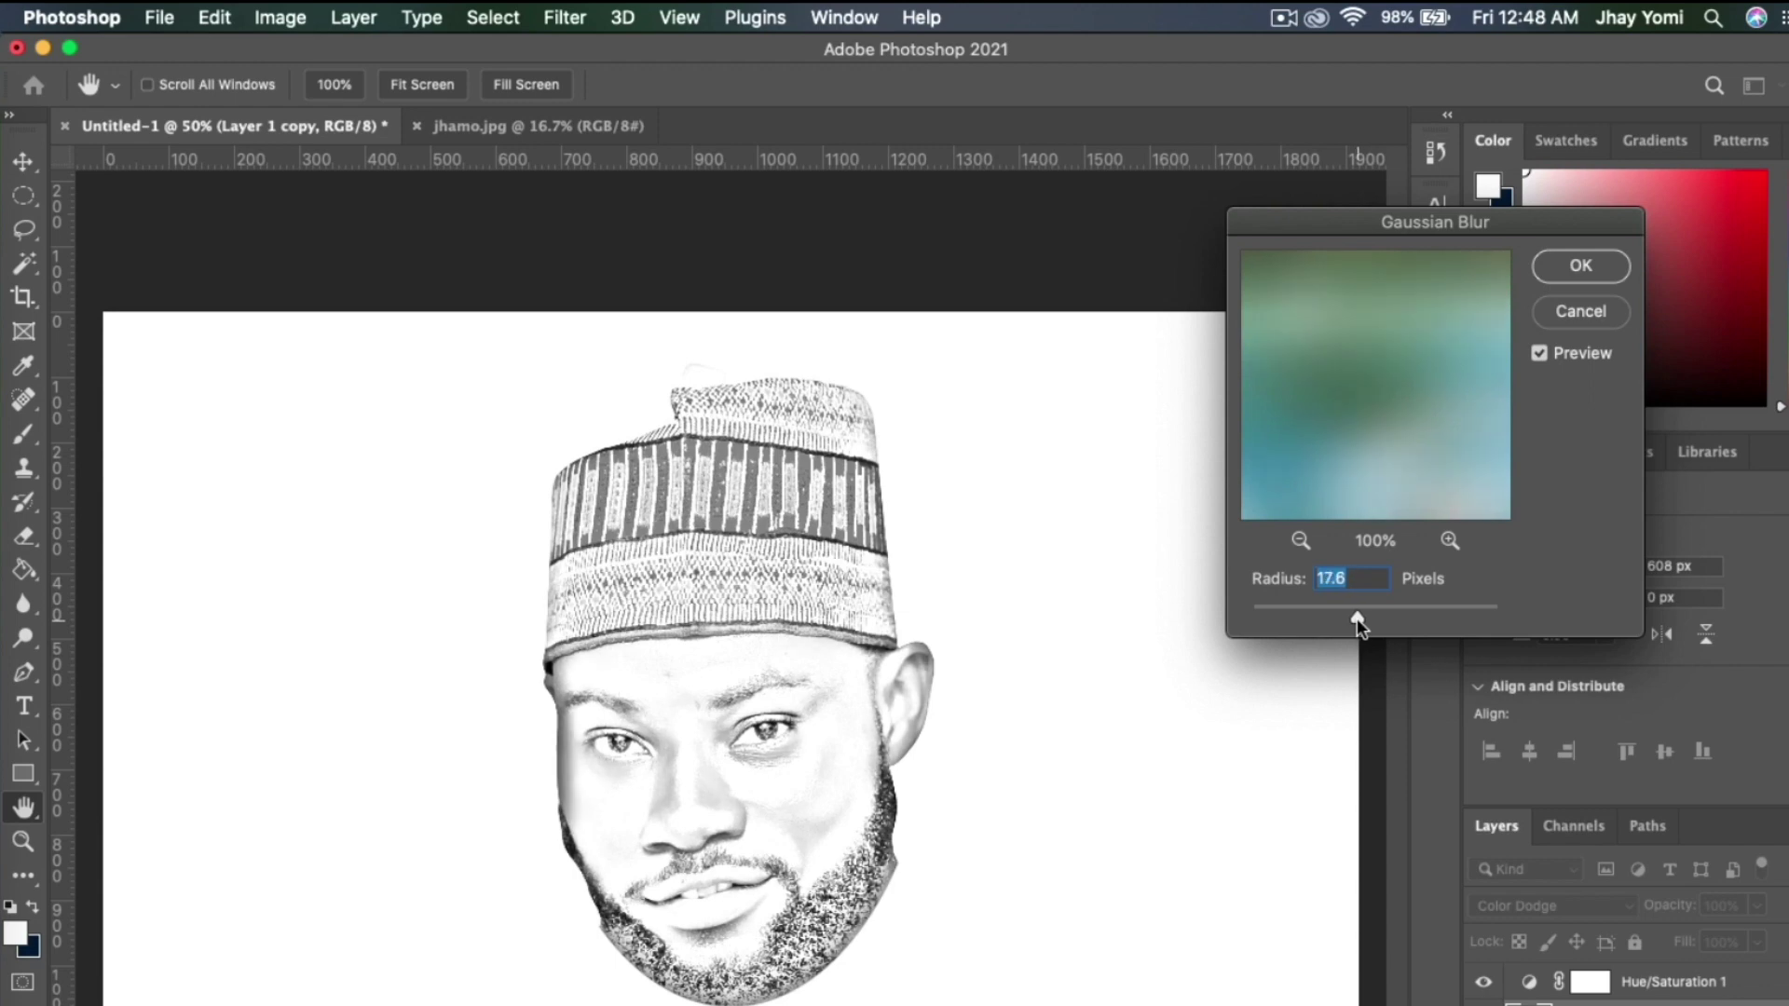
{"action": "left_click", "coordinate": [1581, 269]}
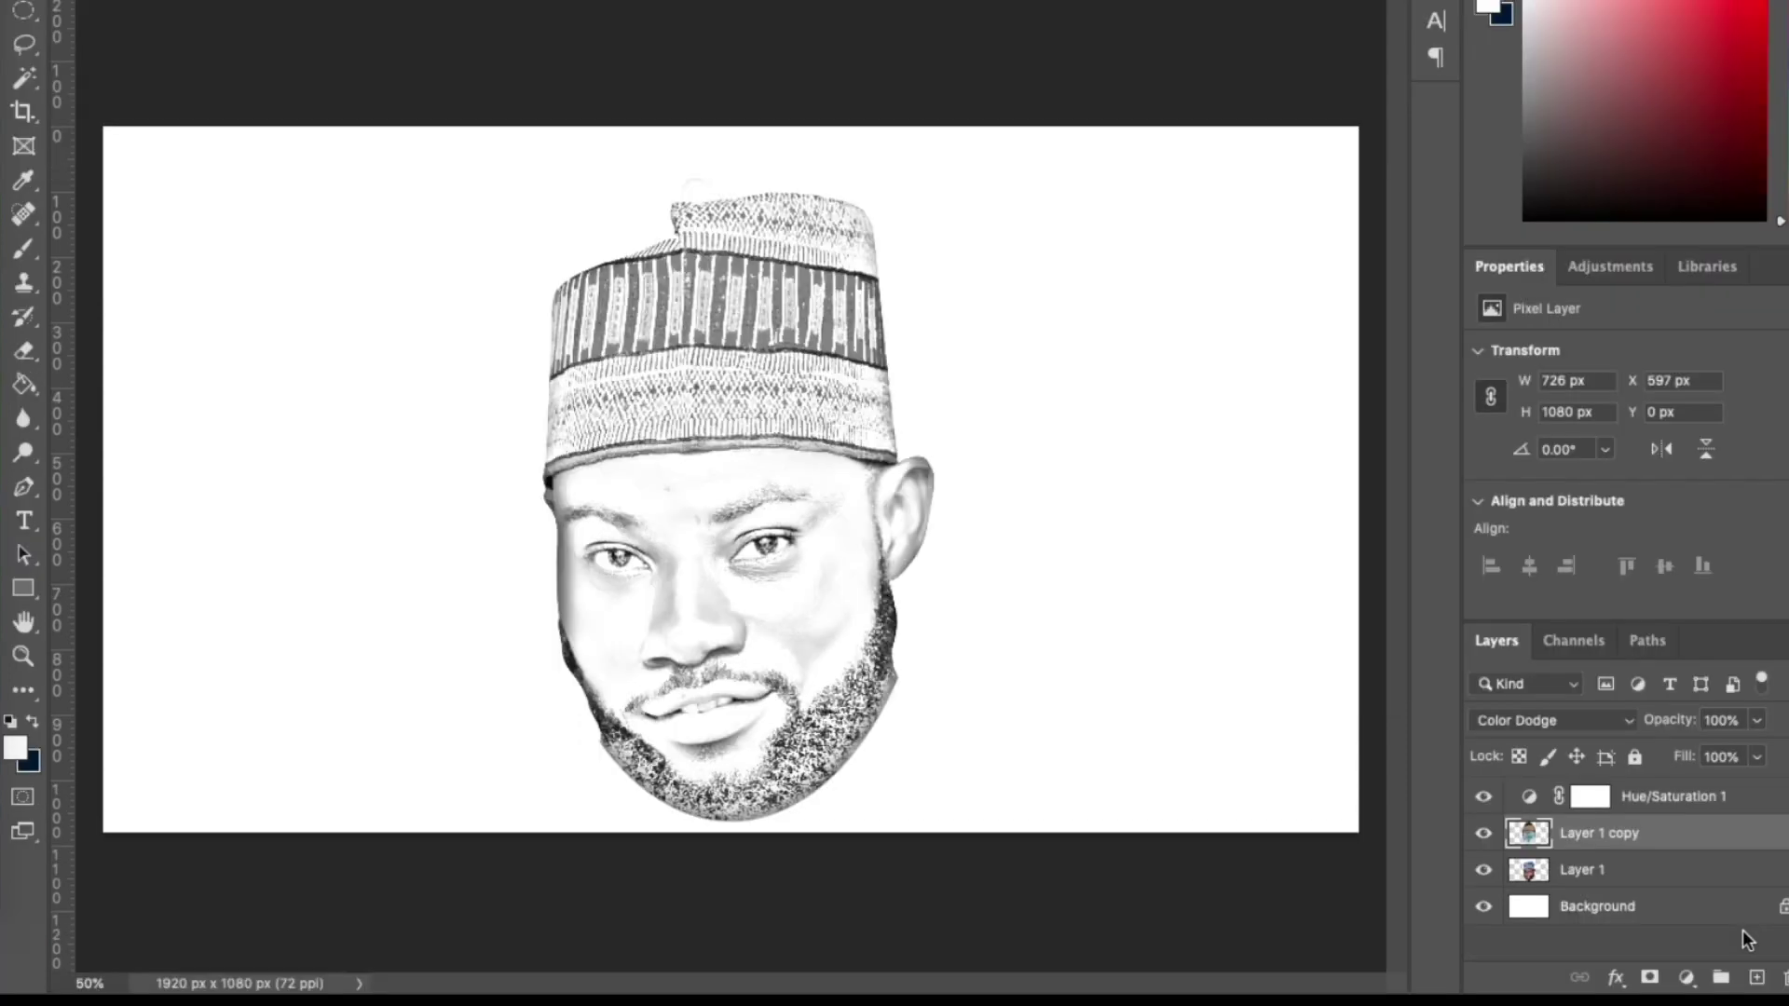
Add a Brightness/Contrast adjustment layer with brightness about -14 and contrast 53
{"action": "left_click", "coordinate": [1686, 1005]}
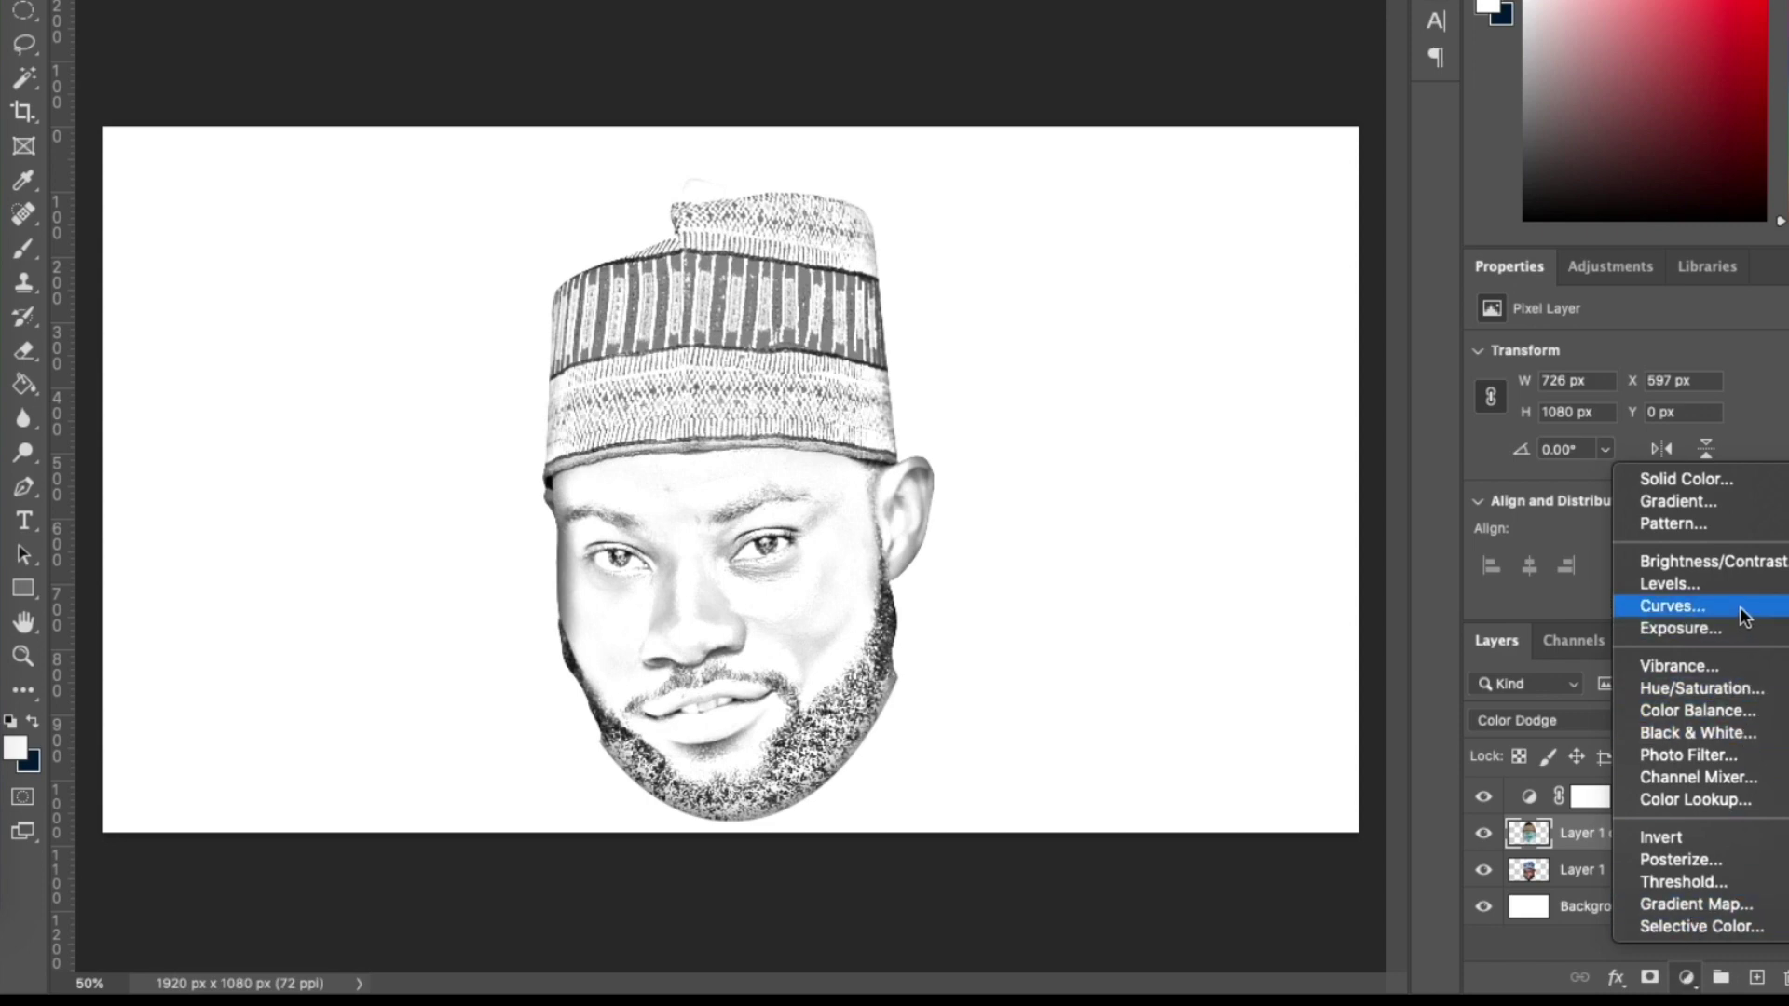
{"action": "left_click", "coordinate": [1730, 559]}
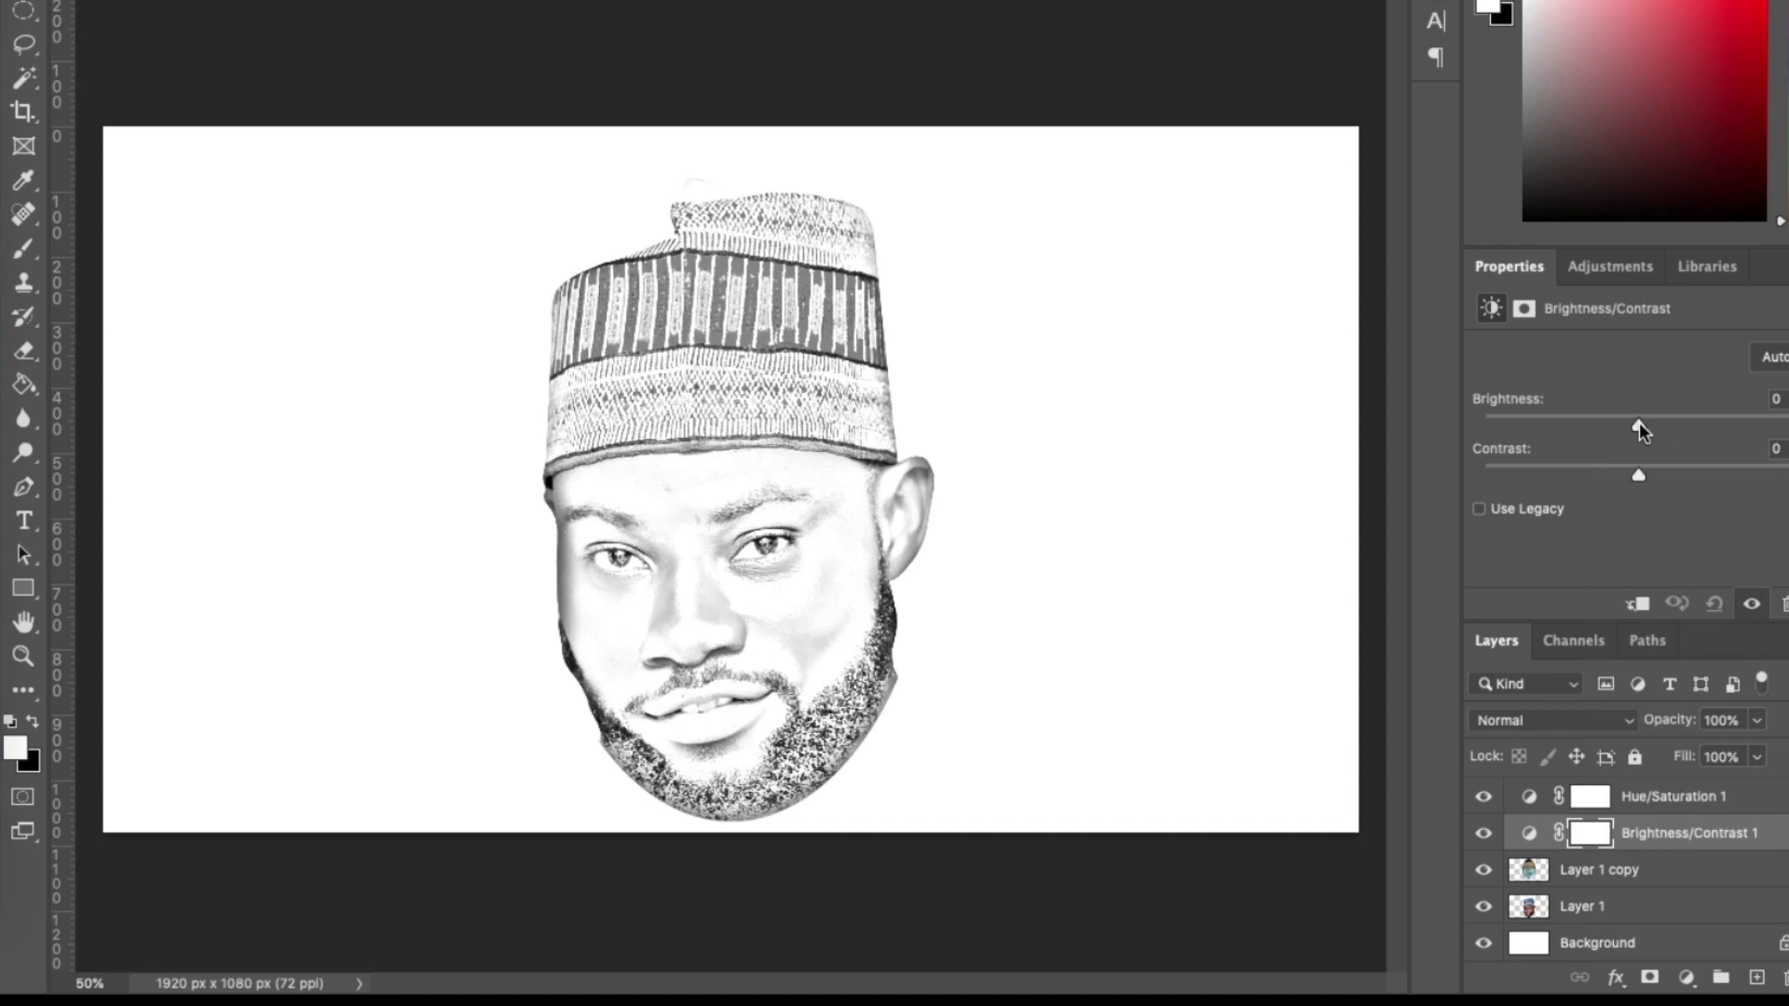
{"action": "left_click_drag", "start_coordinate": [1640, 422], "coordinate": [1586, 427]}
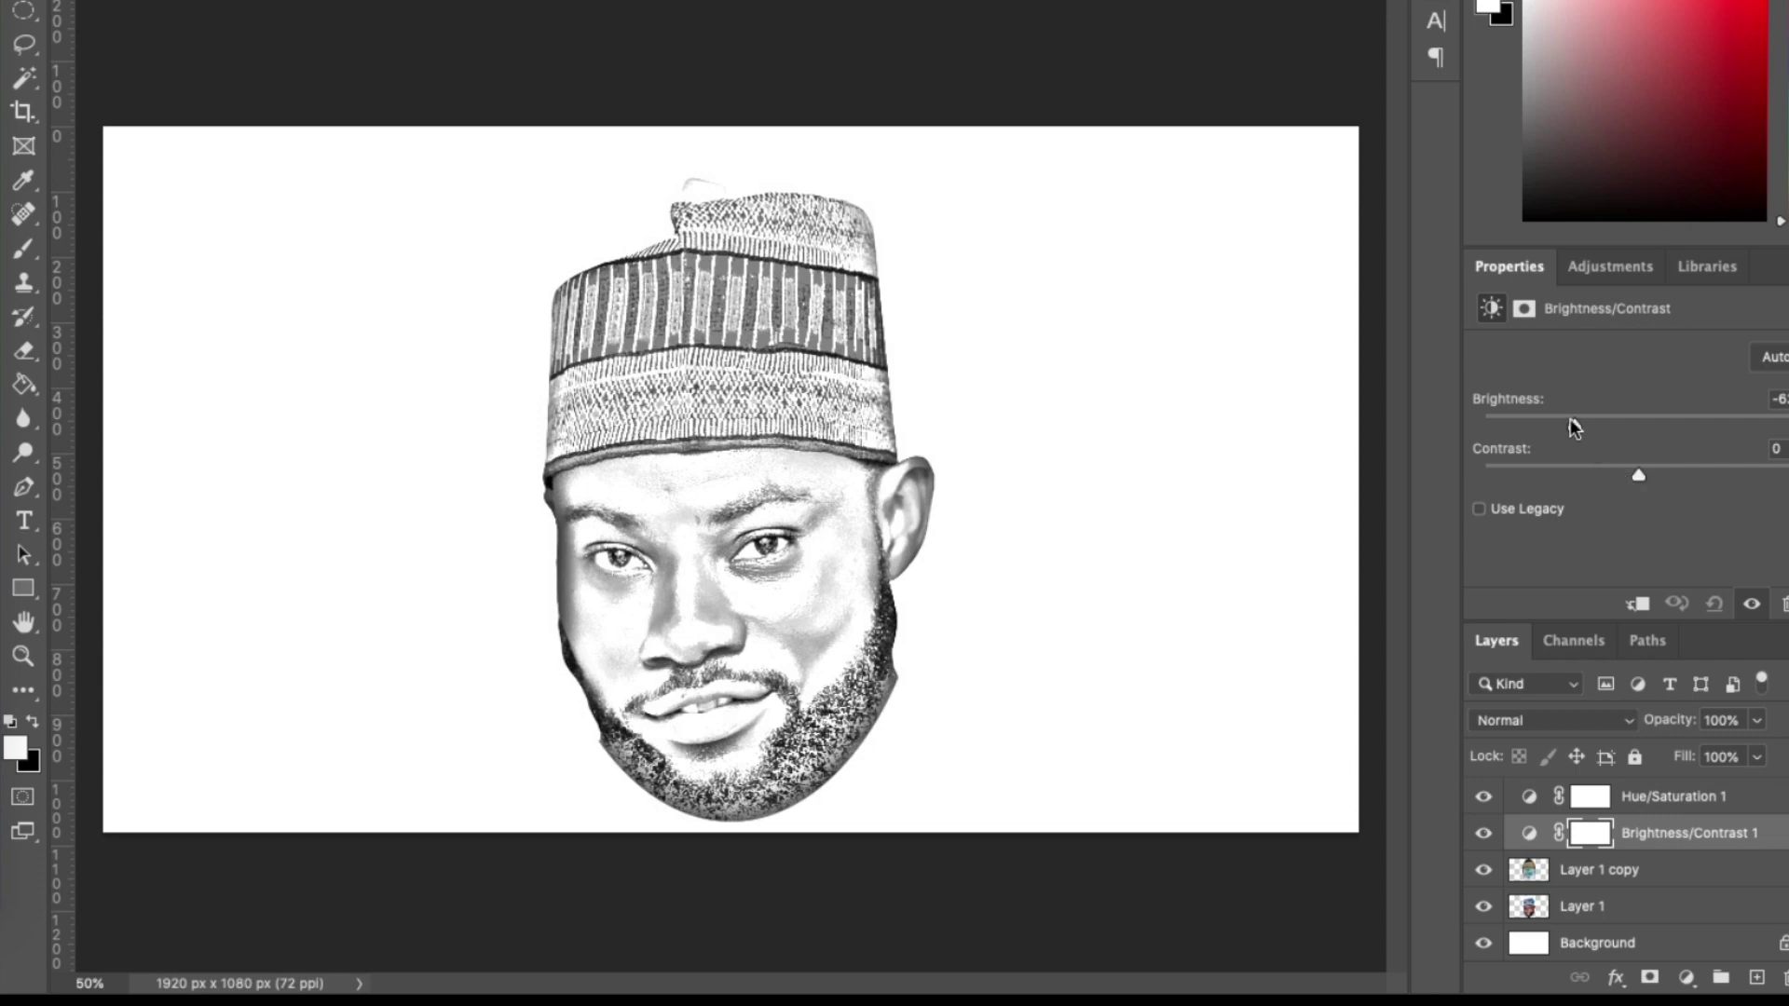
{"action": "left_click_drag", "start_coordinate": [1571, 421], "coordinate": [1623, 422]}
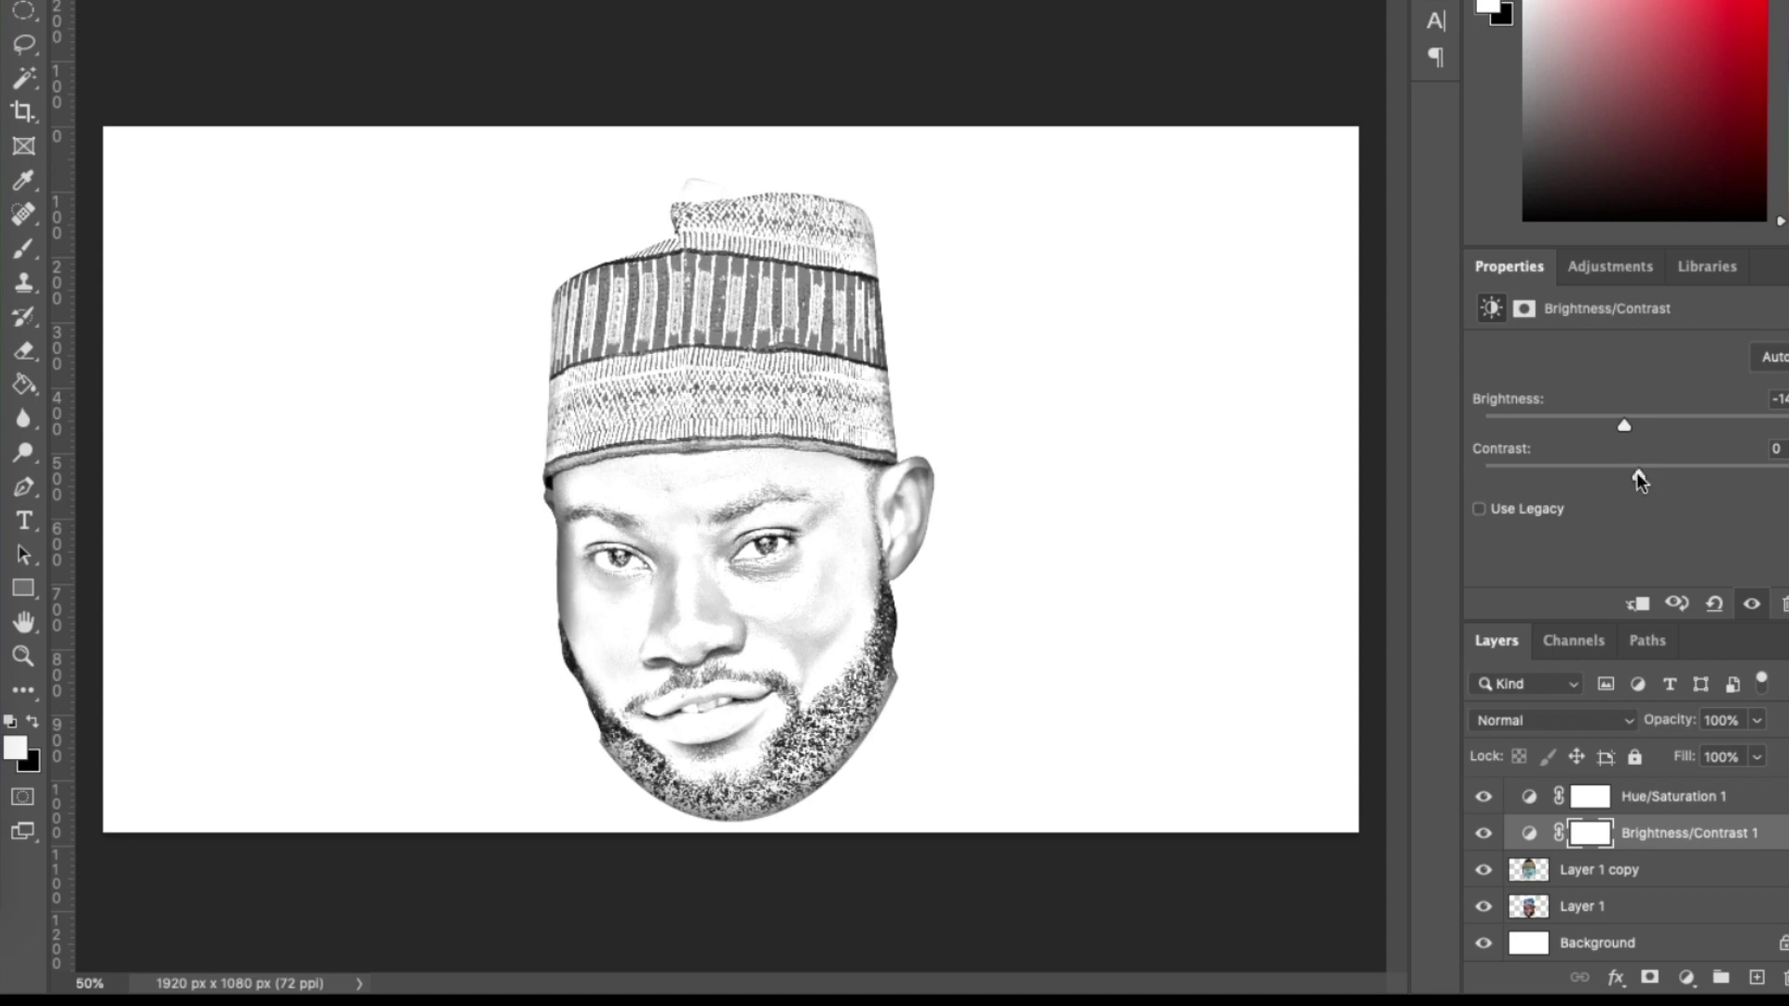
{"action": "left_click_drag", "start_coordinate": [1636, 471], "coordinate": [1722, 478]}
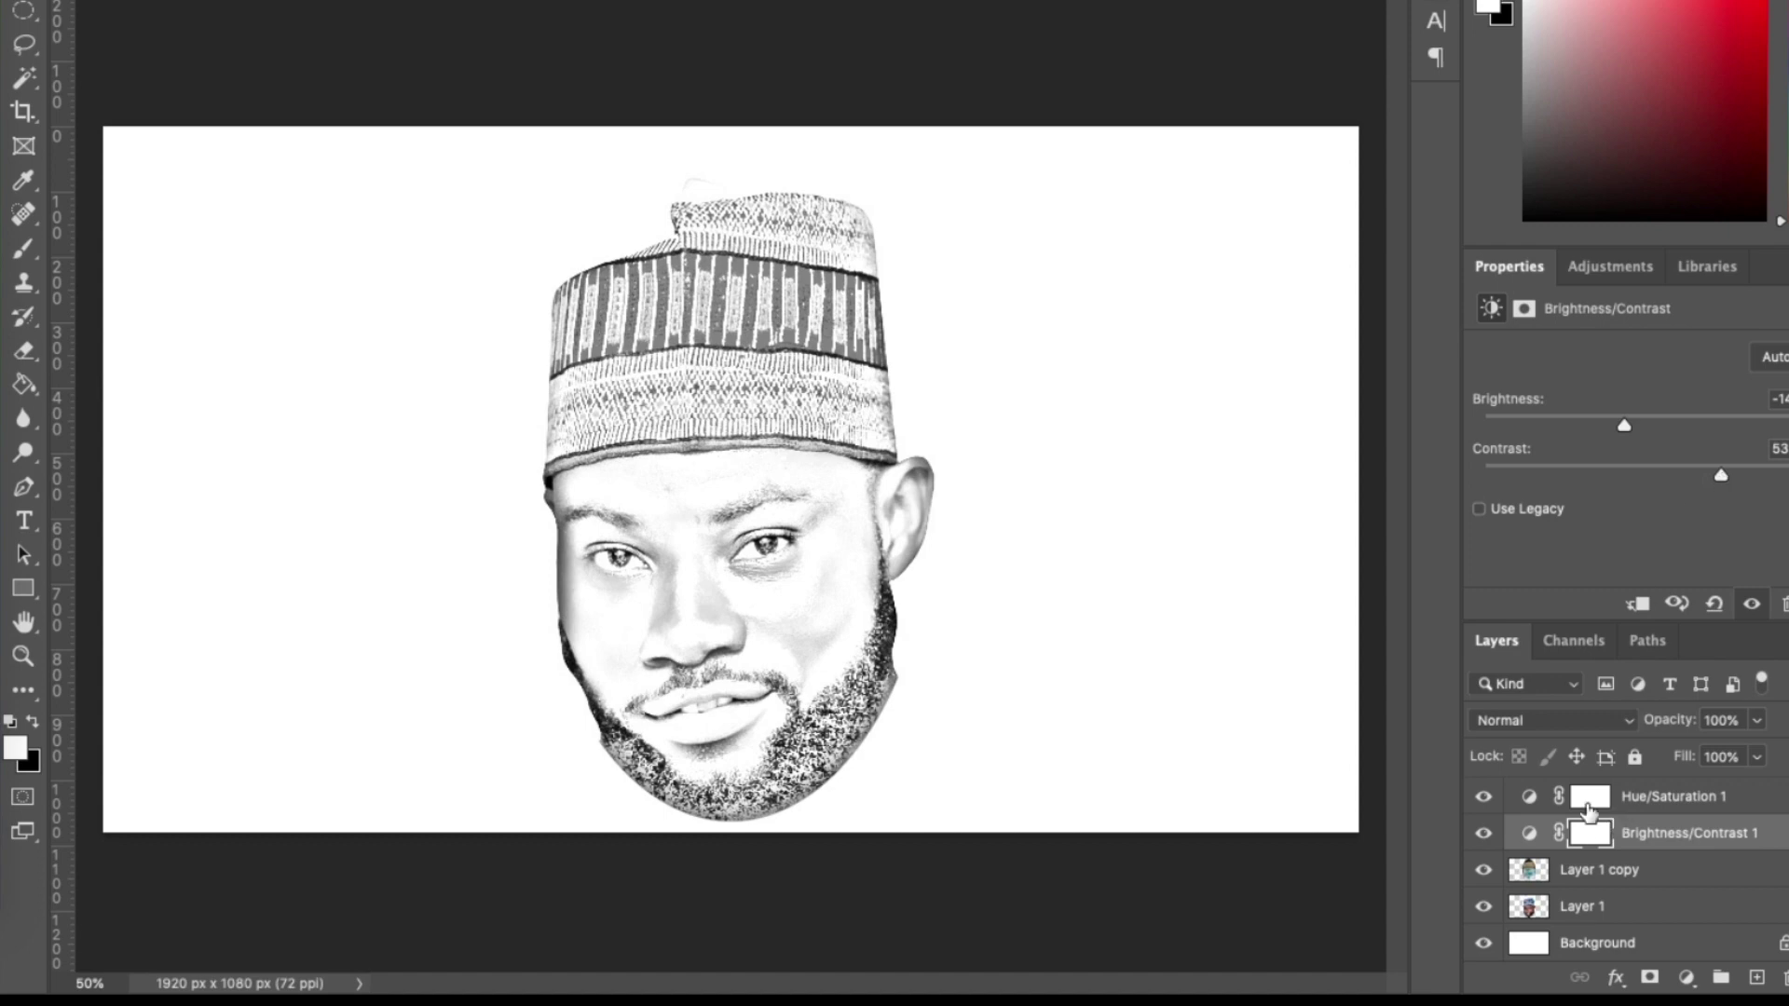
Apply Levels to Layer 1 copy with input black at 23 and midtones at 1.03
{"action": "left_click", "coordinate": [1629, 881]}
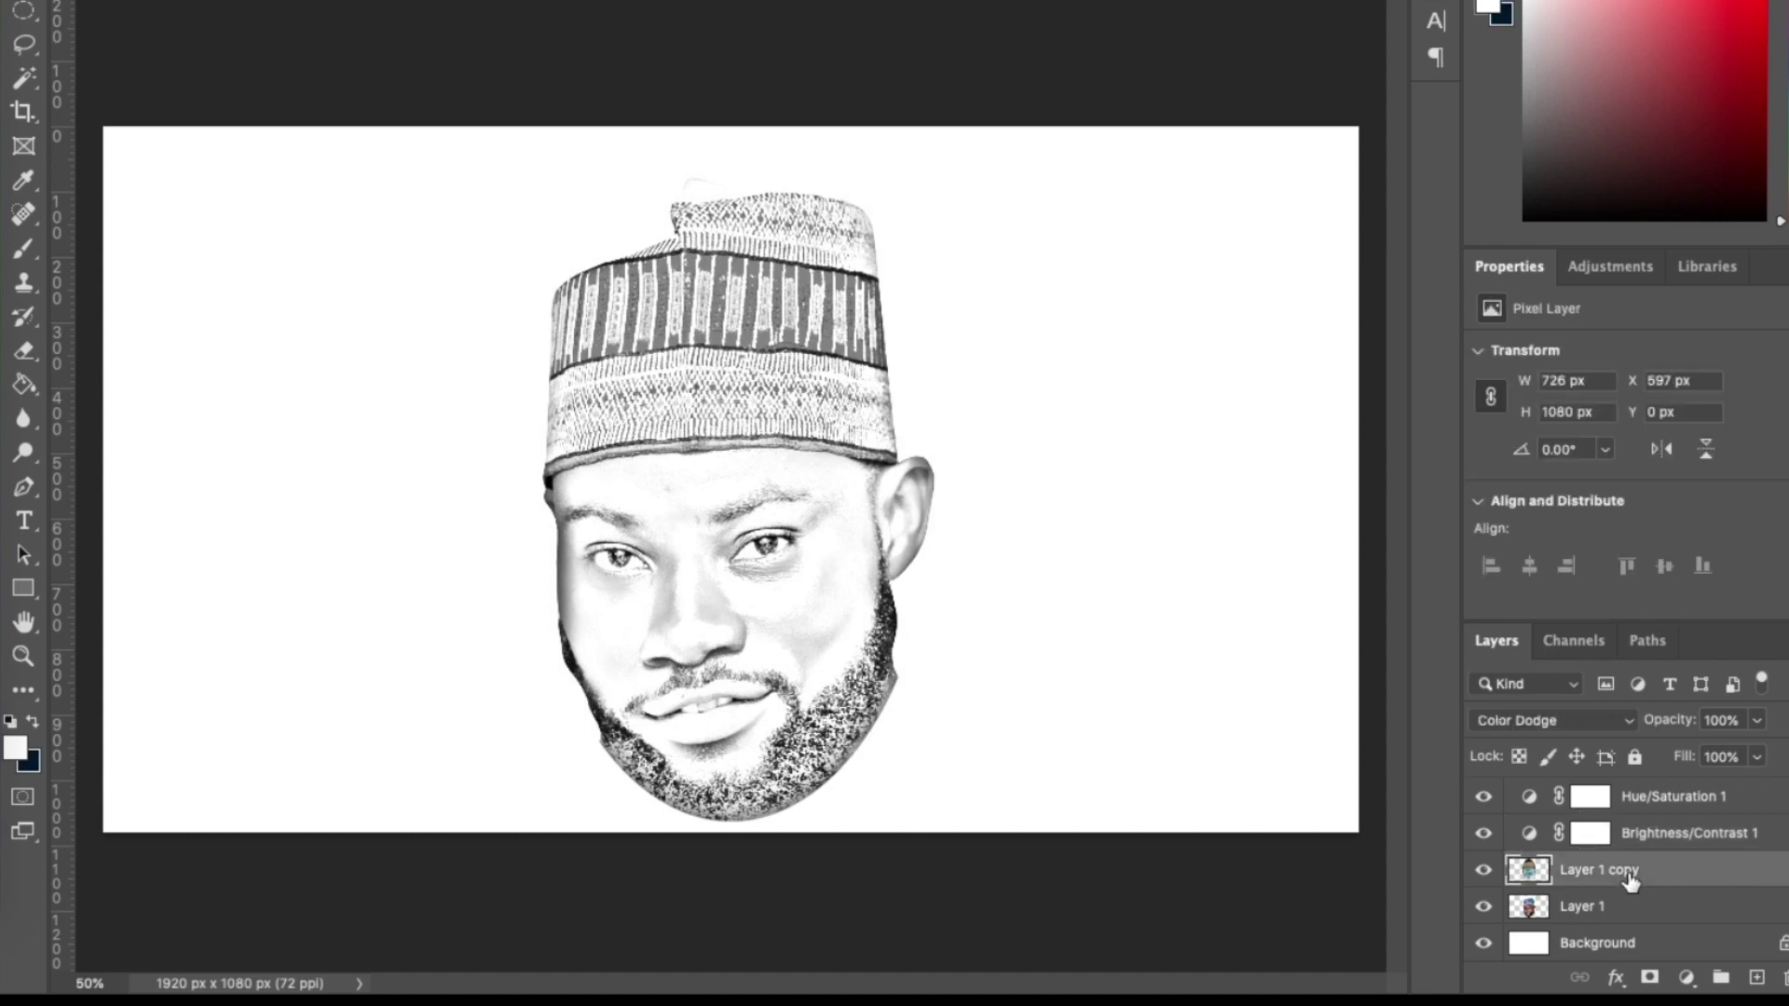
{"action": "key", "text": "ctrl+l"}
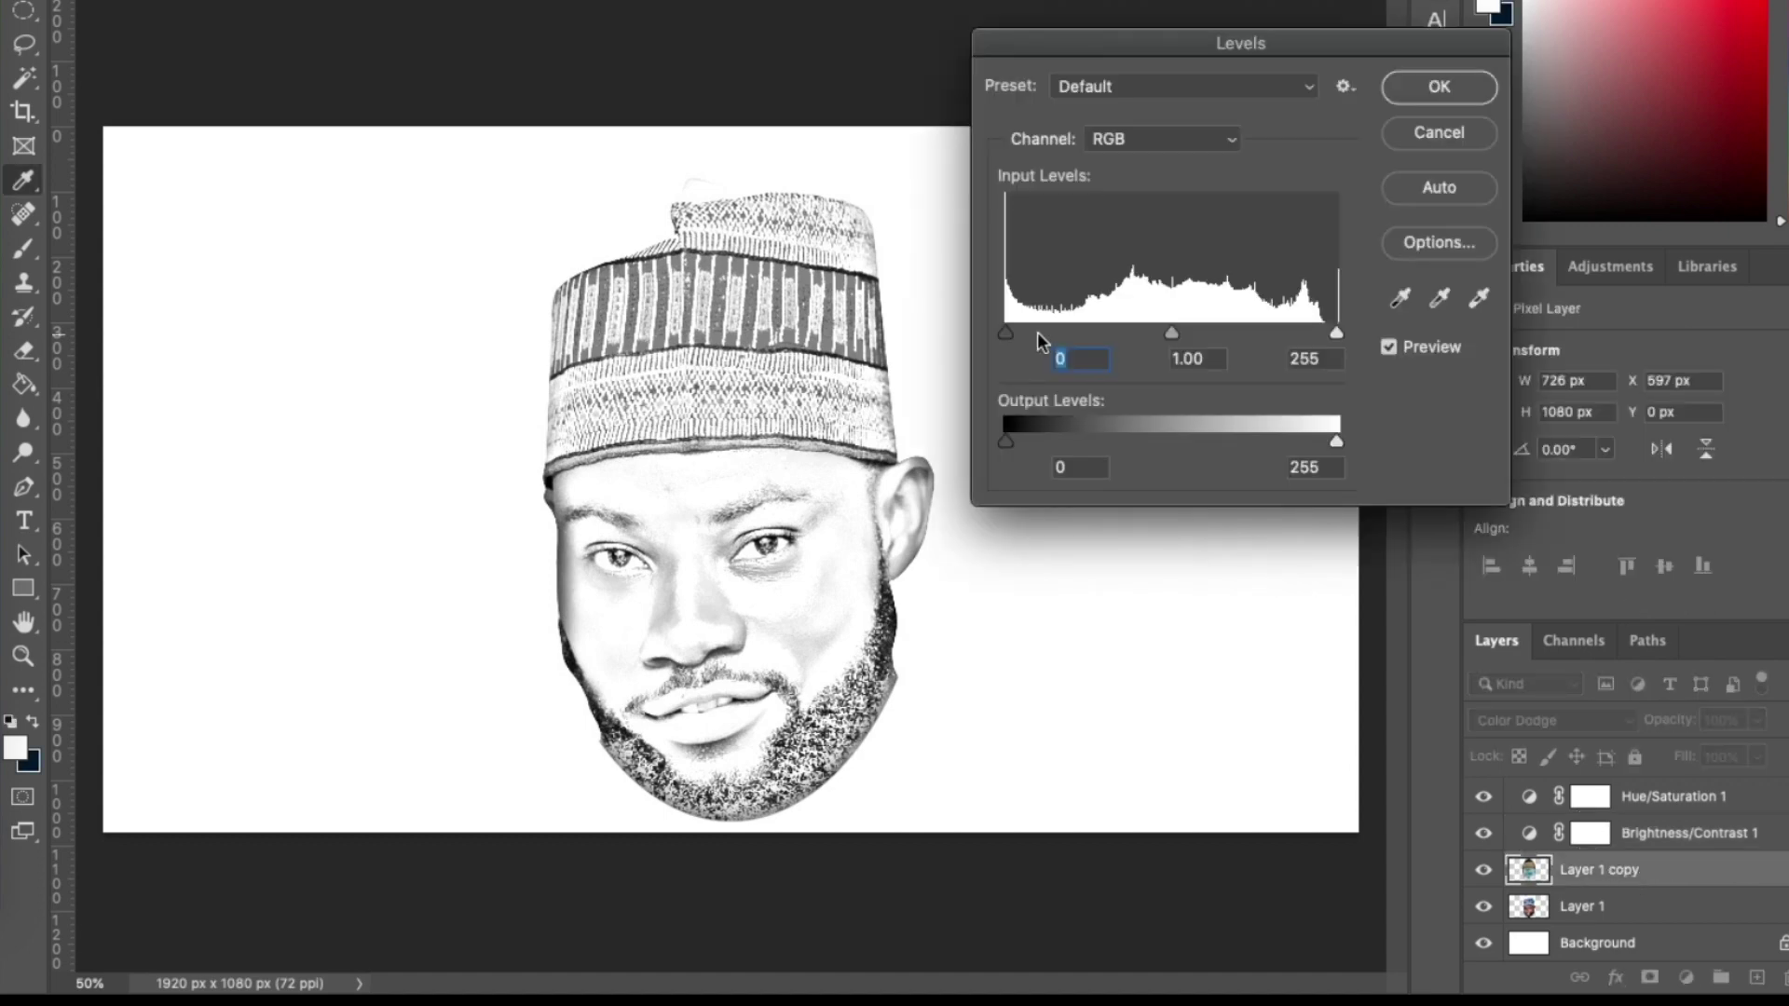
{"action": "left_click_drag", "start_coordinate": [1005, 333], "coordinate": [1028, 334]}
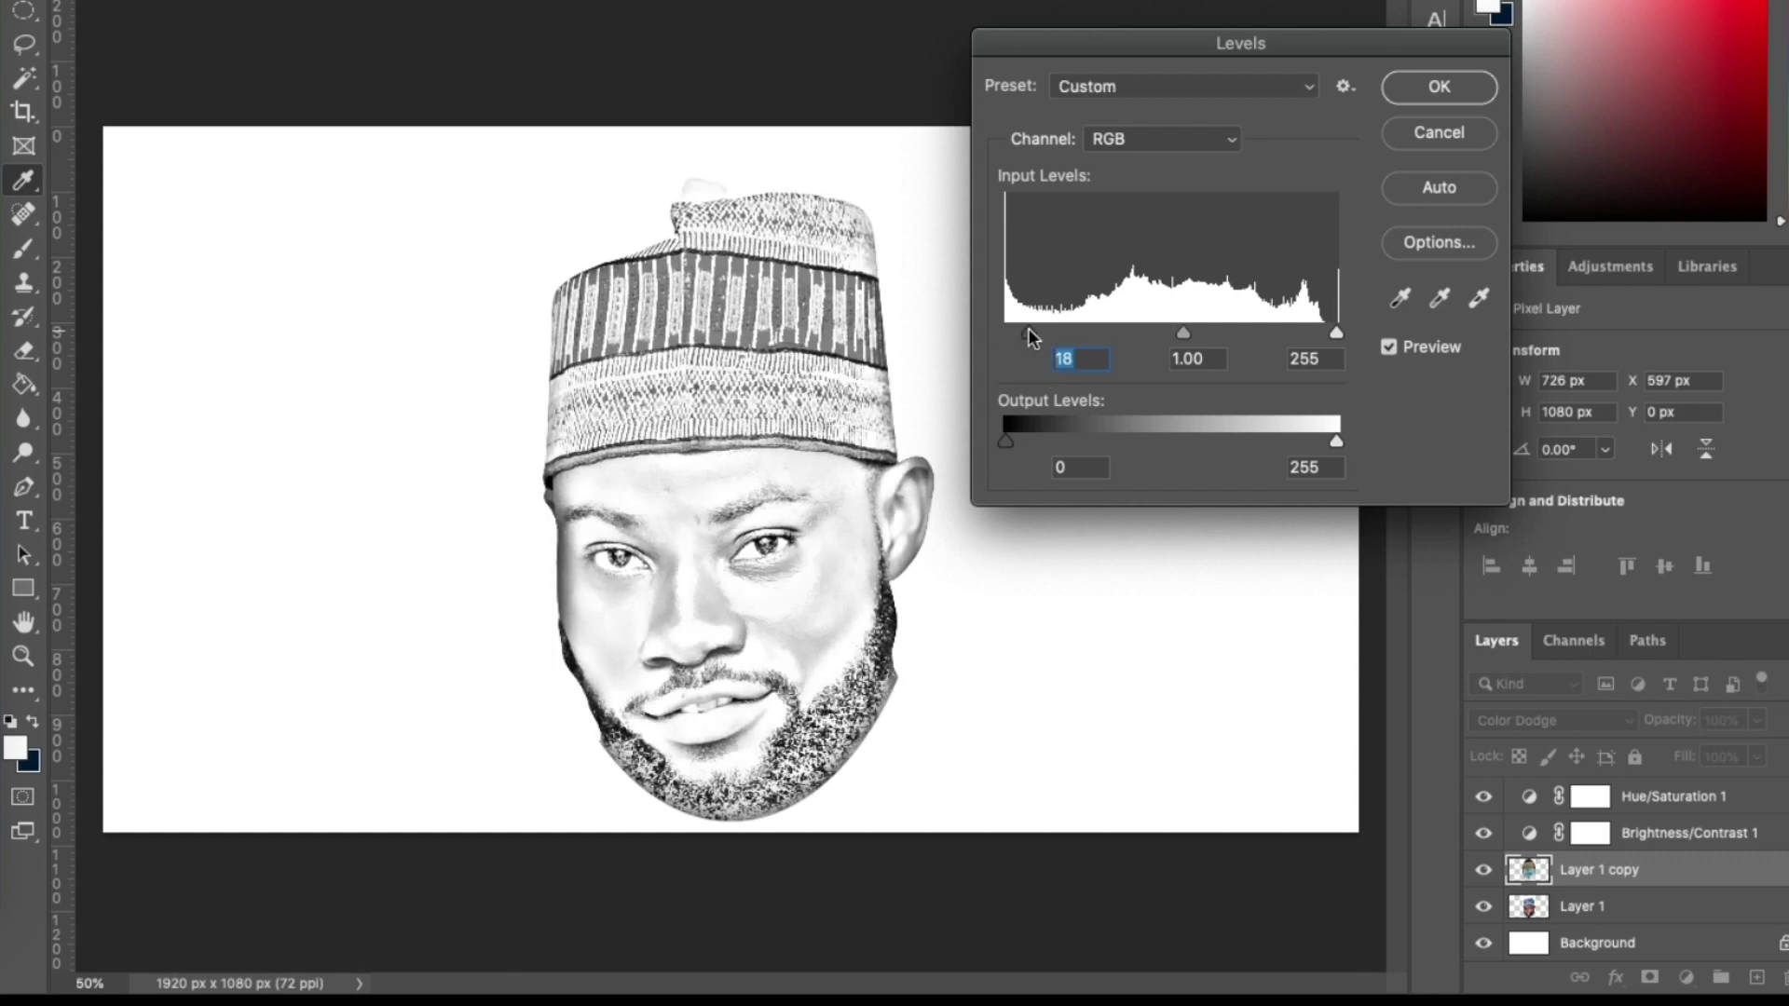
{"action": "mouse_move", "coordinate": [1179, 329]}
{"action": "left_mouse_down"}
{"action": "mouse_move", "coordinate": [1149, 332]}
{"action": "mouse_move", "coordinate": [1182, 335]}
{"action": "left_mouse_up"}
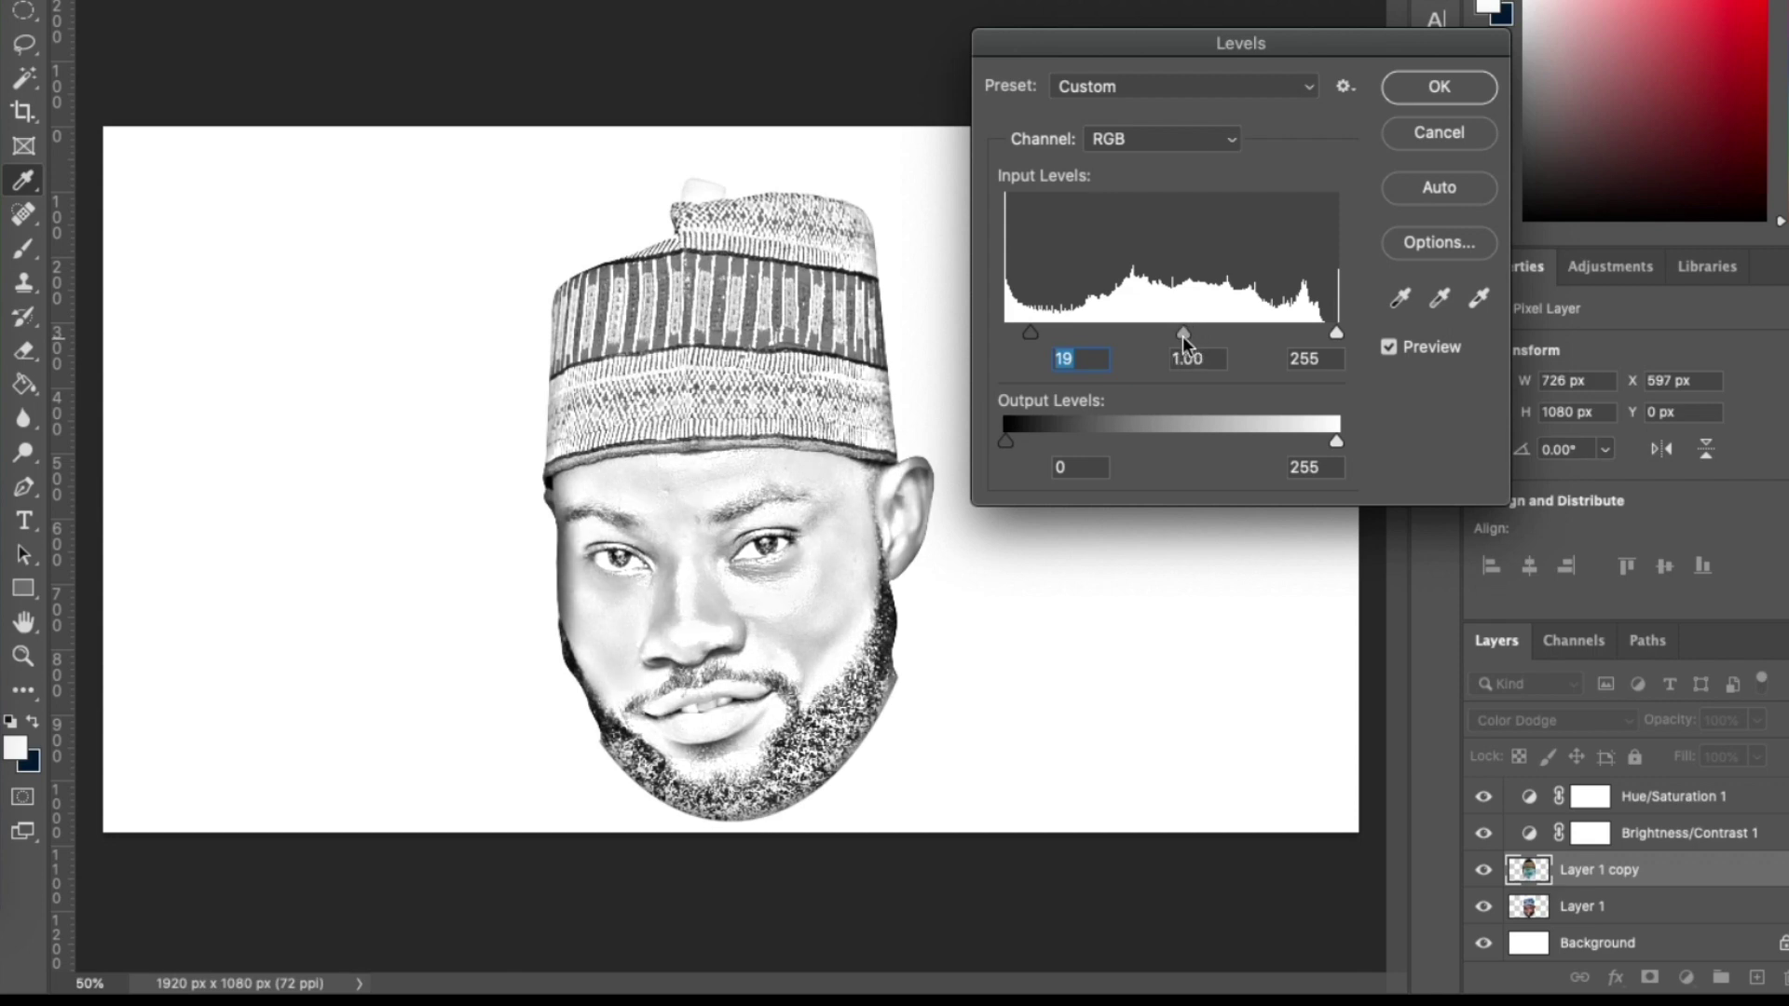
{"action": "left_click", "coordinate": [1179, 332]}
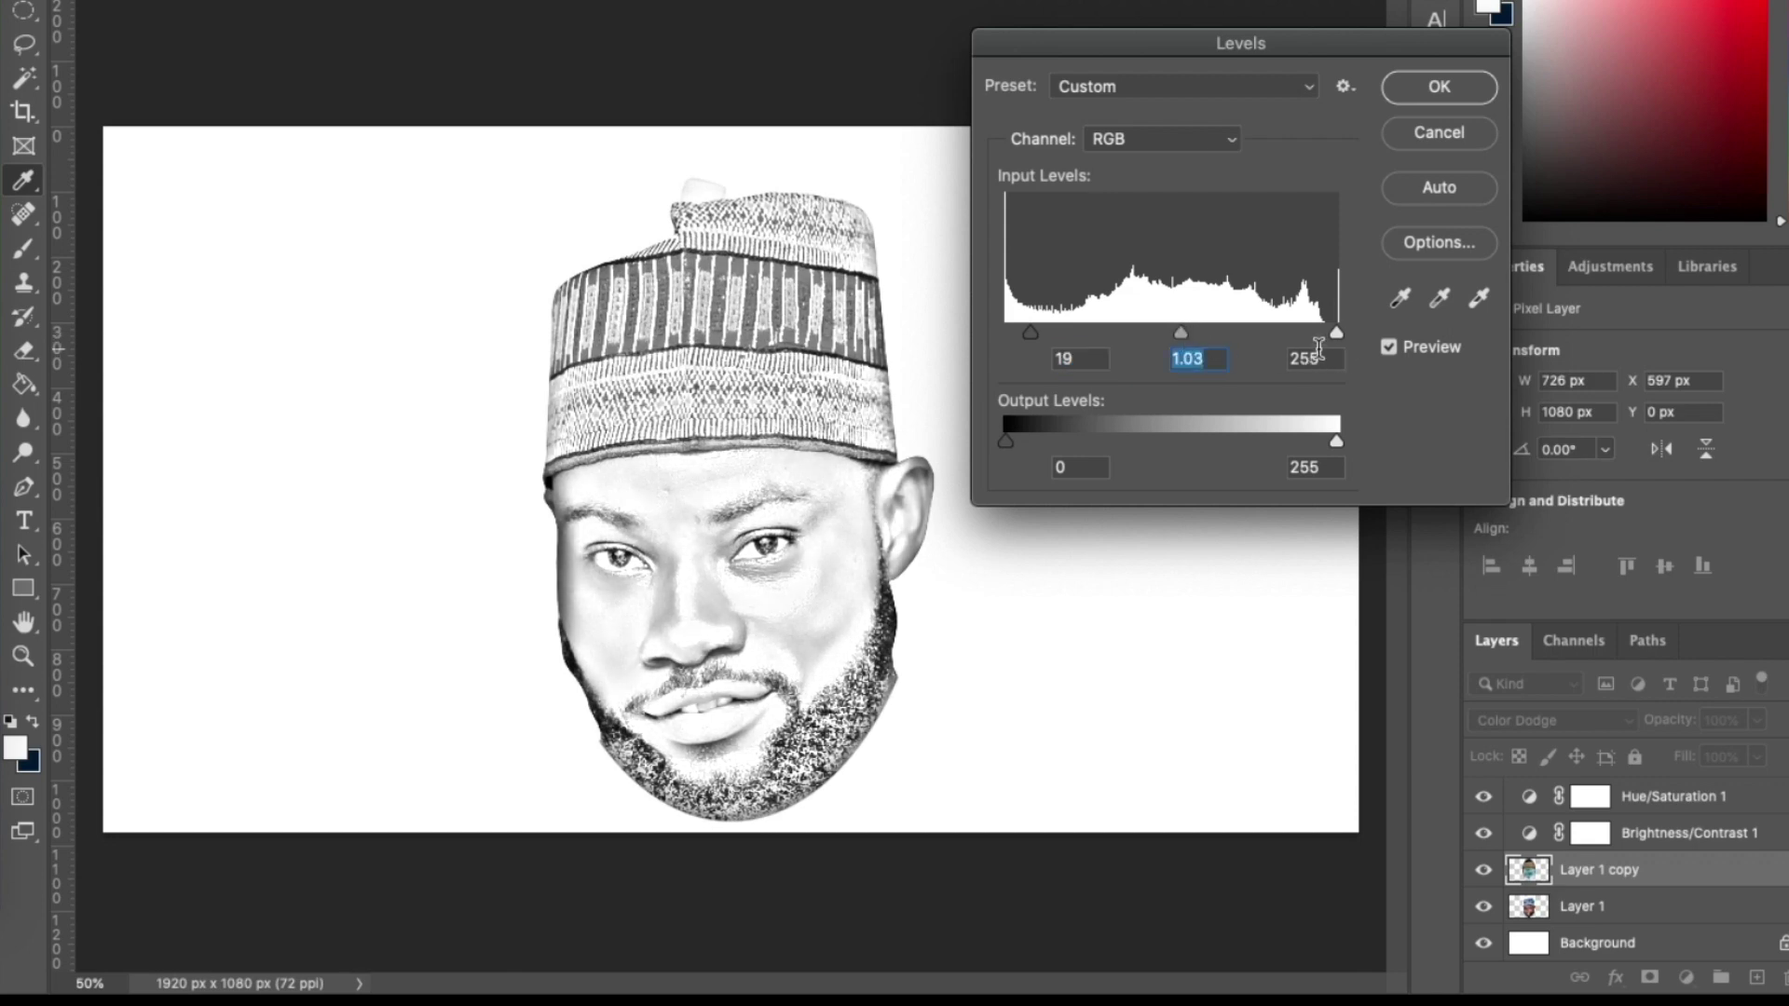
{"action": "mouse_move", "coordinate": [1335, 332]}
{"action": "left_mouse_down"}
{"action": "mouse_move", "coordinate": [1315, 332]}
{"action": "mouse_move", "coordinate": [1367, 328]}
{"action": "left_mouse_up"}
{"action": "mouse_move", "coordinate": [1032, 332]}
{"action": "left_mouse_down"}
{"action": "mouse_move", "coordinate": [1053, 328]}
{"action": "mouse_move", "coordinate": [1035, 324]}
{"action": "left_mouse_up"}
{"action": "left_click", "coordinate": [1431, 93]}
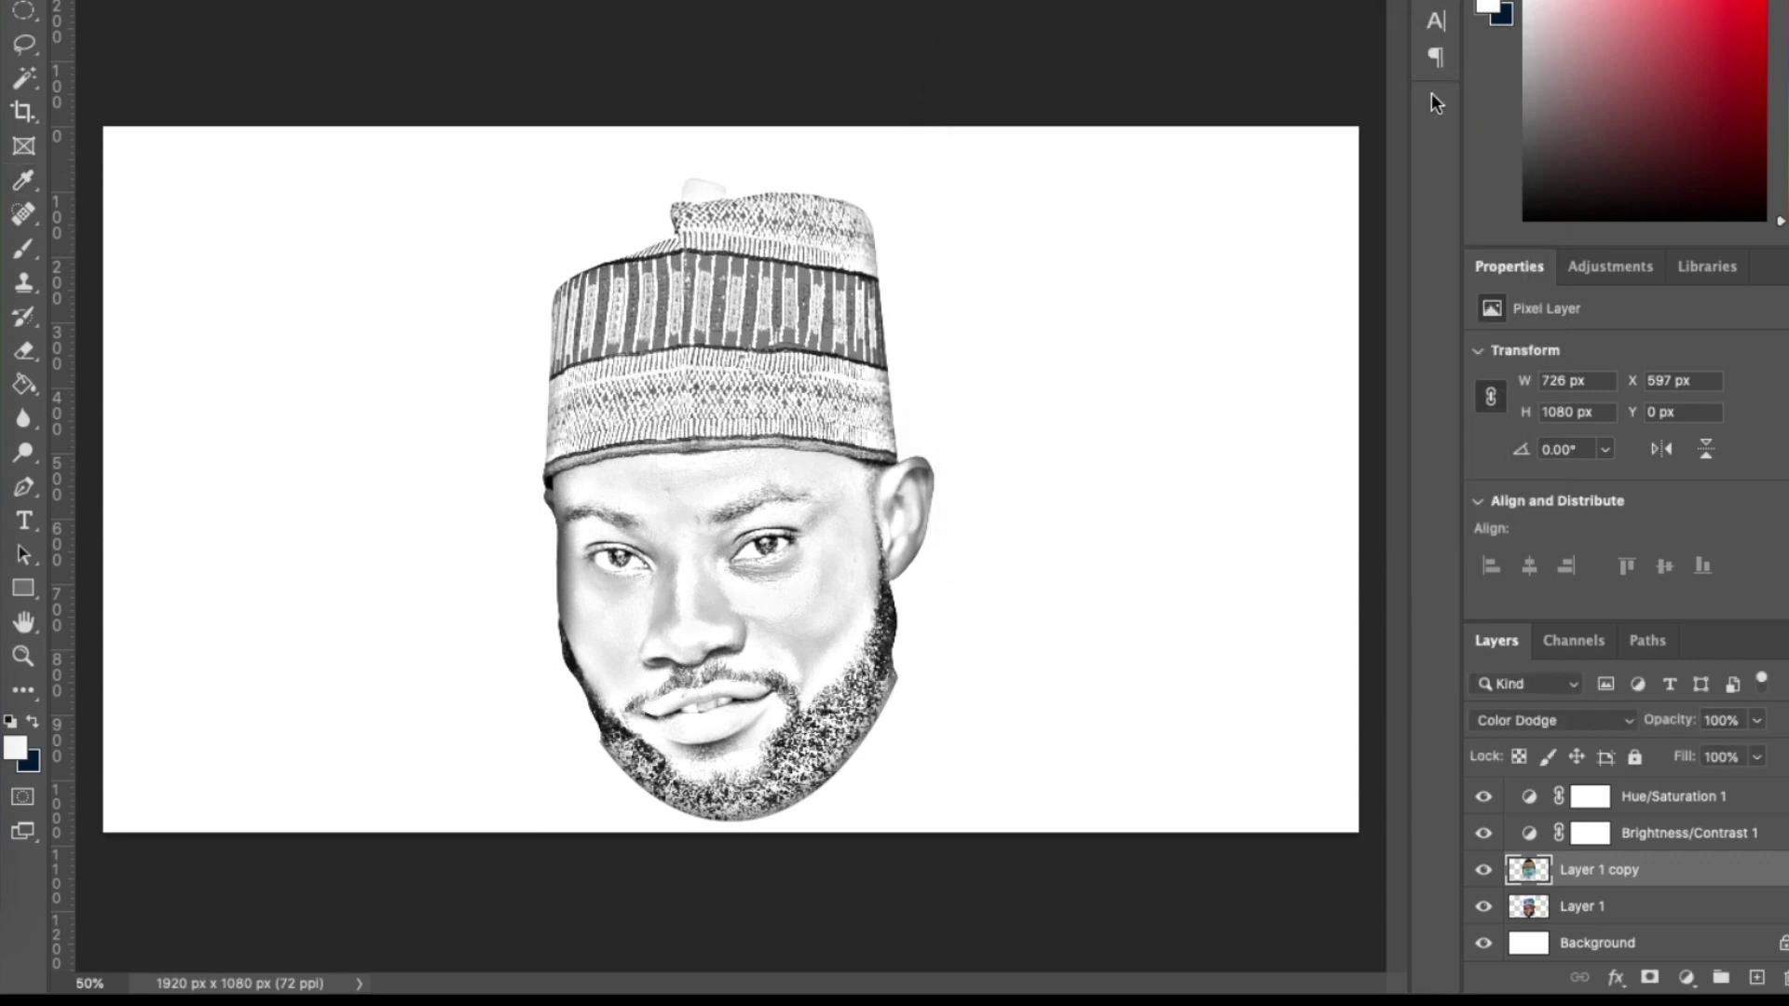
Stamp all visible layers into a new top Layer 2 and convert it to a smart object
{"action": "left_click", "coordinate": [1693, 799]}
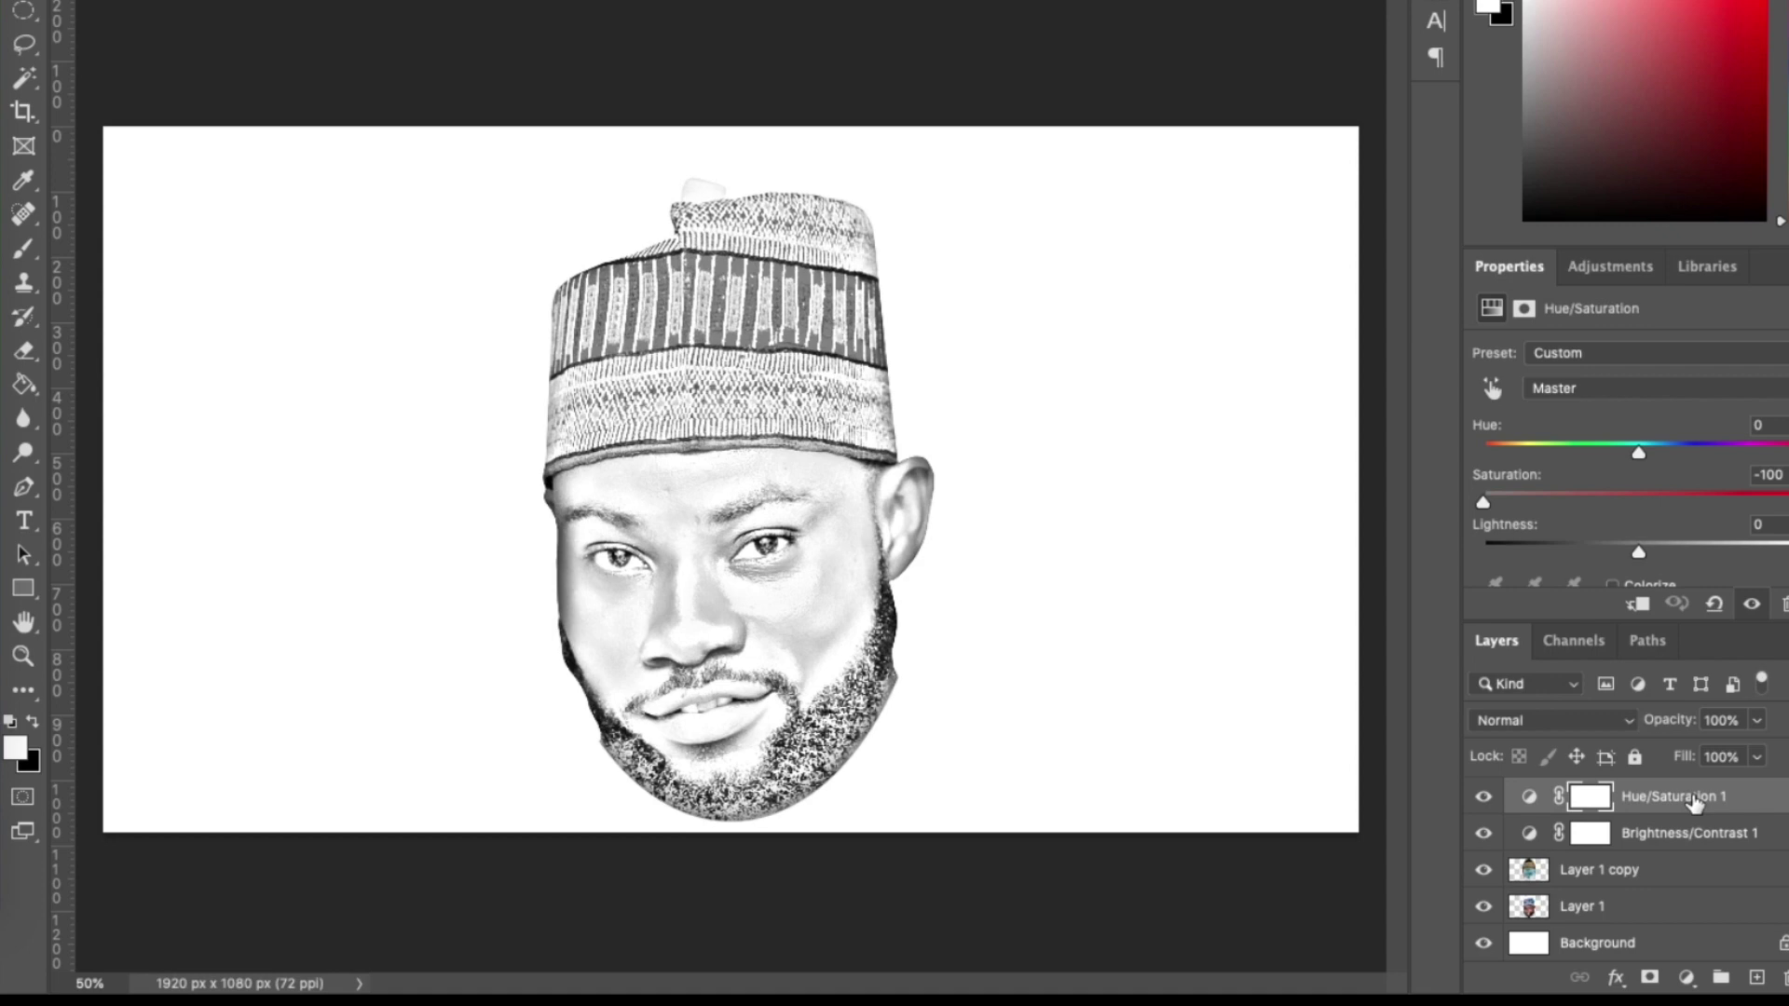
{"action": "key", "text": "ctrl+shift+alt+e"}
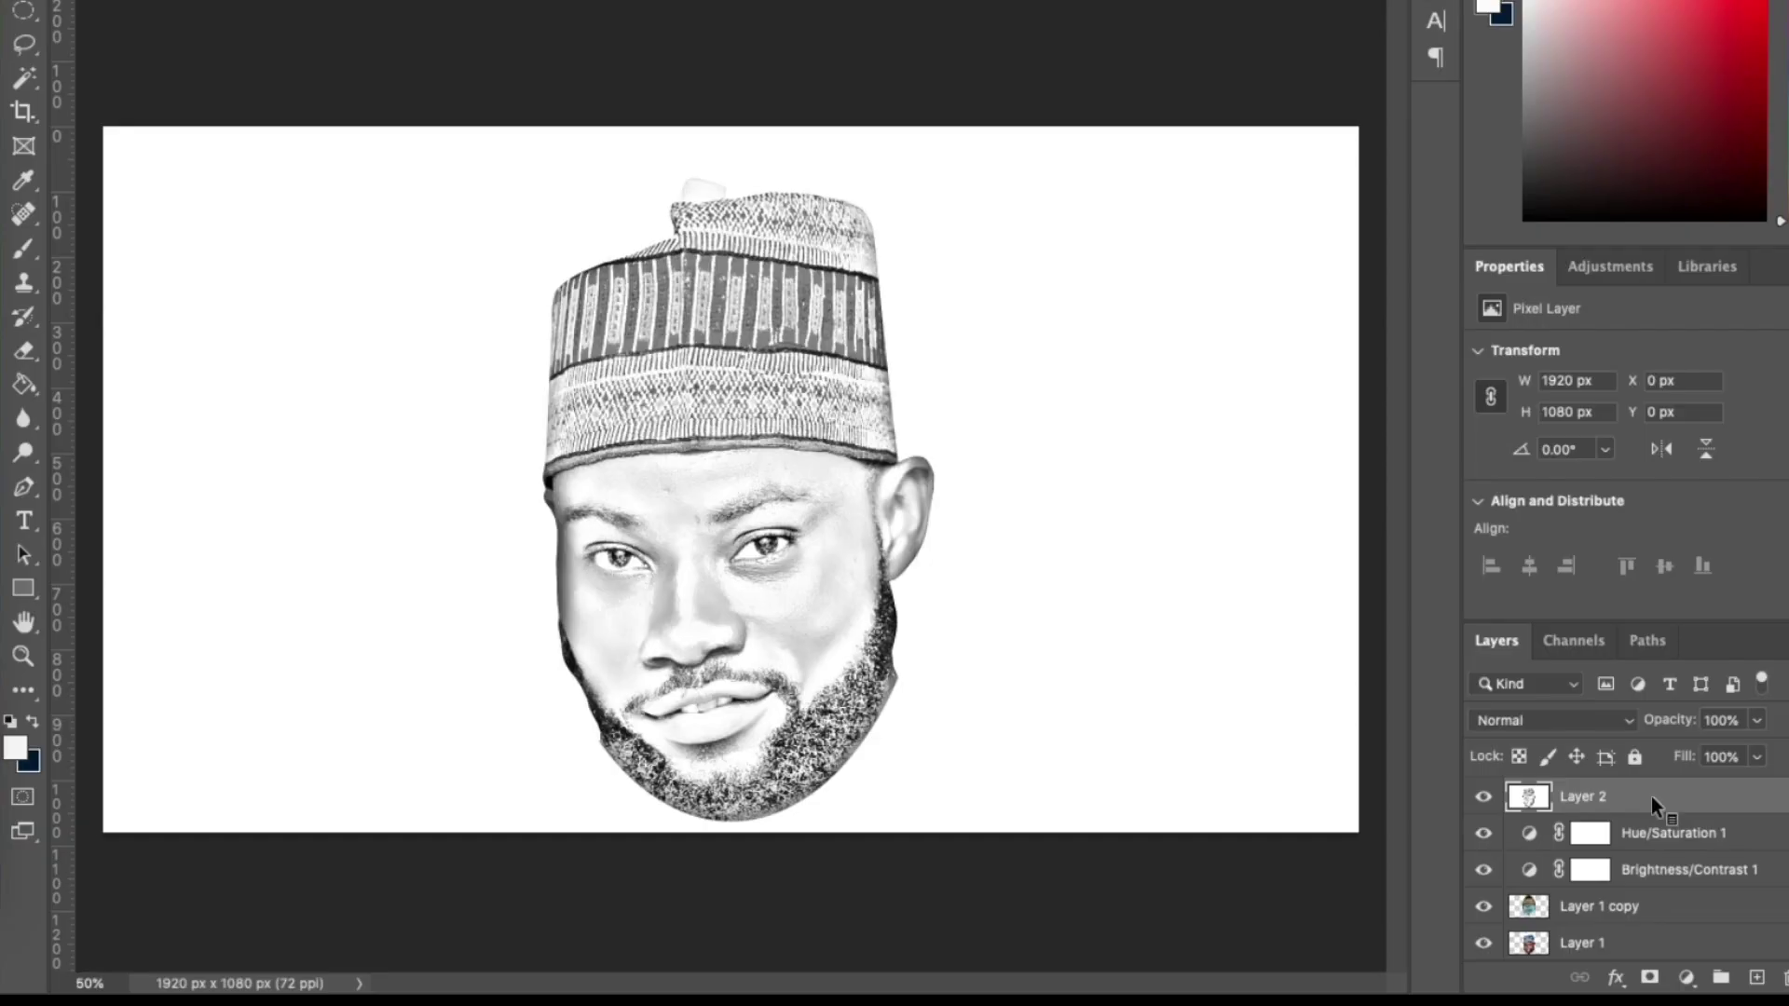
{"action": "right_click", "coordinate": [1651, 796]}
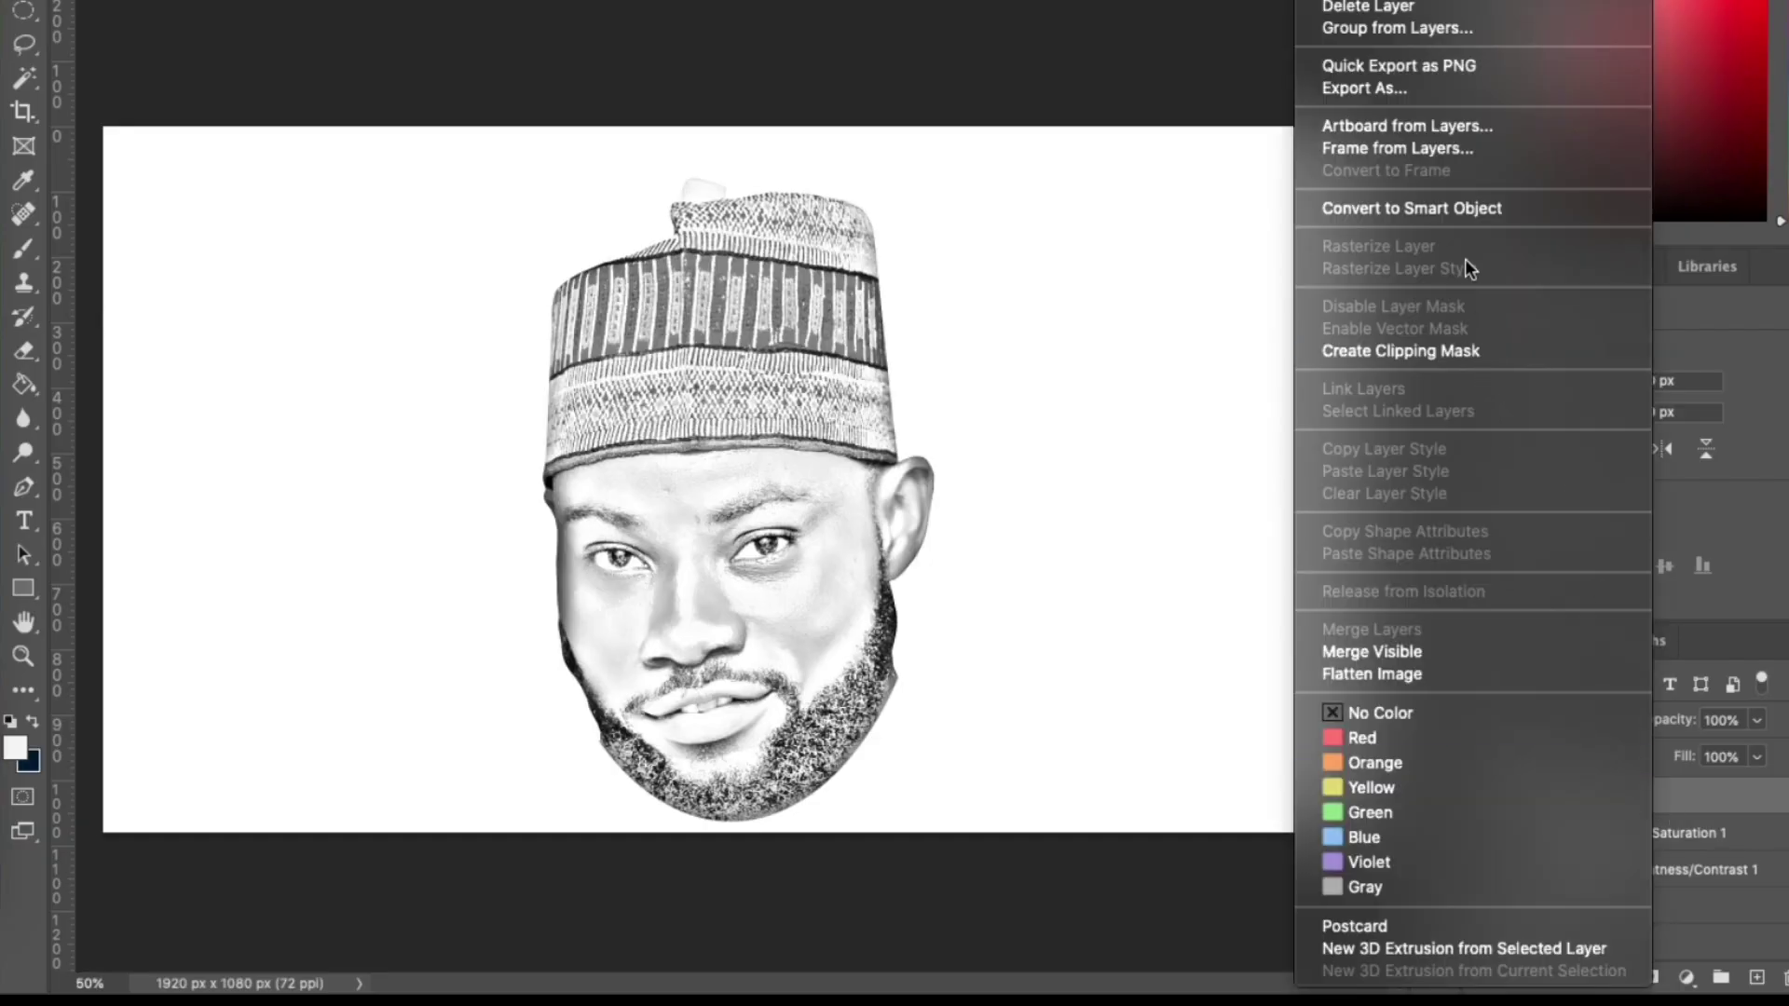
{"action": "left_click", "coordinate": [1449, 206]}
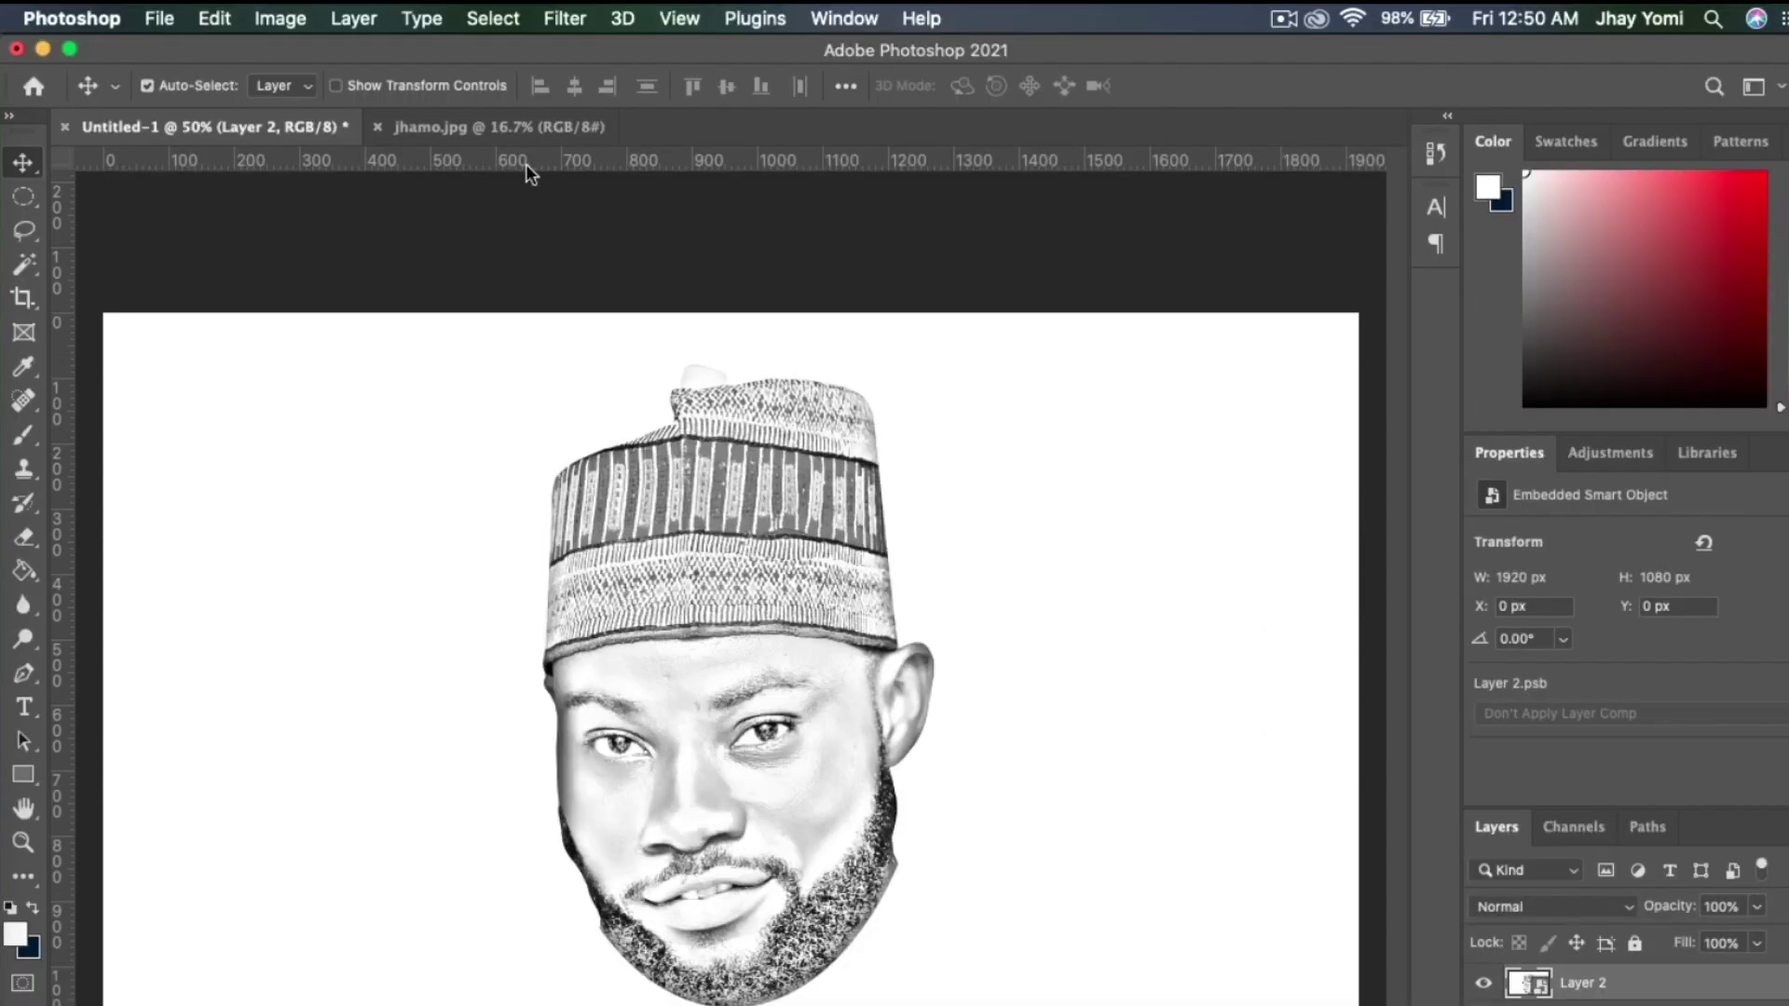
Add a 23.62% Uniform Add Noise smart filter to Layer 2 and target its filter mask
{"action": "left_click", "coordinate": [553, 20]}
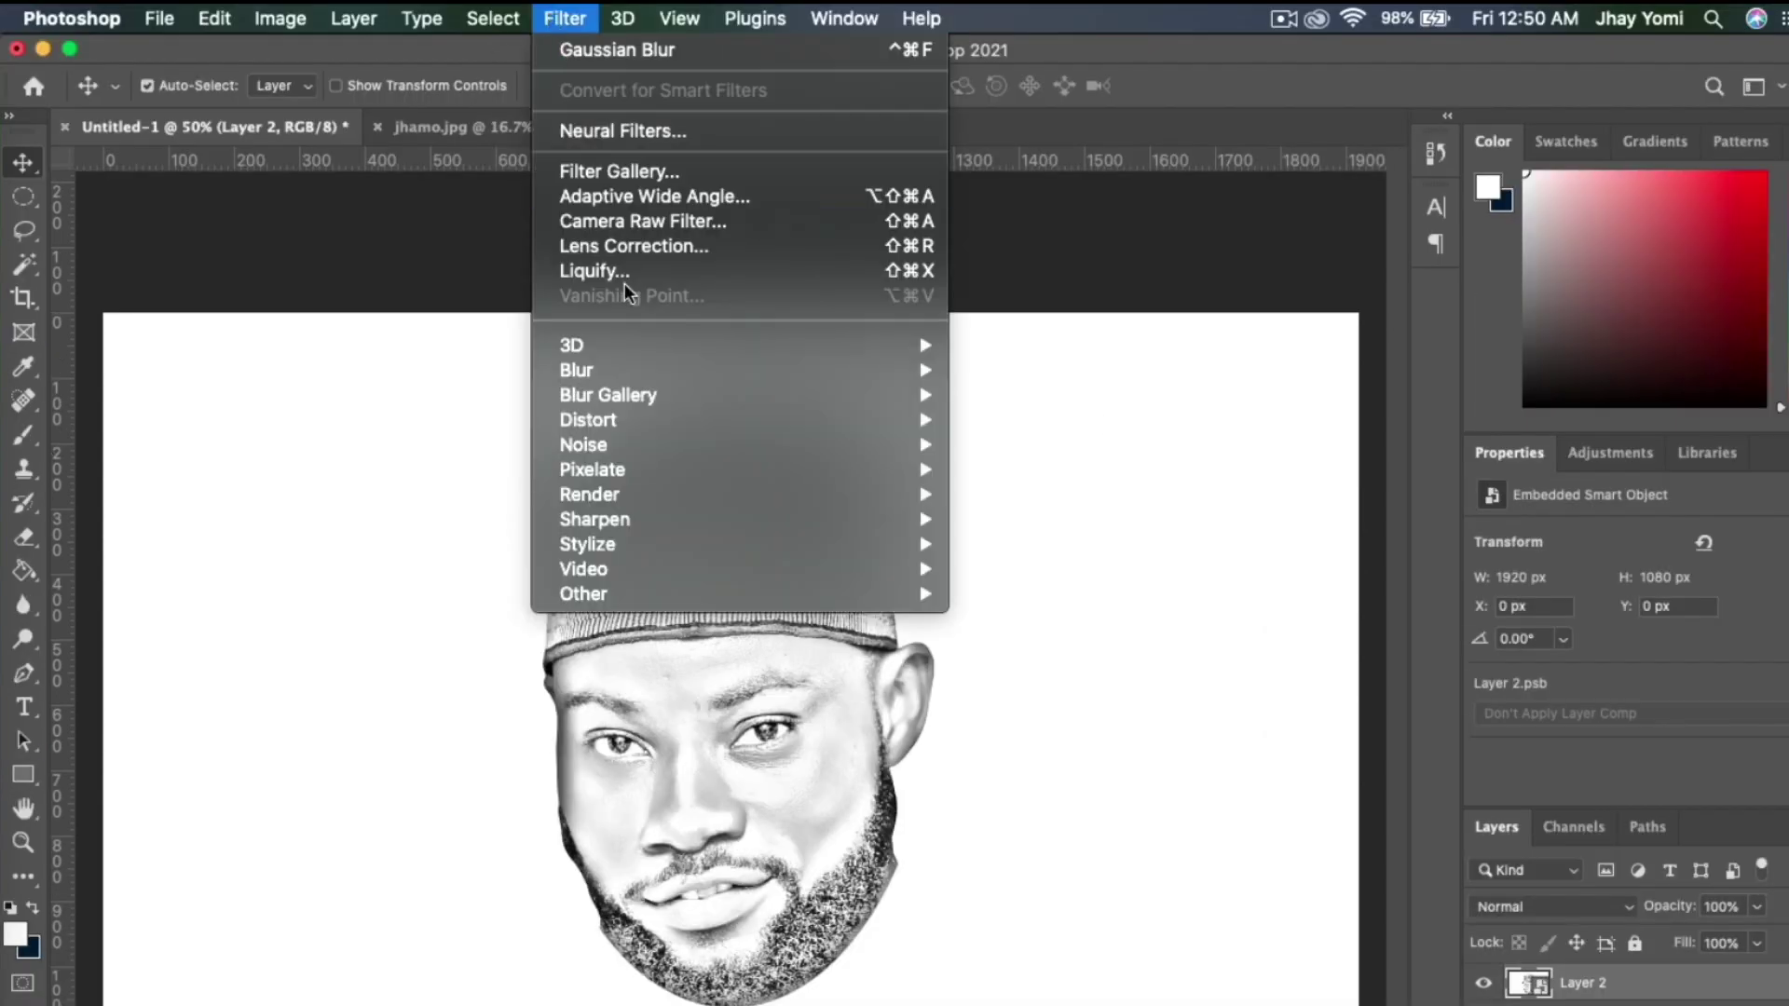
{"action": "mouse_move", "coordinate": [643, 450]}
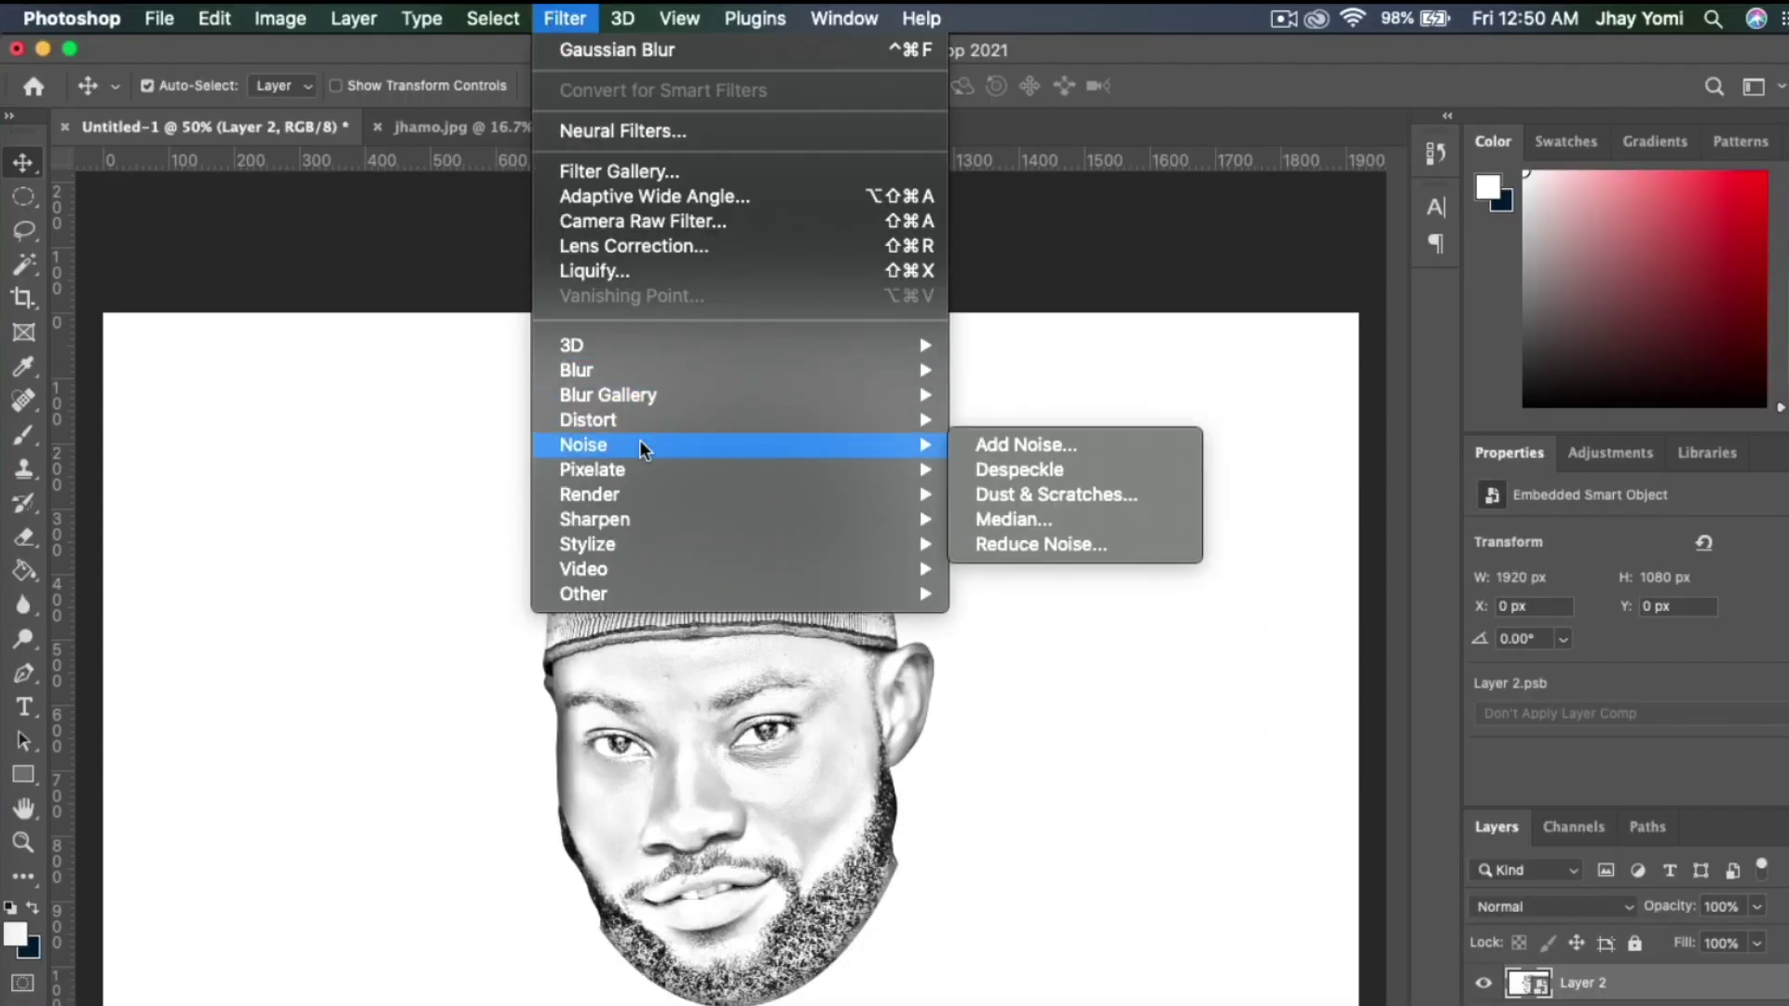
{"action": "left_click", "coordinate": [1004, 454]}
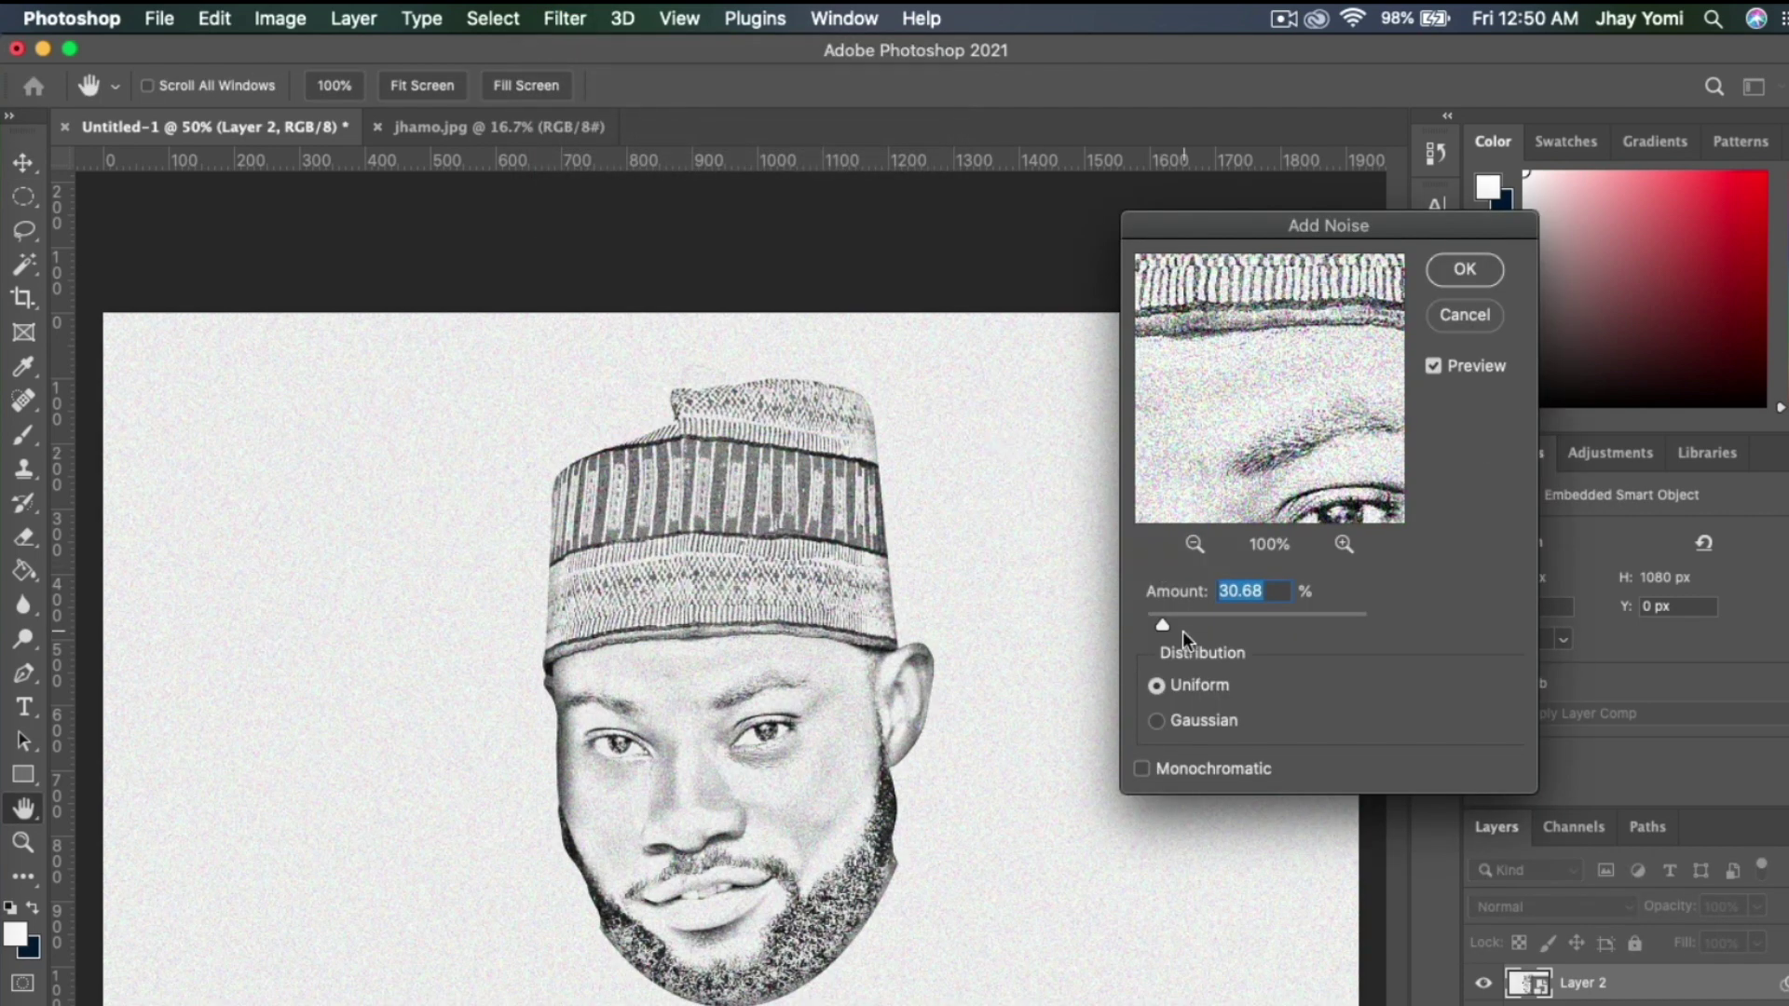
{"action": "left_click_drag", "start_coordinate": [1166, 630], "coordinate": [1157, 624]}
{"action": "left_click", "coordinate": [1467, 272]}
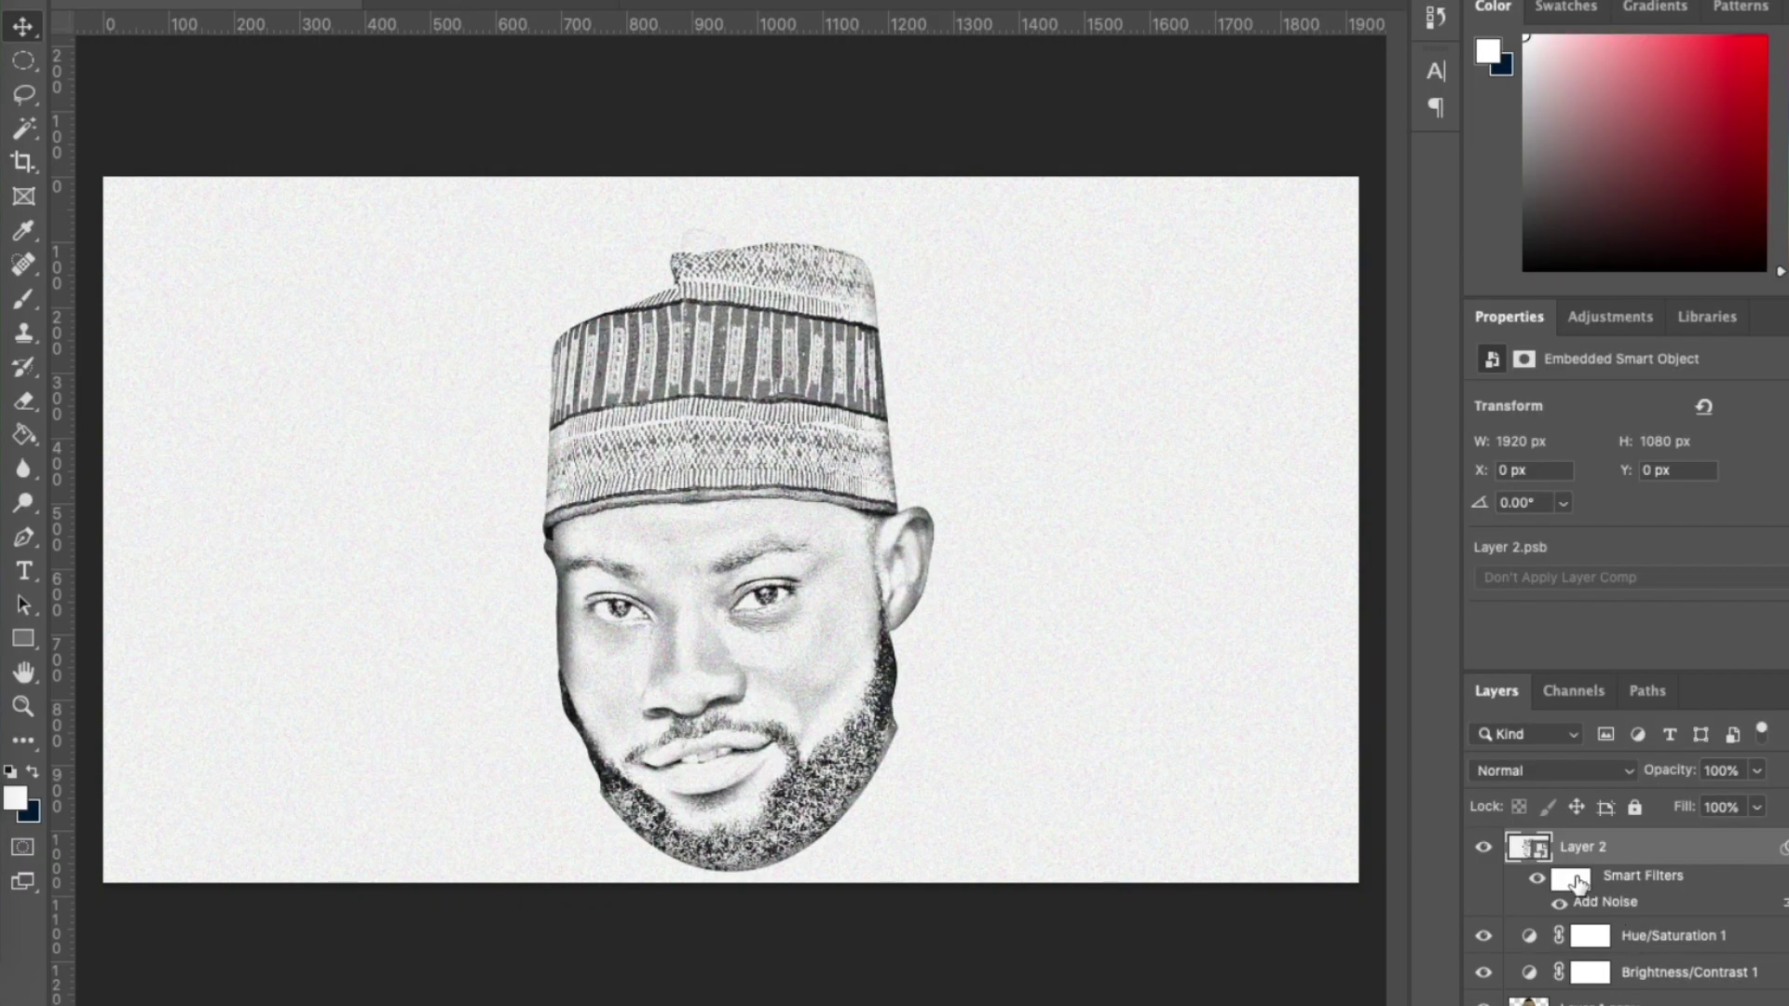
{"action": "left_click", "coordinate": [1574, 880]}
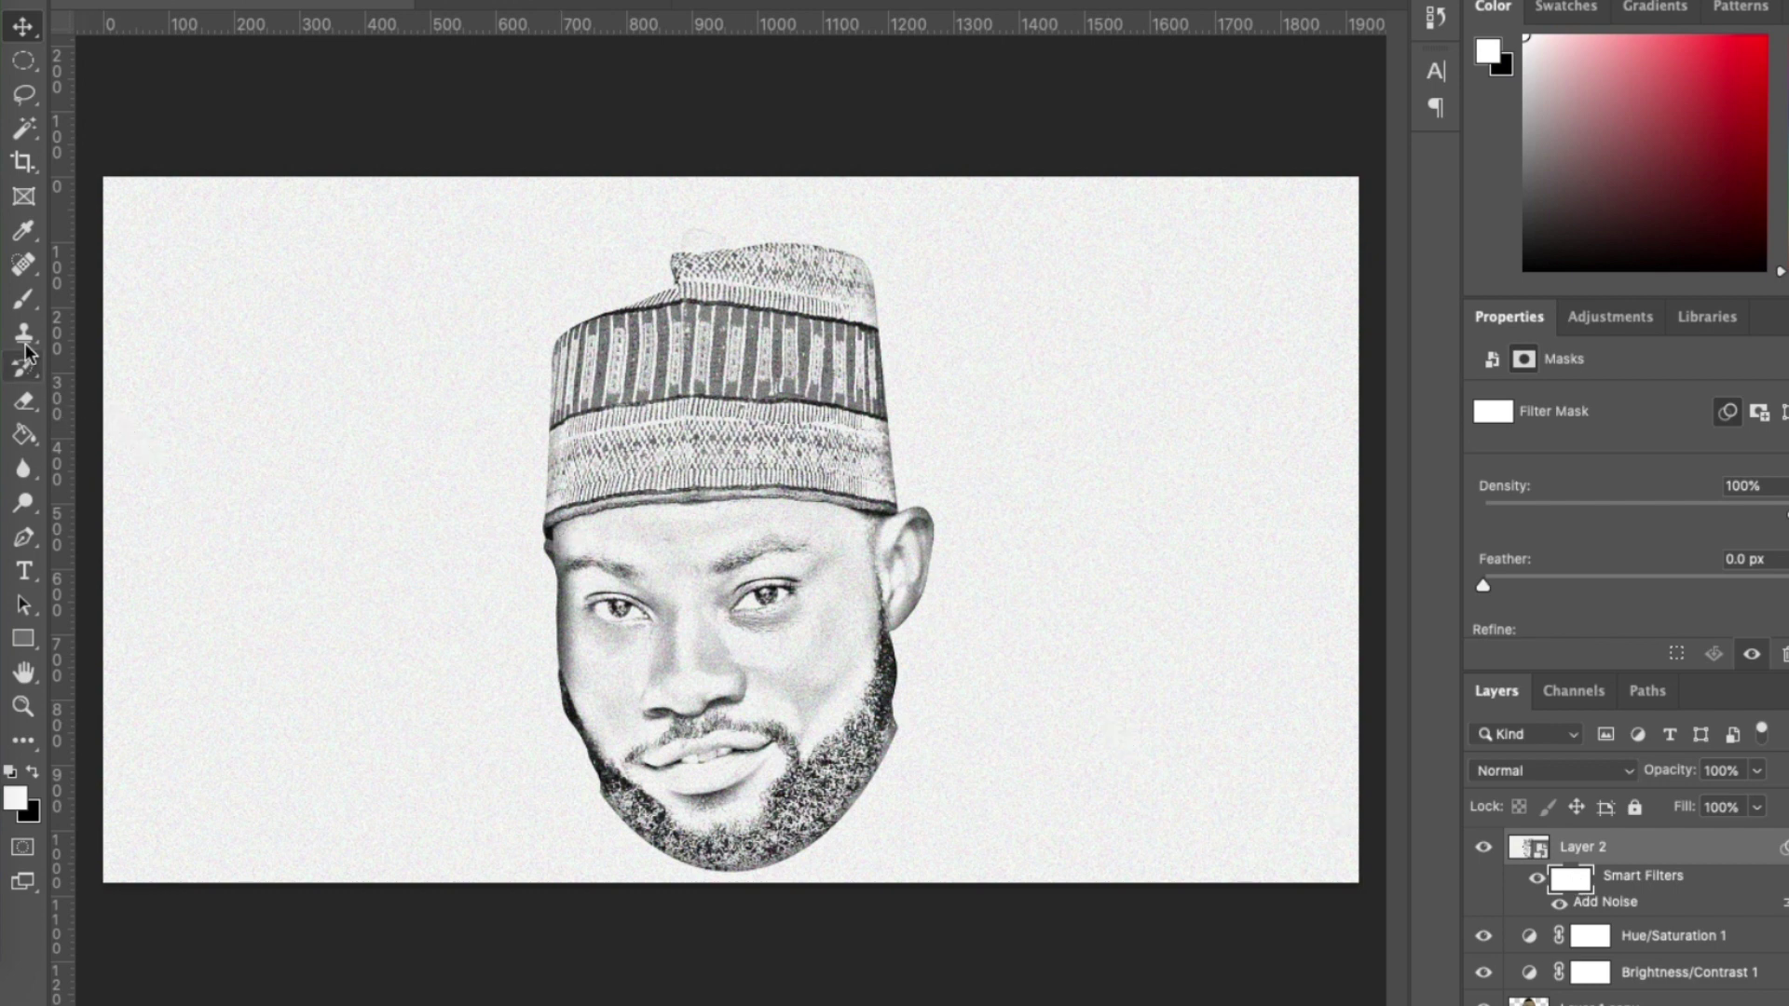
{"action": "left_click", "coordinate": [19, 303]}
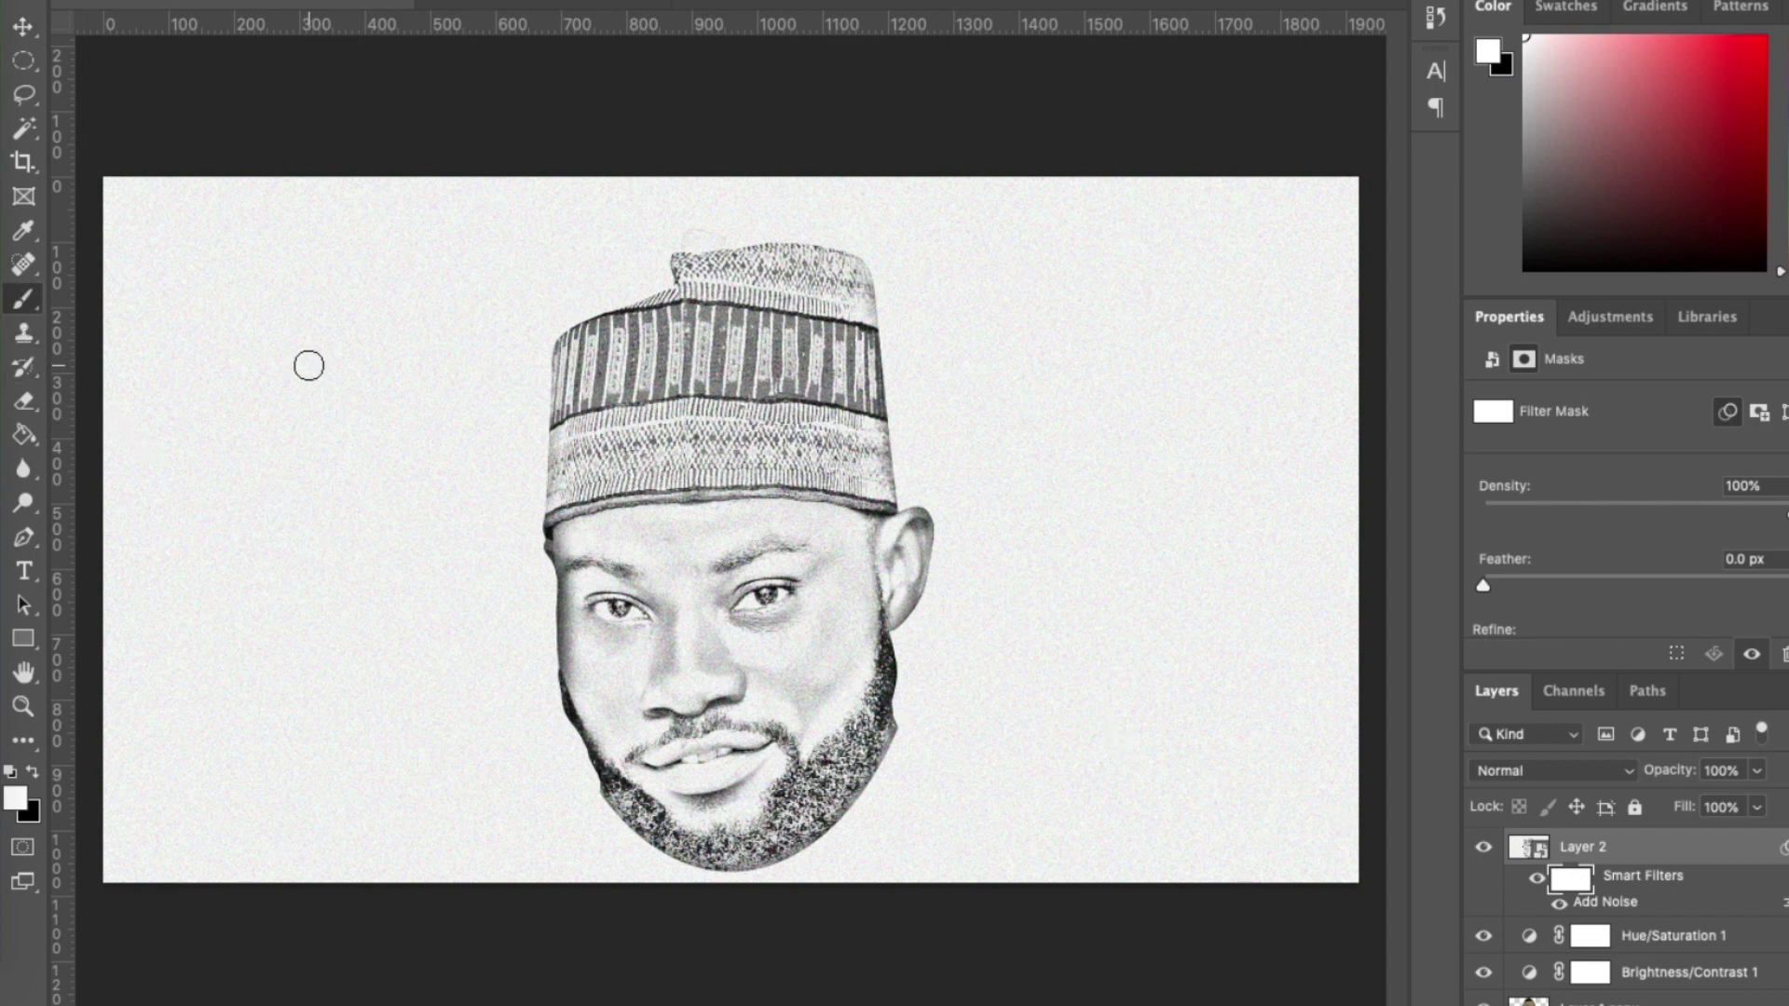
Paint black on the Add Noise filter mask around the head and hat to clear the grain
{"action": "key", "text": "bracketright"}
{"action": "key", "text": "bracketright"}
{"action": "key", "text": "bracketright"}
{"action": "key", "text": "bracketright"}
{"action": "key", "text": "bracketright"}
{"action": "key", "text": "bracketright"}
{"action": "key", "text": "bracketright"}
{"action": "key", "text": "bracketright"}
{"action": "key", "text": "bracketright"}
{"action": "key", "text": "bracketright"}
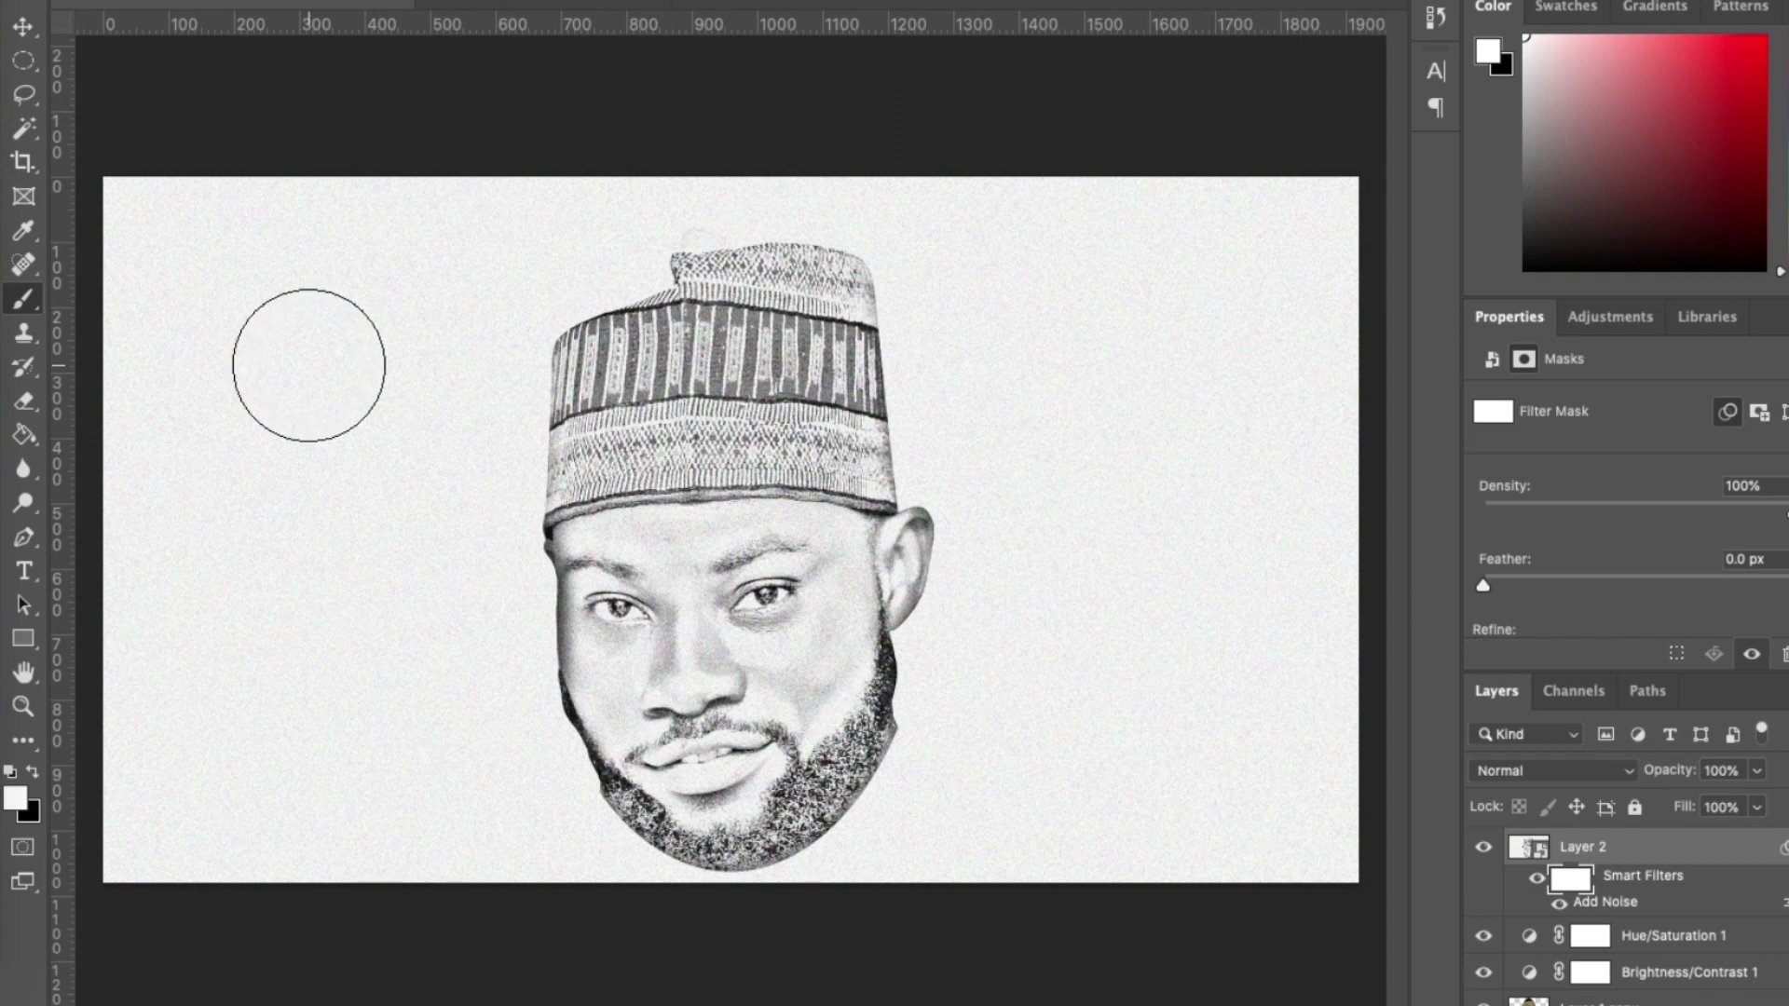
{"action": "left_click", "coordinate": [34, 773]}
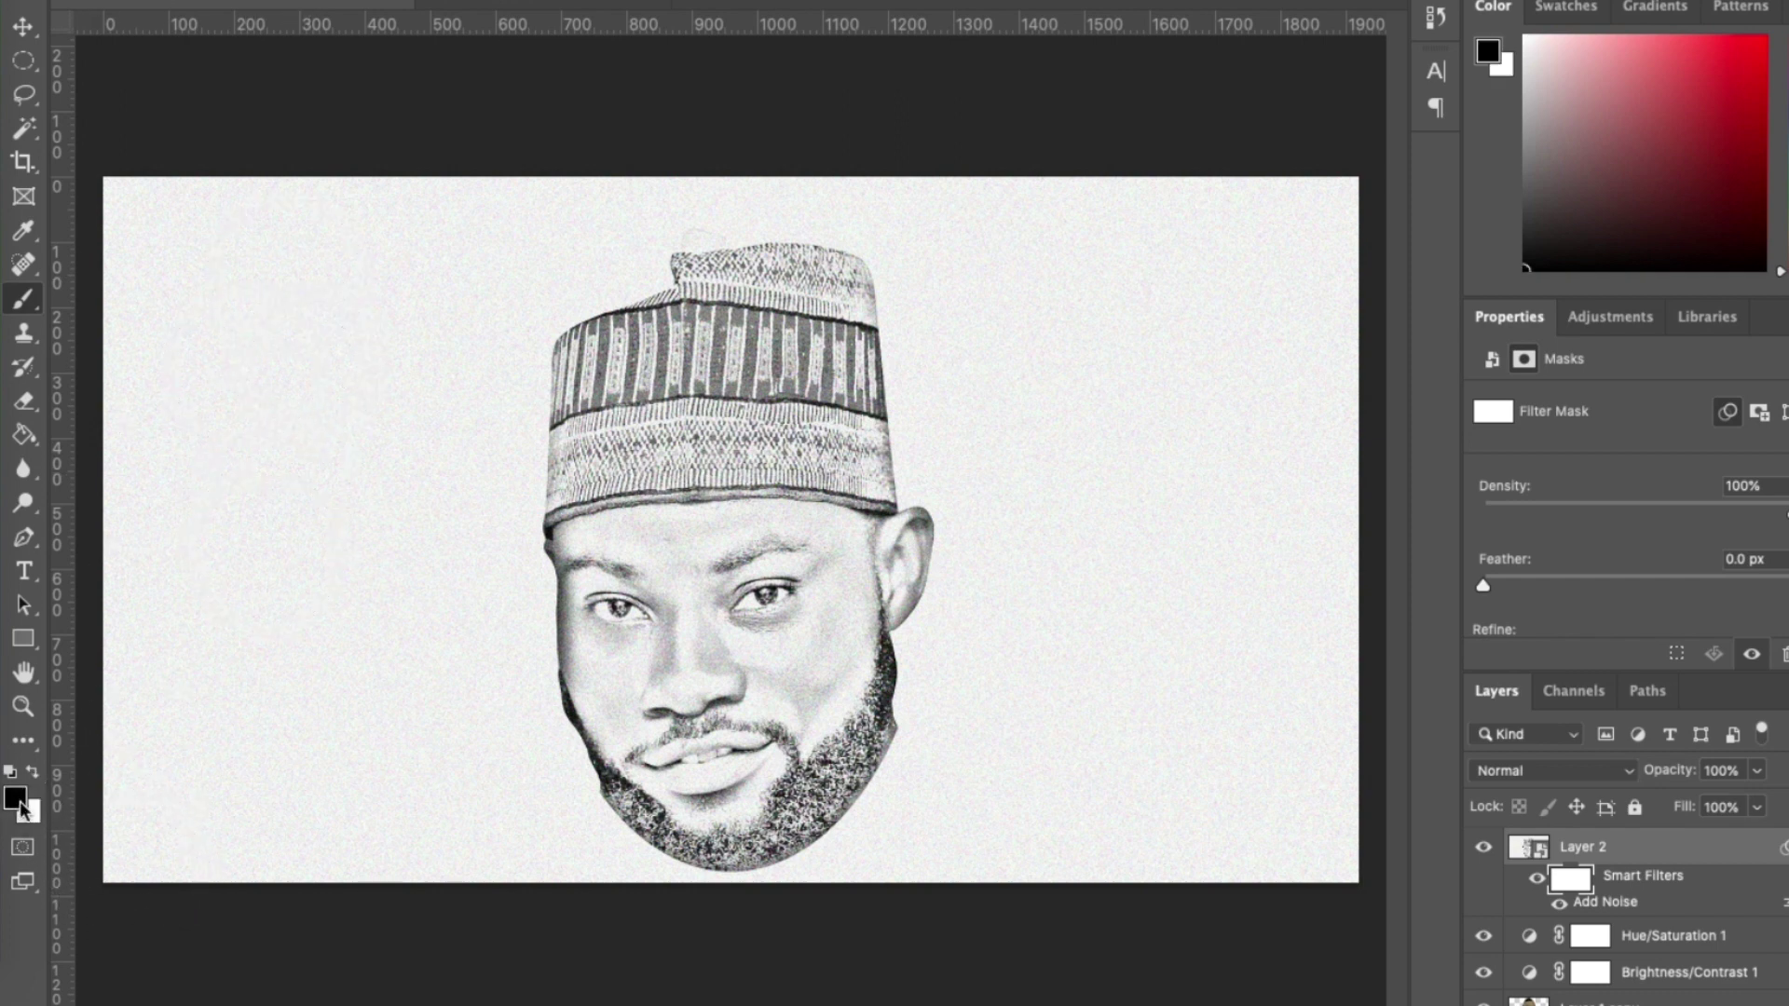
{"action": "mouse_move", "coordinate": [208, 360]}
{"action": "left_mouse_down"}
{"action": "mouse_move", "coordinate": [193, 533]}
{"action": "mouse_move", "coordinate": [174, 199]}
{"action": "mouse_move", "coordinate": [125, 161]}
{"action": "mouse_move", "coordinate": [239, 304]}
{"action": "mouse_move", "coordinate": [275, 491]}
{"action": "mouse_move", "coordinate": [327, 386]}
{"action": "mouse_move", "coordinate": [379, 97]}
{"action": "mouse_move", "coordinate": [394, 552]}
{"action": "mouse_move", "coordinate": [376, 502]}
{"action": "mouse_move", "coordinate": [310, 636]}
{"action": "mouse_move", "coordinate": [261, 818]}
{"action": "mouse_move", "coordinate": [185, 539]}
{"action": "mouse_move", "coordinate": [155, 911]}
{"action": "mouse_move", "coordinate": [349, 890]}
{"action": "mouse_move", "coordinate": [401, 624]}
{"action": "mouse_move", "coordinate": [392, 525]}
{"action": "mouse_move", "coordinate": [421, 698]}
{"action": "mouse_move", "coordinate": [457, 588]}
{"action": "mouse_move", "coordinate": [479, 880]}
{"action": "mouse_move", "coordinate": [480, 828]}
{"action": "mouse_move", "coordinate": [533, 858]}
{"action": "mouse_move", "coordinate": [488, 719]}
{"action": "mouse_move", "coordinate": [550, 880]}
{"action": "mouse_move", "coordinate": [712, 960]}
{"action": "mouse_move", "coordinate": [907, 931]}
{"action": "mouse_move", "coordinate": [862, 928]}
{"action": "mouse_move", "coordinate": [961, 855]}
{"action": "mouse_move", "coordinate": [911, 896]}
{"action": "mouse_move", "coordinate": [996, 741]}
{"action": "mouse_move", "coordinate": [902, 912]}
{"action": "mouse_move", "coordinate": [1128, 891]}
{"action": "mouse_move", "coordinate": [1215, 829]}
{"action": "mouse_move", "coordinate": [1430, 778]}
{"action": "mouse_move", "coordinate": [1363, 655]}
{"action": "mouse_move", "coordinate": [1322, 872]}
{"action": "mouse_move", "coordinate": [1344, 195]}
{"action": "mouse_move", "coordinate": [1292, 479]}
{"action": "mouse_move", "coordinate": [1201, 571]}
{"action": "mouse_move", "coordinate": [1214, 190]}
{"action": "mouse_move", "coordinate": [1144, 559]}
{"action": "mouse_move", "coordinate": [1069, 471]}
{"action": "mouse_move", "coordinate": [1015, 705]}
{"action": "mouse_move", "coordinate": [975, 678]}
{"action": "mouse_move", "coordinate": [1026, 519]}
{"action": "mouse_move", "coordinate": [996, 293]}
{"action": "mouse_move", "coordinate": [1048, 146]}
{"action": "mouse_move", "coordinate": [1061, 223]}
{"action": "mouse_move", "coordinate": [977, 228]}
{"action": "mouse_move", "coordinate": [1001, 343]}
{"action": "left_mouse_up"}
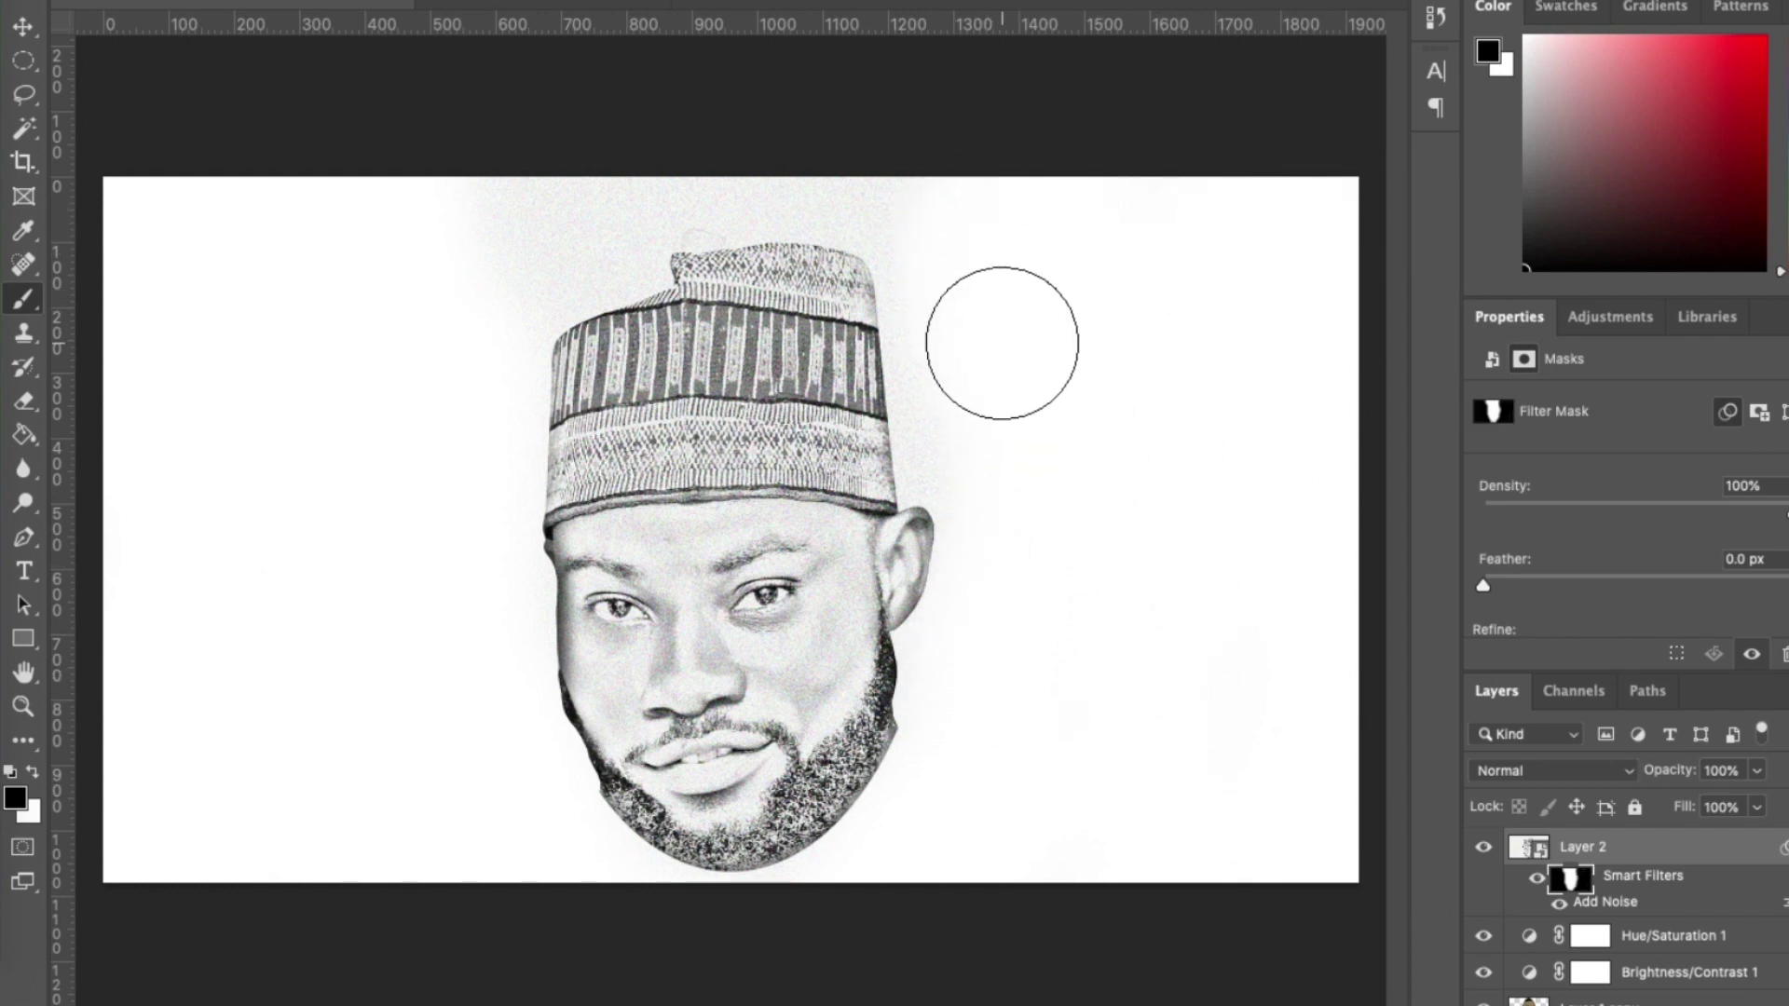
{"action": "key", "text": "bracketleft"}
{"action": "key", "text": "bracketleft"}
{"action": "key", "text": "bracketleft"}
{"action": "key", "text": "bracketleft"}
{"action": "key", "text": "bracketleft"}
{"action": "key", "text": "bracketleft"}
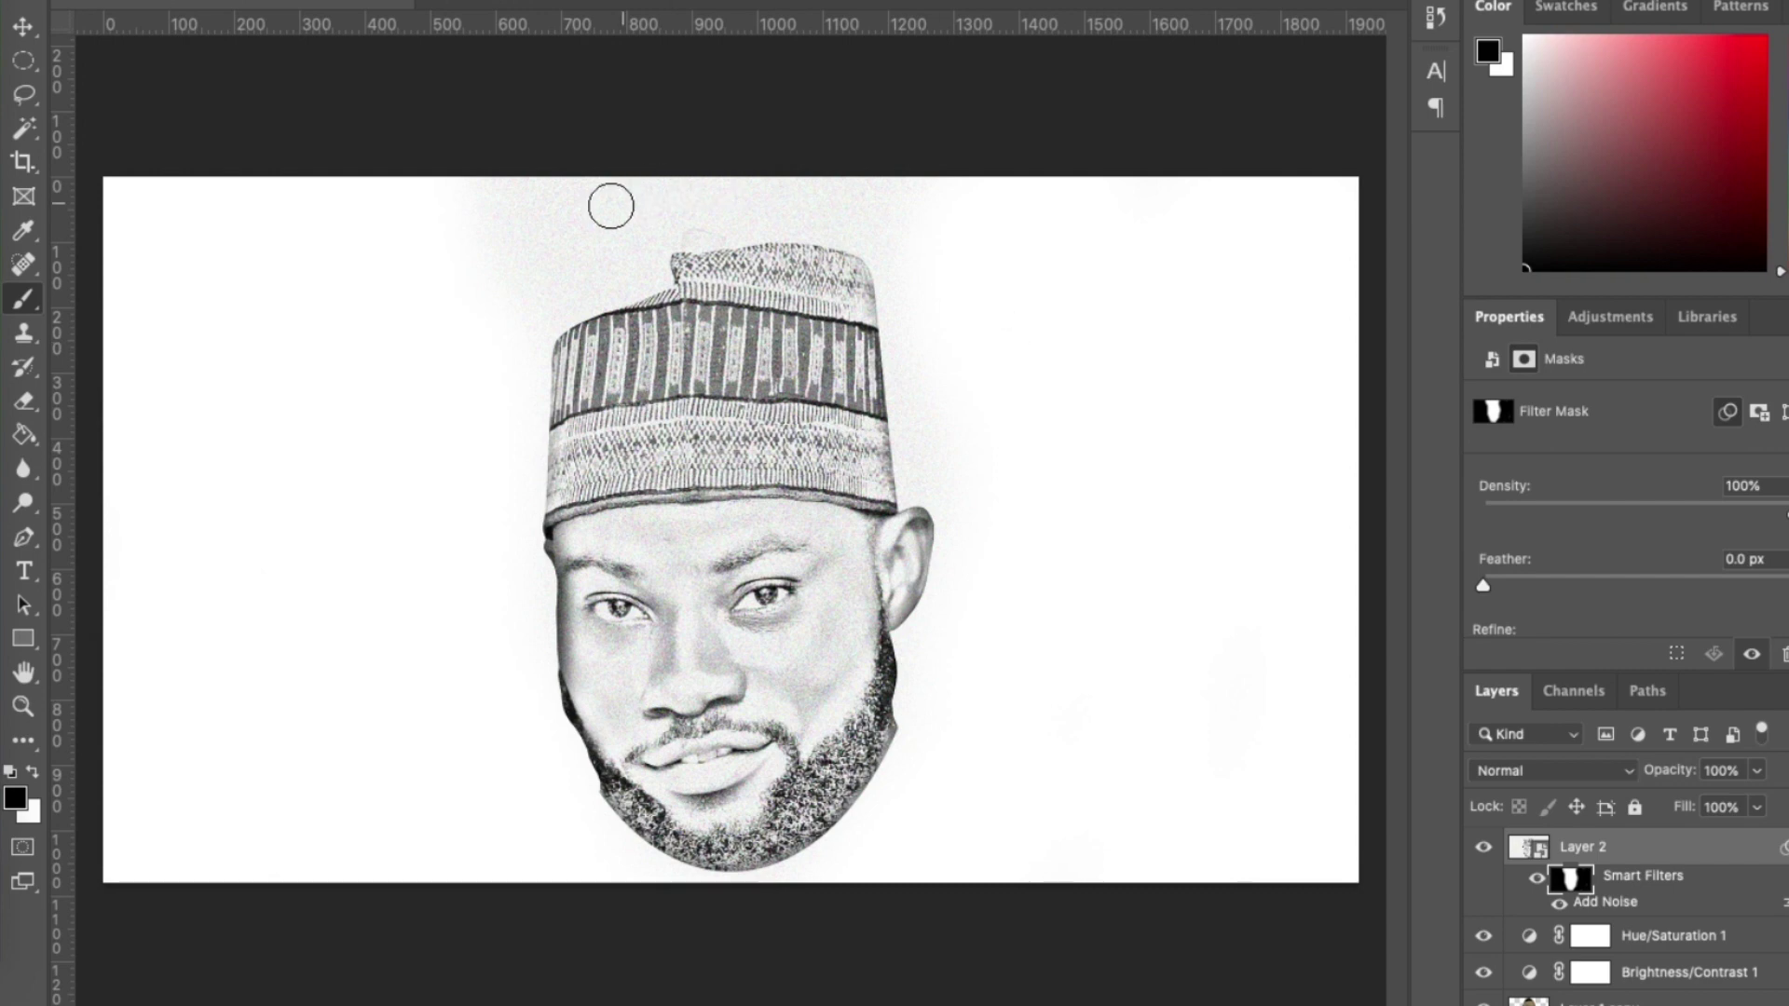
{"action": "mouse_move", "coordinate": [610, 205]}
{"action": "left_mouse_down"}
{"action": "mouse_move", "coordinate": [459, 220]}
{"action": "mouse_move", "coordinate": [547, 180]}
{"action": "mouse_move", "coordinate": [464, 229]}
{"action": "mouse_move", "coordinate": [576, 255]}
{"action": "mouse_move", "coordinate": [509, 267]}
{"action": "mouse_move", "coordinate": [544, 322]}
{"action": "mouse_move", "coordinate": [629, 284]}
{"action": "mouse_move", "coordinate": [649, 241]}
{"action": "mouse_move", "coordinate": [620, 223]}
{"action": "mouse_move", "coordinate": [593, 256]}
{"action": "mouse_move", "coordinate": [674, 224]}
{"action": "mouse_move", "coordinate": [703, 187]}
{"action": "mouse_move", "coordinate": [738, 193]}
{"action": "mouse_move", "coordinate": [692, 212]}
{"action": "mouse_move", "coordinate": [728, 225]}
{"action": "mouse_move", "coordinate": [684, 222]}
{"action": "mouse_move", "coordinate": [853, 217]}
{"action": "mouse_move", "coordinate": [793, 161]}
{"action": "mouse_move", "coordinate": [909, 232]}
{"action": "mouse_move", "coordinate": [881, 199]}
{"action": "mouse_move", "coordinate": [891, 239]}
{"action": "mouse_move", "coordinate": [755, 210]}
{"action": "mouse_move", "coordinate": [878, 244]}
{"action": "mouse_move", "coordinate": [894, 268]}
{"action": "mouse_move", "coordinate": [912, 451]}
{"action": "mouse_move", "coordinate": [961, 545]}
{"action": "mouse_move", "coordinate": [958, 610]}
{"action": "mouse_move", "coordinate": [920, 653]}
{"action": "mouse_move", "coordinate": [935, 787]}
{"action": "mouse_move", "coordinate": [906, 835]}
{"action": "mouse_move", "coordinate": [913, 778]}
{"action": "mouse_move", "coordinate": [819, 910]}
{"action": "left_mouse_up"}
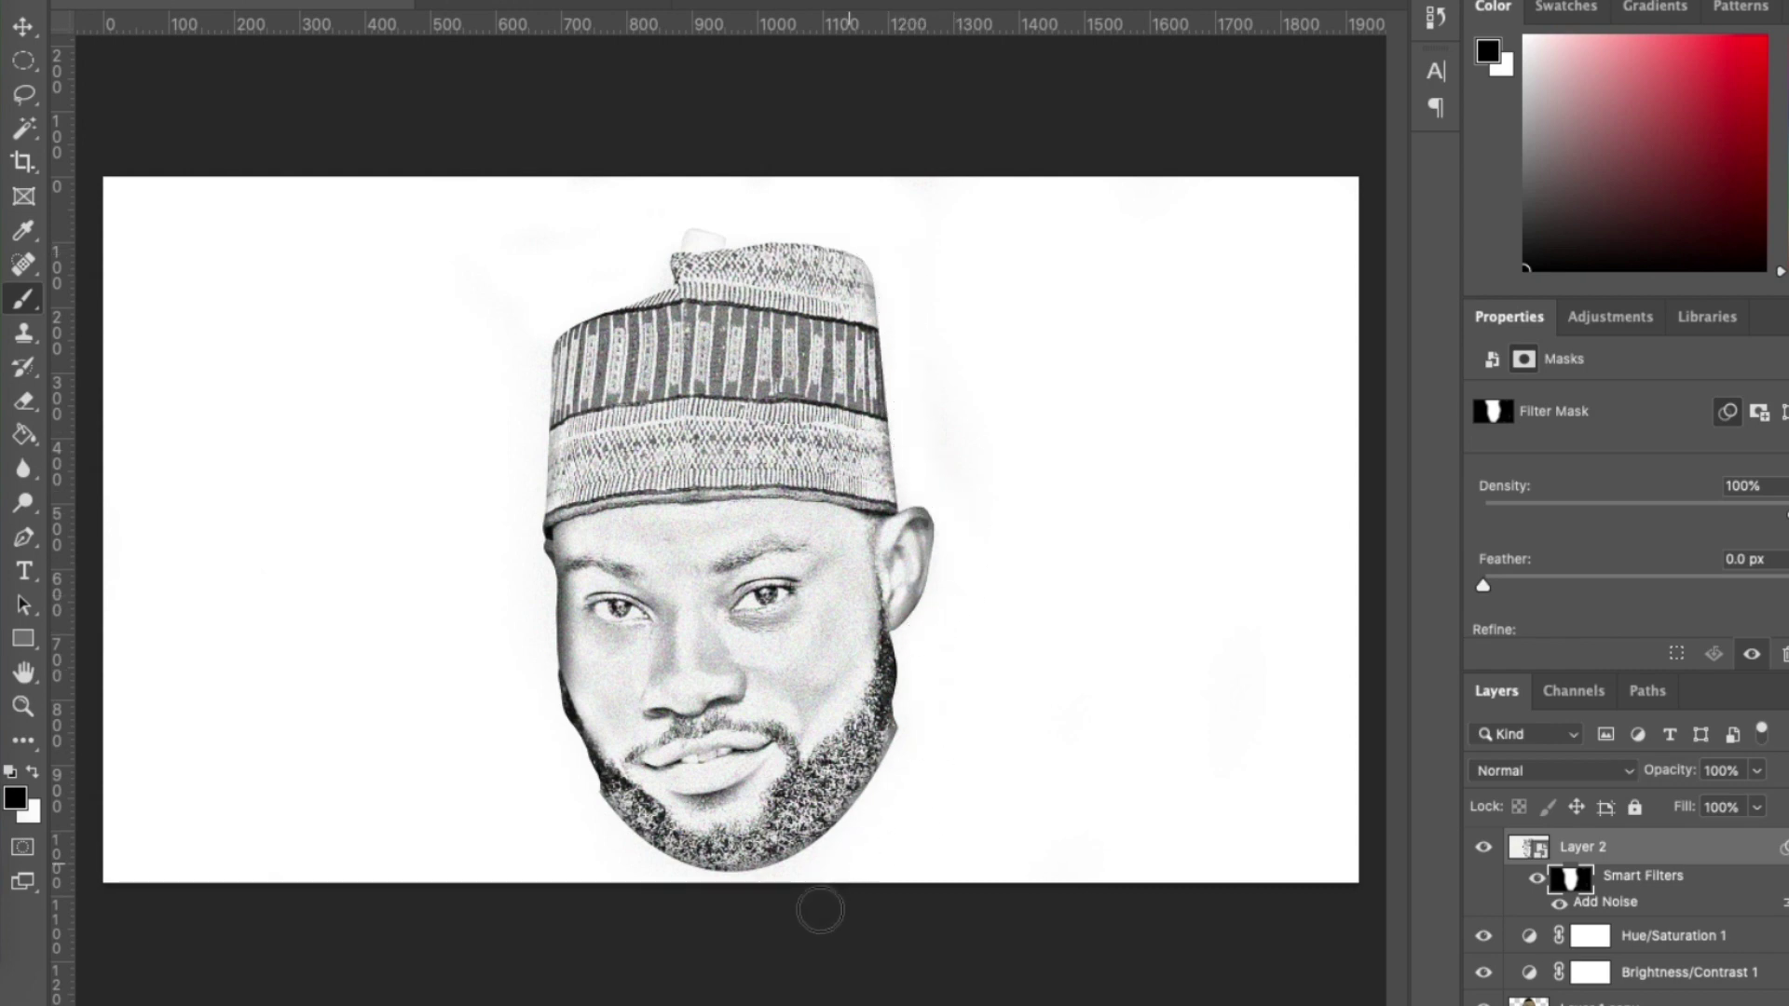
Apply a Smart Sharpen filter with a raised Amount to the pencil sketch
{"action": "key", "text": "v"}
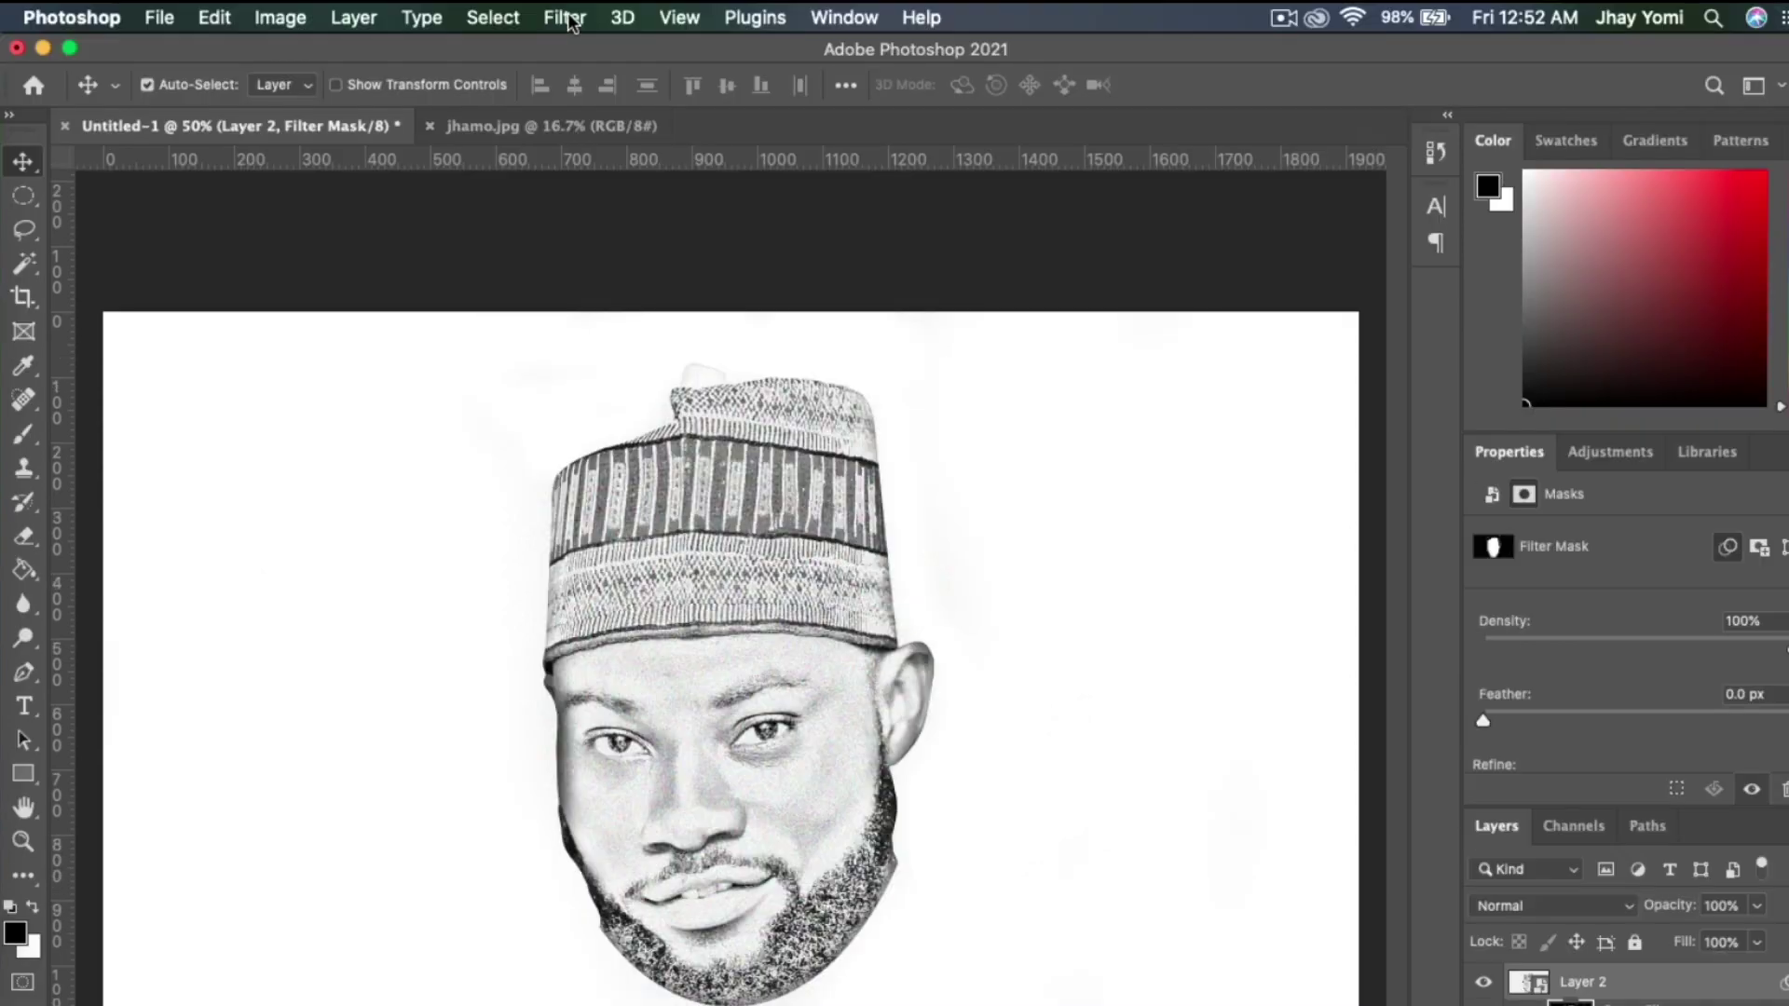
{"action": "left_click", "coordinate": [565, 17]}
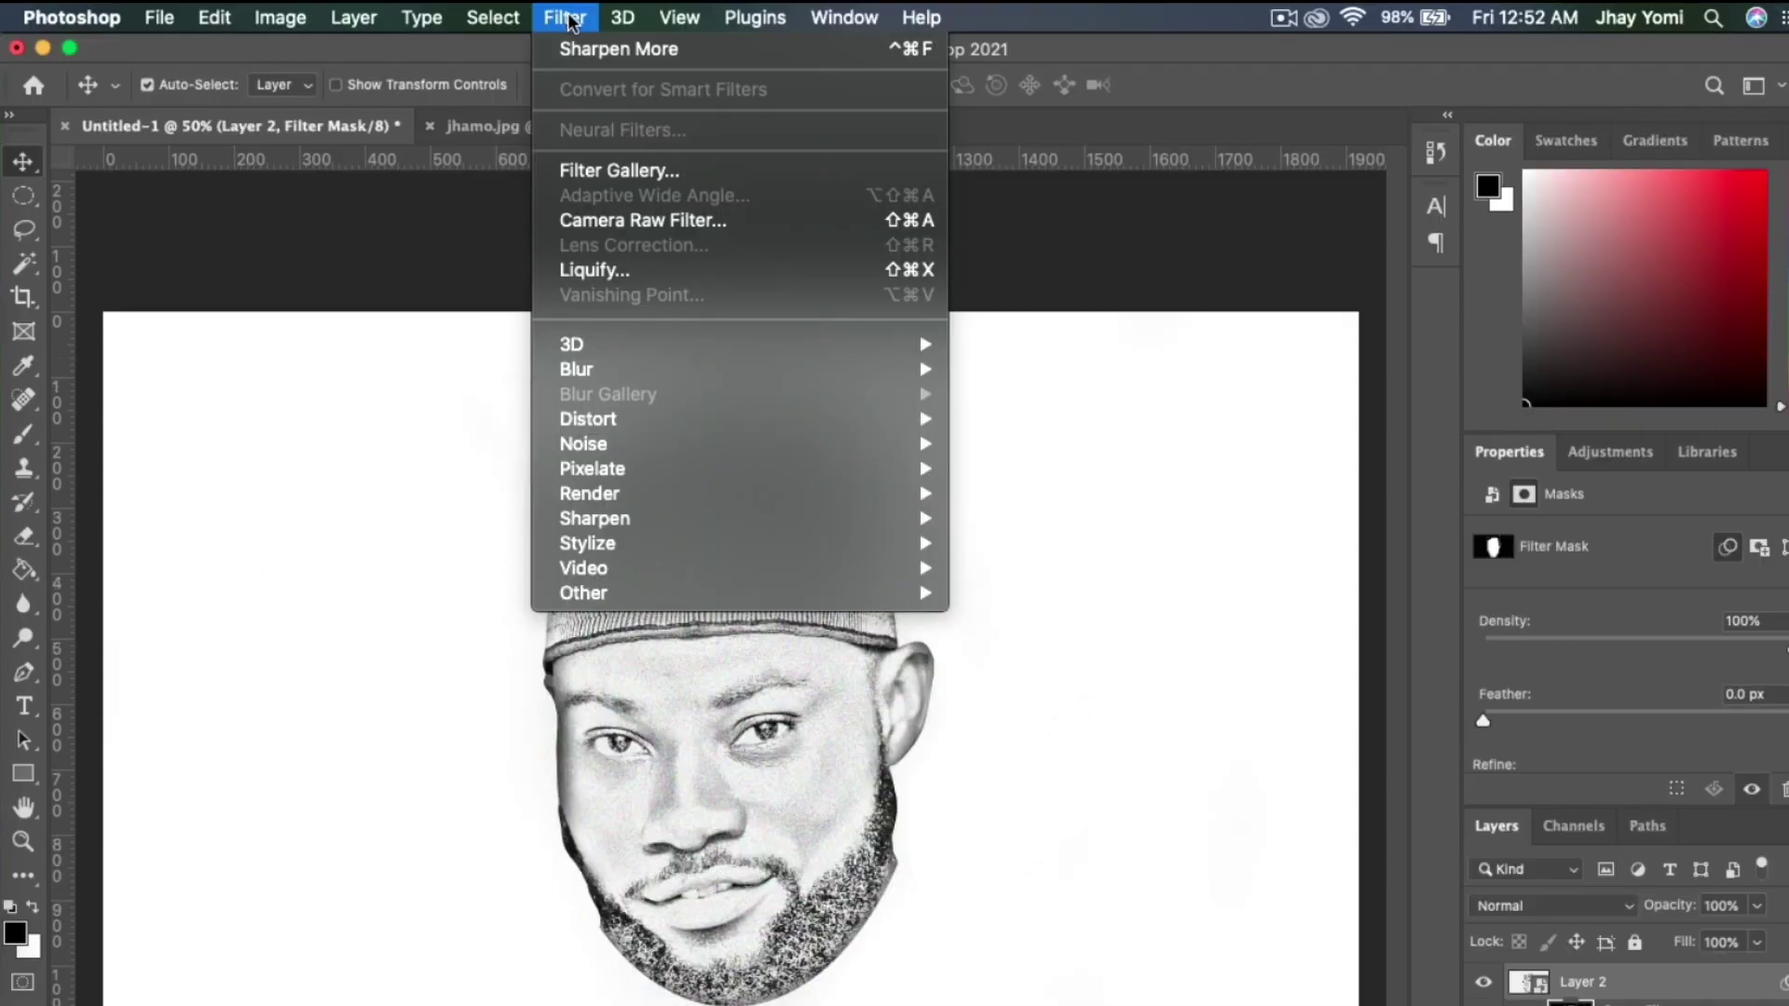
{"action": "mouse_move", "coordinate": [647, 519]}
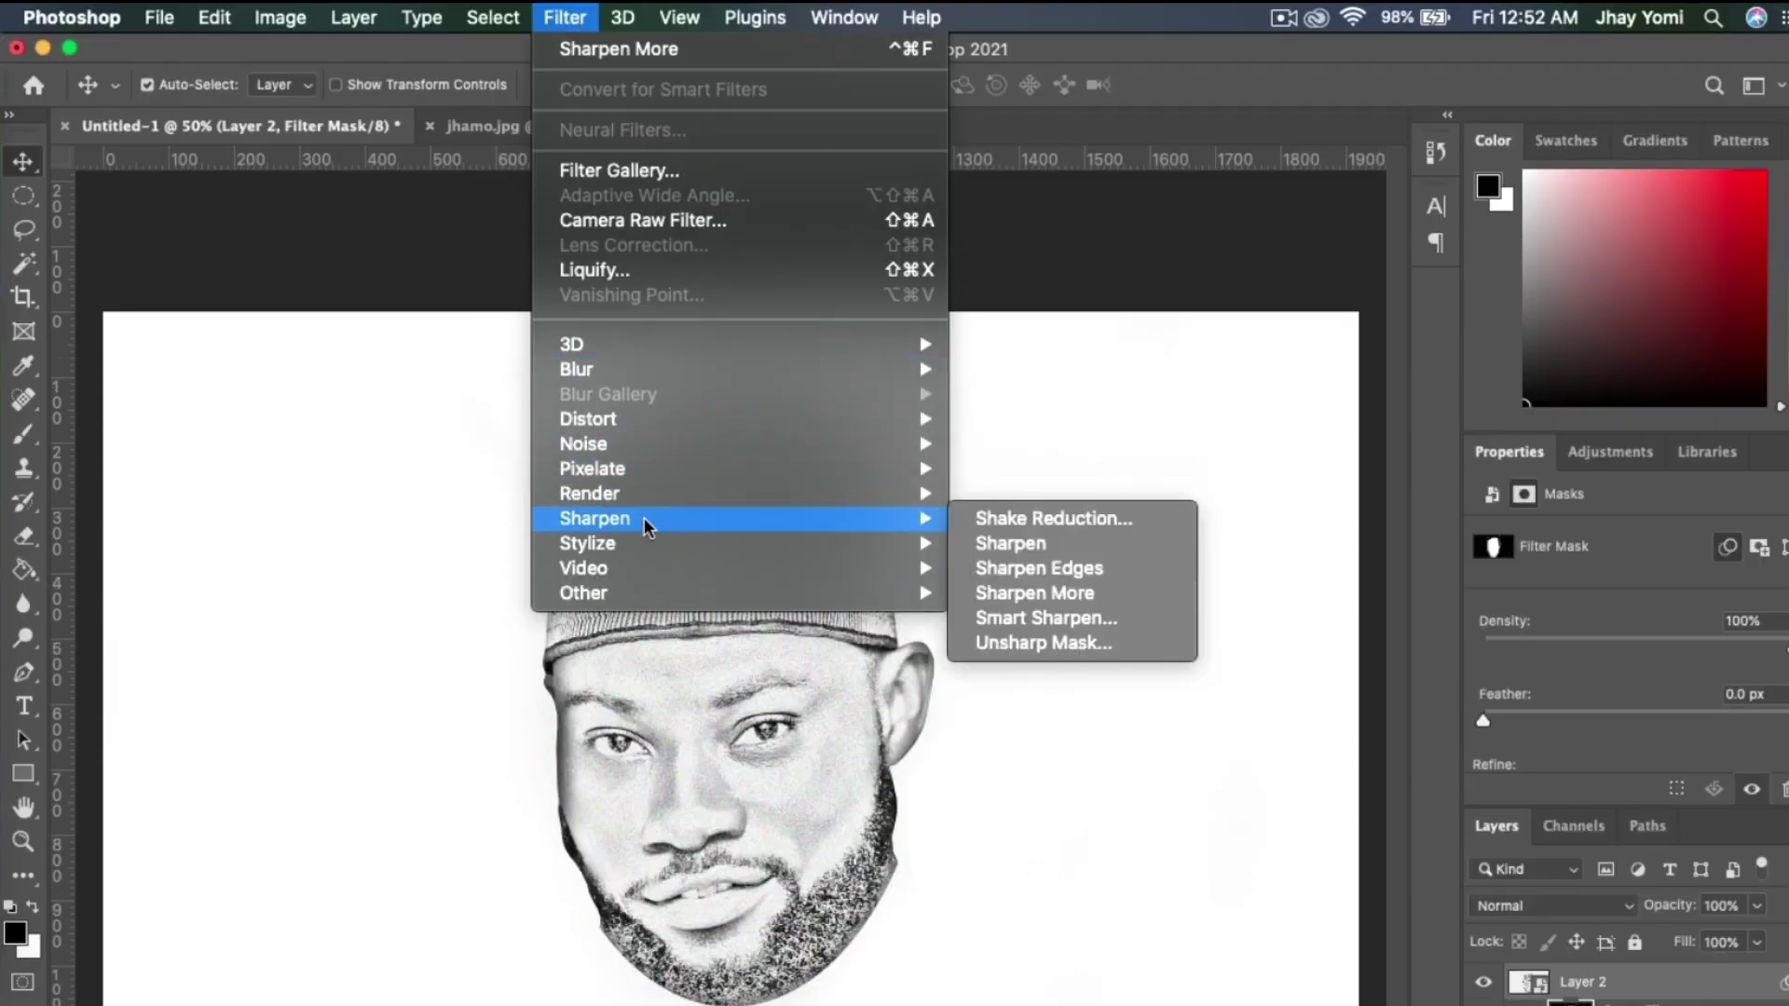
{"action": "left_click", "coordinate": [1107, 619]}
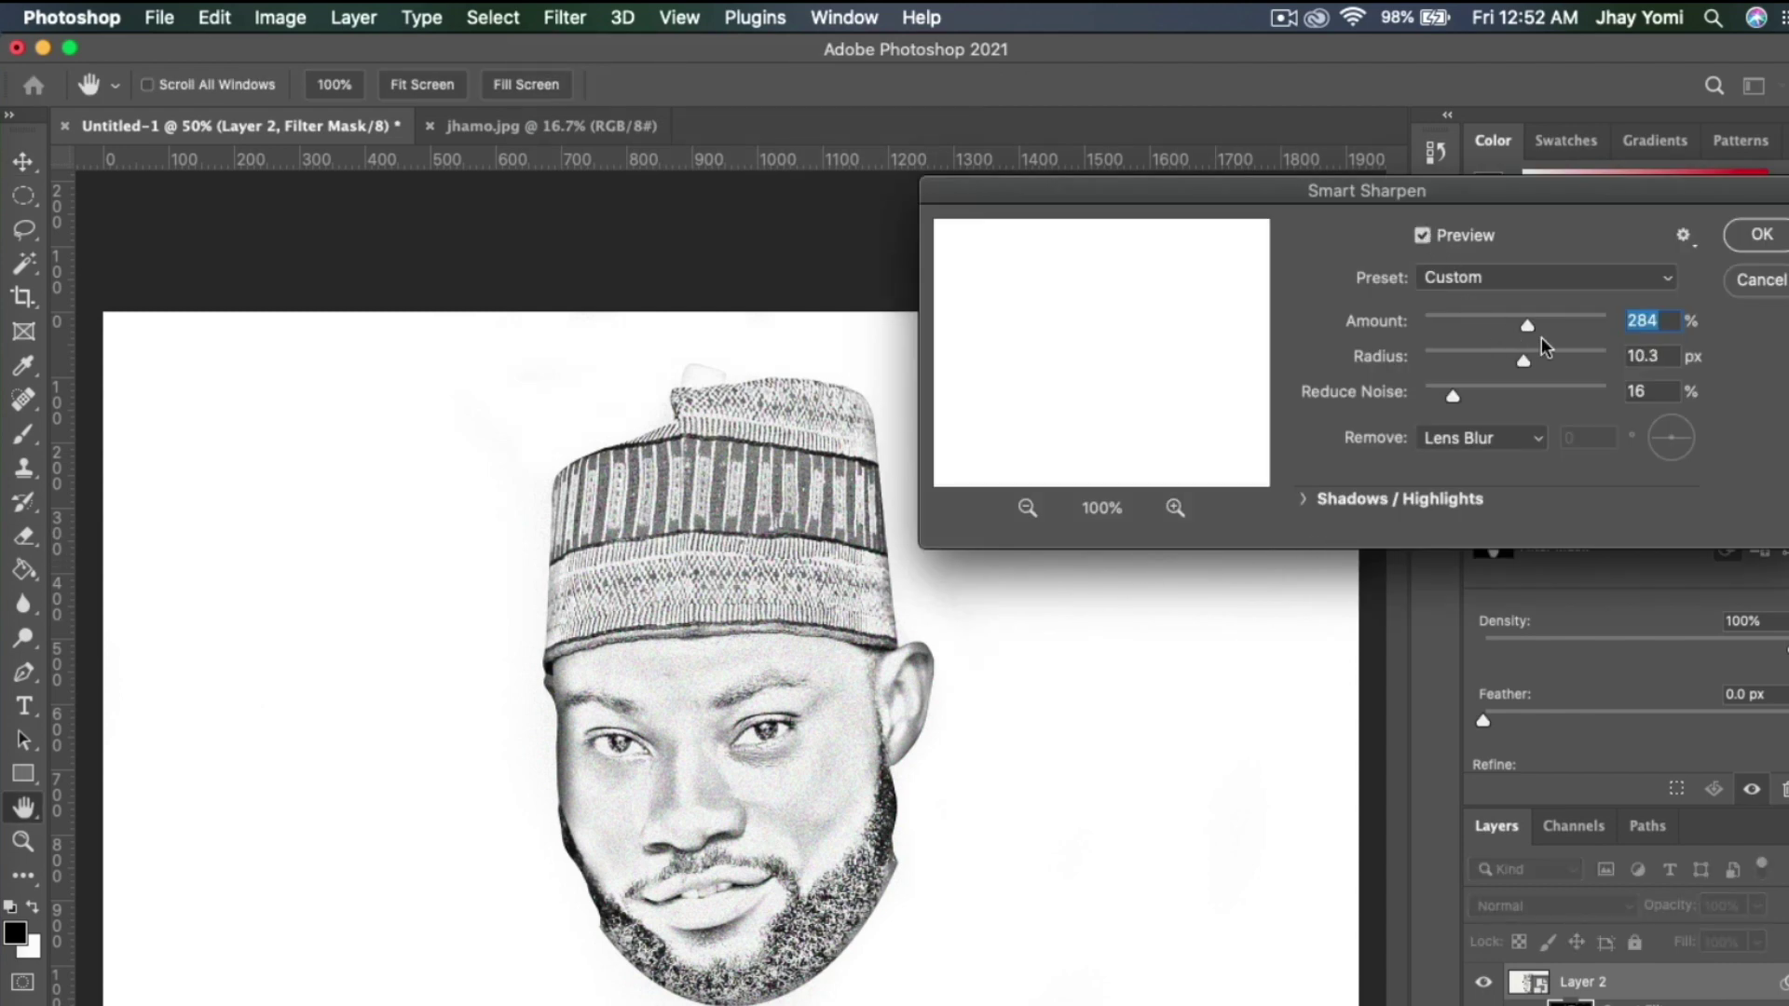
{"action": "mouse_move", "coordinate": [1509, 320]}
{"action": "left_mouse_down"}
{"action": "mouse_move", "coordinate": [1558, 309]}
{"action": "mouse_move", "coordinate": [1513, 321]}
{"action": "left_mouse_up"}
{"action": "left_click", "coordinate": [1762, 236]}
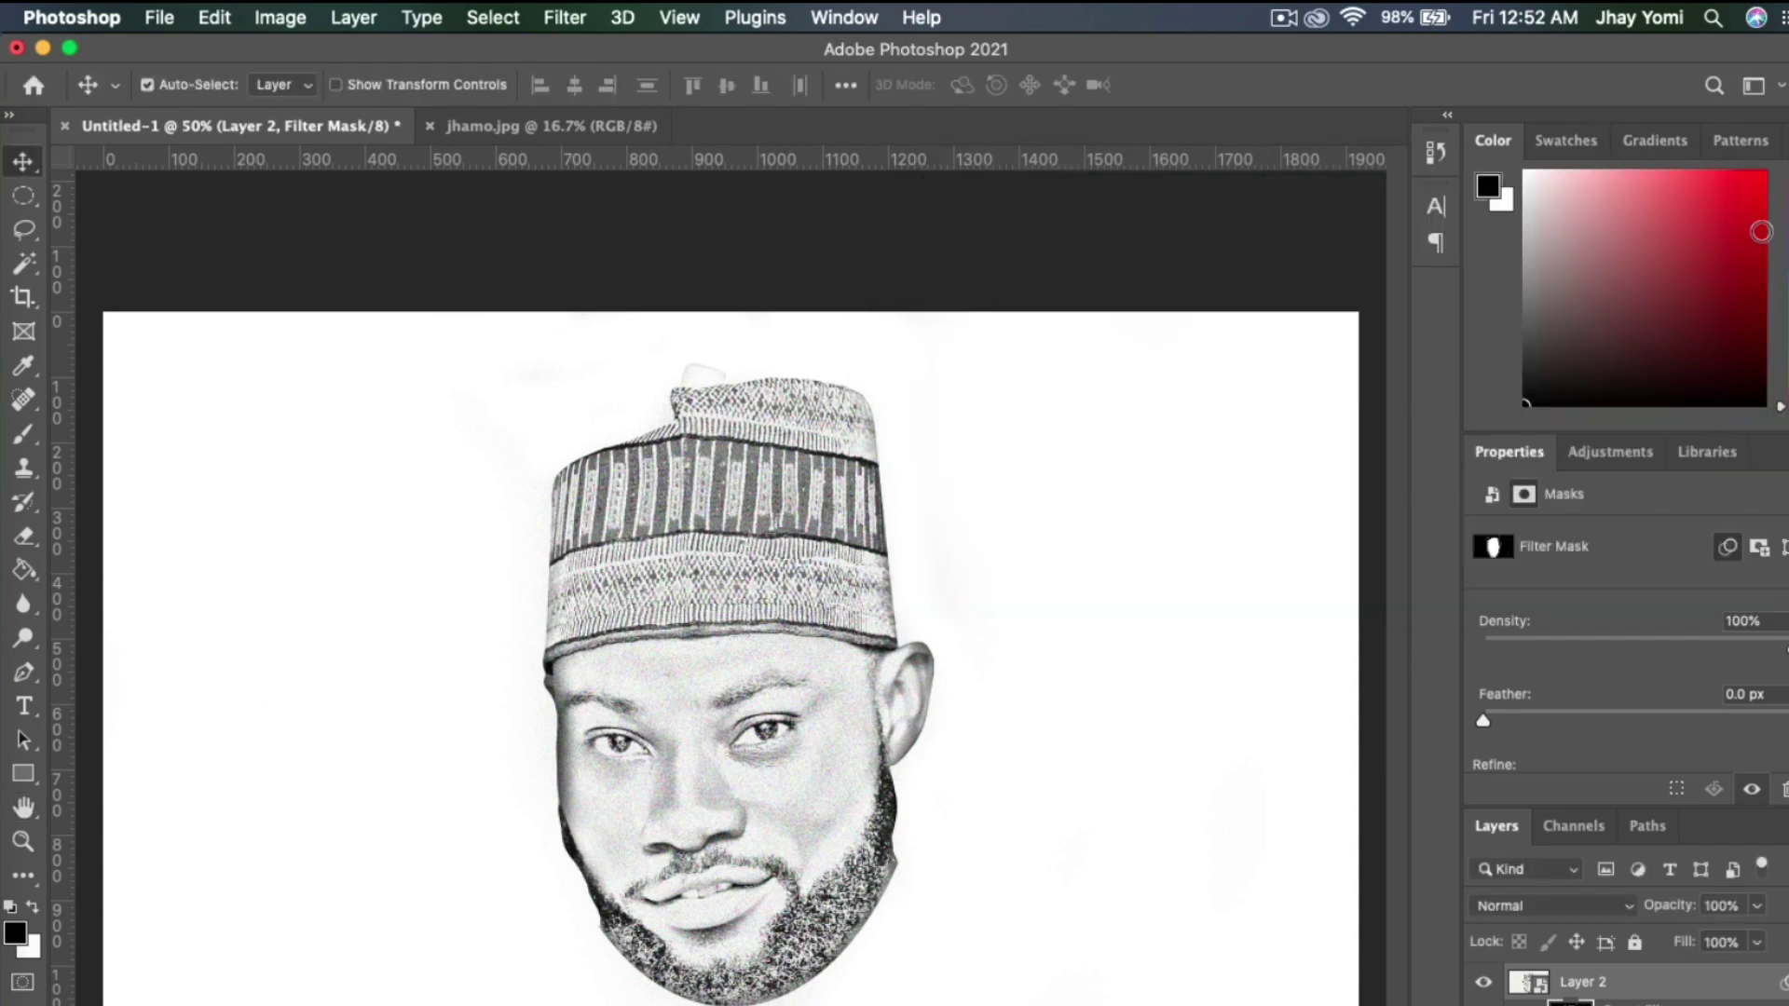
Stamp all visible layers into Layer 3 and apply Poster Edges with Edge Thickness 0
{"action": "key", "text": "x"}
{"action": "key", "text": "super+alt+shift+e"}
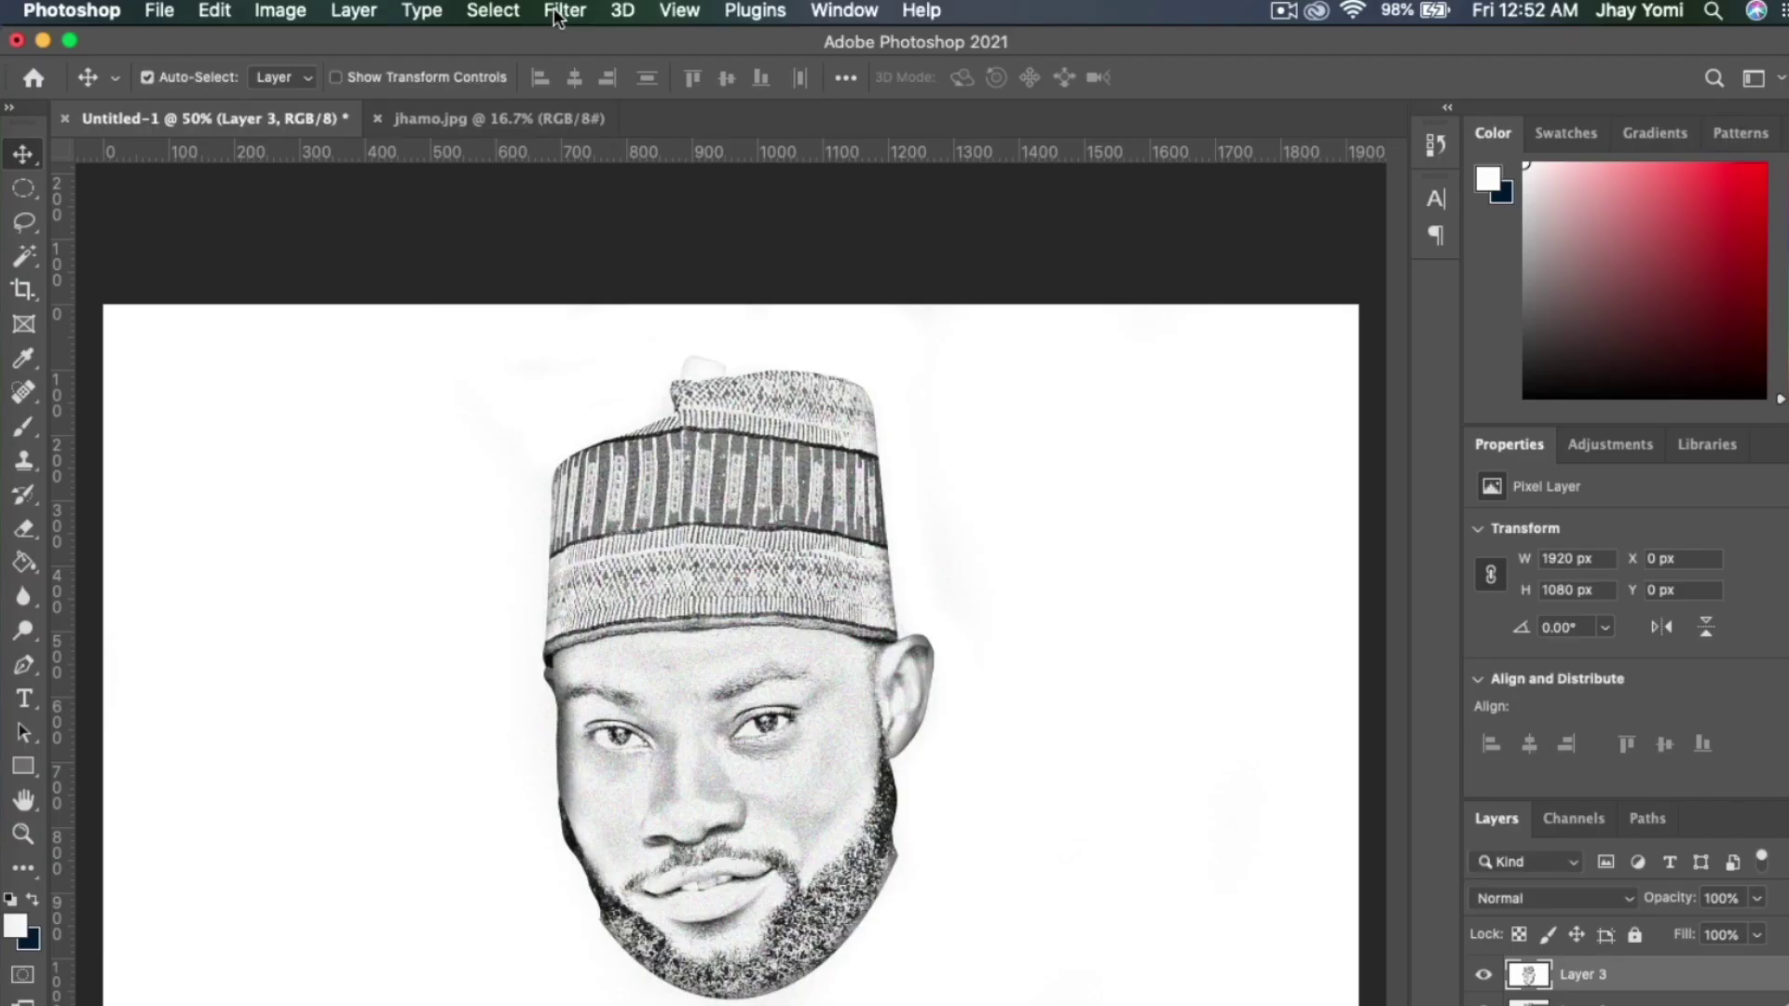
{"action": "left_click", "coordinate": [564, 10]}
{"action": "mouse_move", "coordinate": [690, 334]}
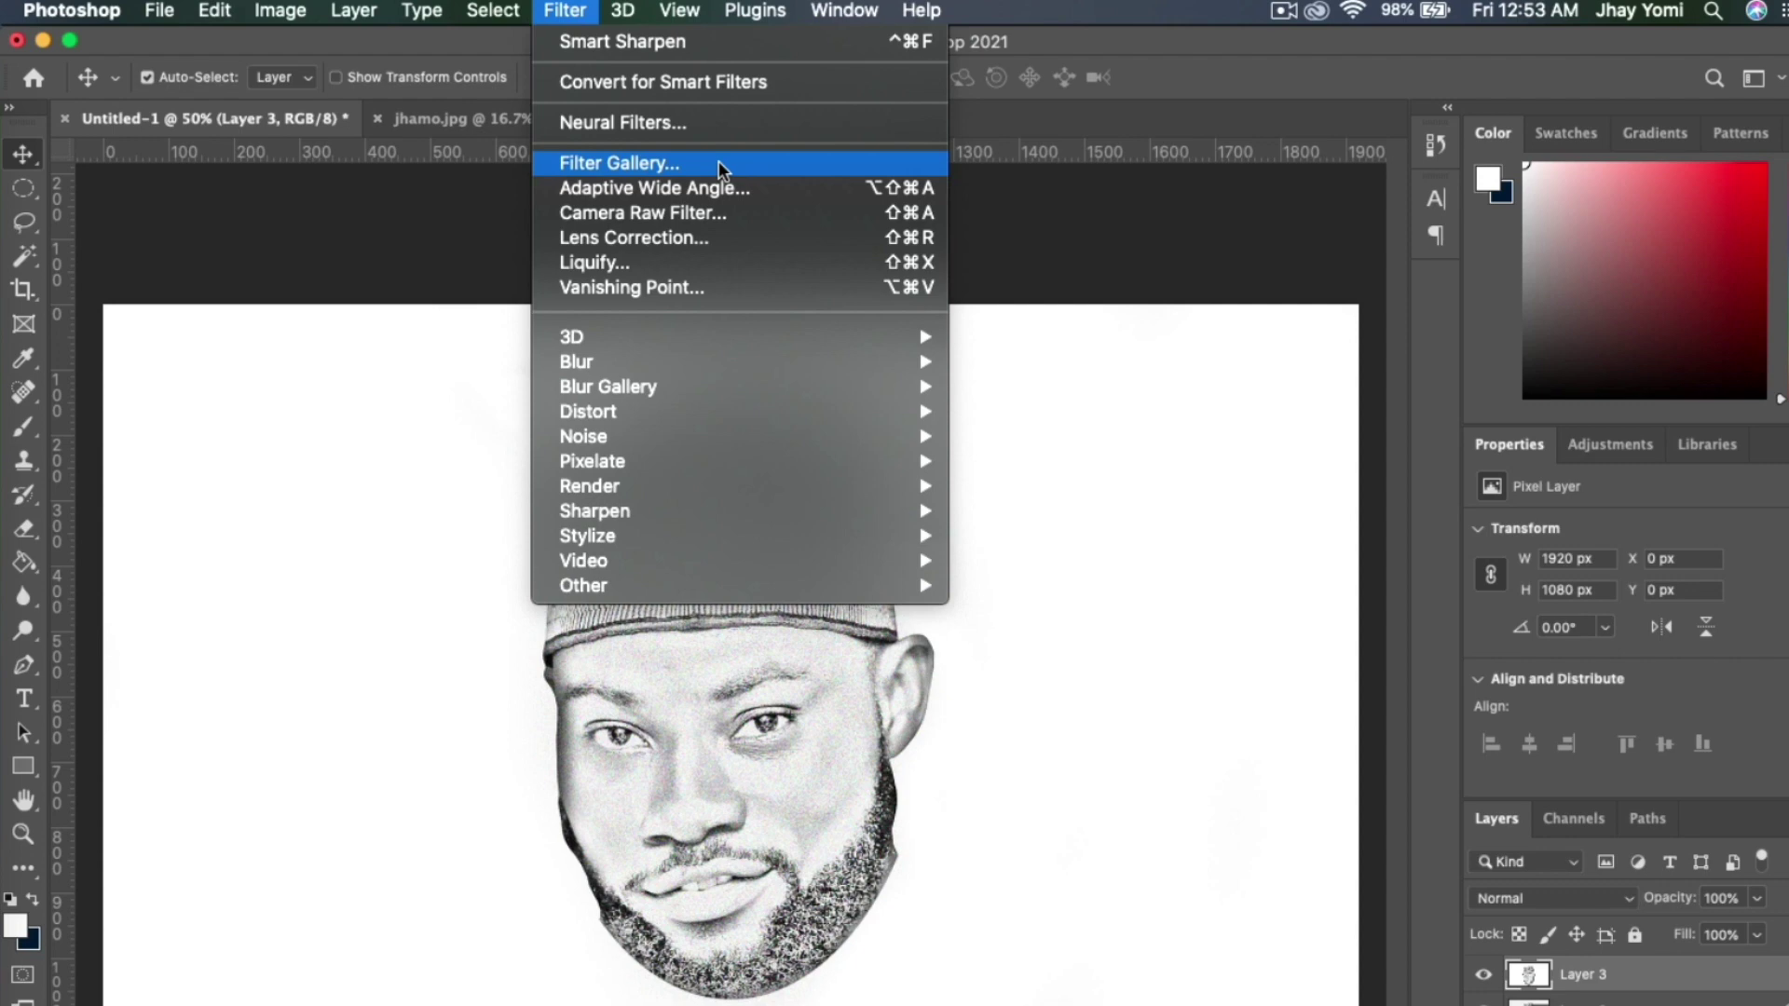
{"action": "left_click", "coordinate": [718, 160]}
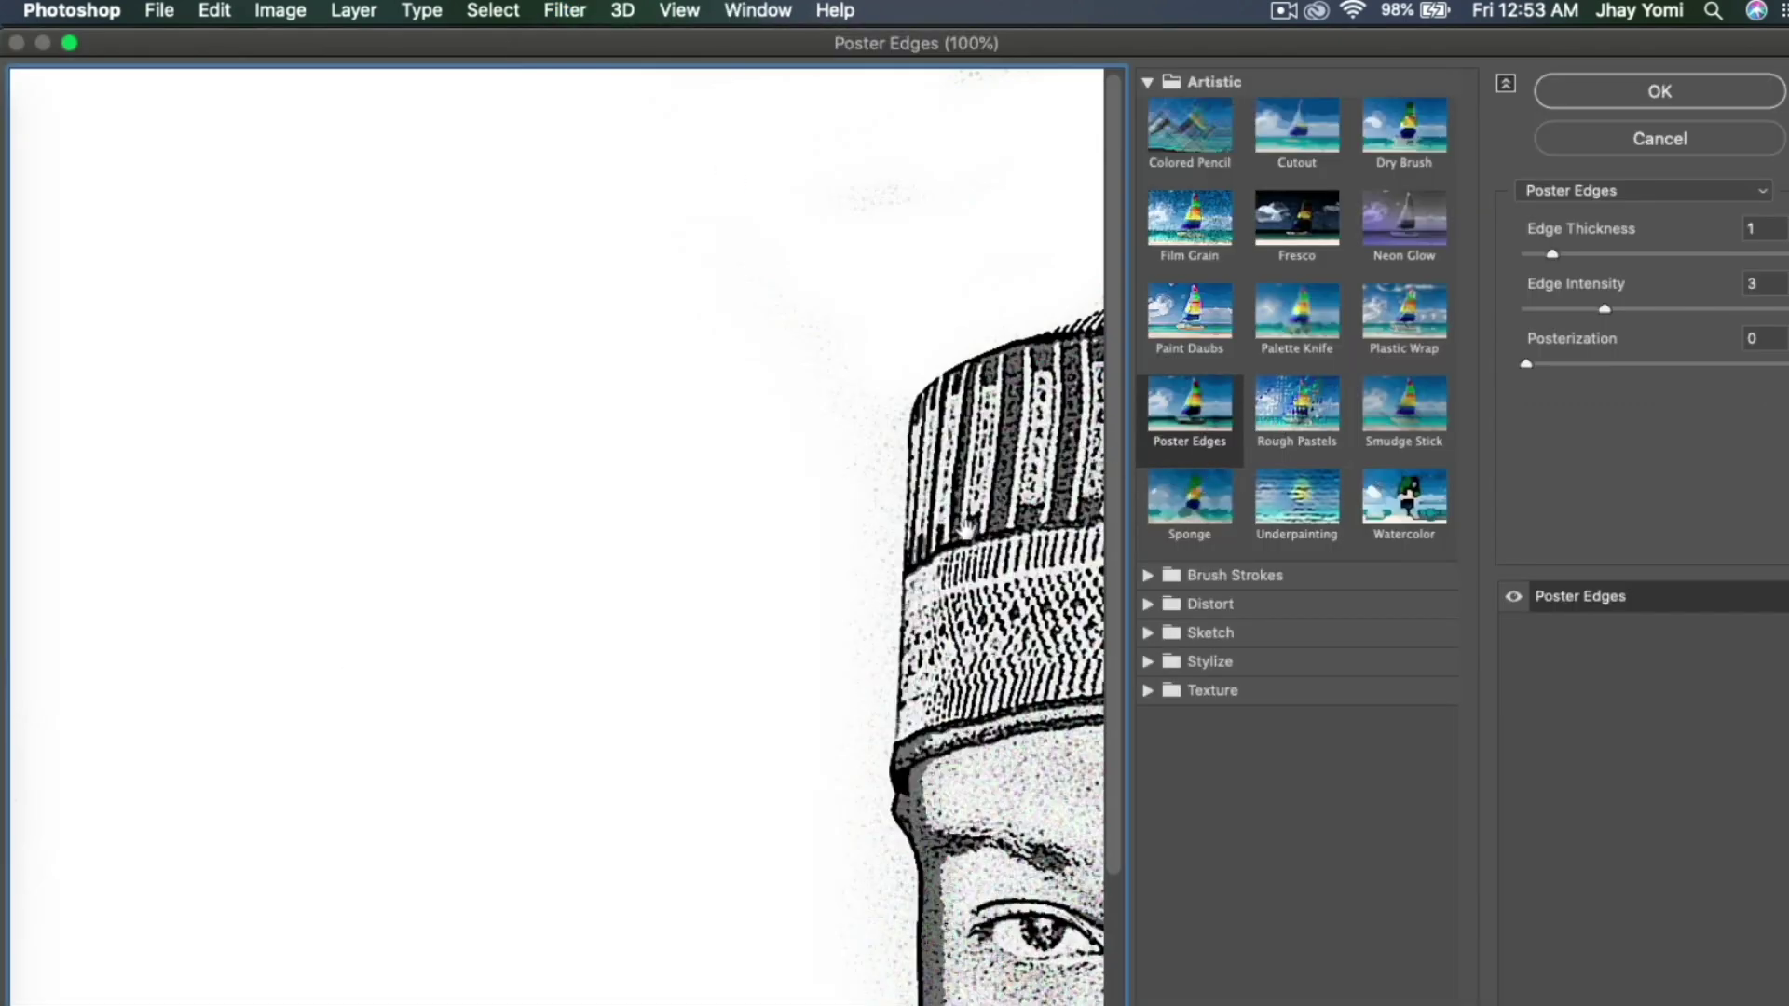
{"action": "left_click_drag", "start_coordinate": [965, 528], "coordinate": [356, 438]}
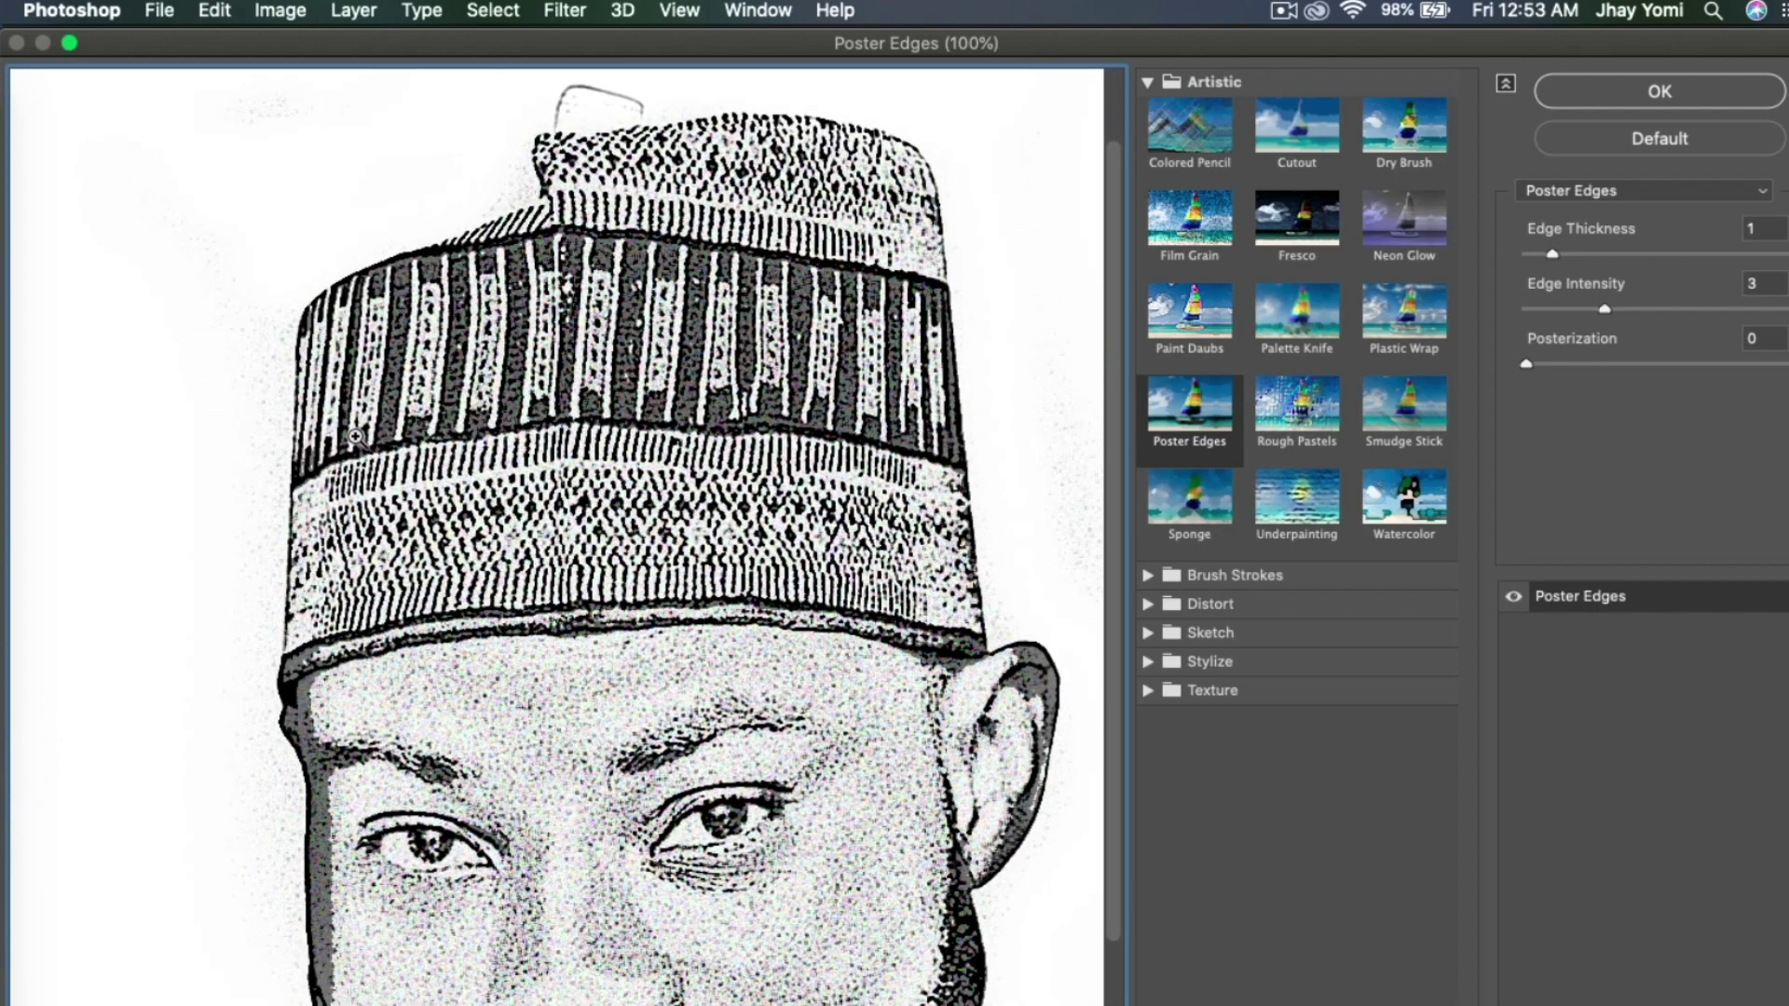
{"action": "left_click", "coordinate": [356, 437], "text": "alt"}
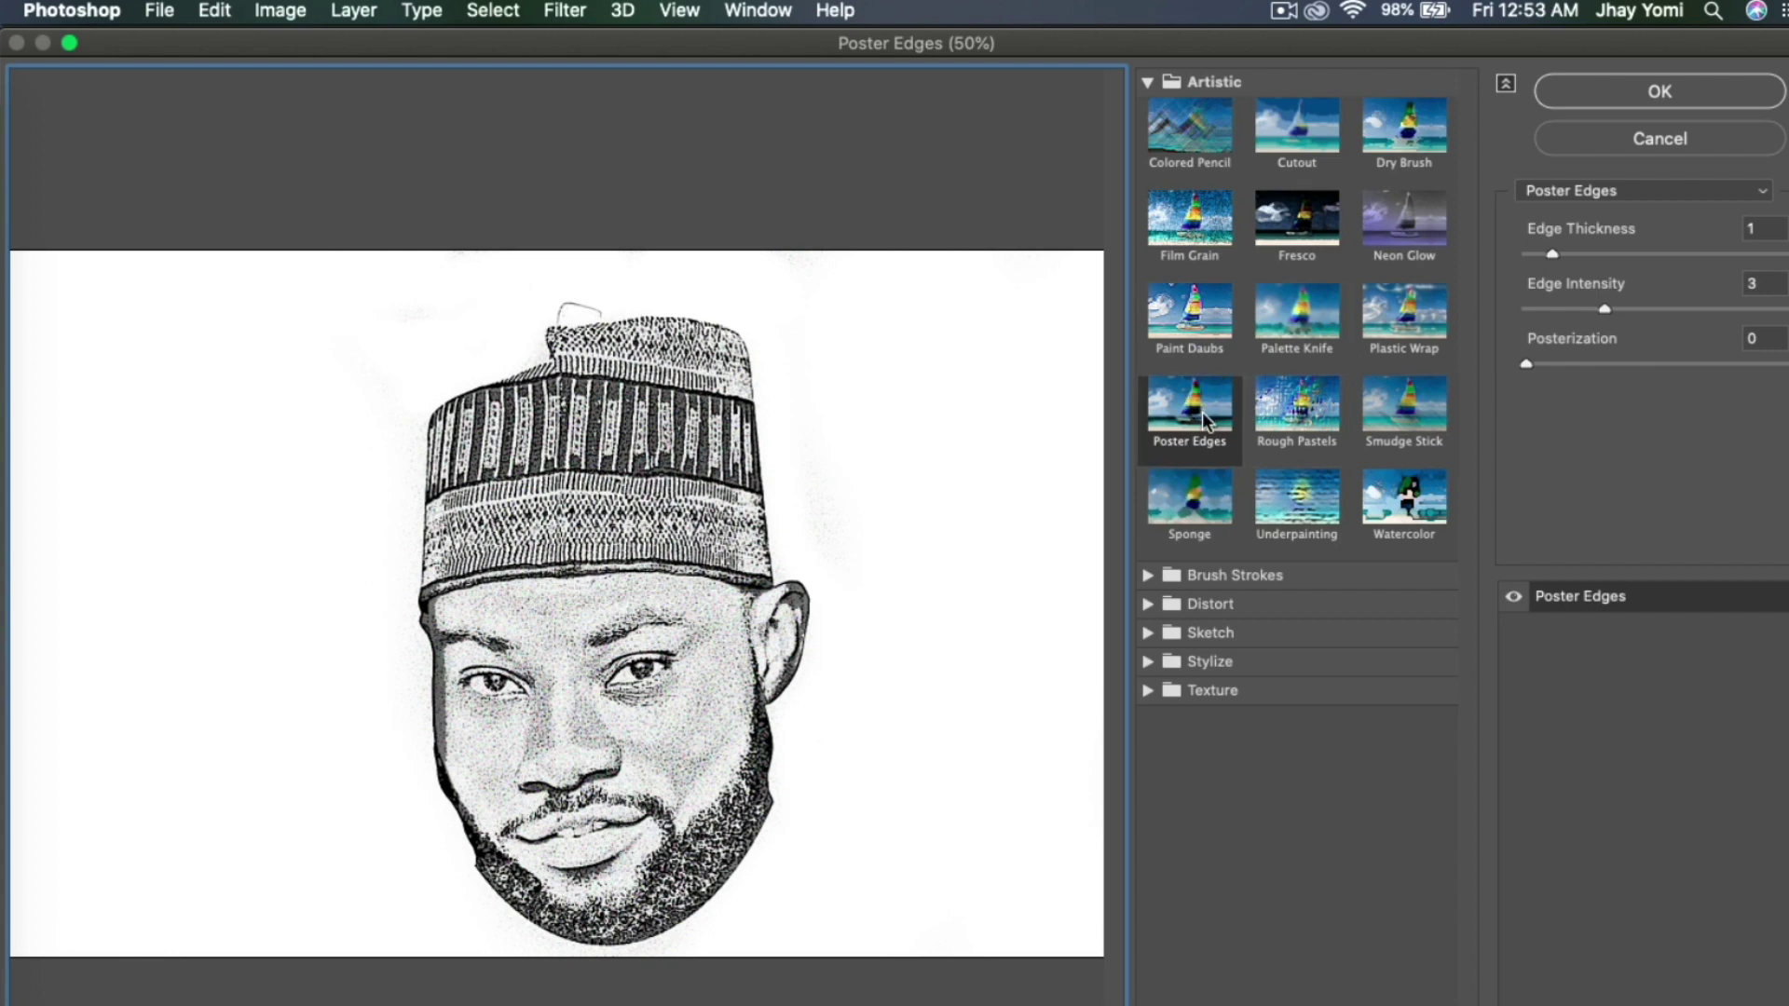
{"action": "left_click", "coordinate": [1600, 308]}
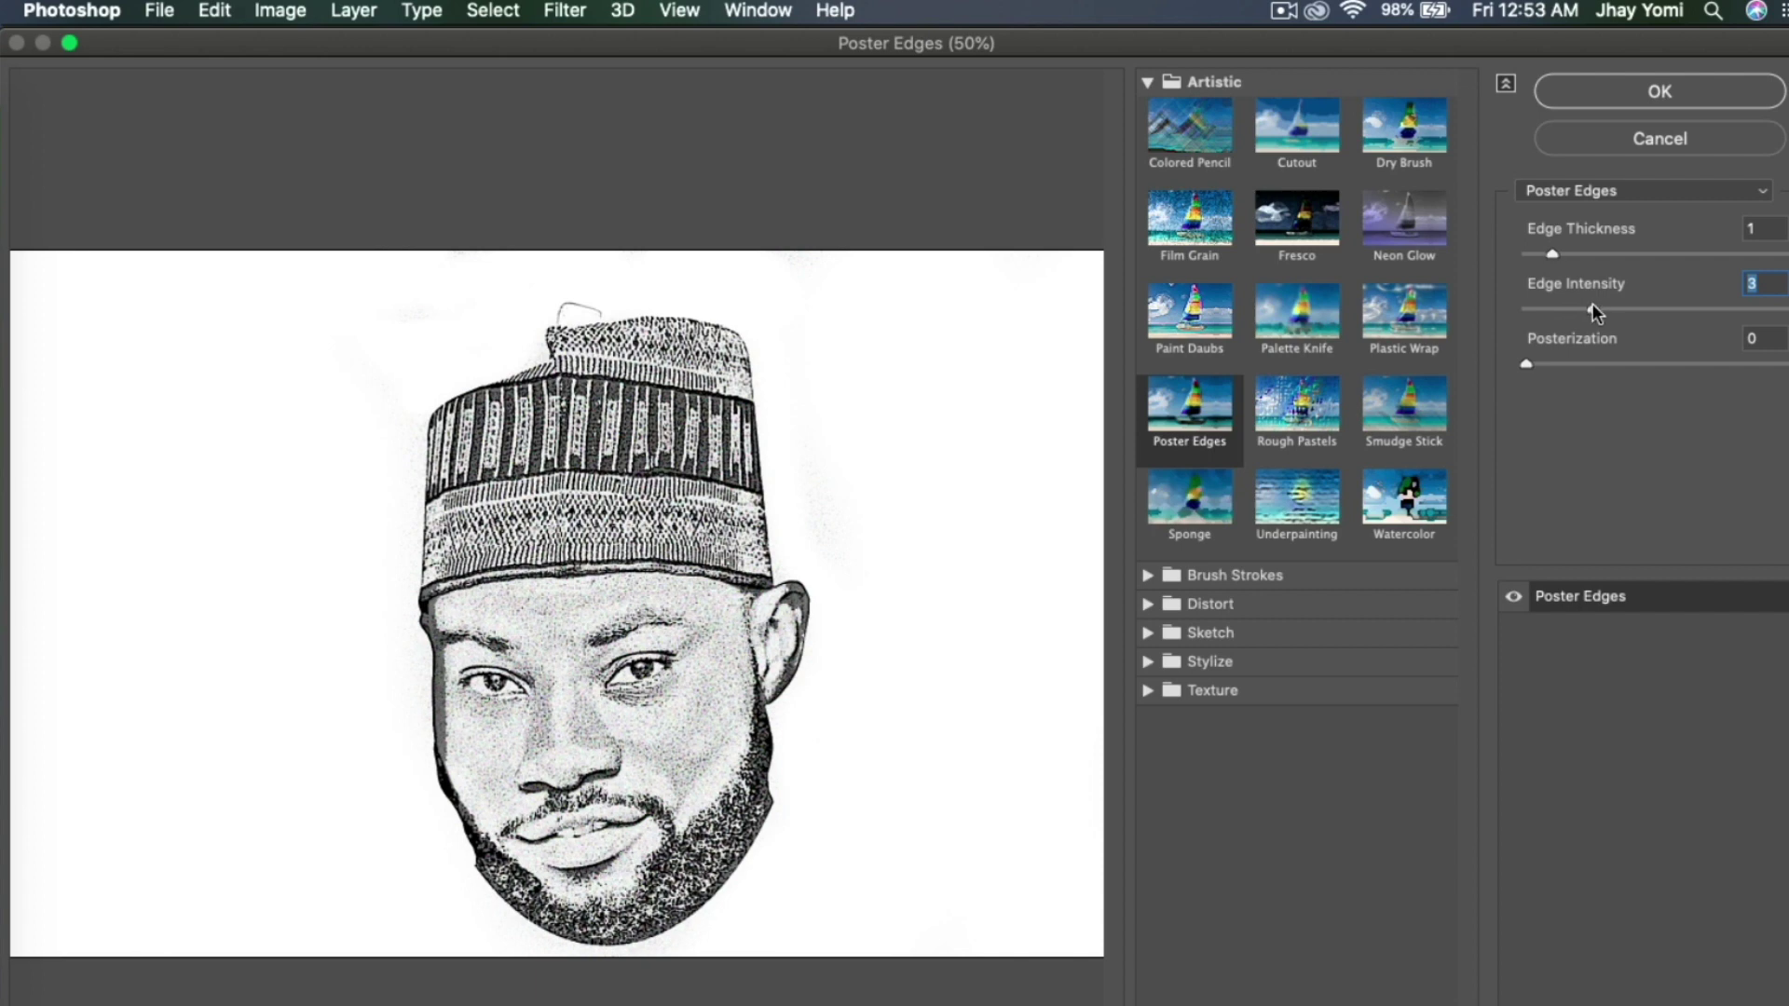
{"action": "left_click", "coordinate": [1552, 252]}
{"action": "mouse_move", "coordinate": [1547, 250]}
{"action": "left_mouse_down"}
{"action": "mouse_move", "coordinate": [1524, 262]}
{"action": "mouse_move", "coordinate": [1541, 277]}
{"action": "left_mouse_up"}
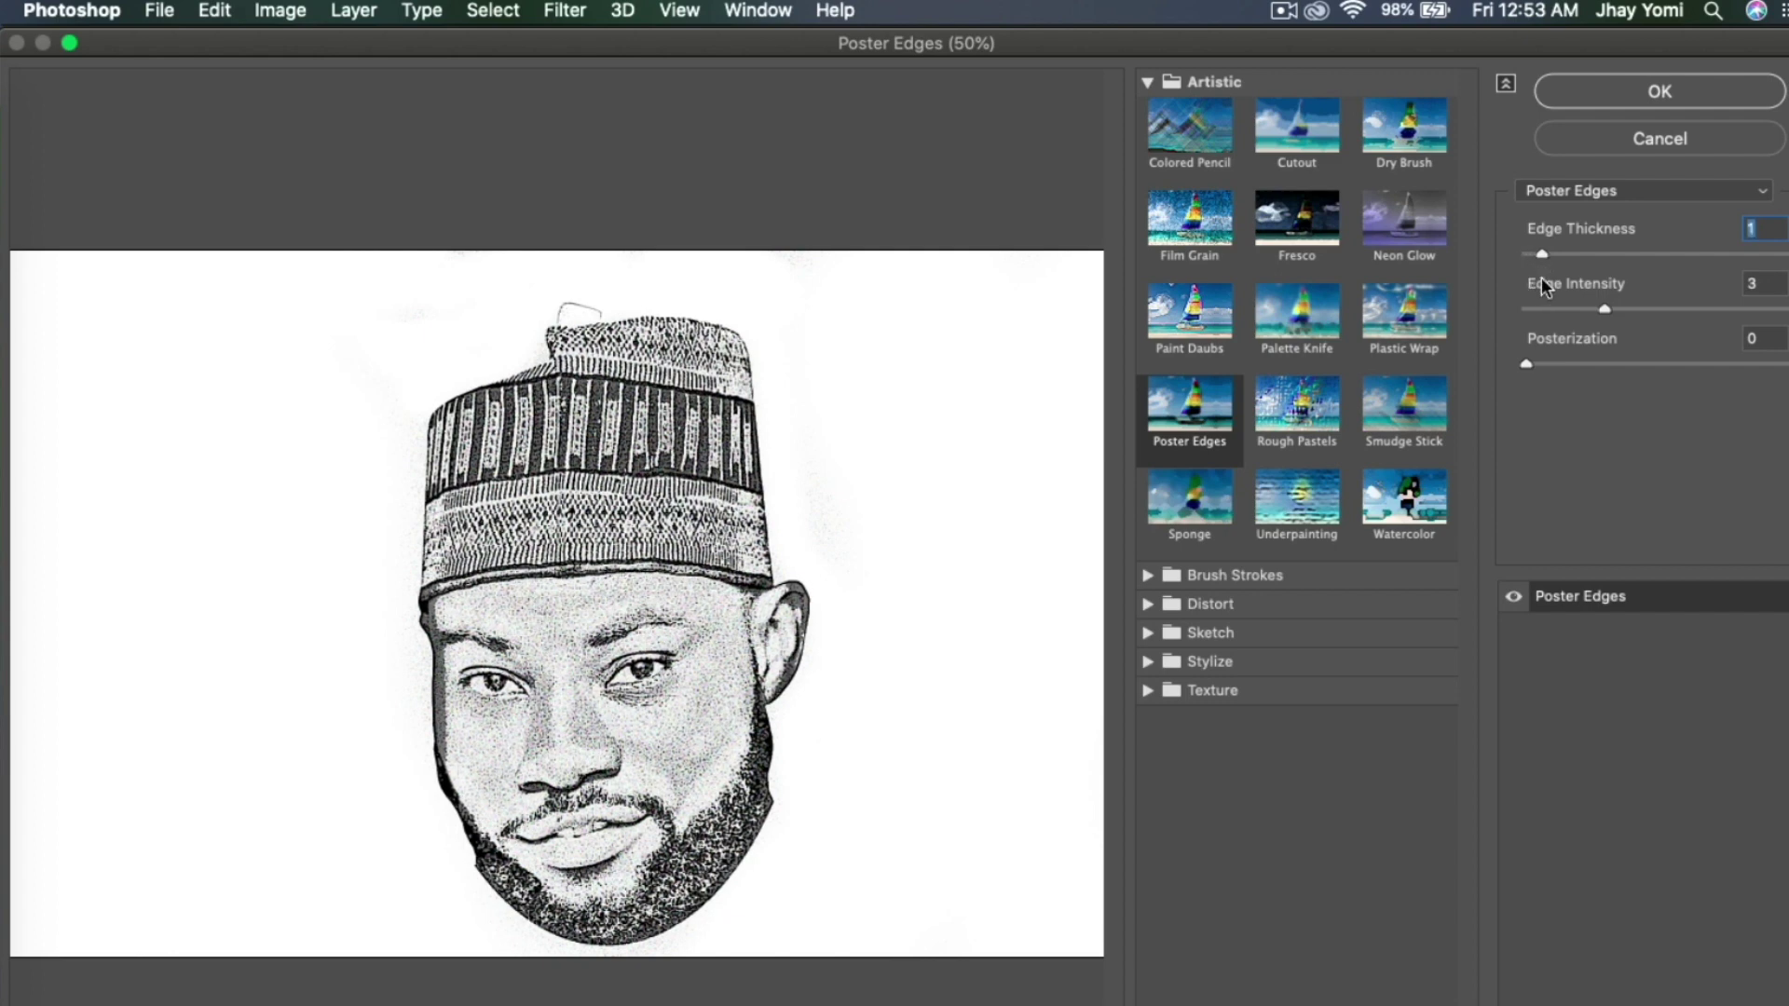
{"action": "left_click", "coordinate": [1661, 93]}
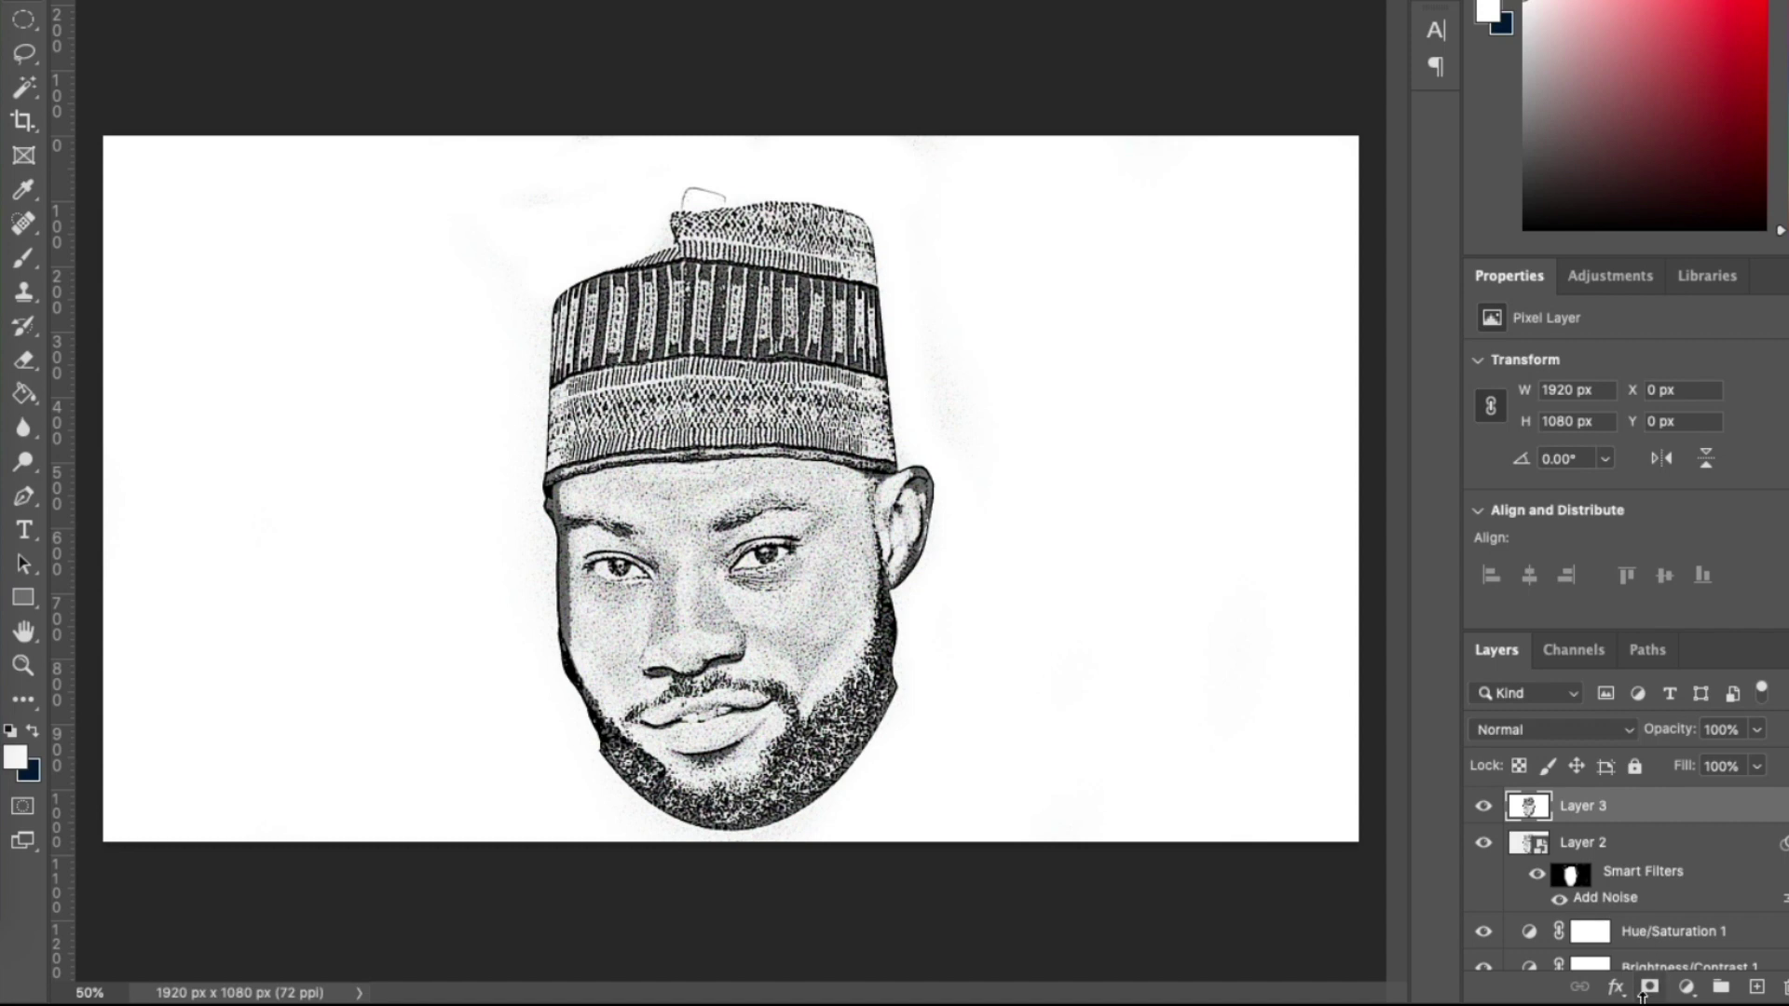
Add a layer mask to Layer 3 and paint it black over the forehead
{"action": "left_click", "coordinate": [1646, 990]}
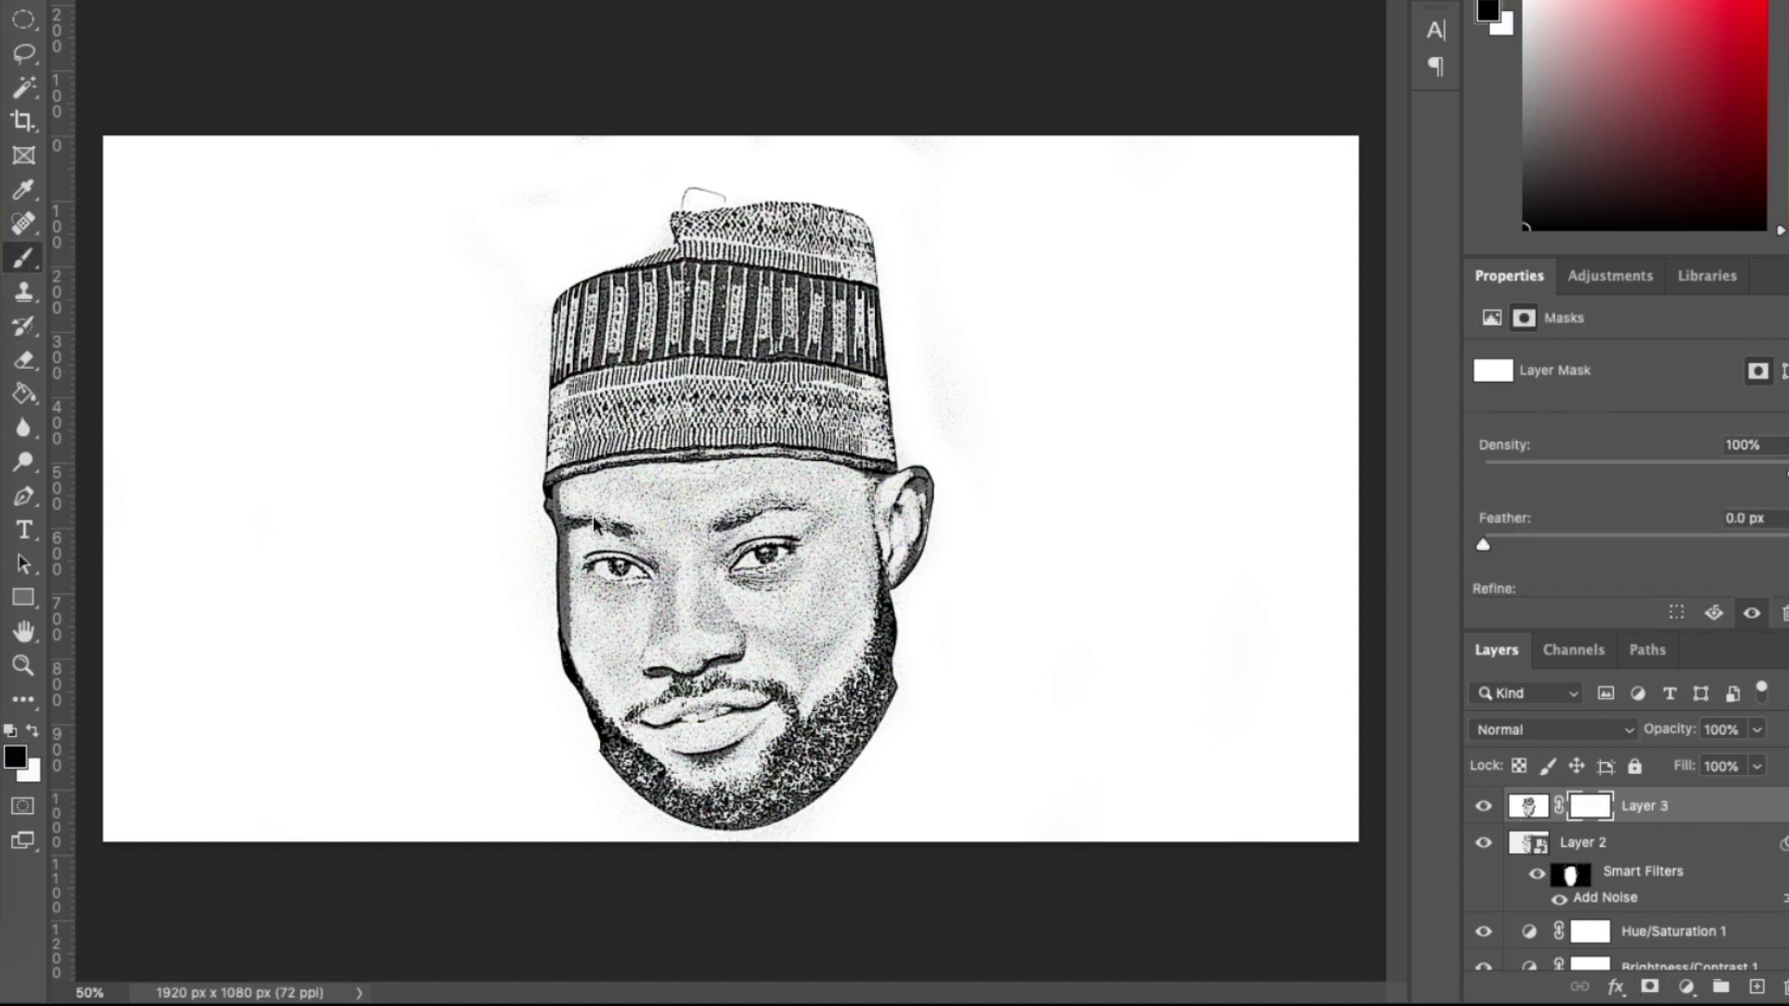
{"action": "right_click", "coordinate": [25, 258]}
{"action": "left_click", "coordinate": [121, 258]}
{"action": "mouse_move", "coordinate": [691, 564]}
{"action": "left_mouse_down"}
{"action": "mouse_move", "coordinate": [683, 615]}
{"action": "mouse_move", "coordinate": [700, 494]}
{"action": "mouse_move", "coordinate": [593, 492]}
{"action": "mouse_move", "coordinate": [754, 475]}
{"action": "mouse_move", "coordinate": [735, 479]}
{"action": "mouse_move", "coordinate": [852, 492]}
{"action": "mouse_move", "coordinate": [823, 552]}
{"action": "mouse_move", "coordinate": [759, 532]}
{"action": "mouse_move", "coordinate": [708, 565]}
{"action": "mouse_move", "coordinate": [776, 577]}
{"action": "mouse_move", "coordinate": [791, 608]}
{"action": "mouse_move", "coordinate": [755, 638]}
{"action": "mouse_move", "coordinate": [857, 587]}
{"action": "mouse_move", "coordinate": [807, 687]}
{"action": "mouse_move", "coordinate": [748, 668]}
{"action": "mouse_move", "coordinate": [709, 737]}
{"action": "mouse_move", "coordinate": [775, 700]}
{"action": "mouse_move", "coordinate": [747, 751]}
{"action": "mouse_move", "coordinate": [702, 761]}
{"action": "mouse_move", "coordinate": [636, 711]}
{"action": "mouse_move", "coordinate": [576, 517]}
{"action": "mouse_move", "coordinate": [593, 531]}
{"action": "mouse_move", "coordinate": [597, 506]}
{"action": "mouse_move", "coordinate": [650, 637]}
{"action": "mouse_move", "coordinate": [654, 529]}
{"action": "mouse_move", "coordinate": [672, 676]}
{"action": "mouse_move", "coordinate": [713, 634]}
{"action": "mouse_move", "coordinate": [661, 712]}
{"action": "mouse_move", "coordinate": [720, 711]}
{"action": "mouse_move", "coordinate": [771, 635]}
{"action": "mouse_move", "coordinate": [773, 566]}
{"action": "mouse_move", "coordinate": [796, 581]}
{"action": "mouse_move", "coordinate": [786, 670]}
{"action": "mouse_move", "coordinate": [828, 621]}
{"action": "mouse_move", "coordinate": [767, 734]}
{"action": "left_mouse_up"}
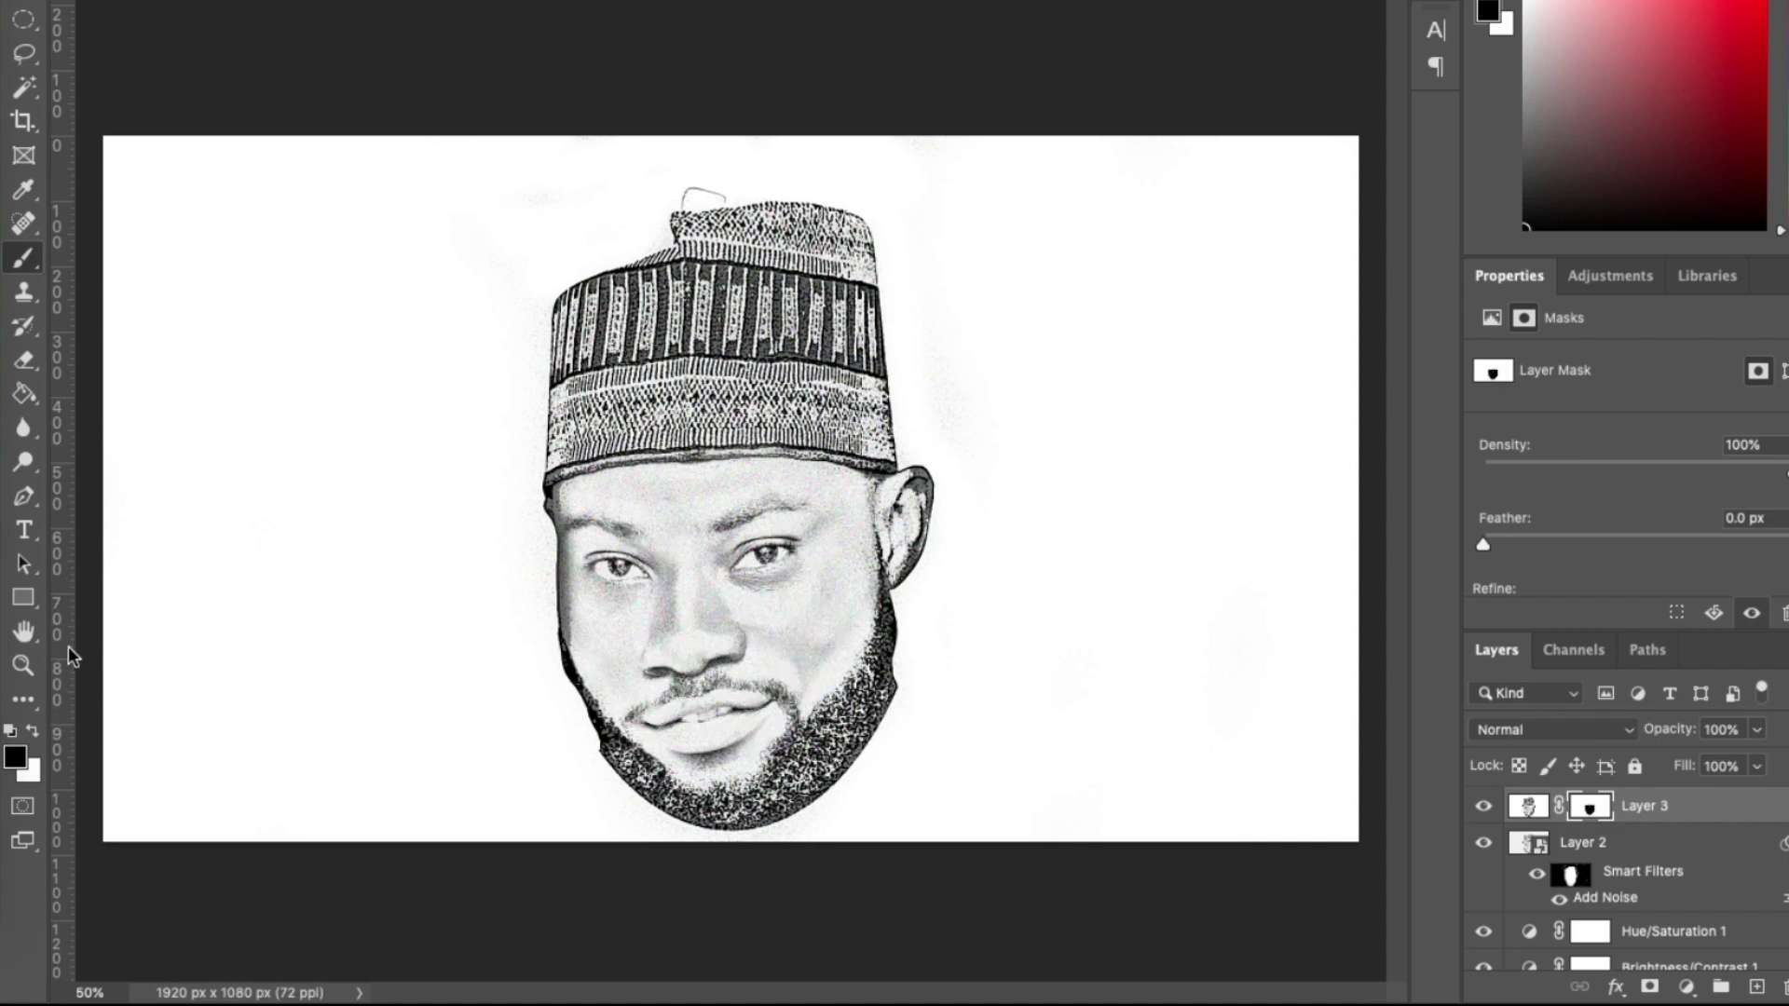
Paint the mask over the right eyebrow, right ear, moustache and jaw, alternating white and black
{"action": "left_click", "coordinate": [33, 734]}
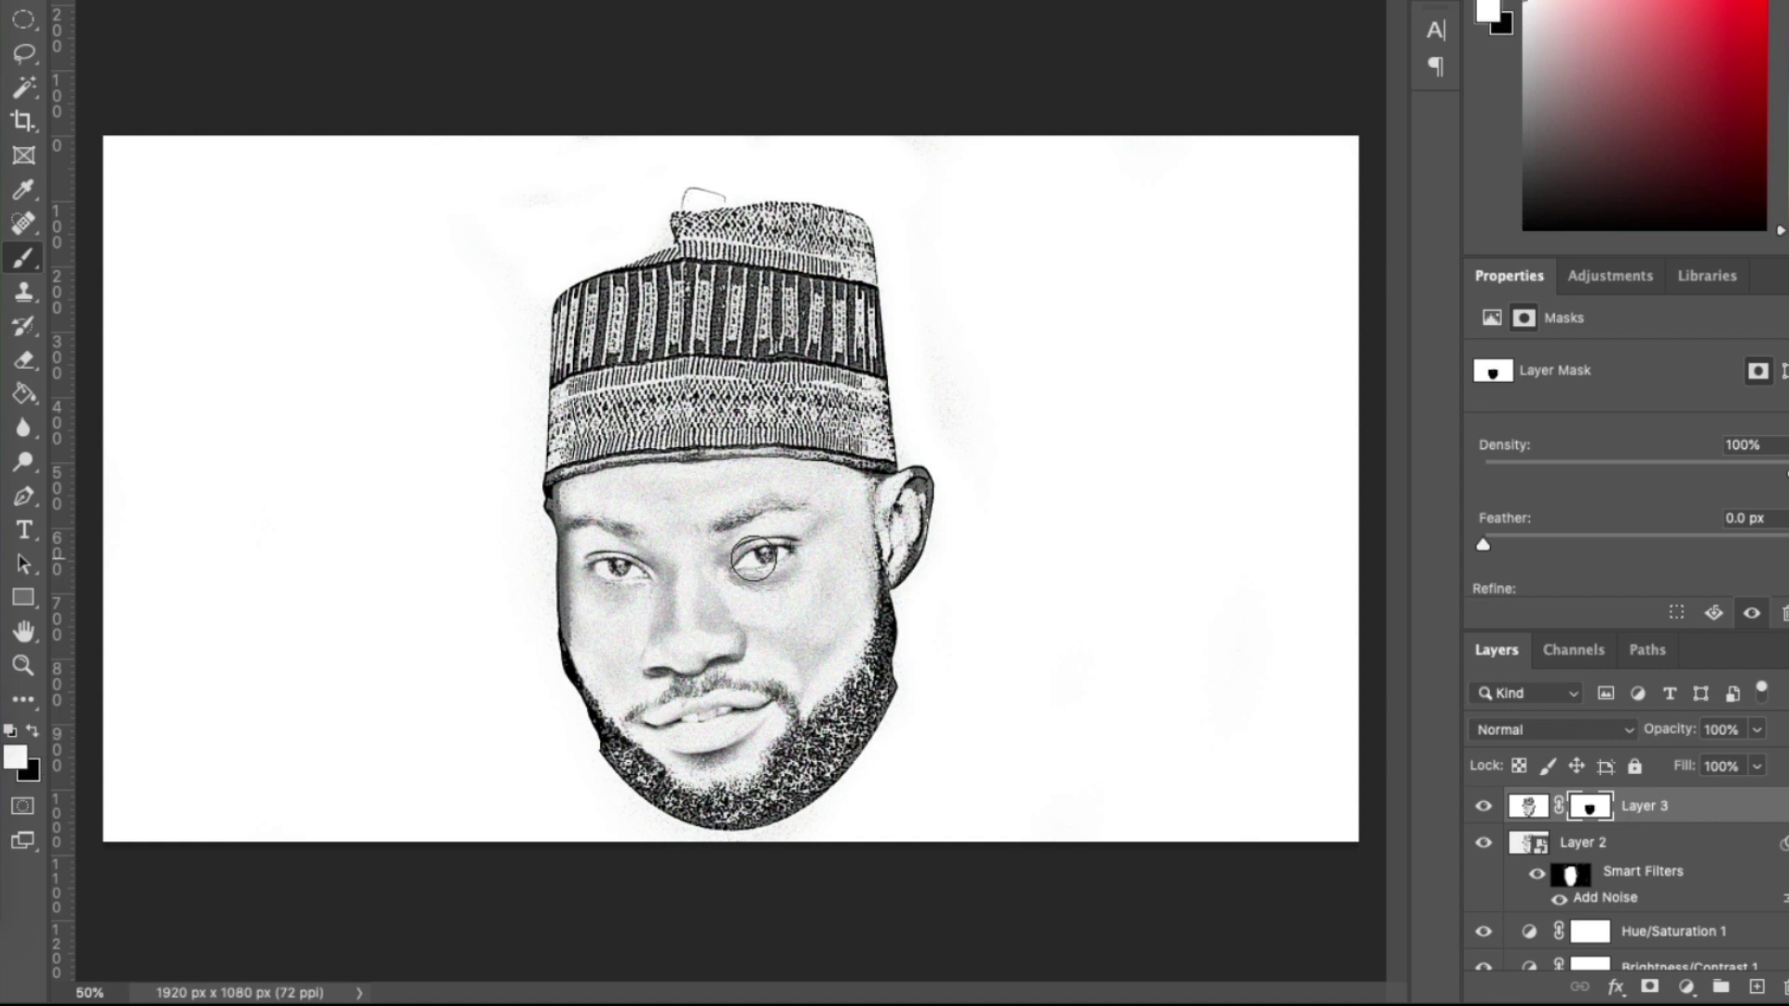
{"action": "mouse_move", "coordinate": [769, 560]}
{"action": "left_mouse_down"}
{"action": "mouse_move", "coordinate": [719, 512]}
{"action": "mouse_move", "coordinate": [787, 511]}
{"action": "mouse_move", "coordinate": [583, 519]}
{"action": "mouse_move", "coordinate": [601, 564]}
{"action": "mouse_move", "coordinate": [643, 563]}
{"action": "mouse_move", "coordinate": [624, 571]}
{"action": "left_mouse_up"}
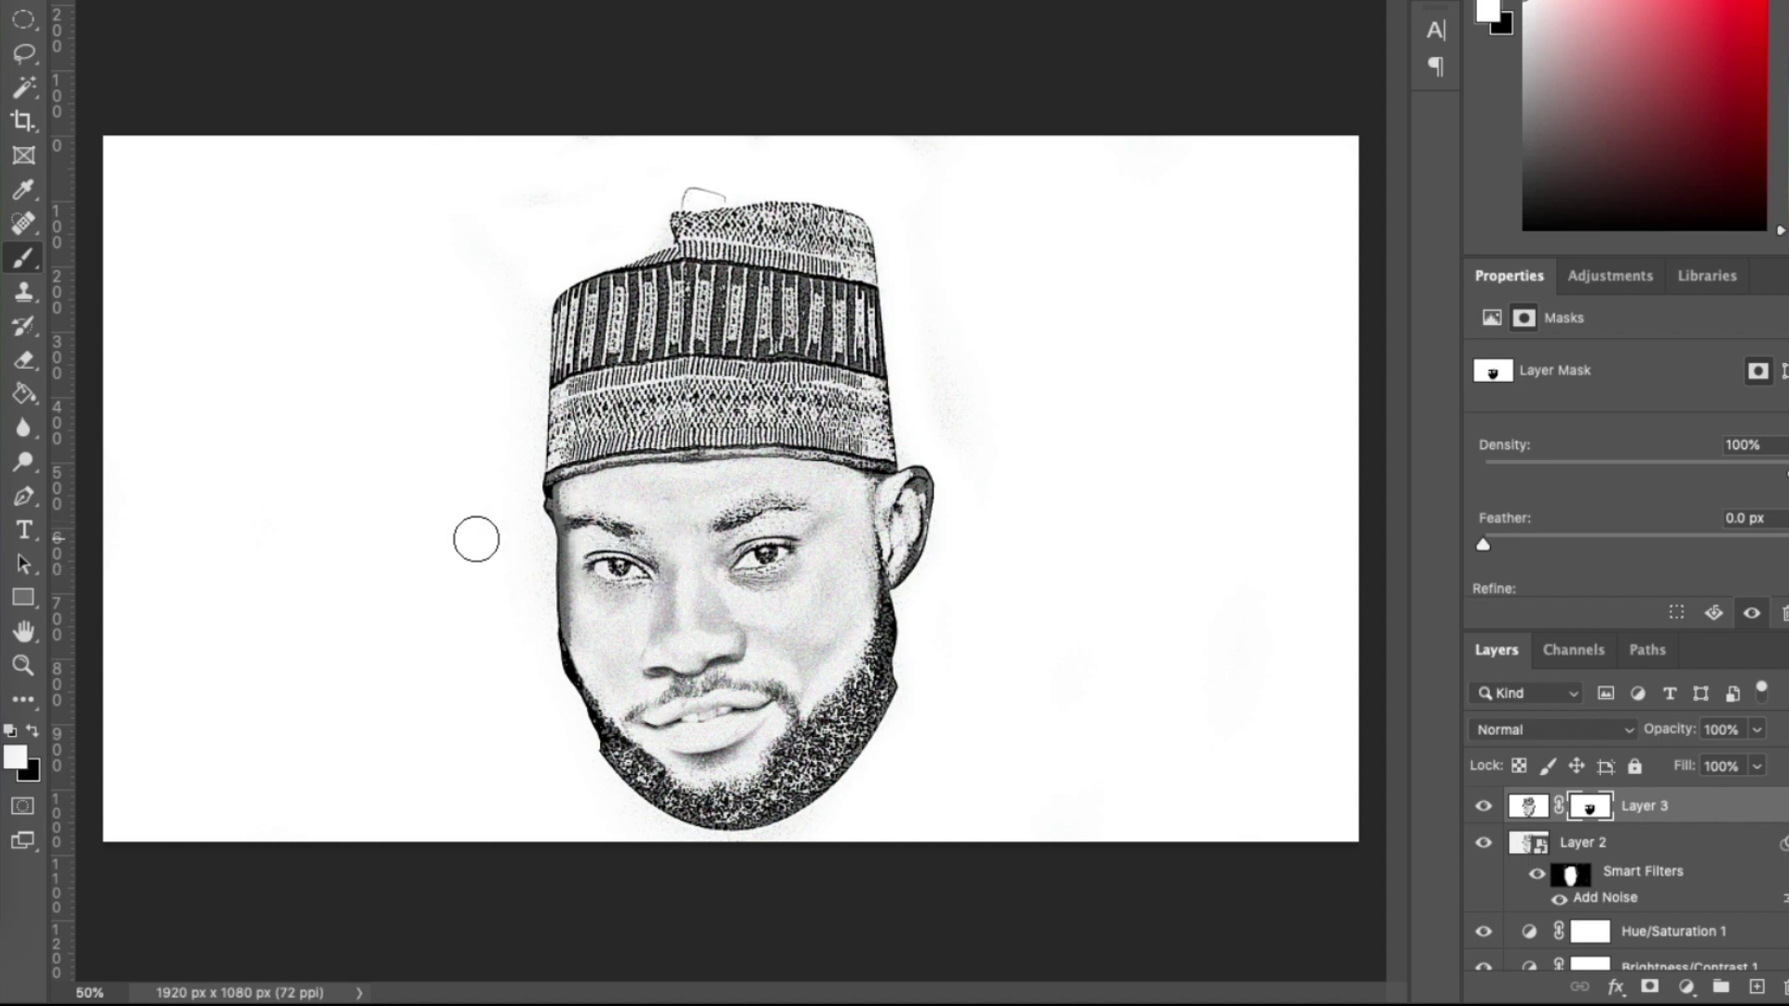
{"action": "left_click", "coordinate": [32, 731]}
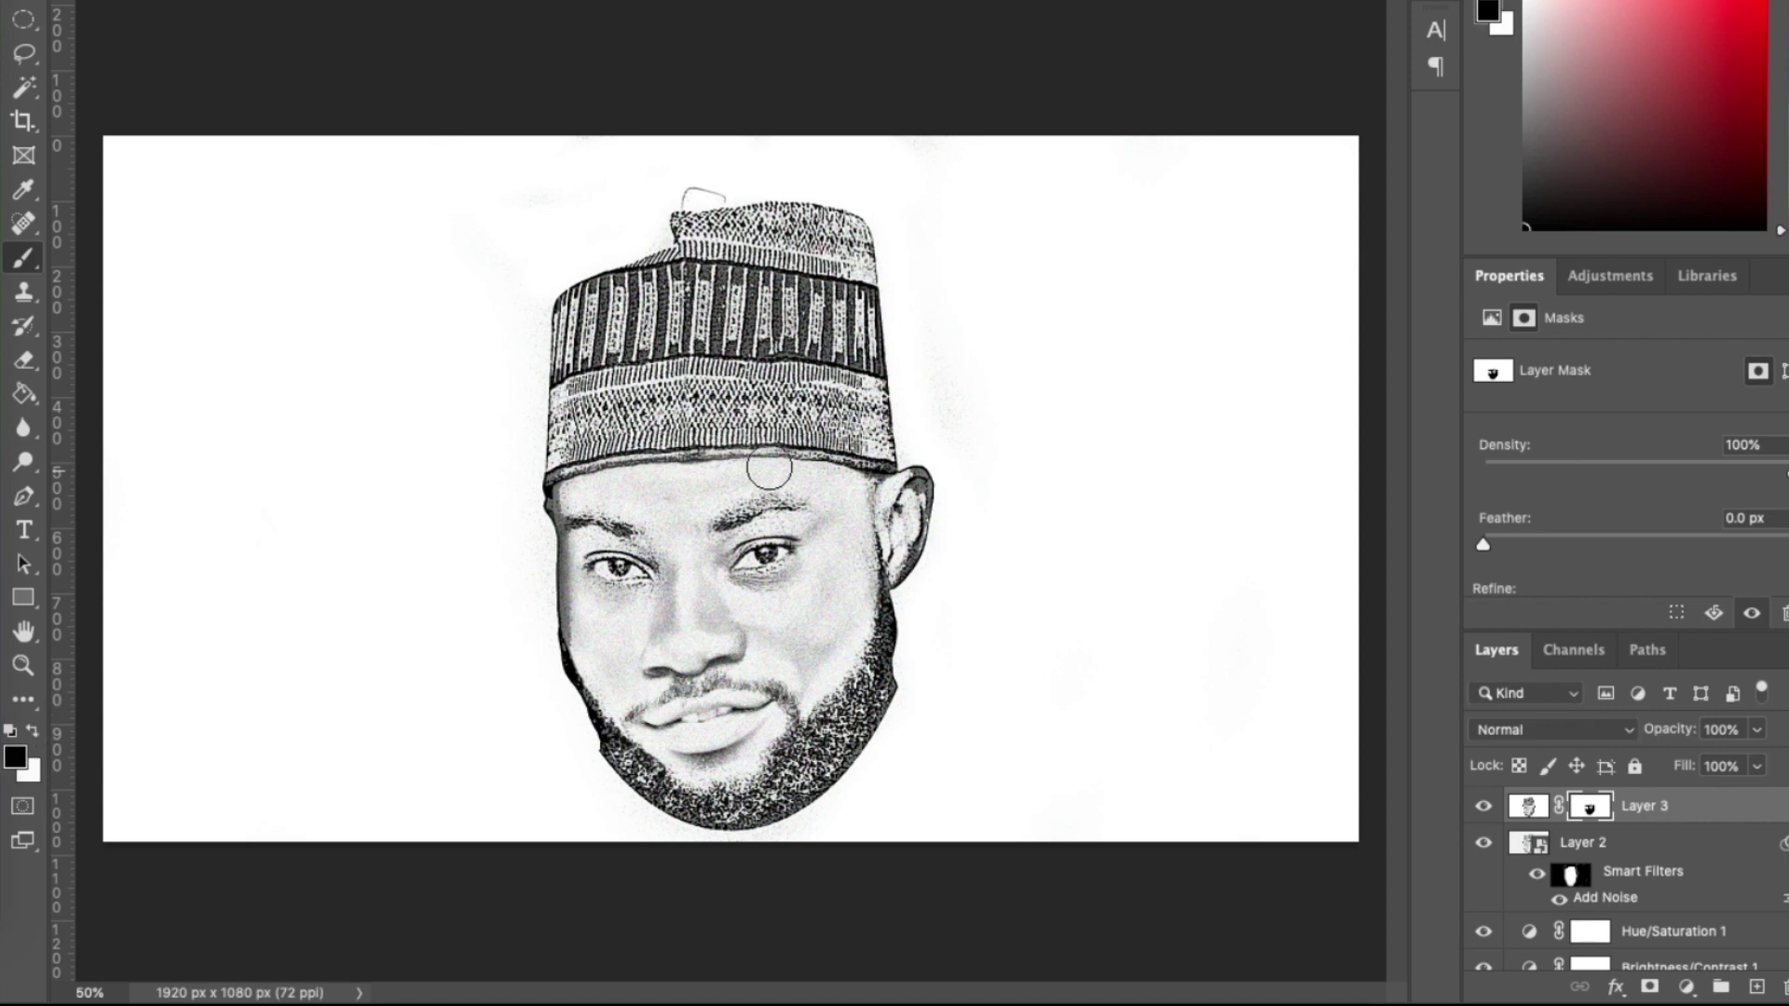
{"action": "mouse_move", "coordinate": [890, 470]}
{"action": "left_mouse_down"}
{"action": "mouse_move", "coordinate": [911, 480]}
{"action": "mouse_move", "coordinate": [903, 559]}
{"action": "mouse_move", "coordinate": [853, 666]}
{"action": "mouse_move", "coordinate": [801, 717]}
{"action": "mouse_move", "coordinate": [780, 694]}
{"action": "left_mouse_up"}
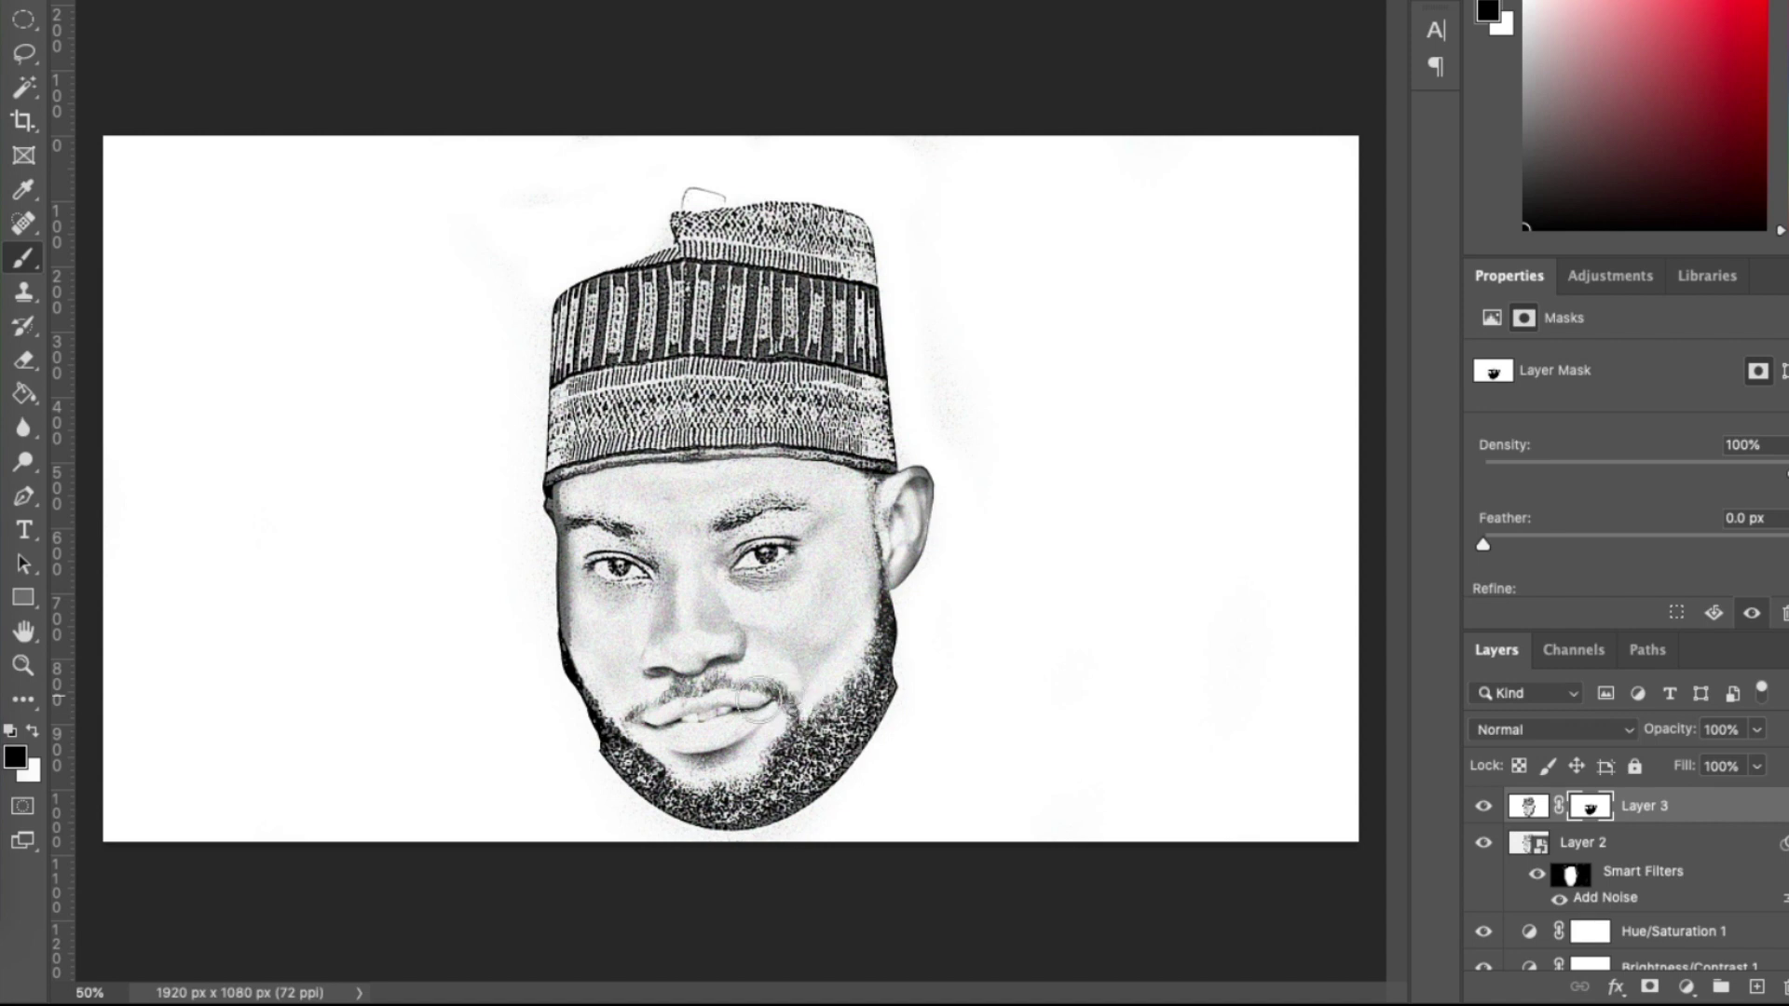
{"action": "left_click", "coordinate": [34, 735]}
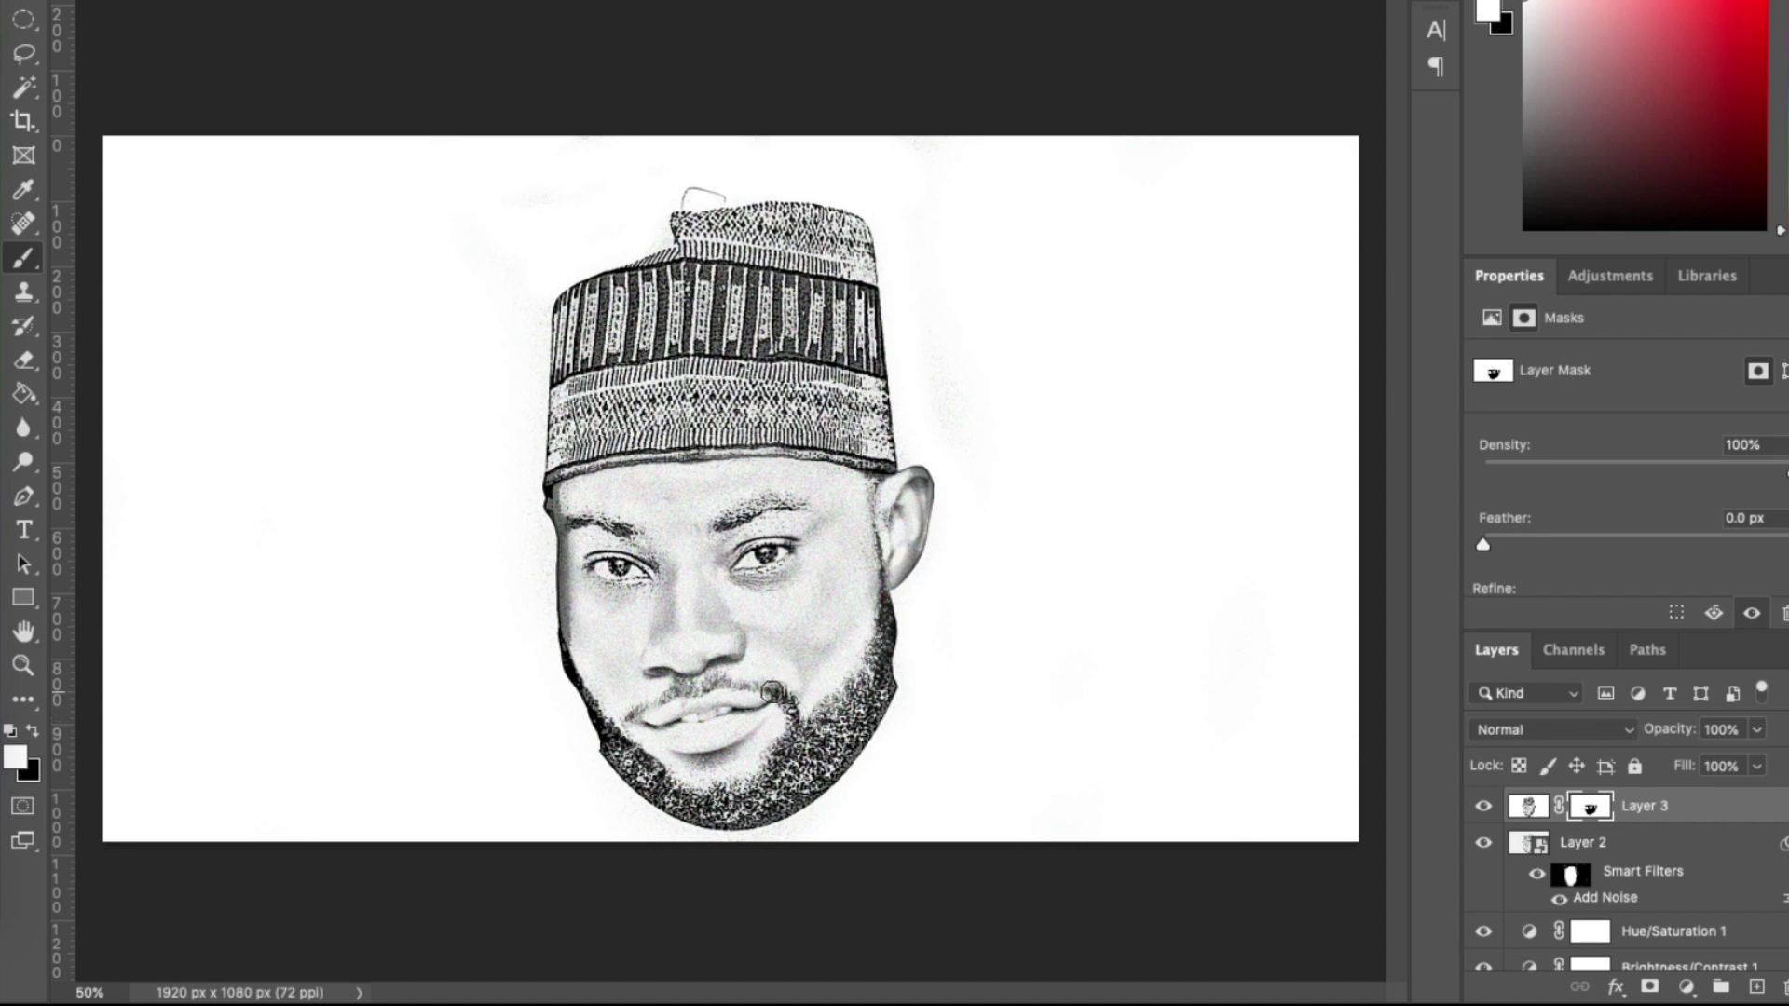
{"action": "left_click_drag", "start_coordinate": [771, 690], "coordinate": [735, 684]}
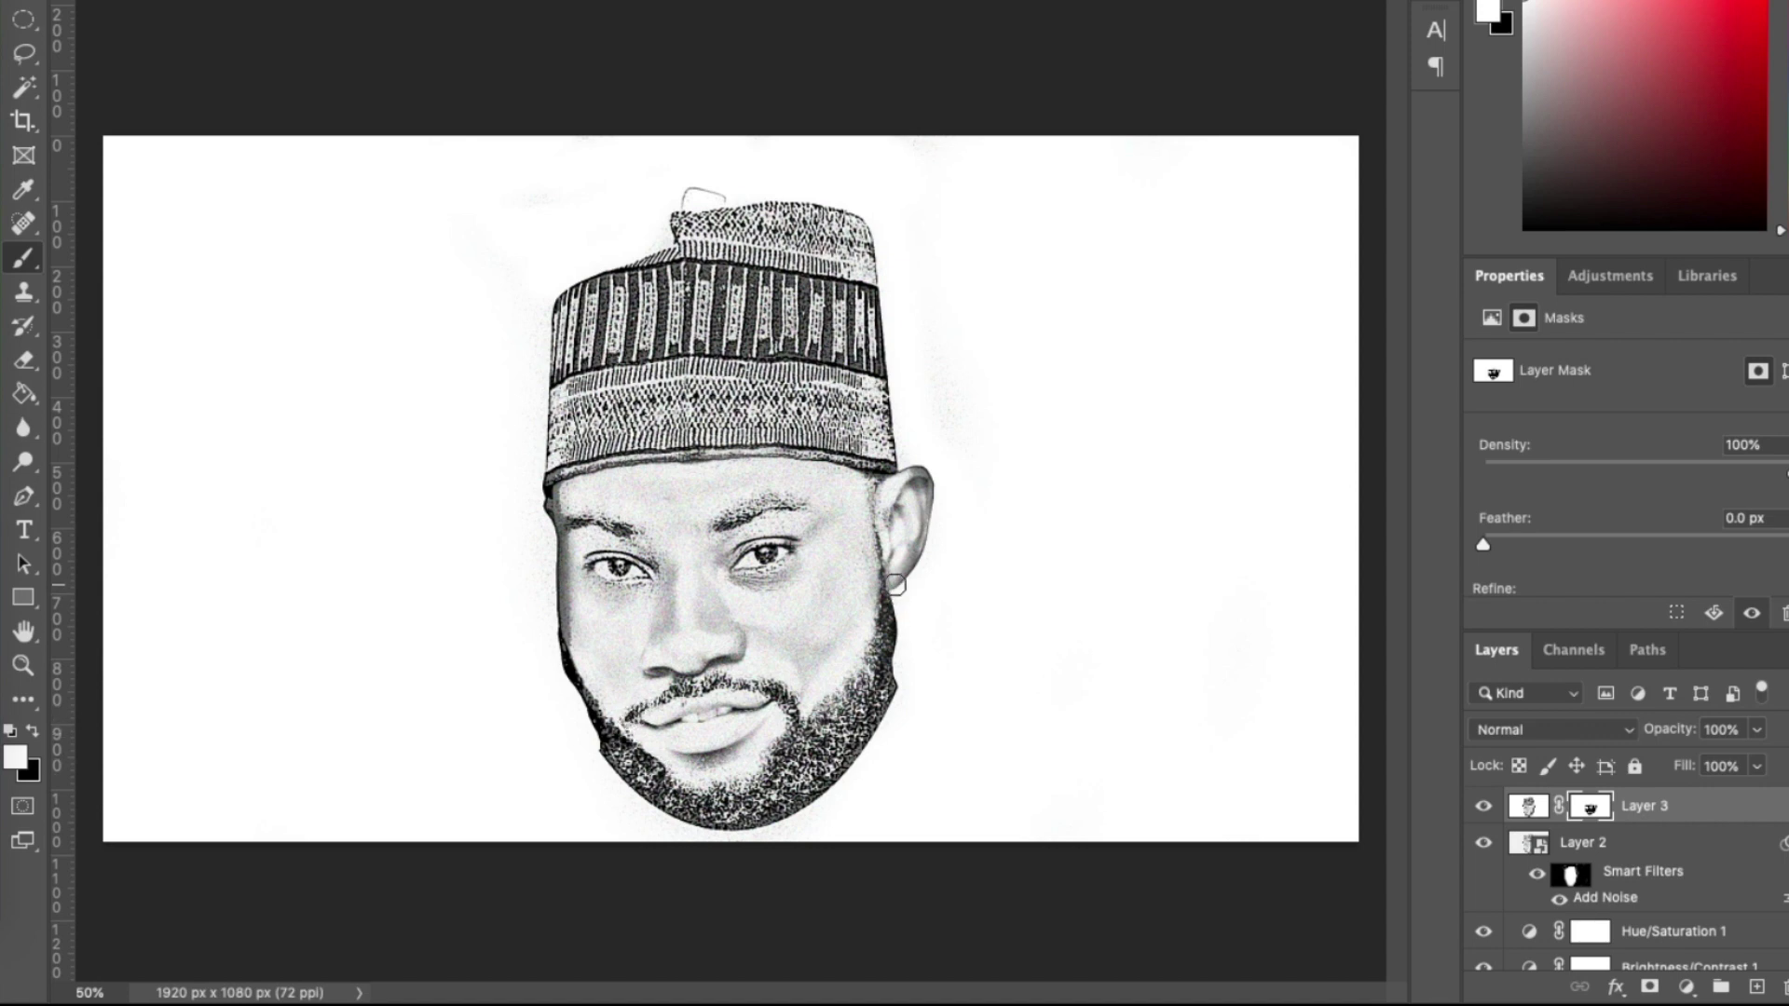
{"action": "left_click_drag", "start_coordinate": [884, 575], "coordinate": [879, 629]}
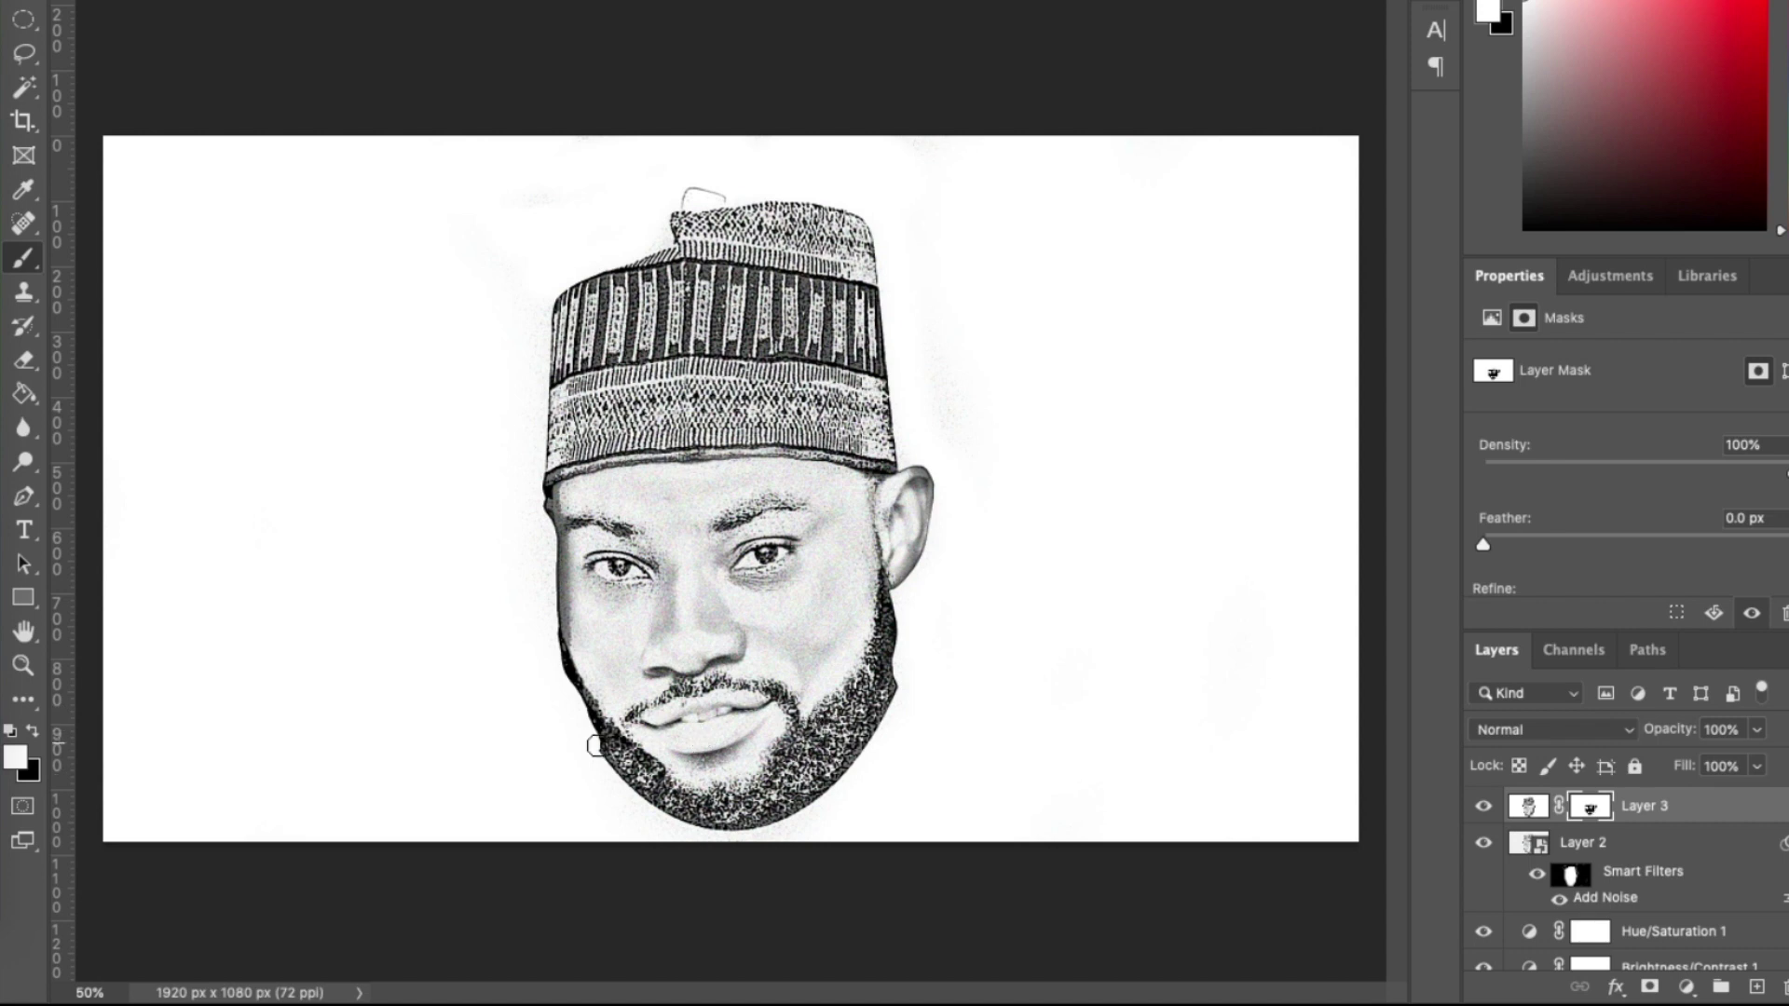
{"action": "left_click", "coordinate": [1537, 807]}
Set Layer 3 to the Multiply blend mode at 73% opacity
{"action": "left_click", "coordinate": [1629, 729]}
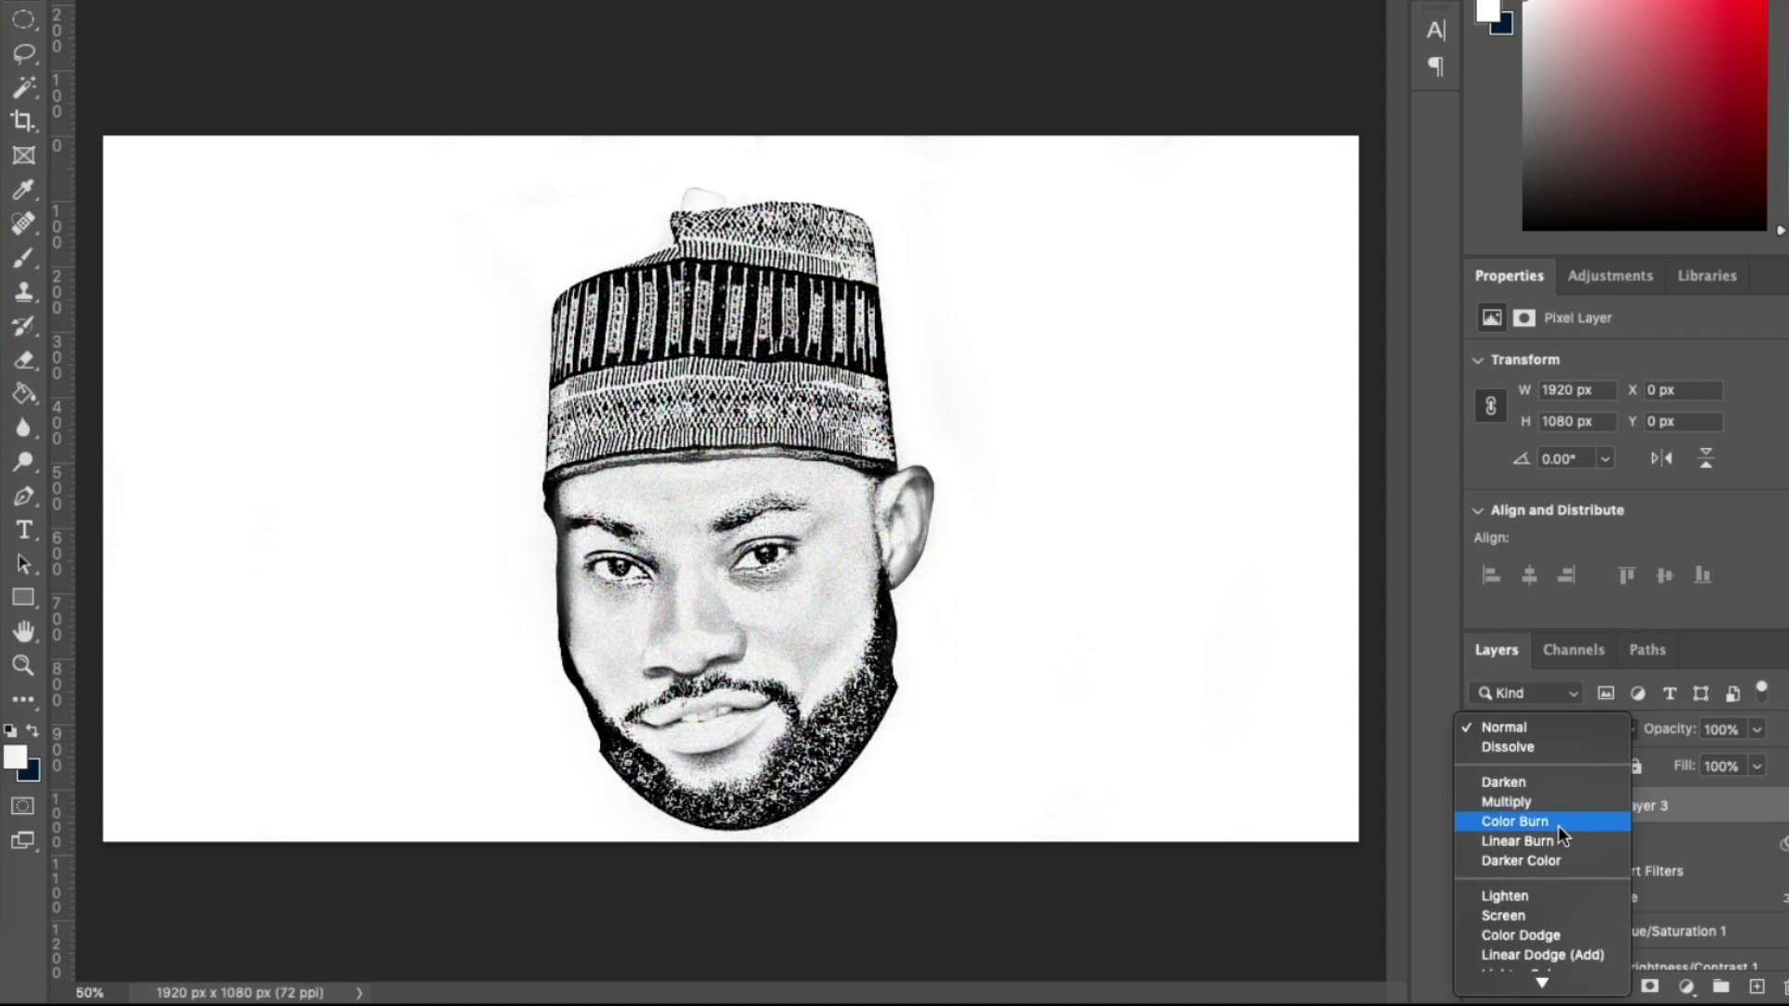
{"action": "left_click", "coordinate": [1562, 807]}
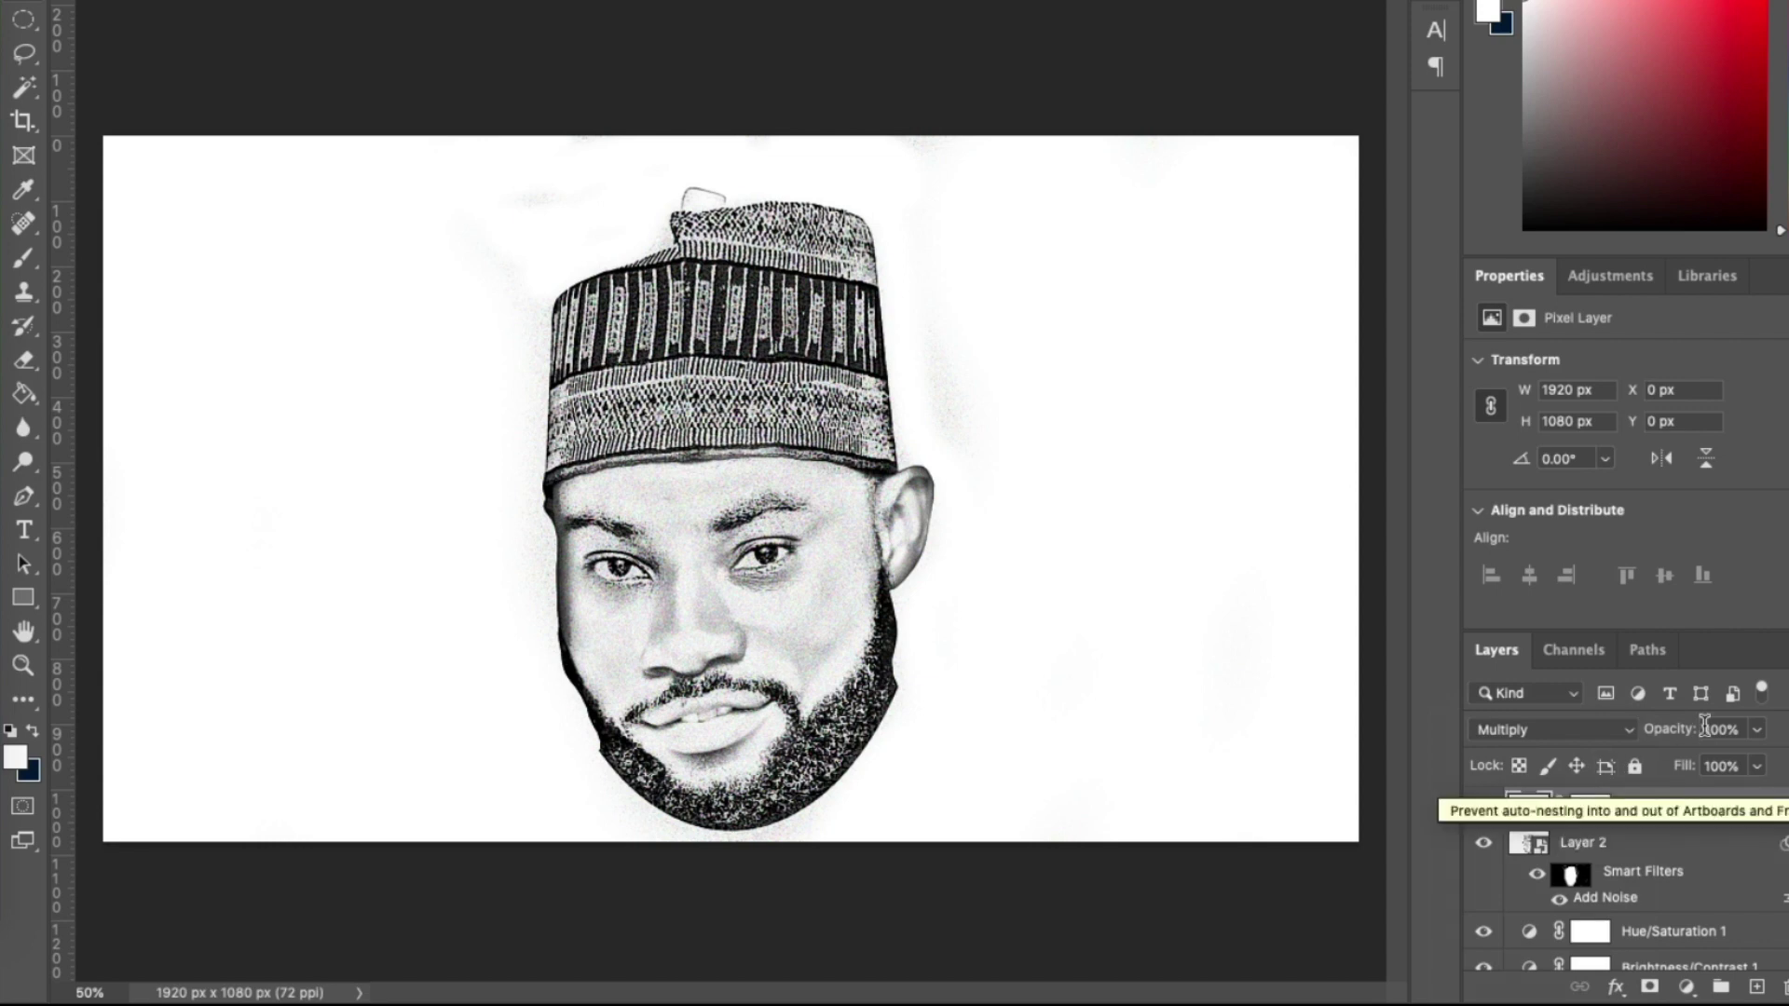
{"action": "left_click", "coordinate": [1757, 731]}
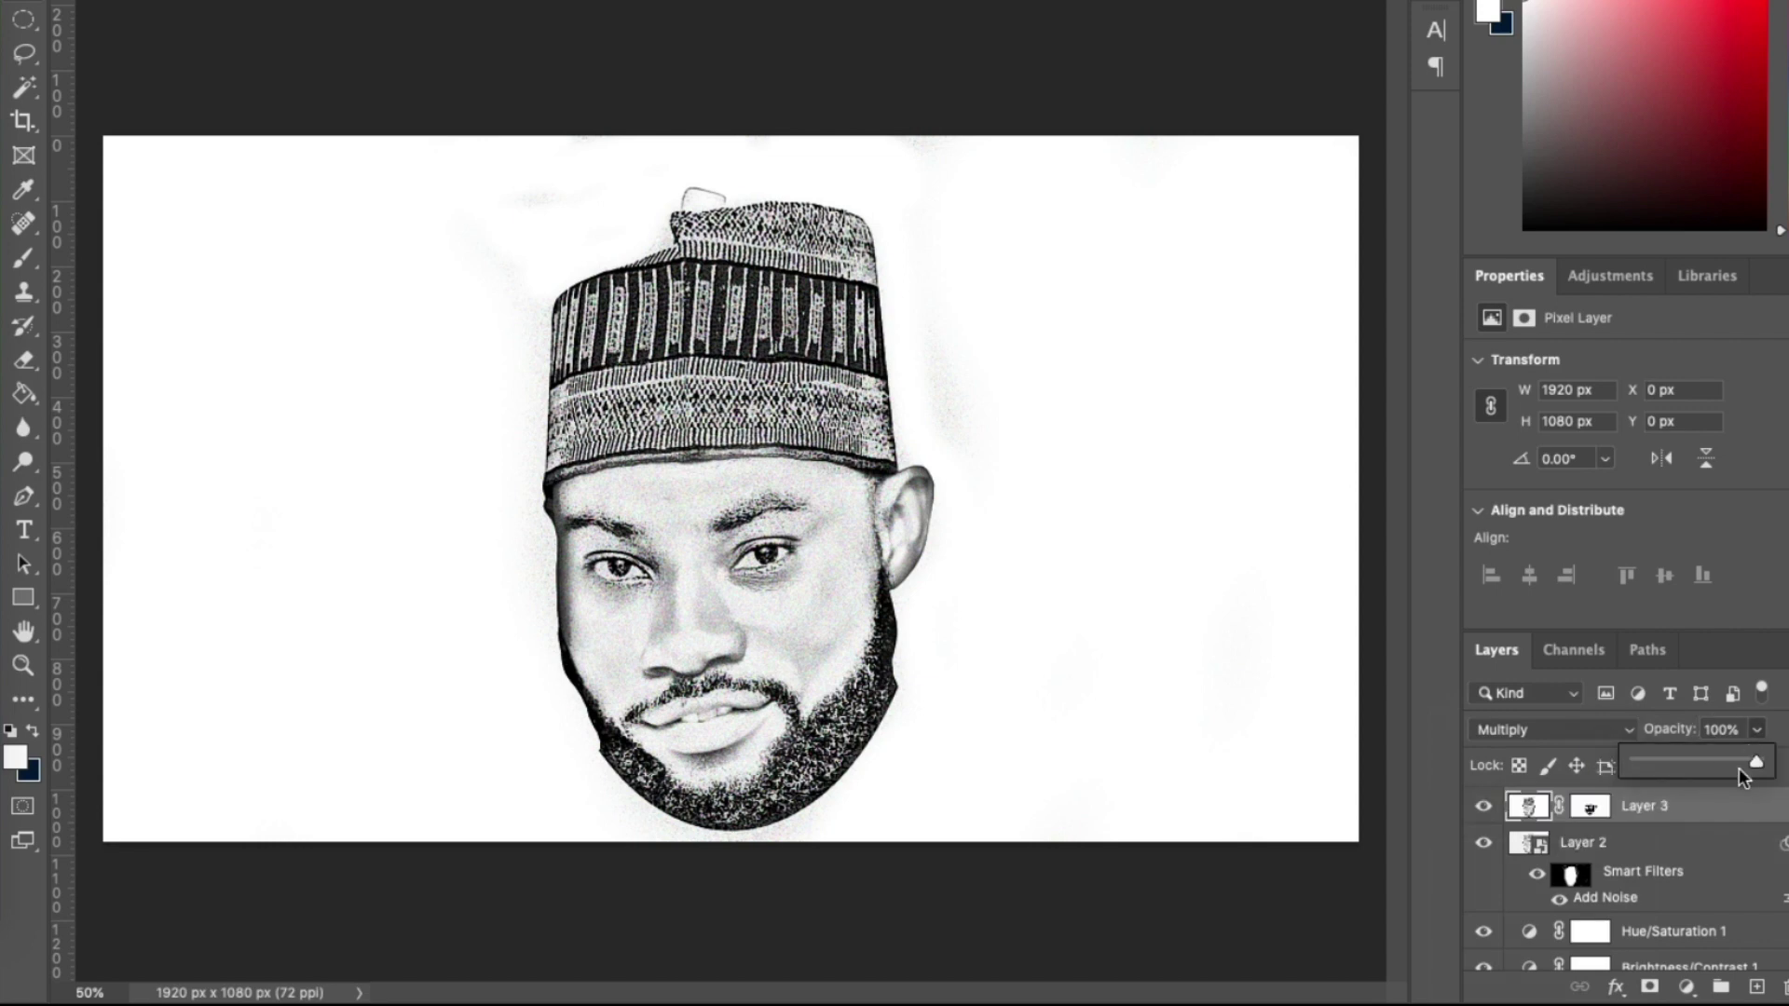
{"action": "left_click_drag", "start_coordinate": [1729, 763], "coordinate": [1725, 764]}
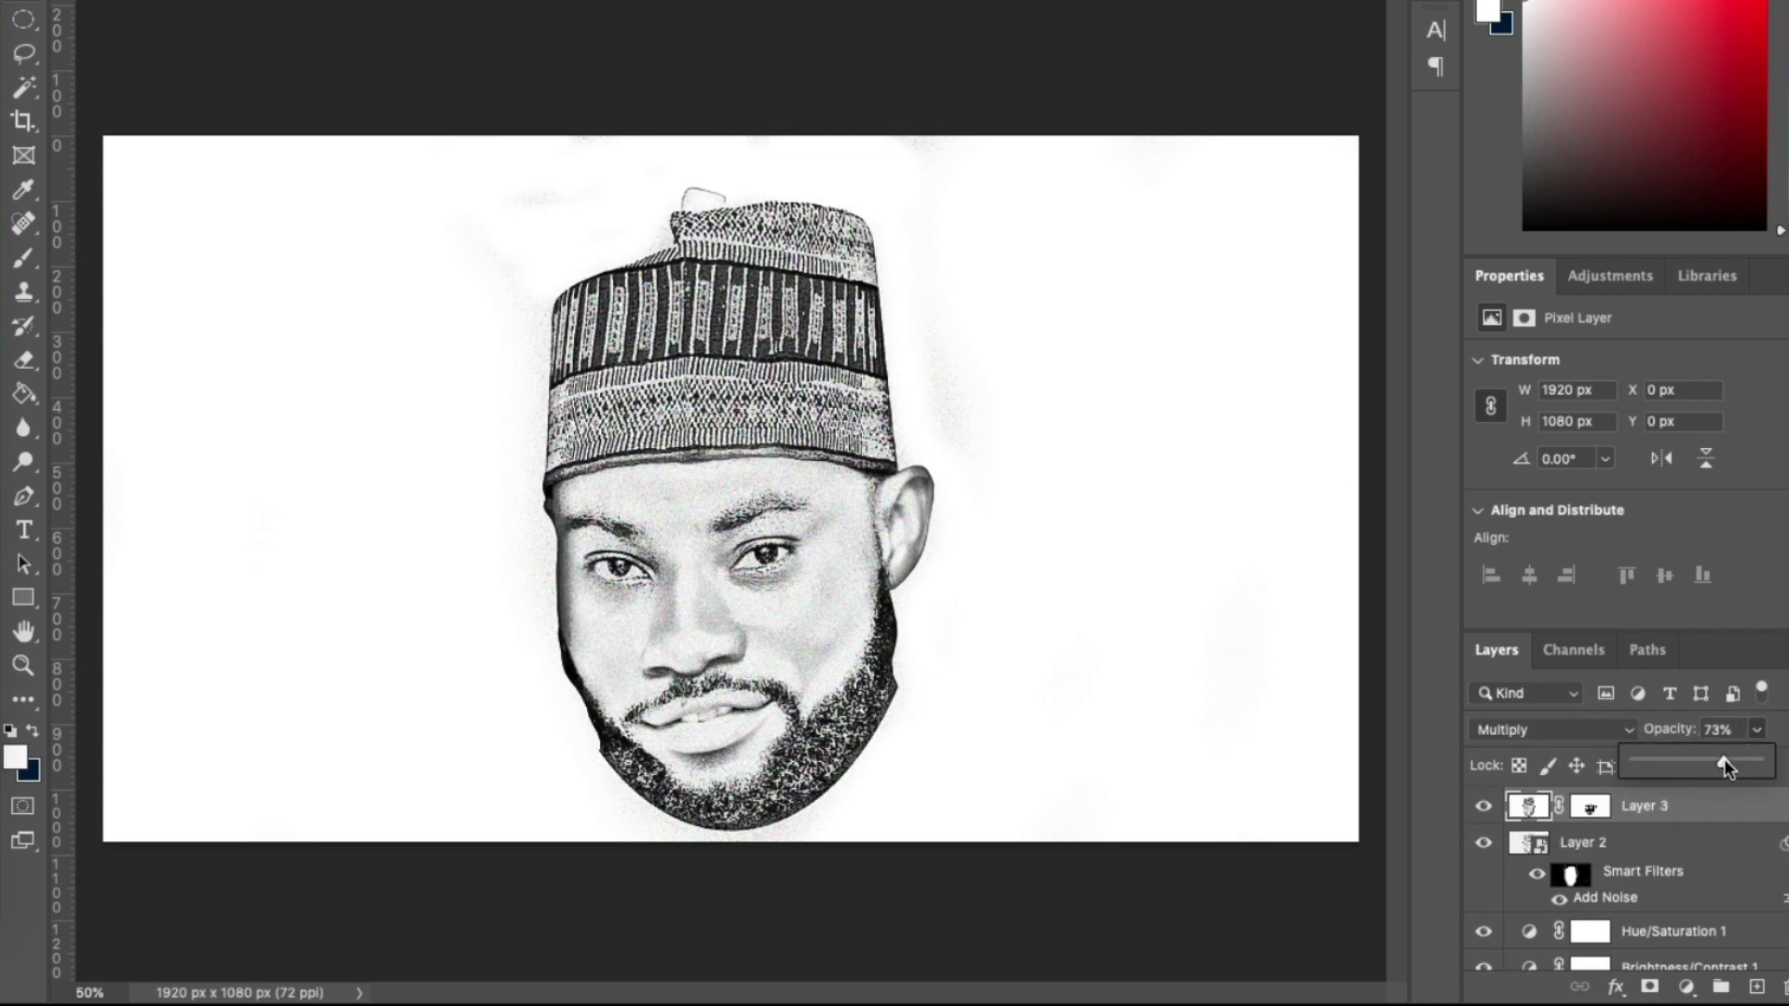
{"action": "left_click", "coordinate": [1757, 733]}
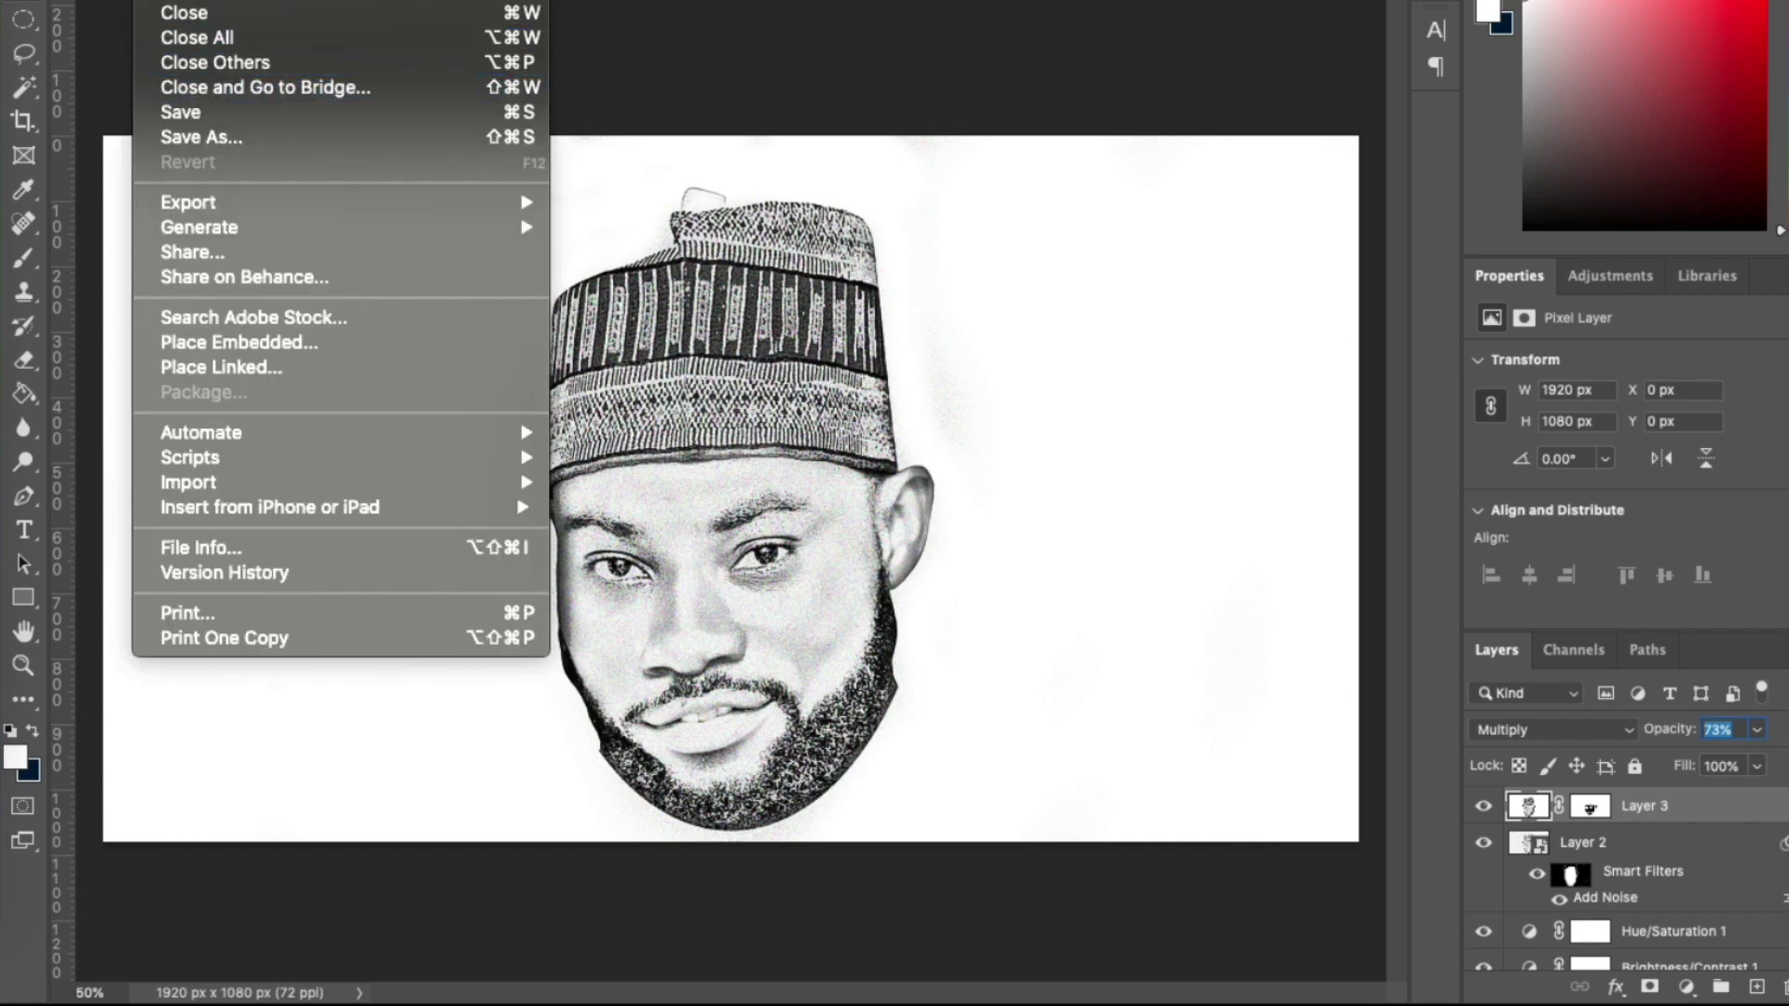
Open pencil.png and drag the pencil image into the portrait as Layer 4
{"action": "key", "text": "super+o"}
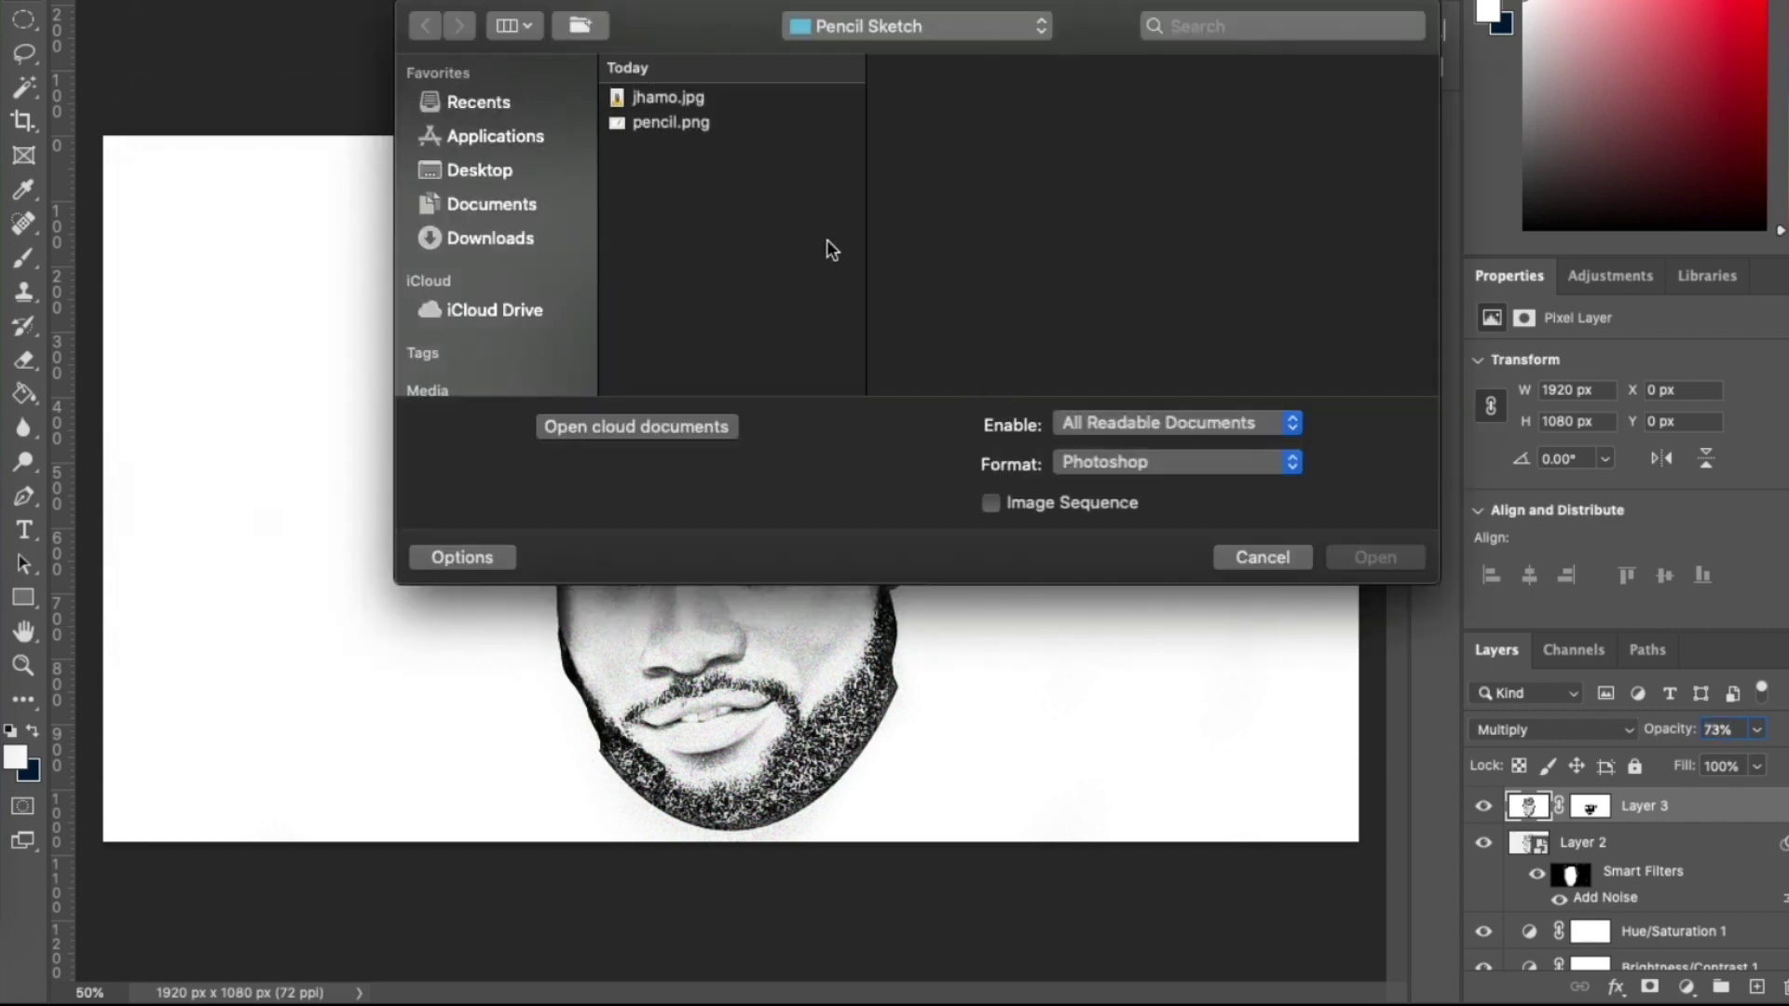
{"action": "left_click", "coordinate": [698, 128]}
{"action": "left_click", "coordinate": [1374, 557]}
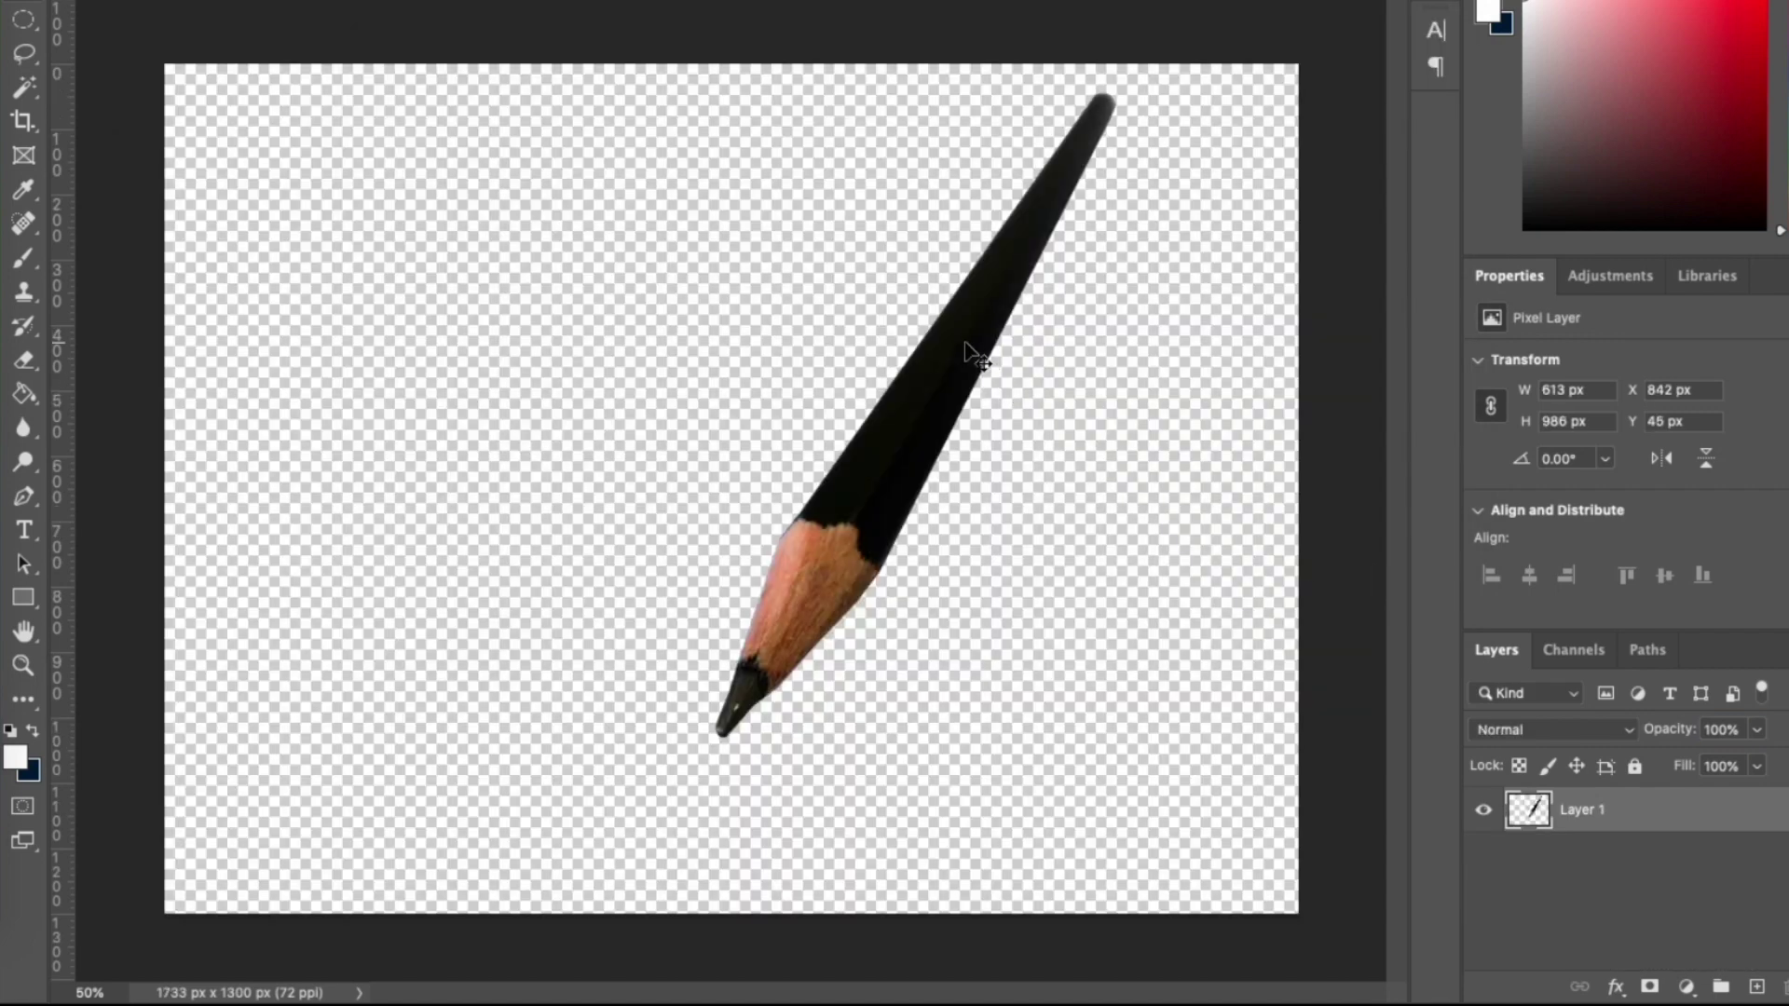
{"action": "mouse_move", "coordinate": [968, 352]}
{"action": "left_mouse_down"}
{"action": "mouse_move", "coordinate": [507, 108]}
{"action": "mouse_move", "coordinate": [506, 5]}
{"action": "mouse_move", "coordinate": [410, 19]}
{"action": "left_mouse_up"}
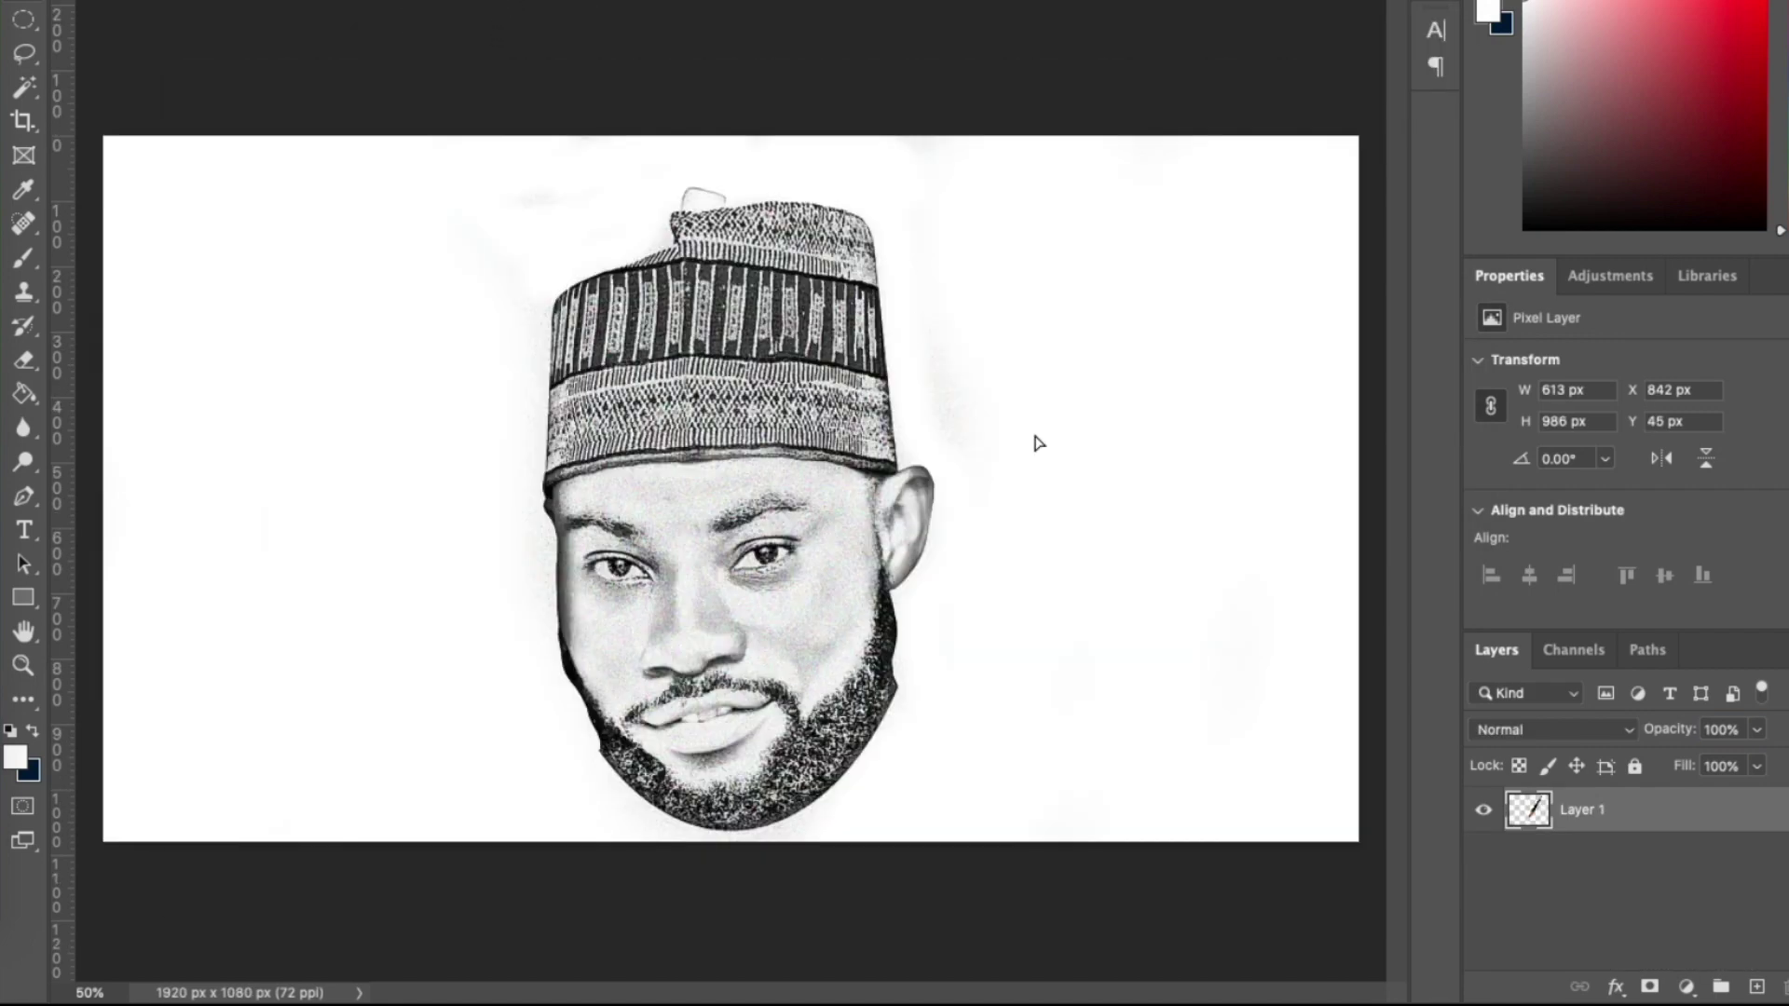
{"action": "mouse_move", "coordinate": [1039, 444]}
{"action": "left_mouse_down"}
{"action": "mouse_move", "coordinate": [1071, 419]}
{"action": "mouse_move", "coordinate": [1087, 485]}
{"action": "left_mouse_up"}
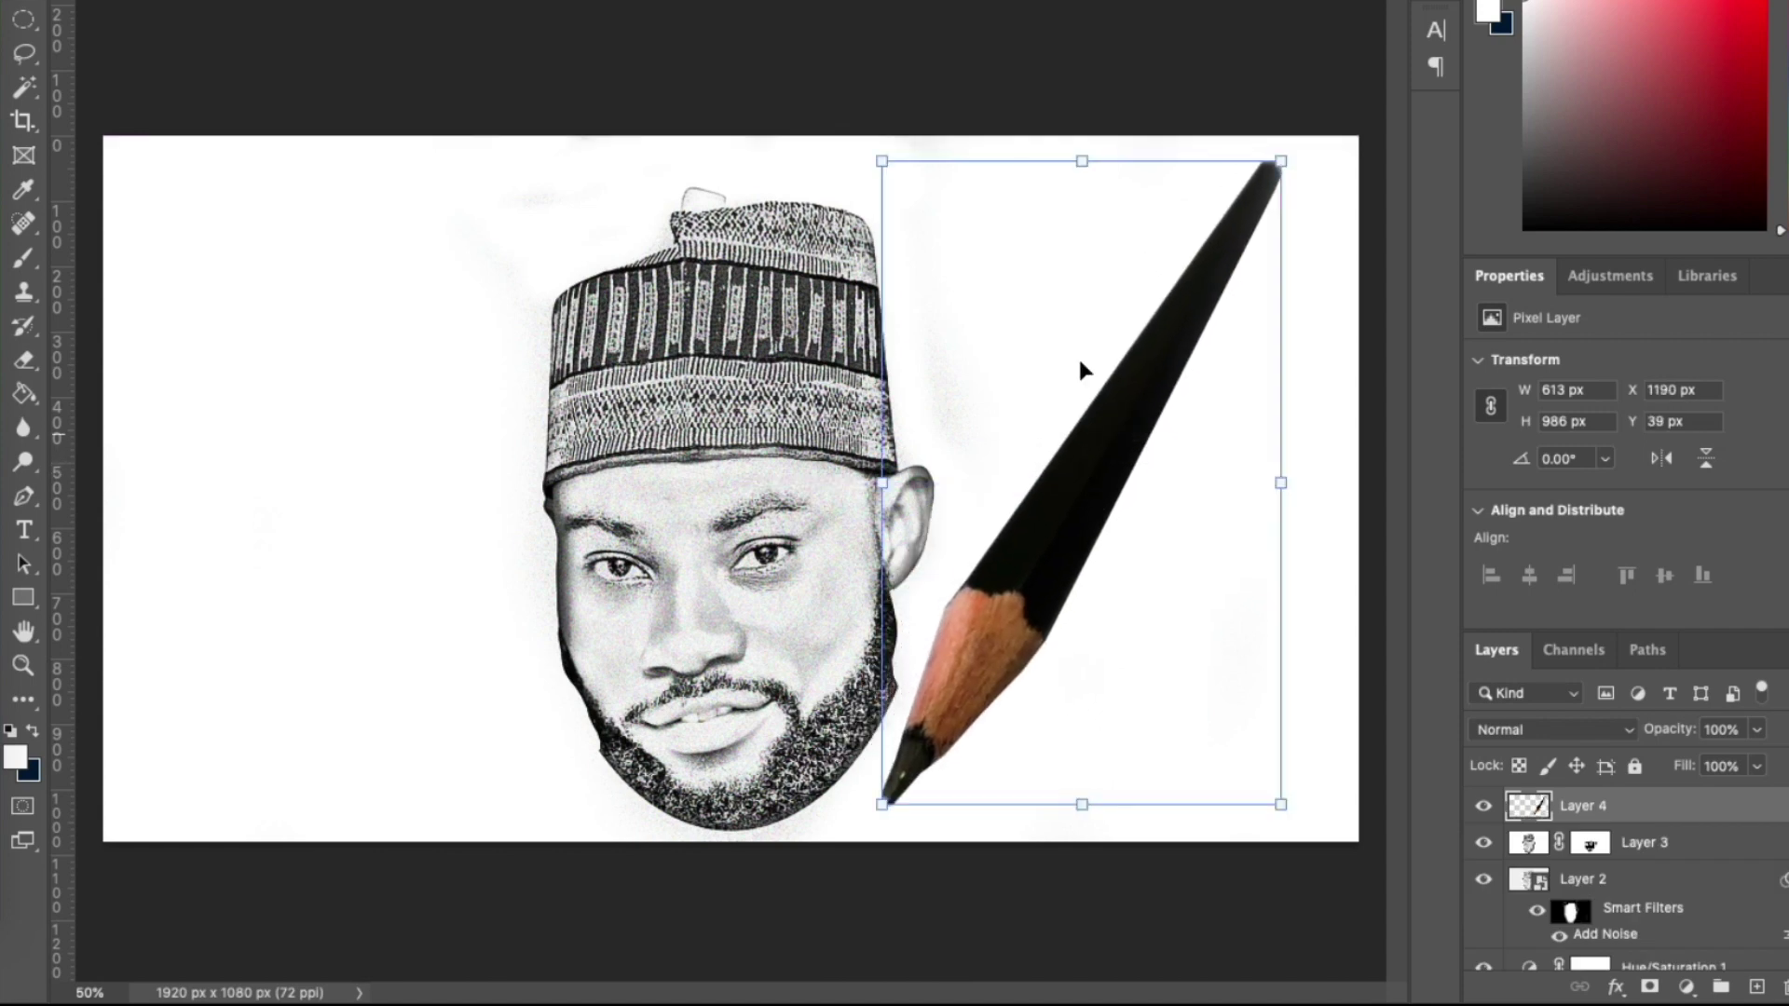
Shrink the pencil, move it up-right, and reshape it with a perspective transform
{"action": "left_click_drag", "start_coordinate": [1277, 164], "coordinate": [1140, 389]}
{"action": "mouse_move", "coordinate": [1048, 545]}
{"action": "left_mouse_down"}
{"action": "mouse_move", "coordinate": [1163, 376]}
{"action": "mouse_move", "coordinate": [1134, 338]}
{"action": "mouse_move", "coordinate": [1176, 324]}
{"action": "left_mouse_up"}
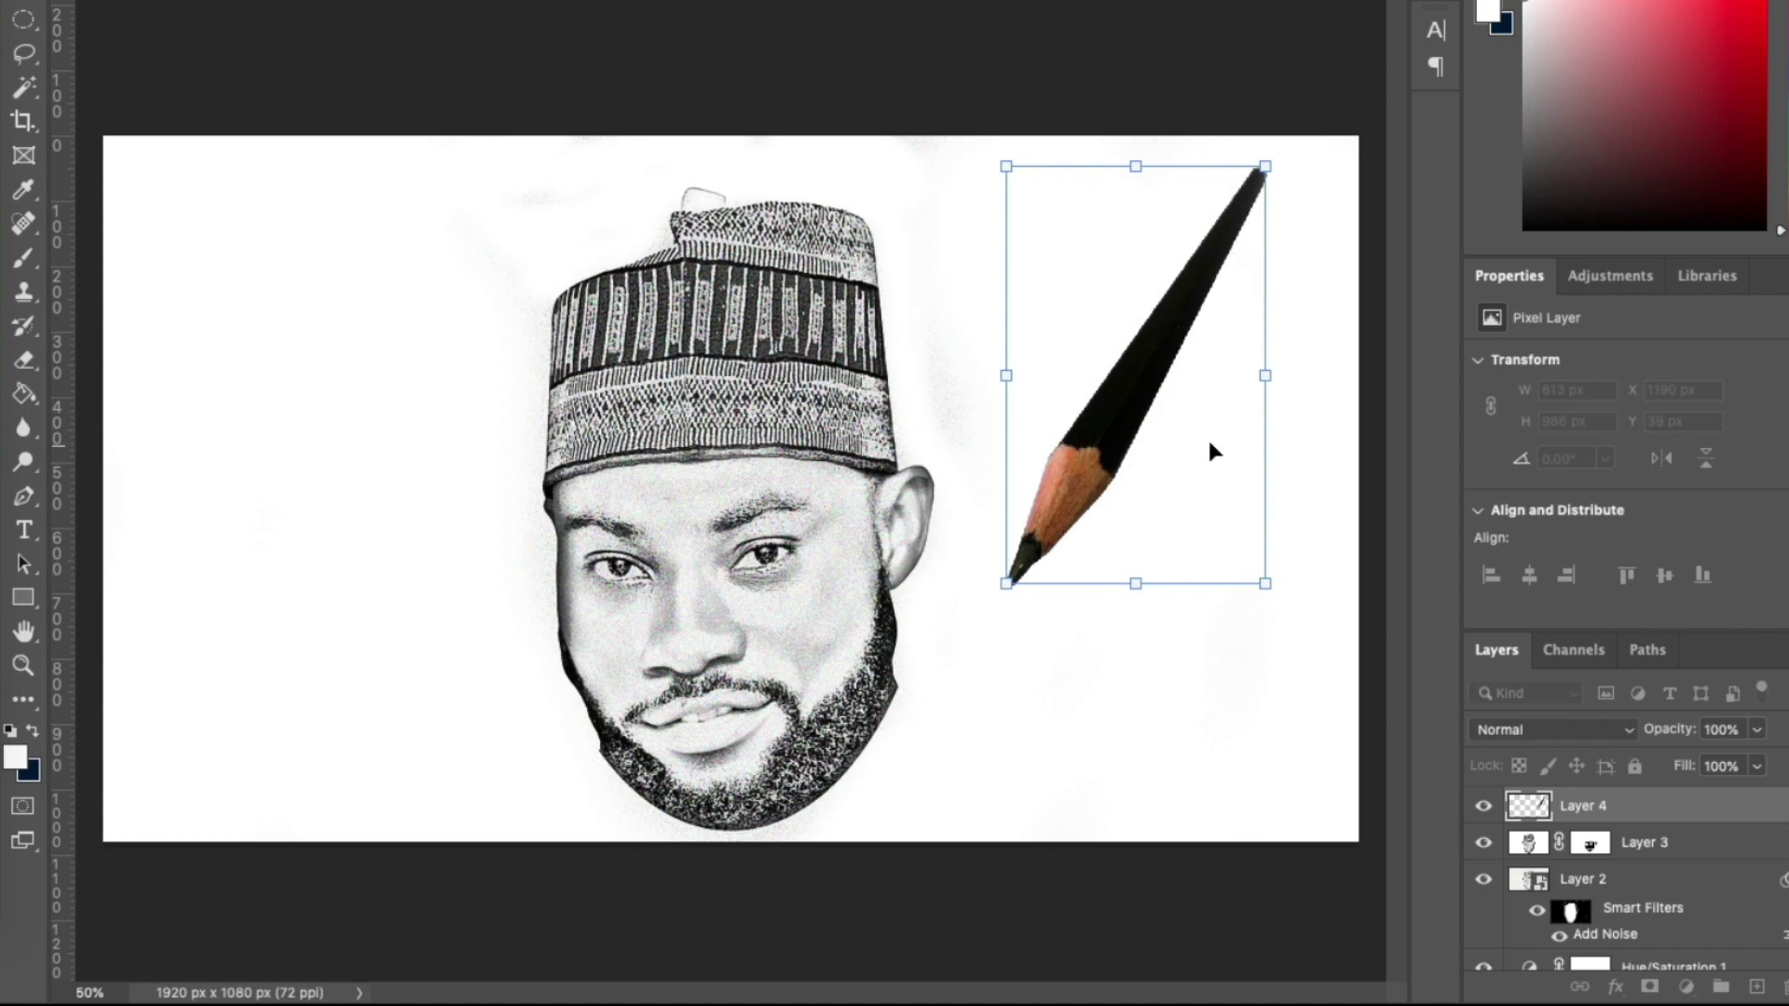
{"action": "right_click", "coordinate": [1149, 406]}
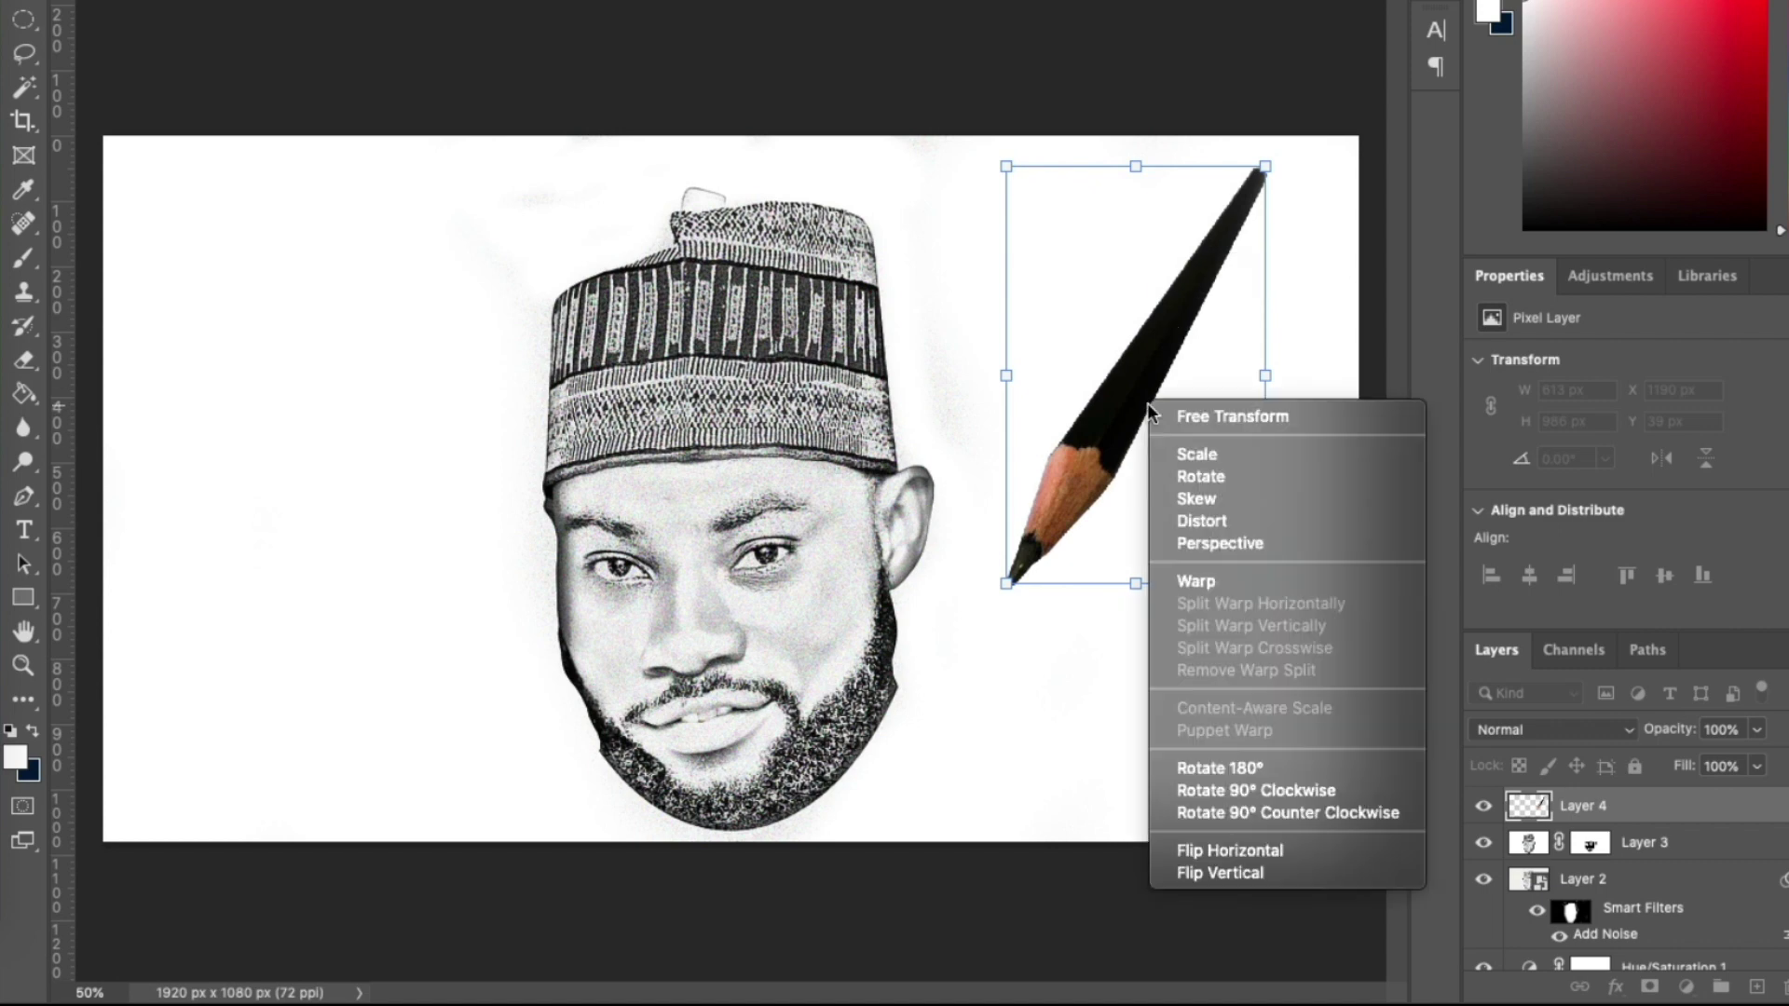
{"action": "left_click", "coordinate": [1253, 544]}
{"action": "left_click_drag", "start_coordinate": [1265, 585], "coordinate": [1268, 562]}
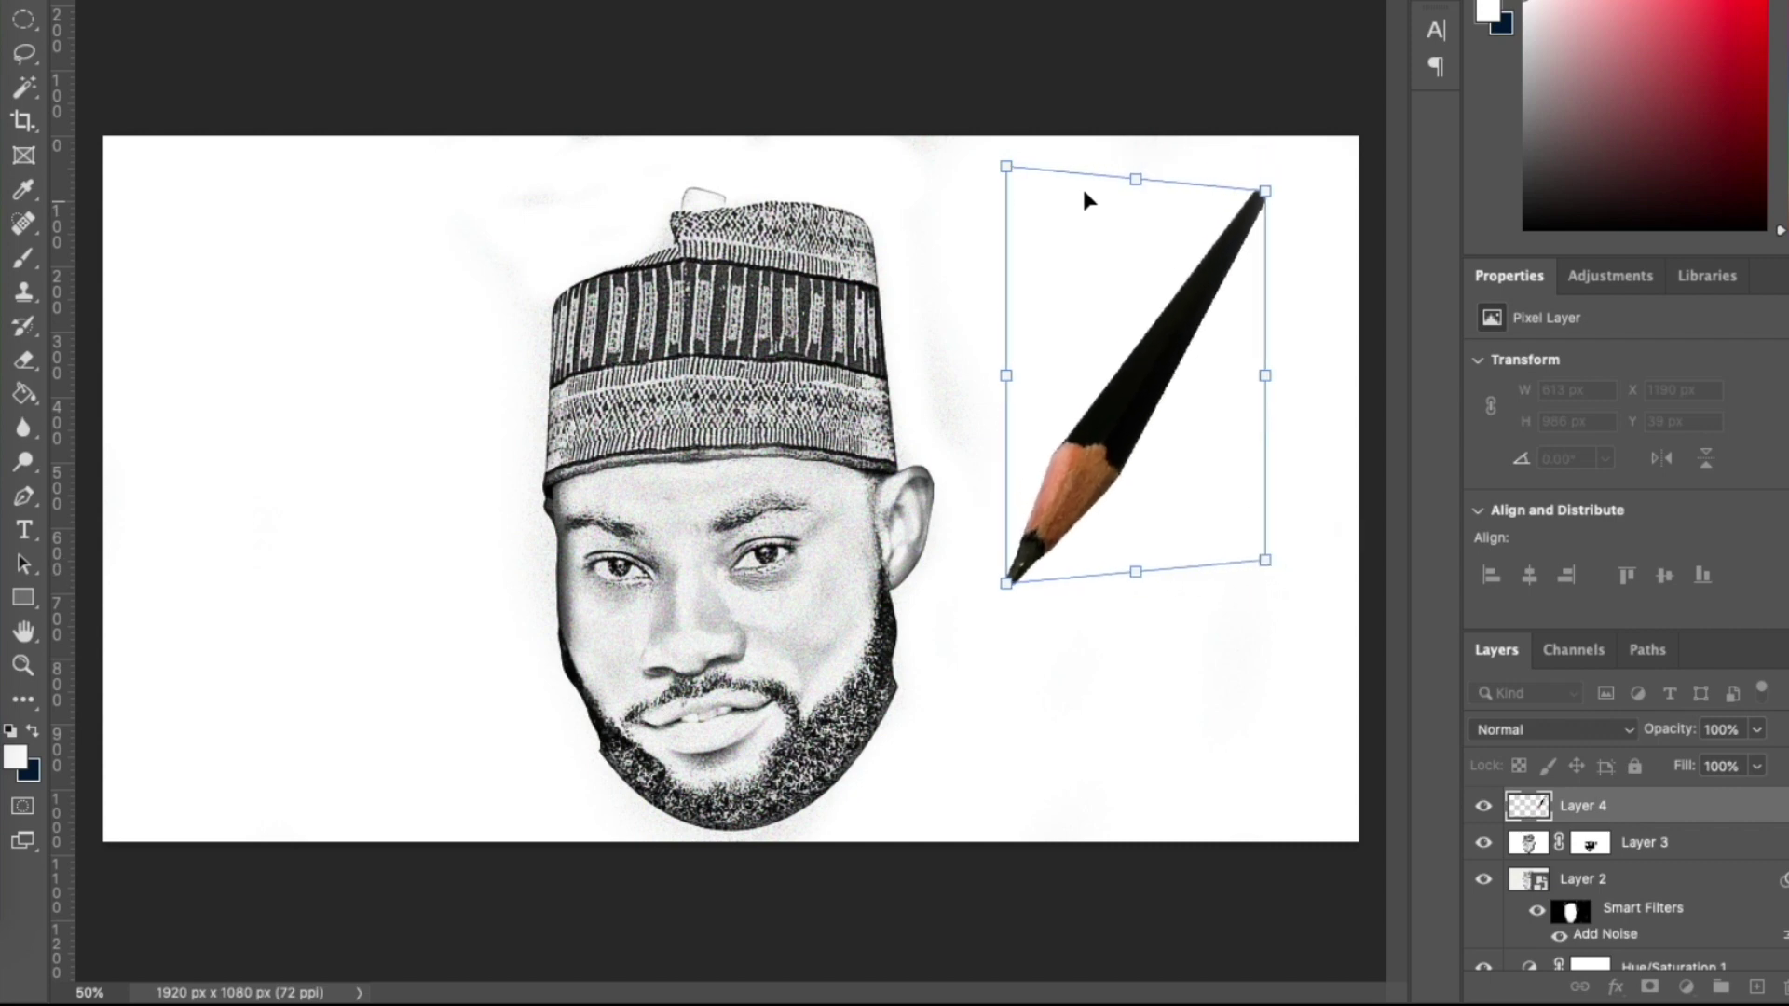
{"action": "mouse_move", "coordinate": [1013, 168]}
{"action": "left_mouse_down"}
{"action": "mouse_move", "coordinate": [1025, 196]}
{"action": "mouse_move", "coordinate": [1006, 197]}
{"action": "left_mouse_up"}
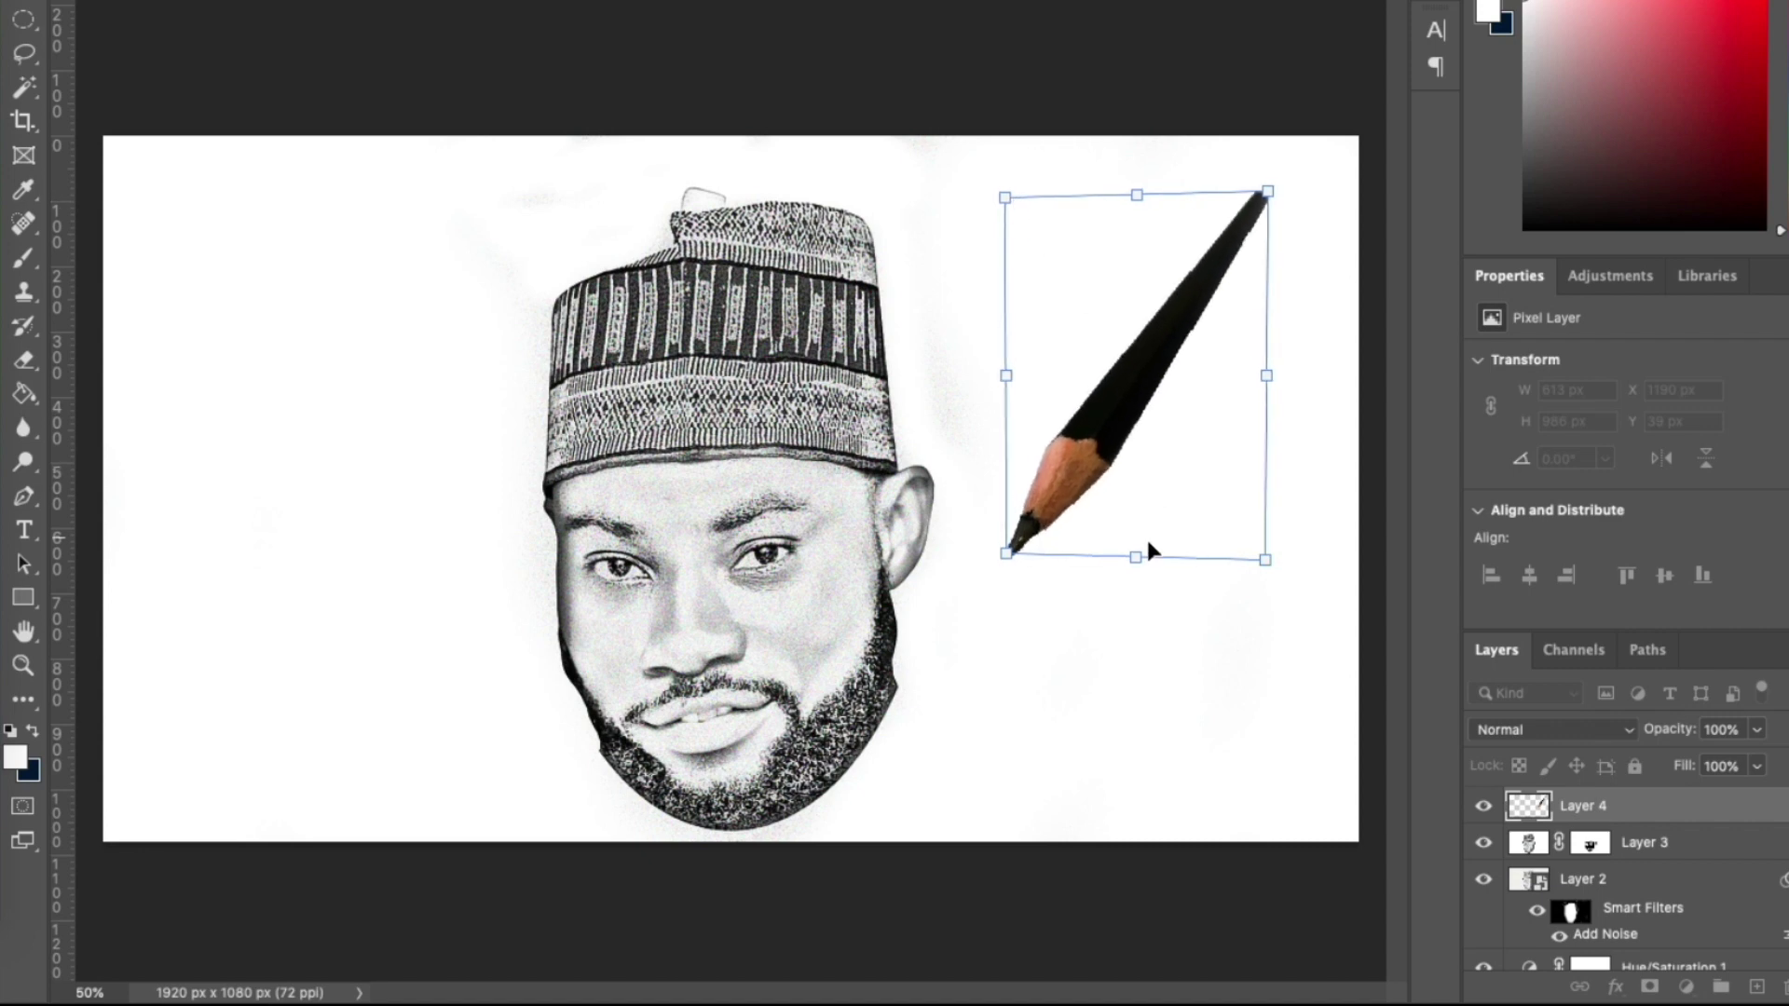
{"action": "left_click_drag", "start_coordinate": [1005, 560], "coordinate": [1006, 566]}
{"action": "left_click_drag", "start_coordinate": [1264, 563], "coordinate": [1263, 553]}
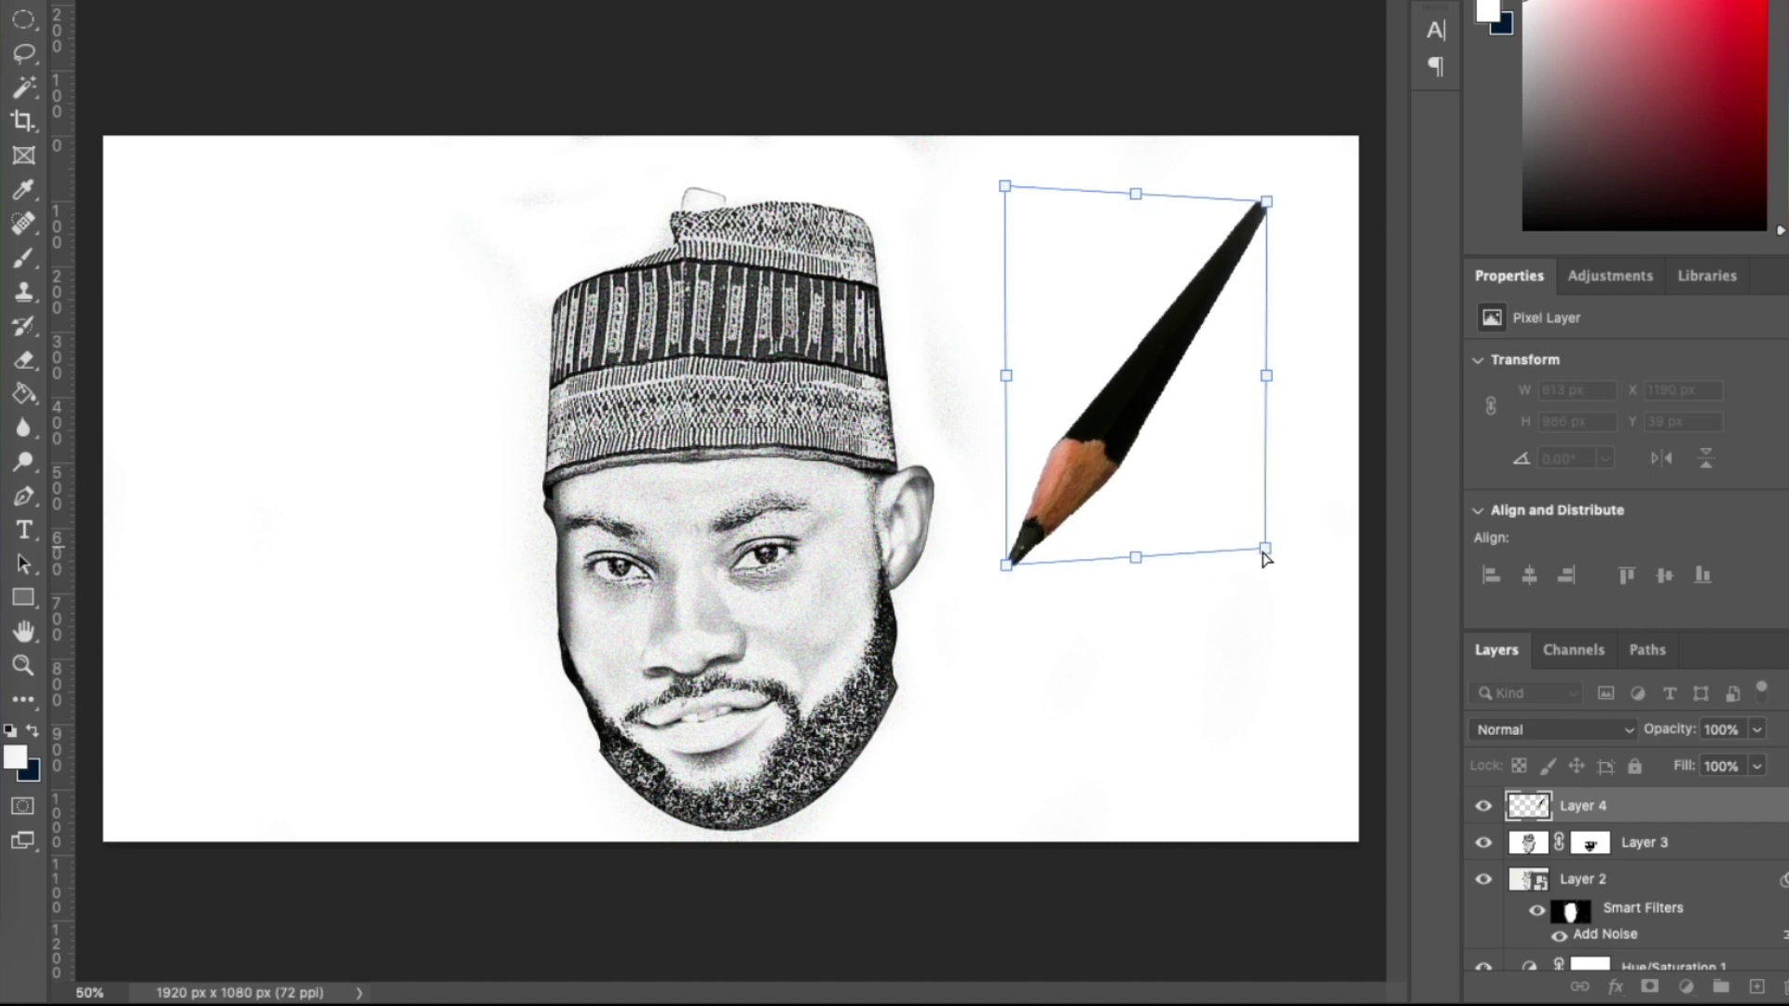
{"action": "left_click_drag", "start_coordinate": [1006, 189], "coordinate": [1012, 208]}
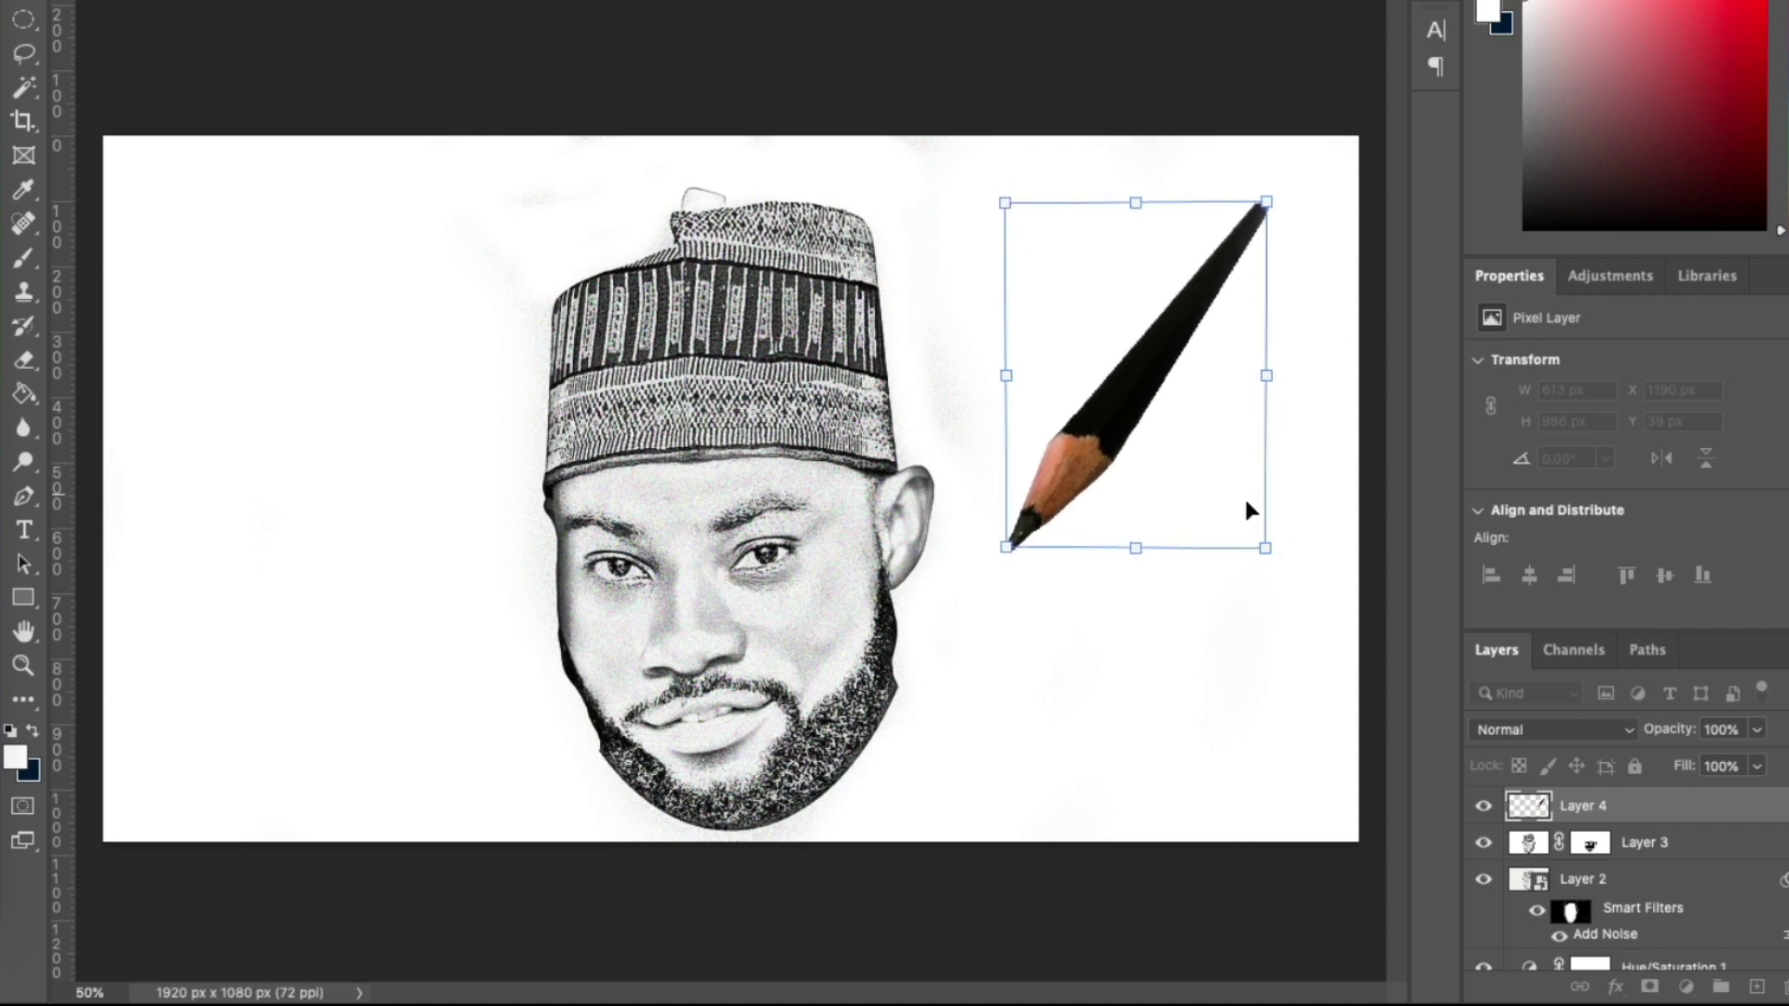
{"action": "key", "text": "Return"}
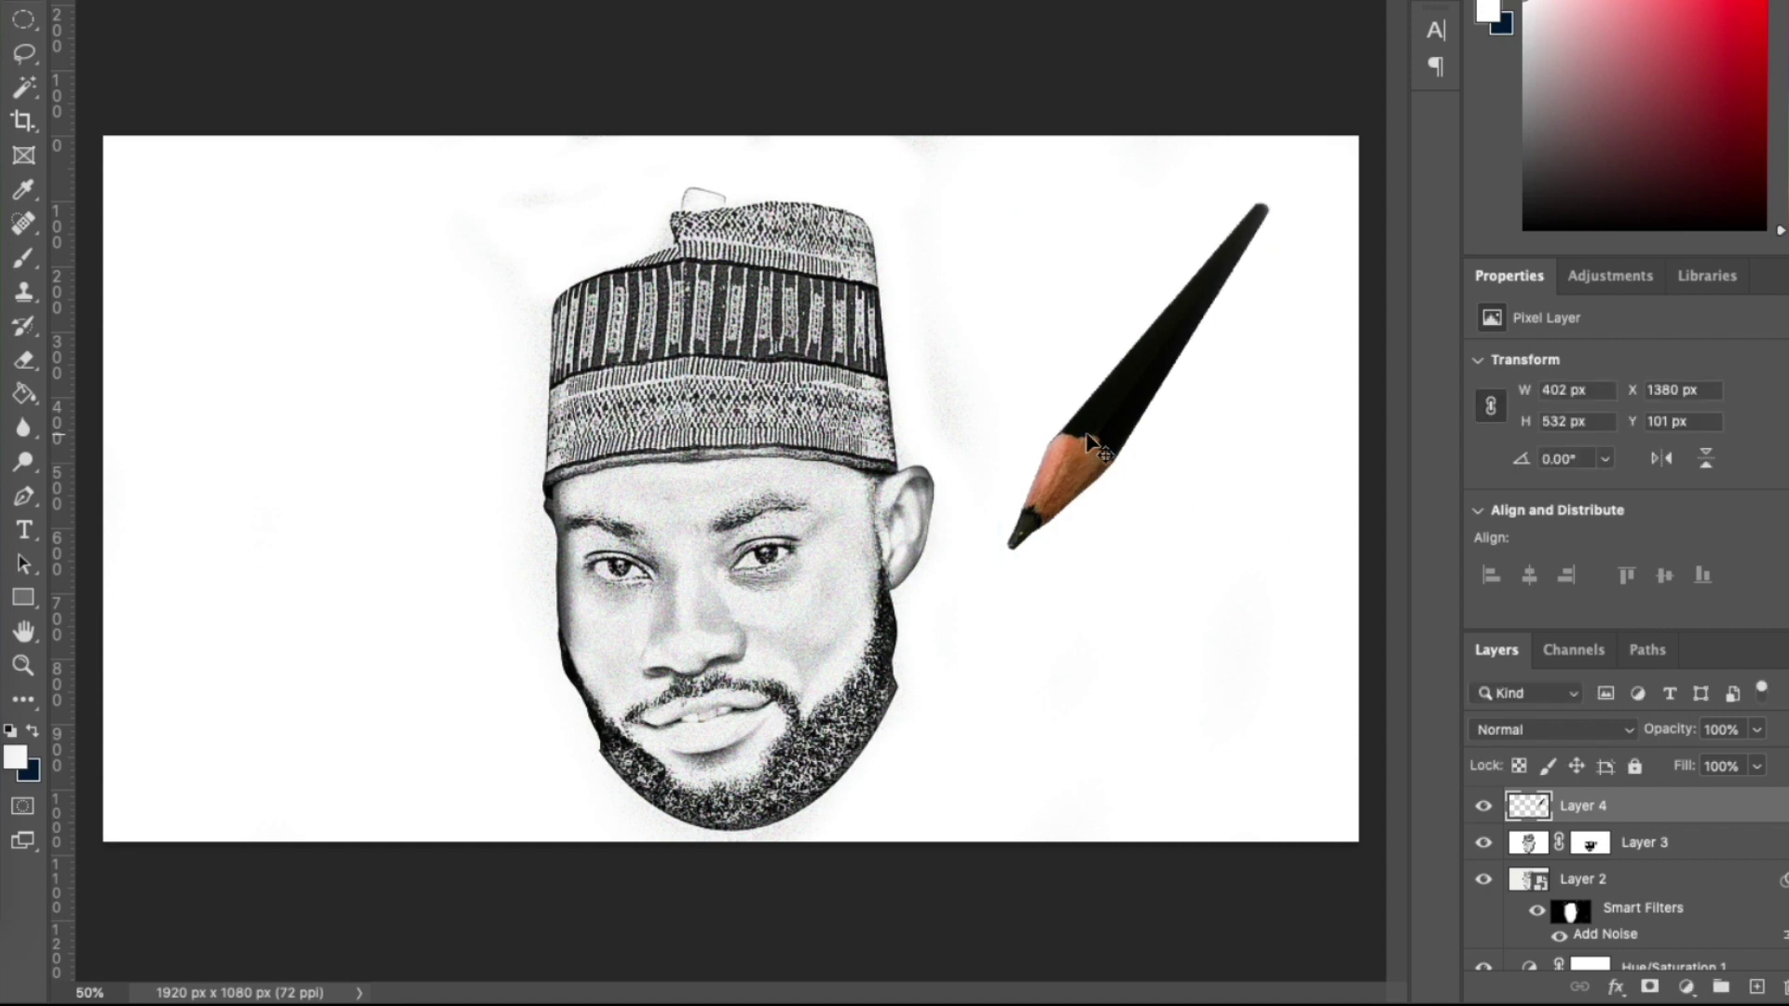
Rotate and position the pencil against the cheek so its tip meets the beard
{"action": "left_click_drag", "start_coordinate": [1081, 452], "coordinate": [997, 516]}
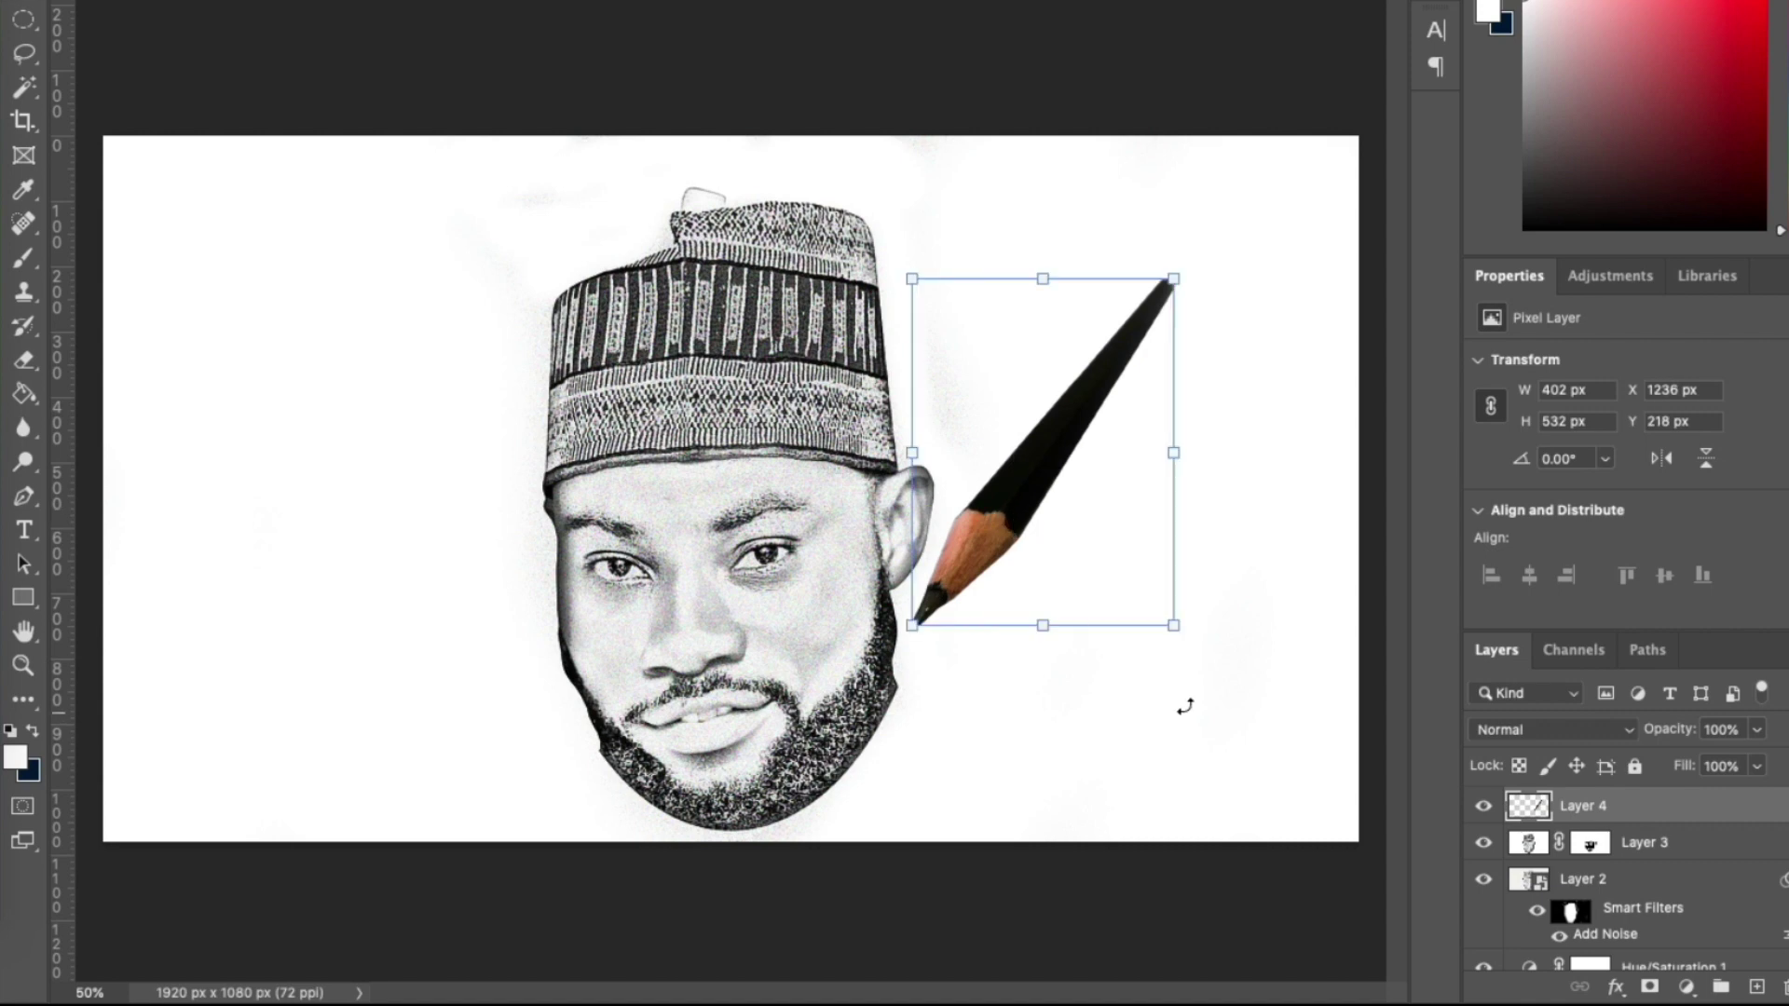
{"action": "left_click_drag", "start_coordinate": [1184, 706], "coordinate": [1190, 624]}
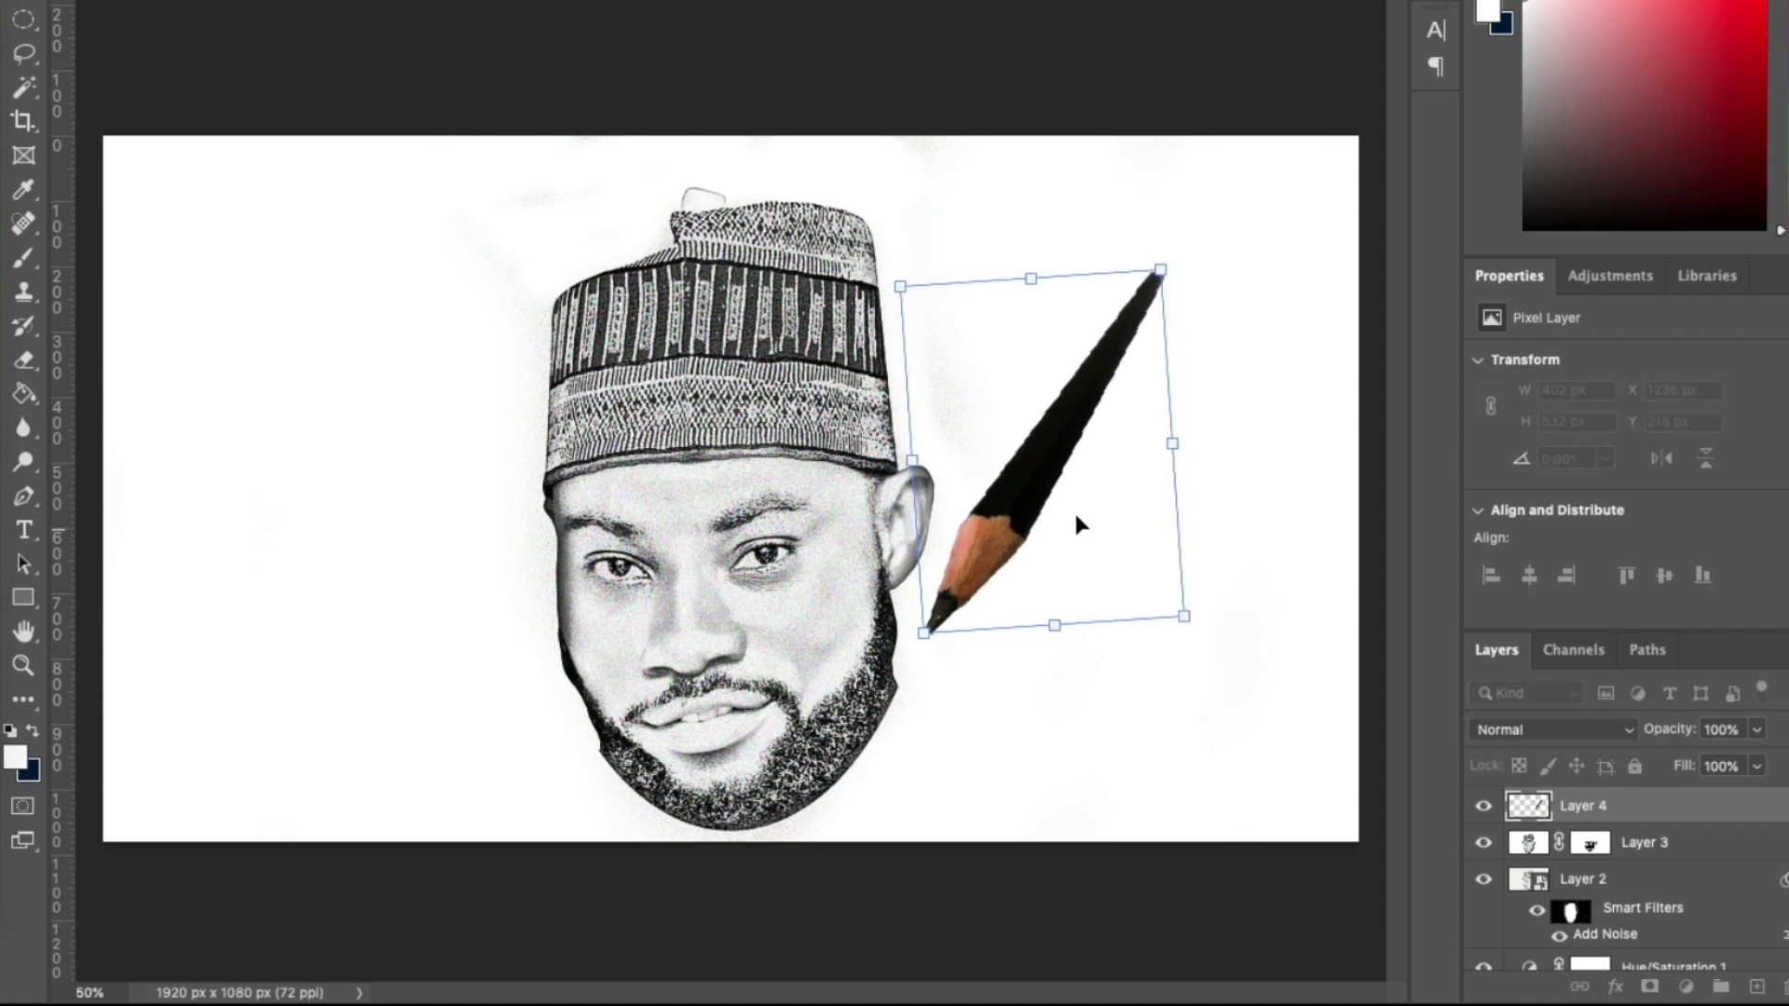
{"action": "mouse_move", "coordinate": [1076, 522]}
{"action": "left_mouse_down"}
{"action": "mouse_move", "coordinate": [1048, 423]}
{"action": "mouse_move", "coordinate": [1009, 526]}
{"action": "left_mouse_up"}
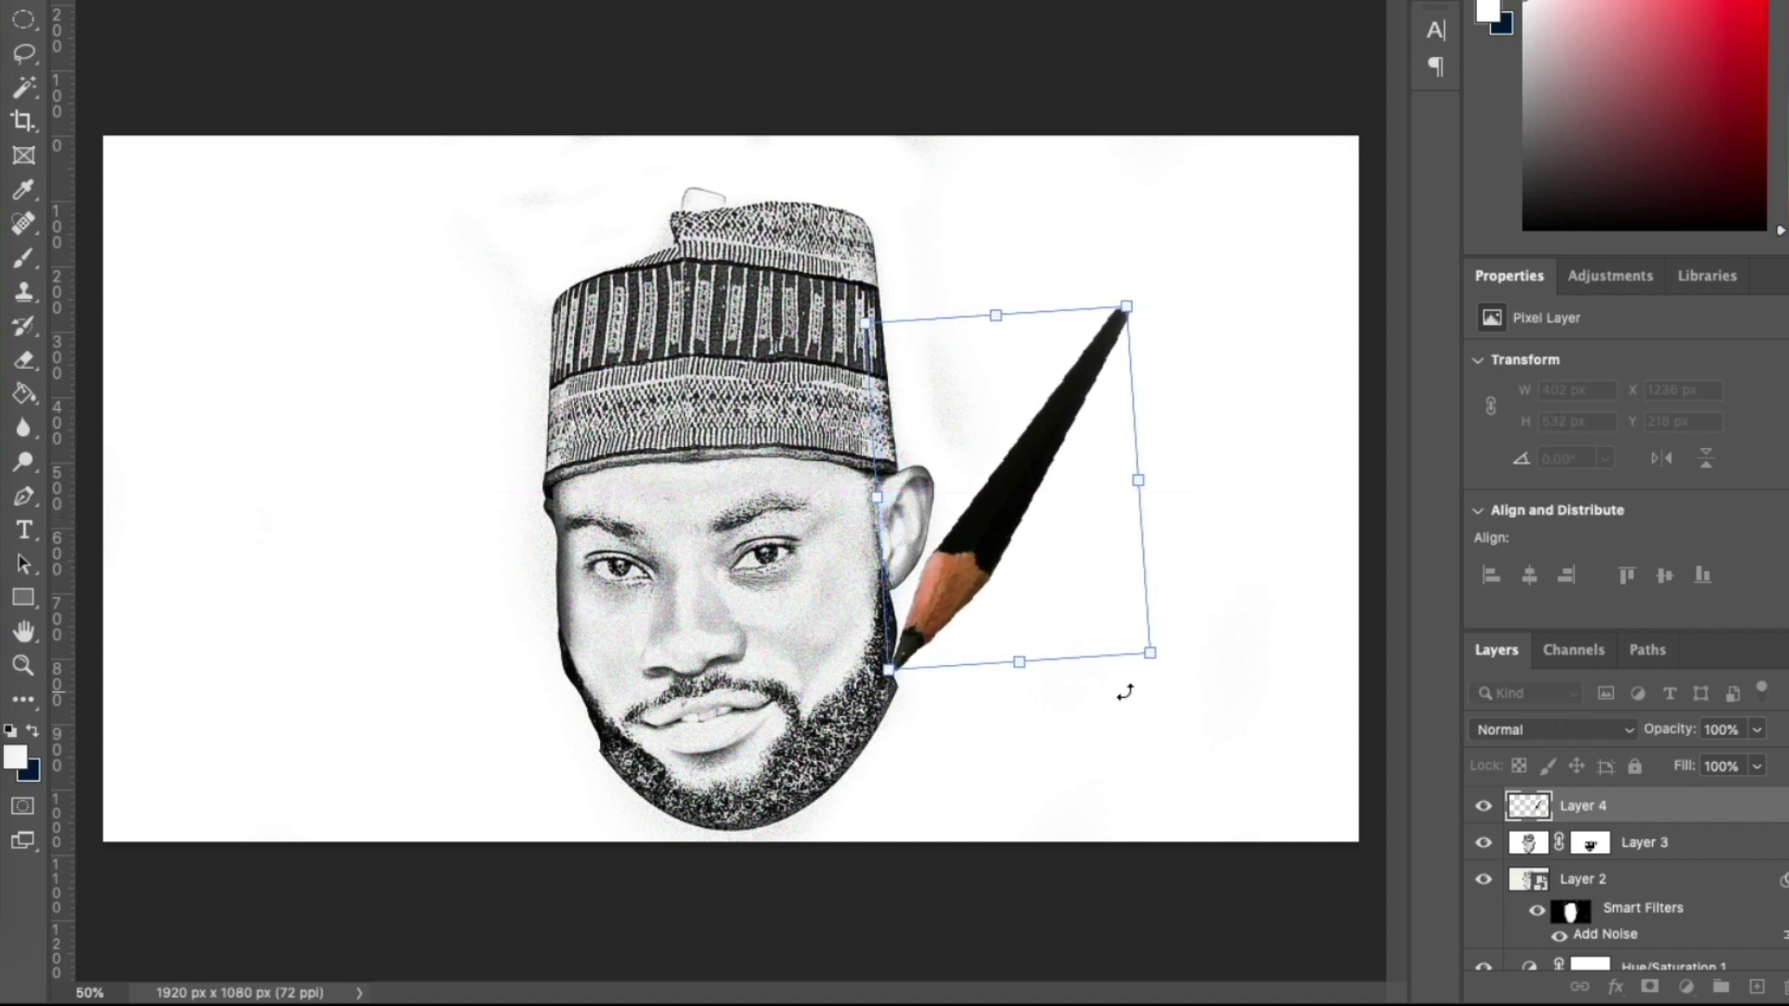
{"action": "left_click_drag", "start_coordinate": [1180, 703], "coordinate": [1176, 664]}
{"action": "left_click_drag", "start_coordinate": [993, 505], "coordinate": [995, 504]}
{"action": "key", "text": "Return"}
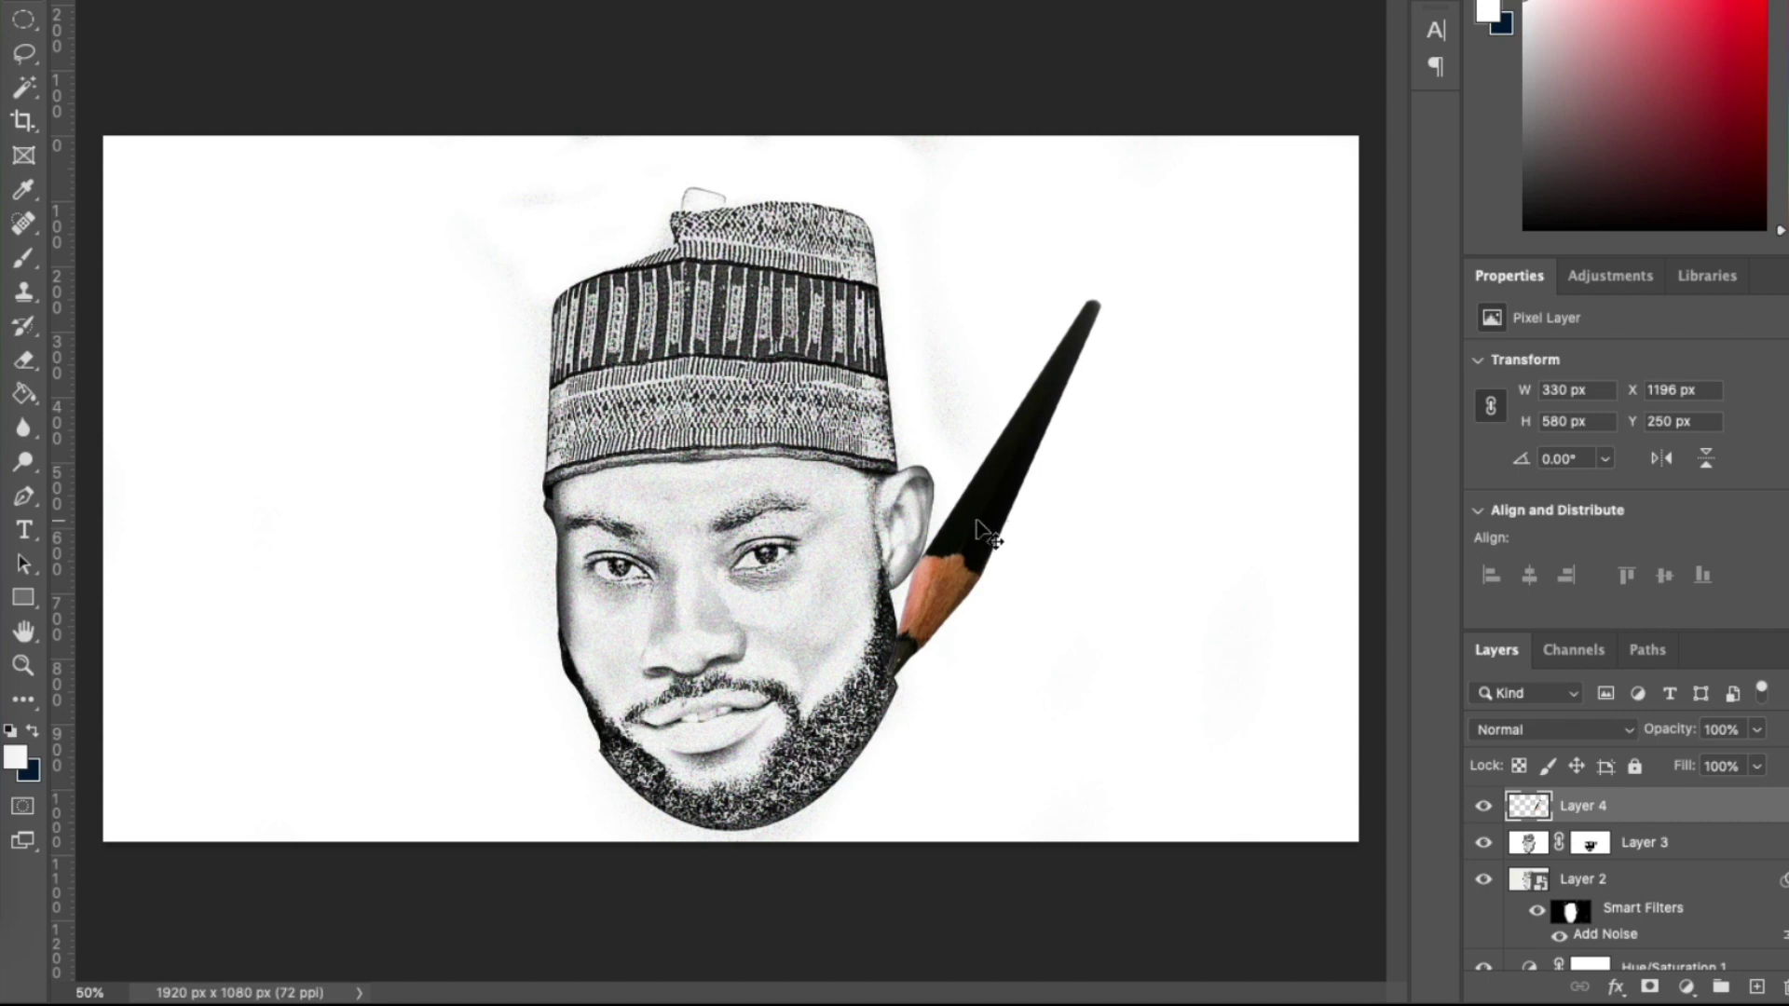
{"action": "left_click_drag", "start_coordinate": [974, 526], "coordinate": [962, 610]}
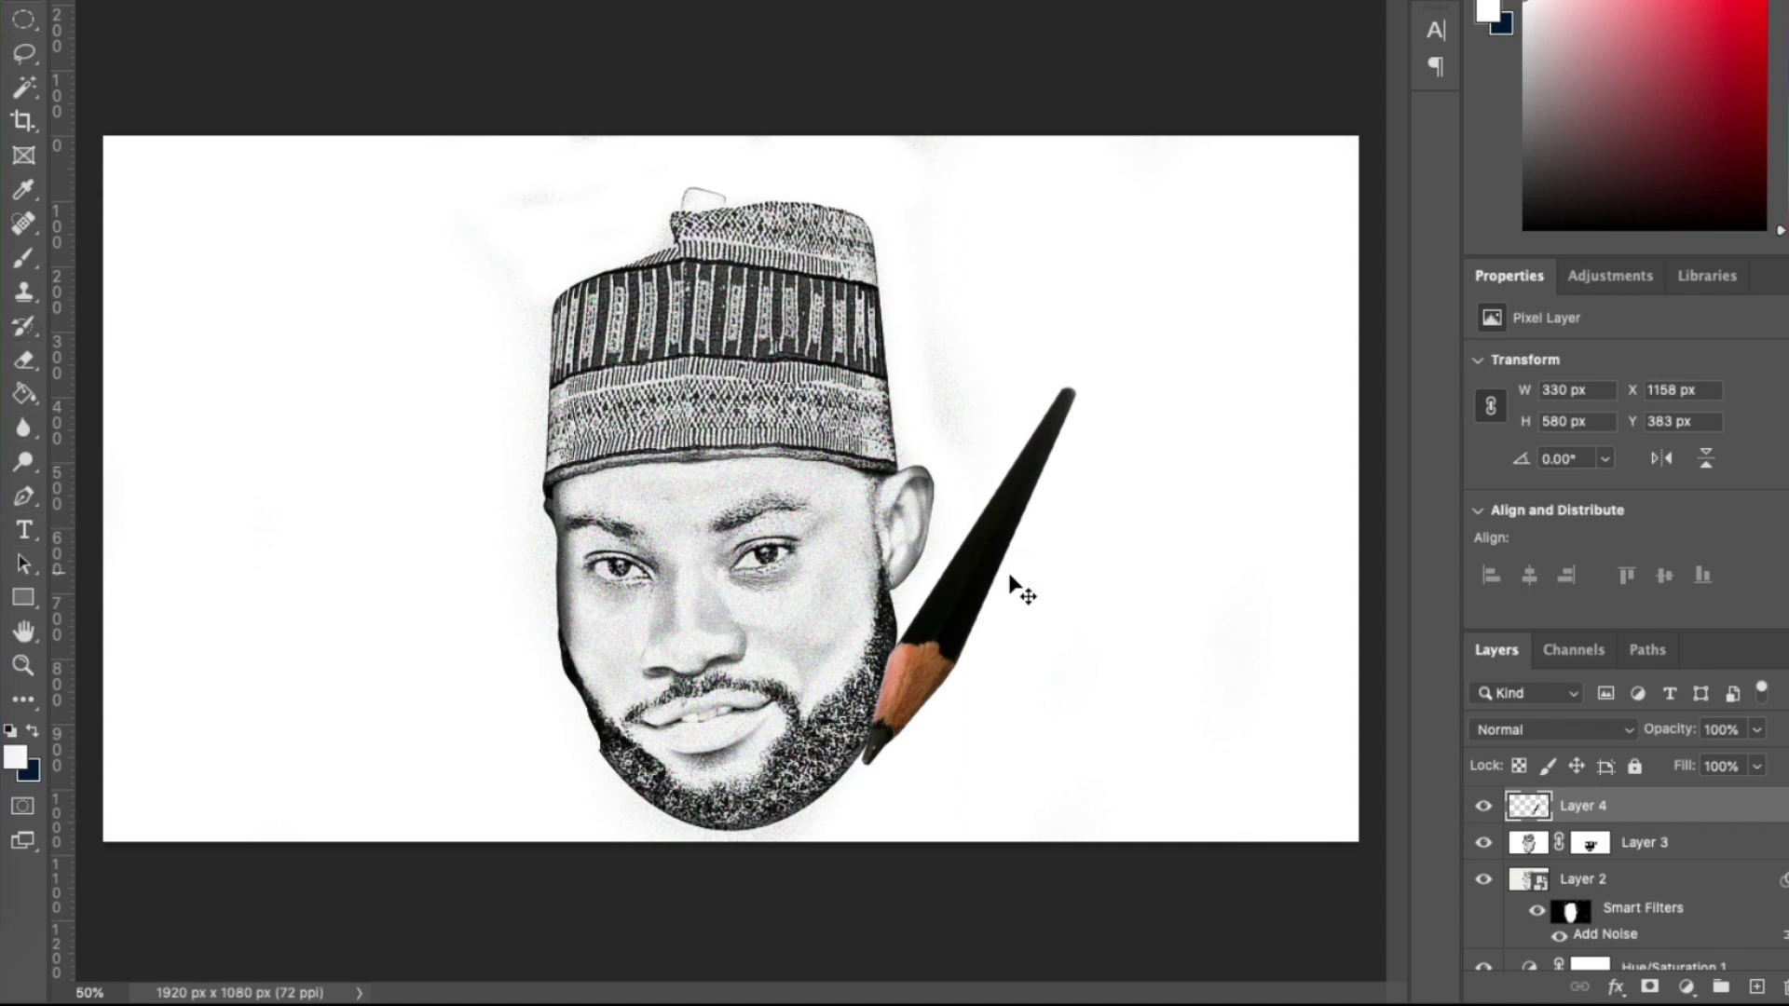
{"action": "left_click", "coordinate": [1524, 808], "text": "ctrl"}
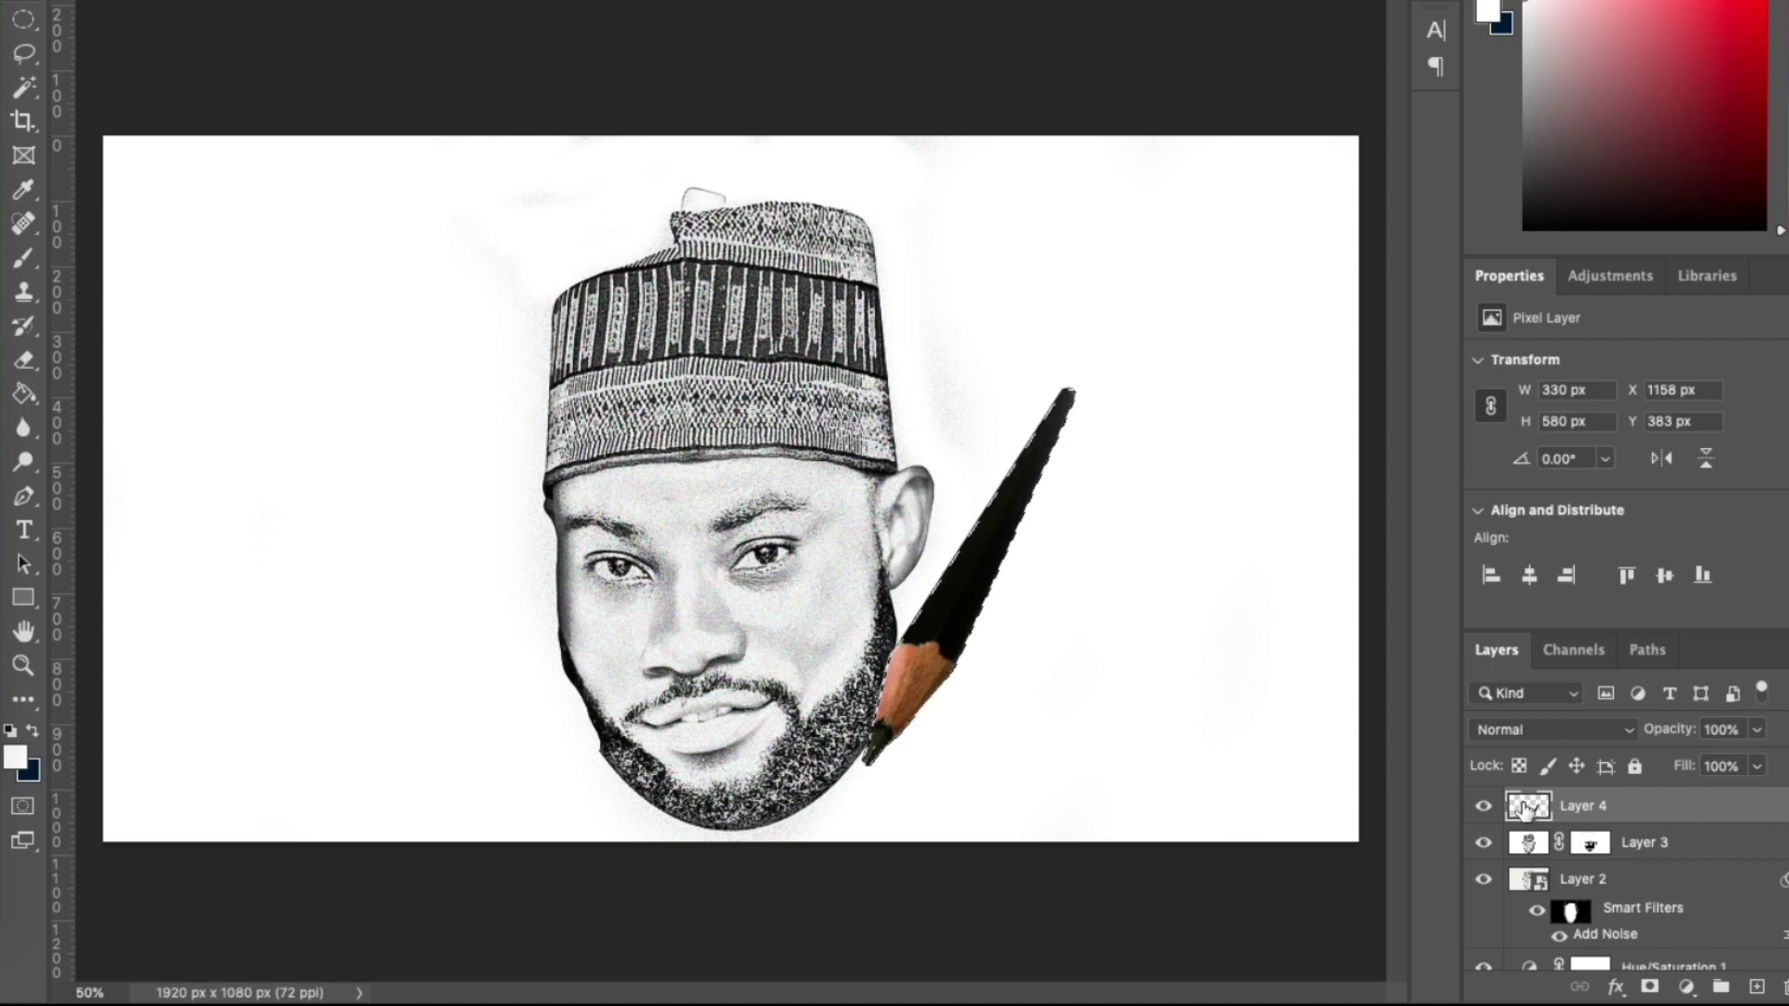
Fill the pencil-shaped selection with black on a new Layer 5, then deselect
{"action": "left_click", "coordinate": [1756, 987]}
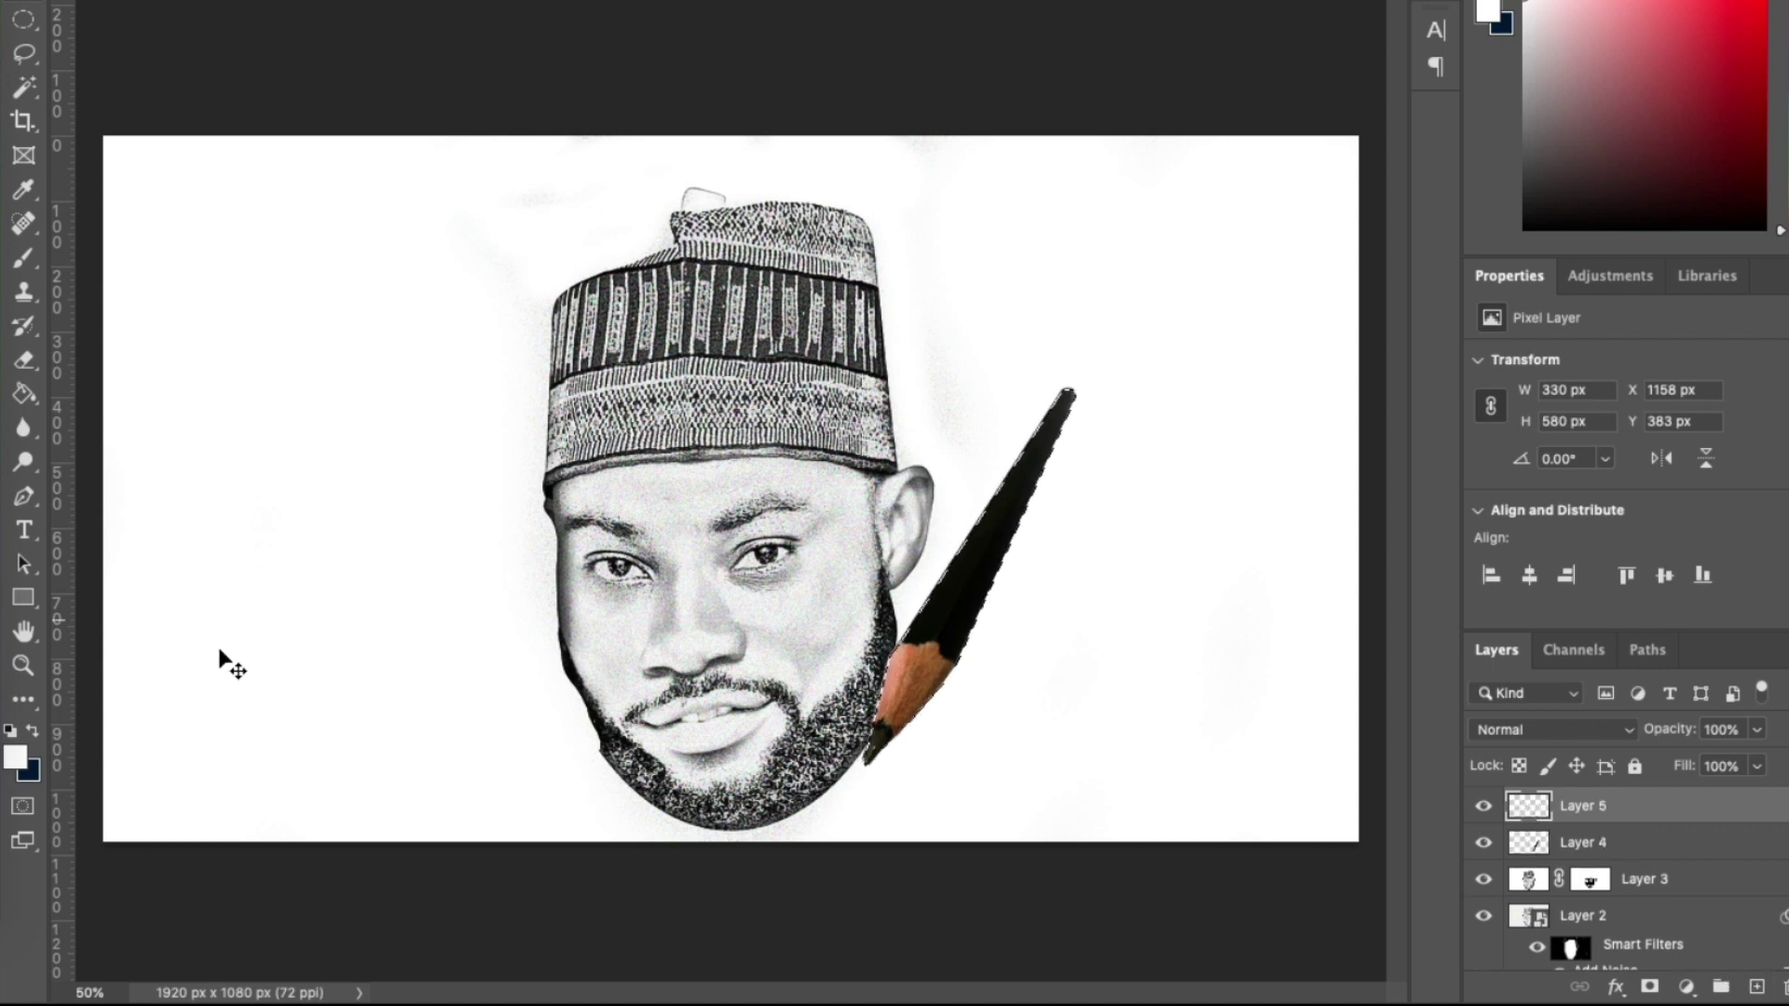
{"action": "left_click", "coordinate": [32, 731]}
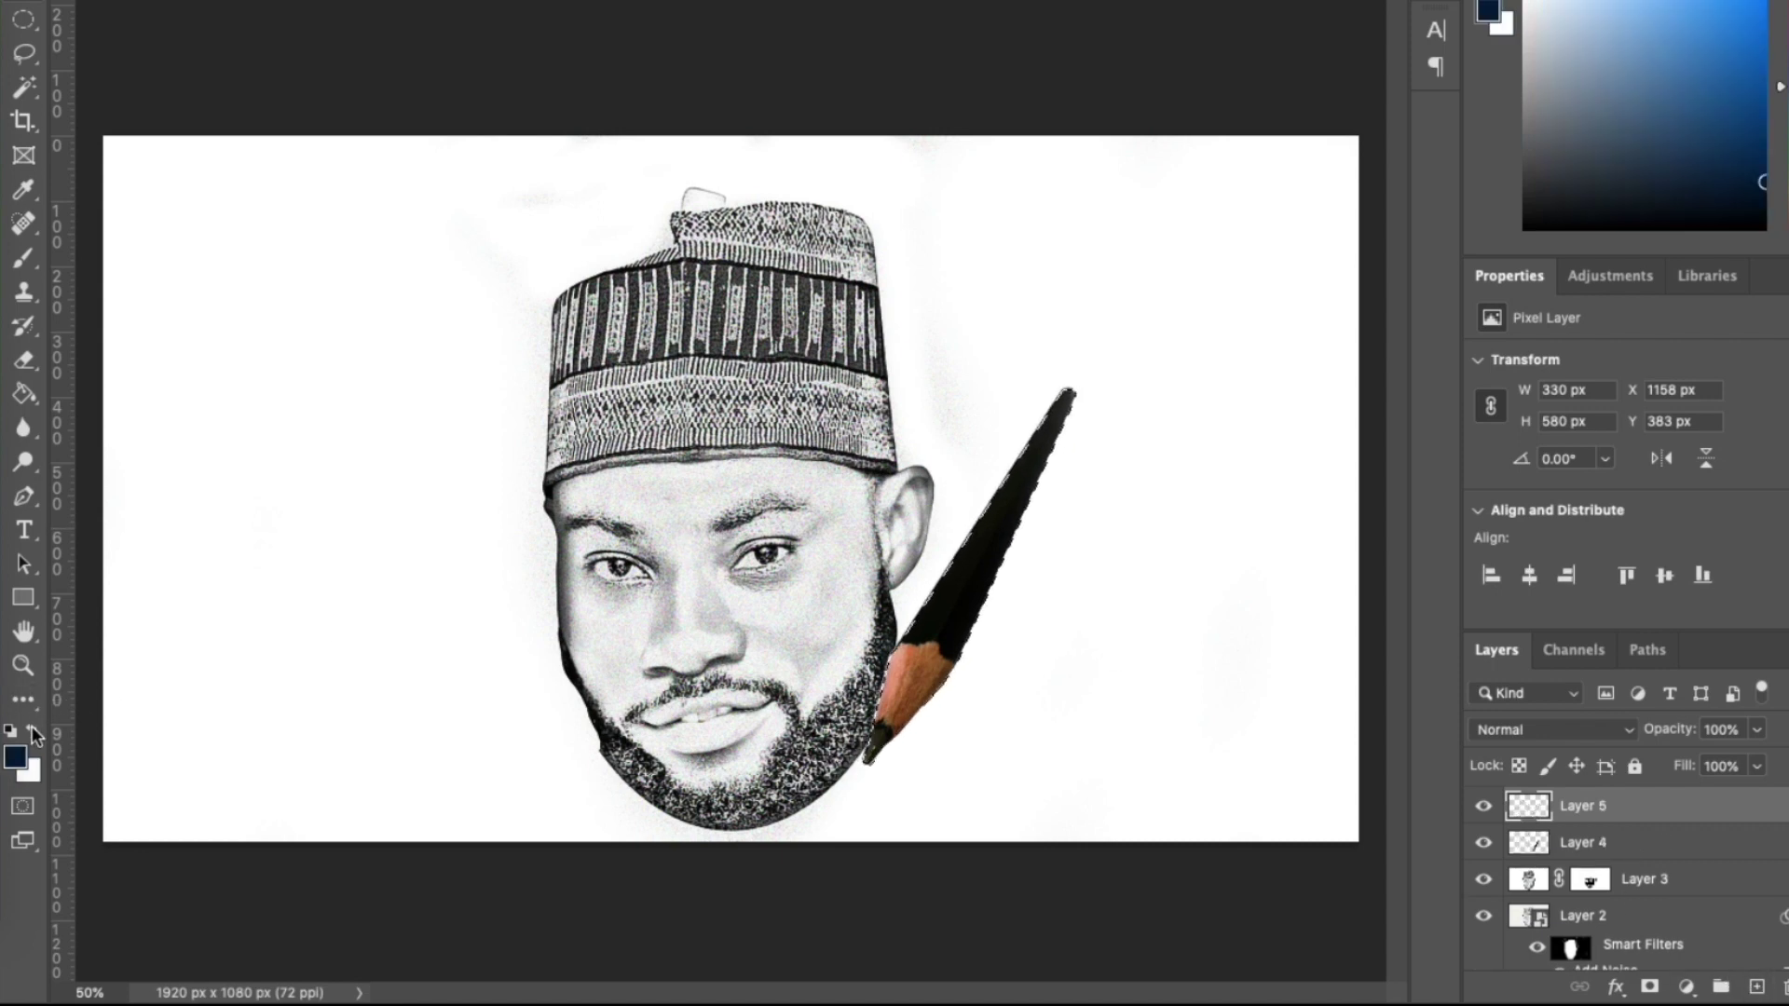
{"action": "left_click", "coordinate": [25, 396]}
{"action": "left_click", "coordinate": [959, 617]}
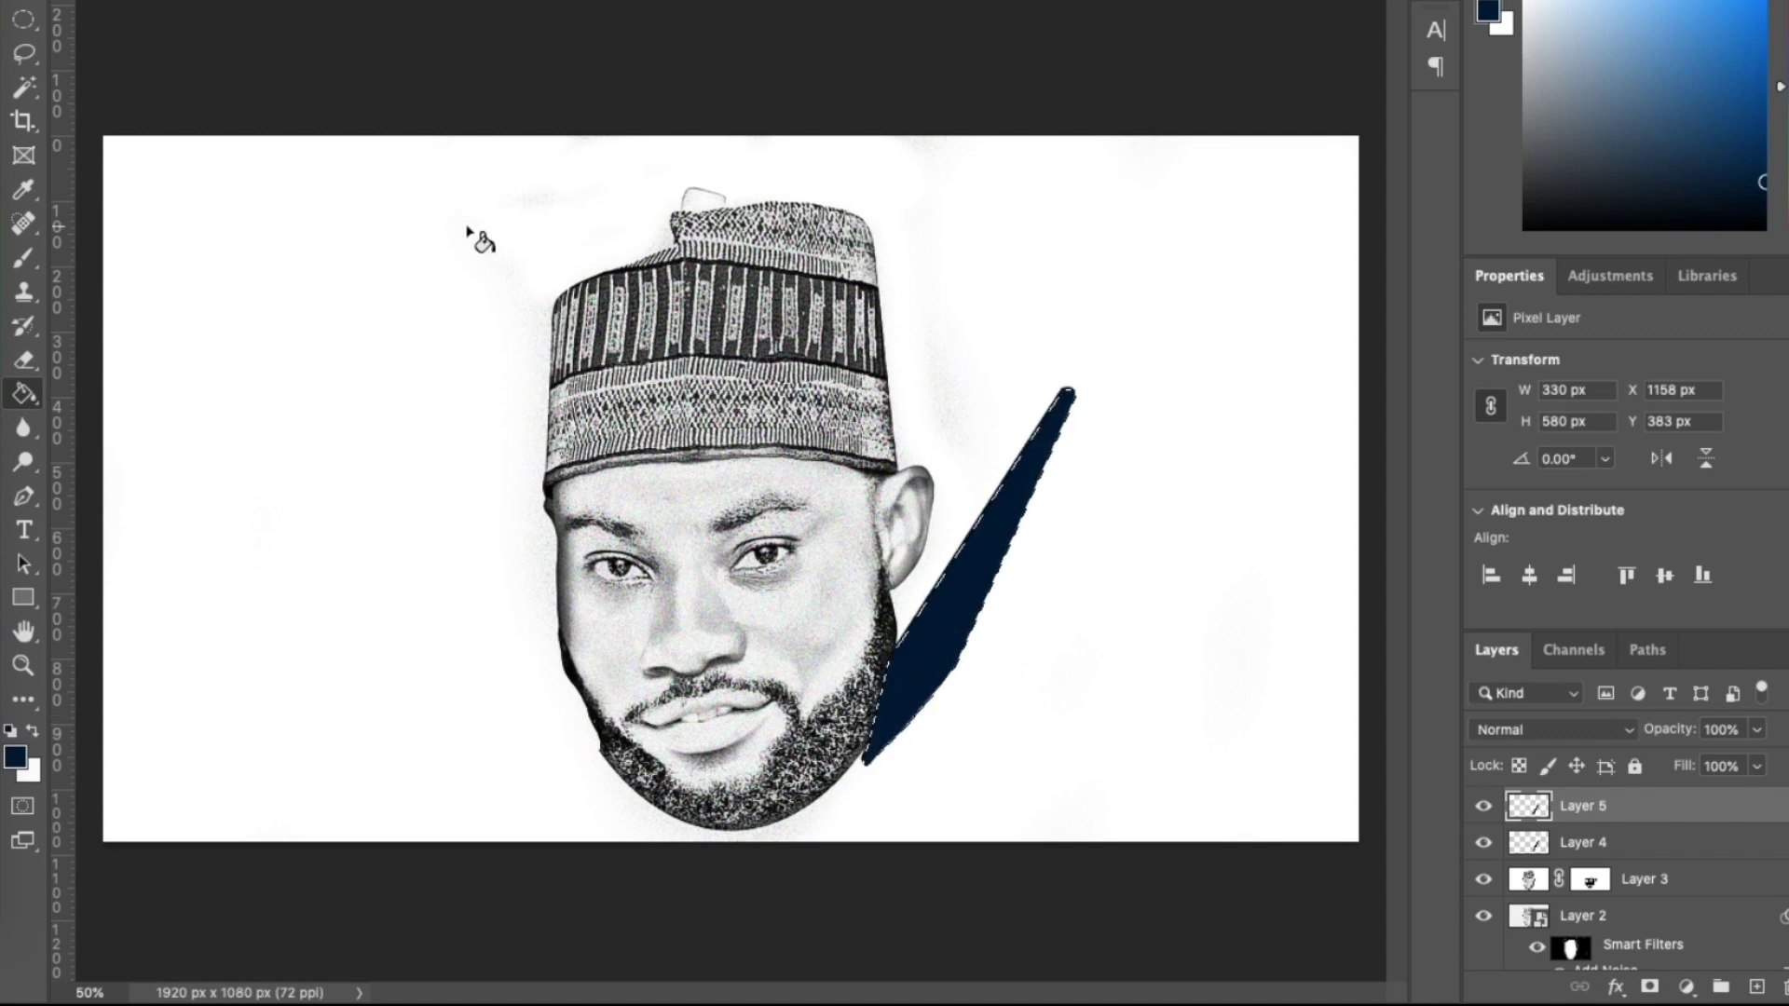
{"action": "left_click", "coordinate": [11, 730]}
{"action": "left_click", "coordinate": [35, 730]}
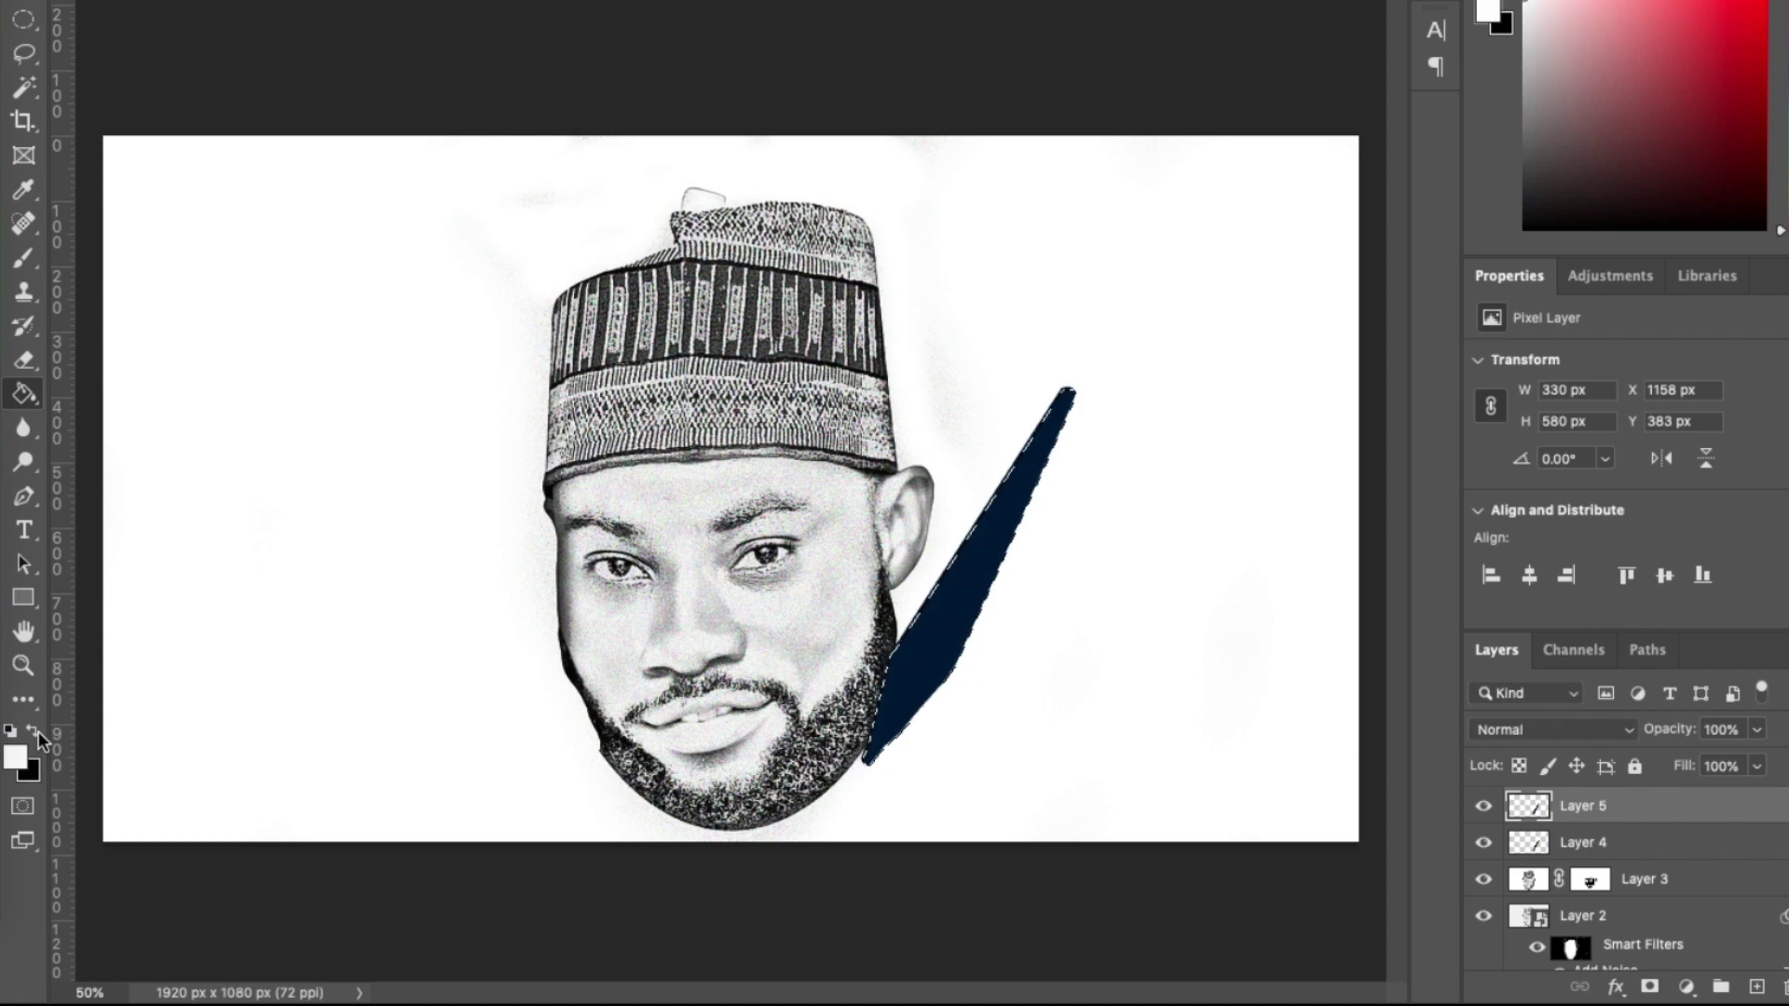
{"action": "left_click", "coordinate": [37, 730]}
{"action": "left_click", "coordinate": [919, 654]}
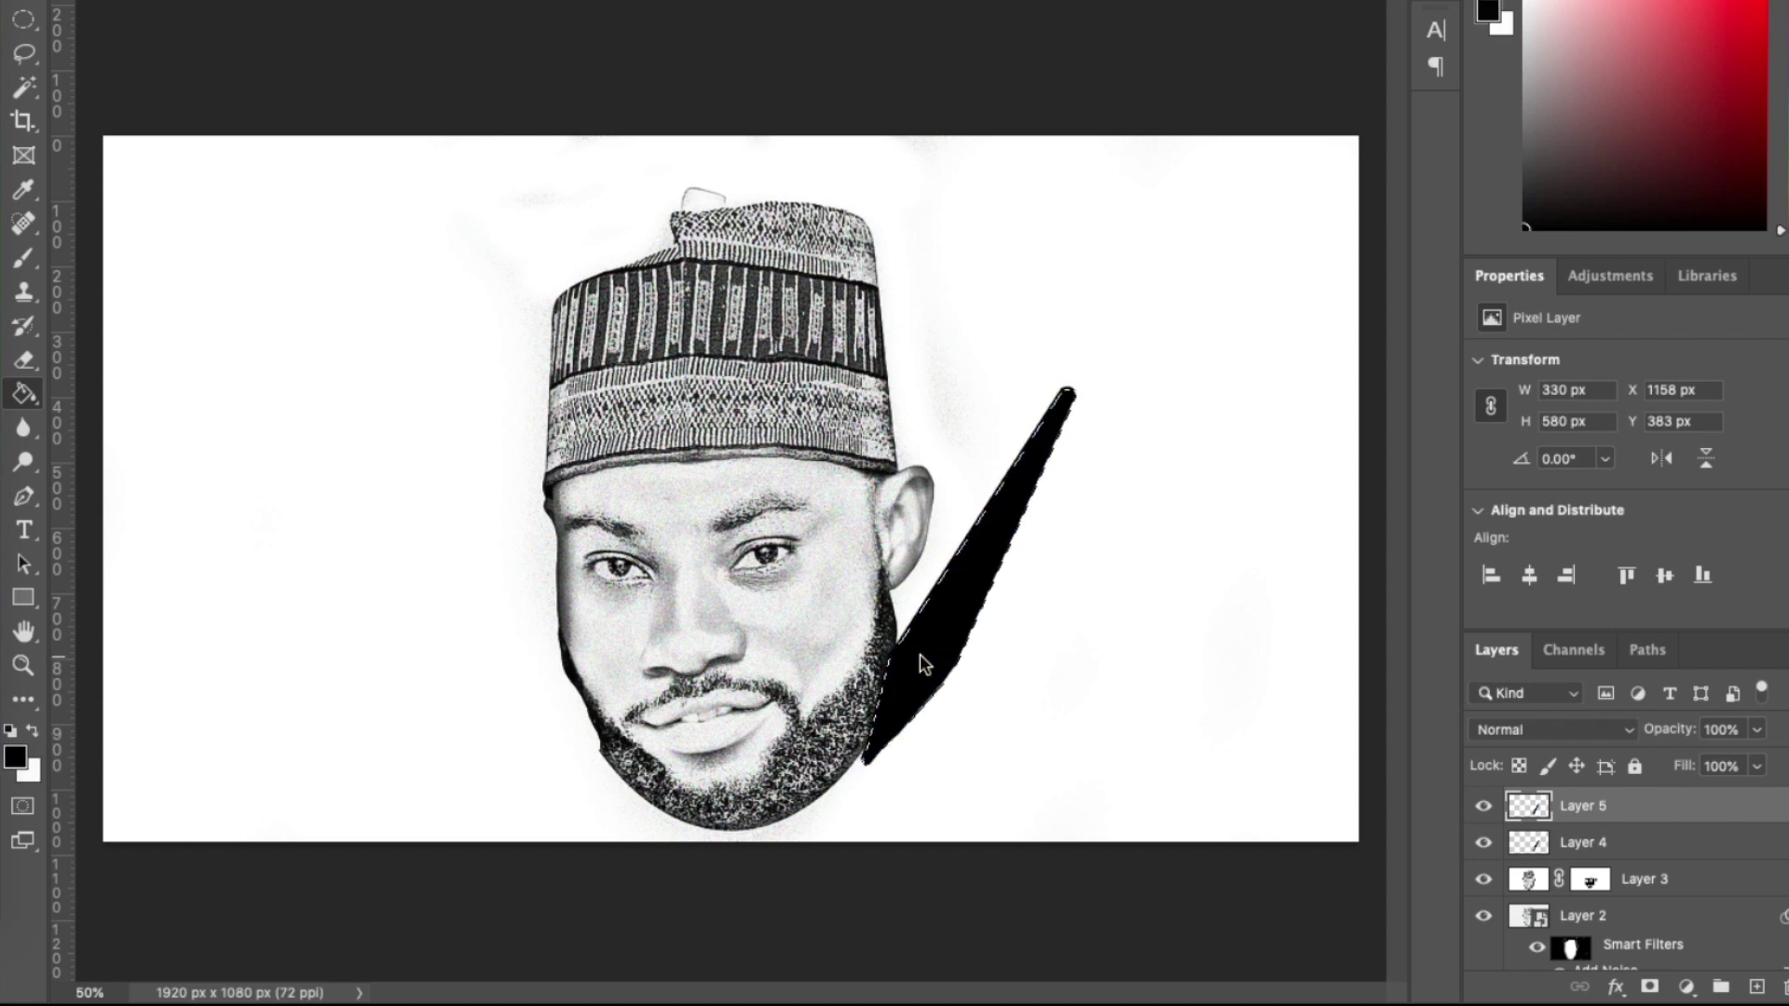
{"action": "key", "text": "ctrl+d"}
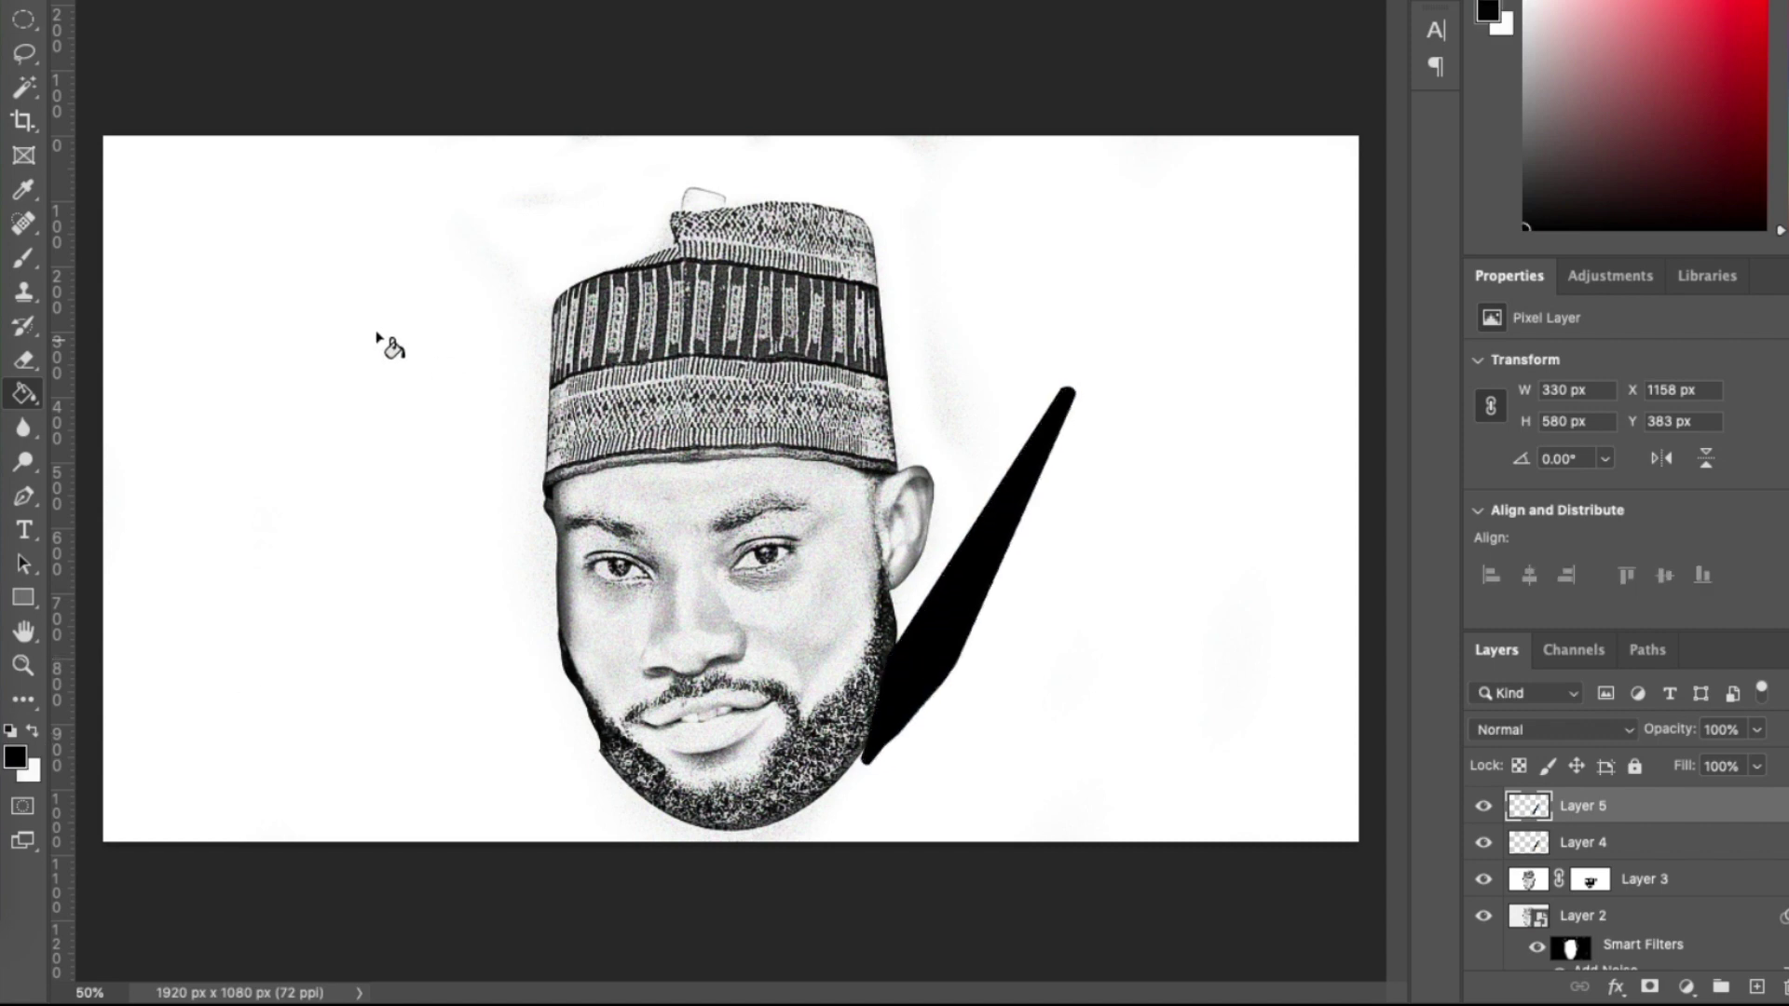
Move the black silhouette below the pencil layer and nudge it slightly right
{"action": "key", "text": "v"}
{"action": "mouse_move", "coordinate": [1597, 801]}
{"action": "left_mouse_down"}
{"action": "mouse_move", "coordinate": [1629, 826]}
{"action": "mouse_move", "coordinate": [1632, 859]}
{"action": "left_mouse_up"}
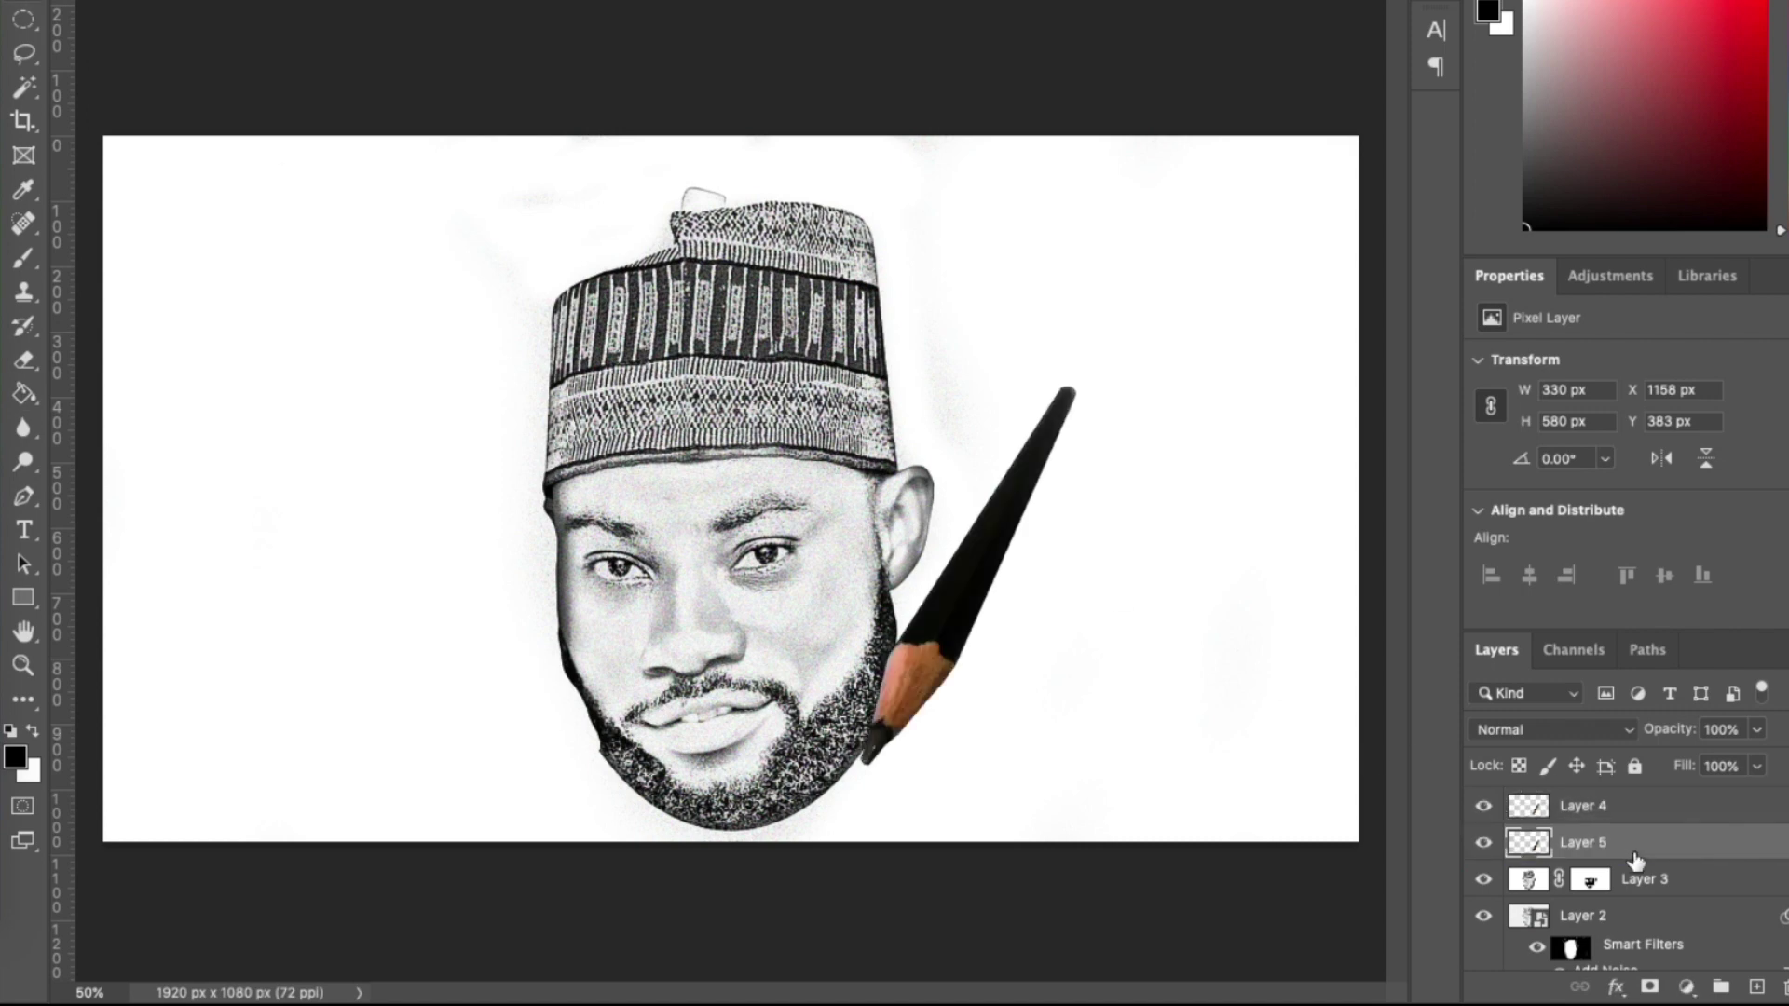
{"action": "key", "text": "Right"}
{"action": "key", "text": "Right"}
{"action": "key", "text": "Right"}
{"action": "key", "text": "Right"}
{"action": "key", "text": "Down"}
{"action": "key", "text": "Down"}
{"action": "key", "text": "Down"}
{"action": "key", "text": "Down"}
{"action": "key", "text": "Down"}
{"action": "key", "text": "Down"}
{"action": "key", "text": "Down"}
{"action": "key", "text": "Down"}
{"action": "key", "text": "Right"}
{"action": "key", "text": "Right"}
{"action": "key", "text": "Up"}
{"action": "key", "text": "Up"}
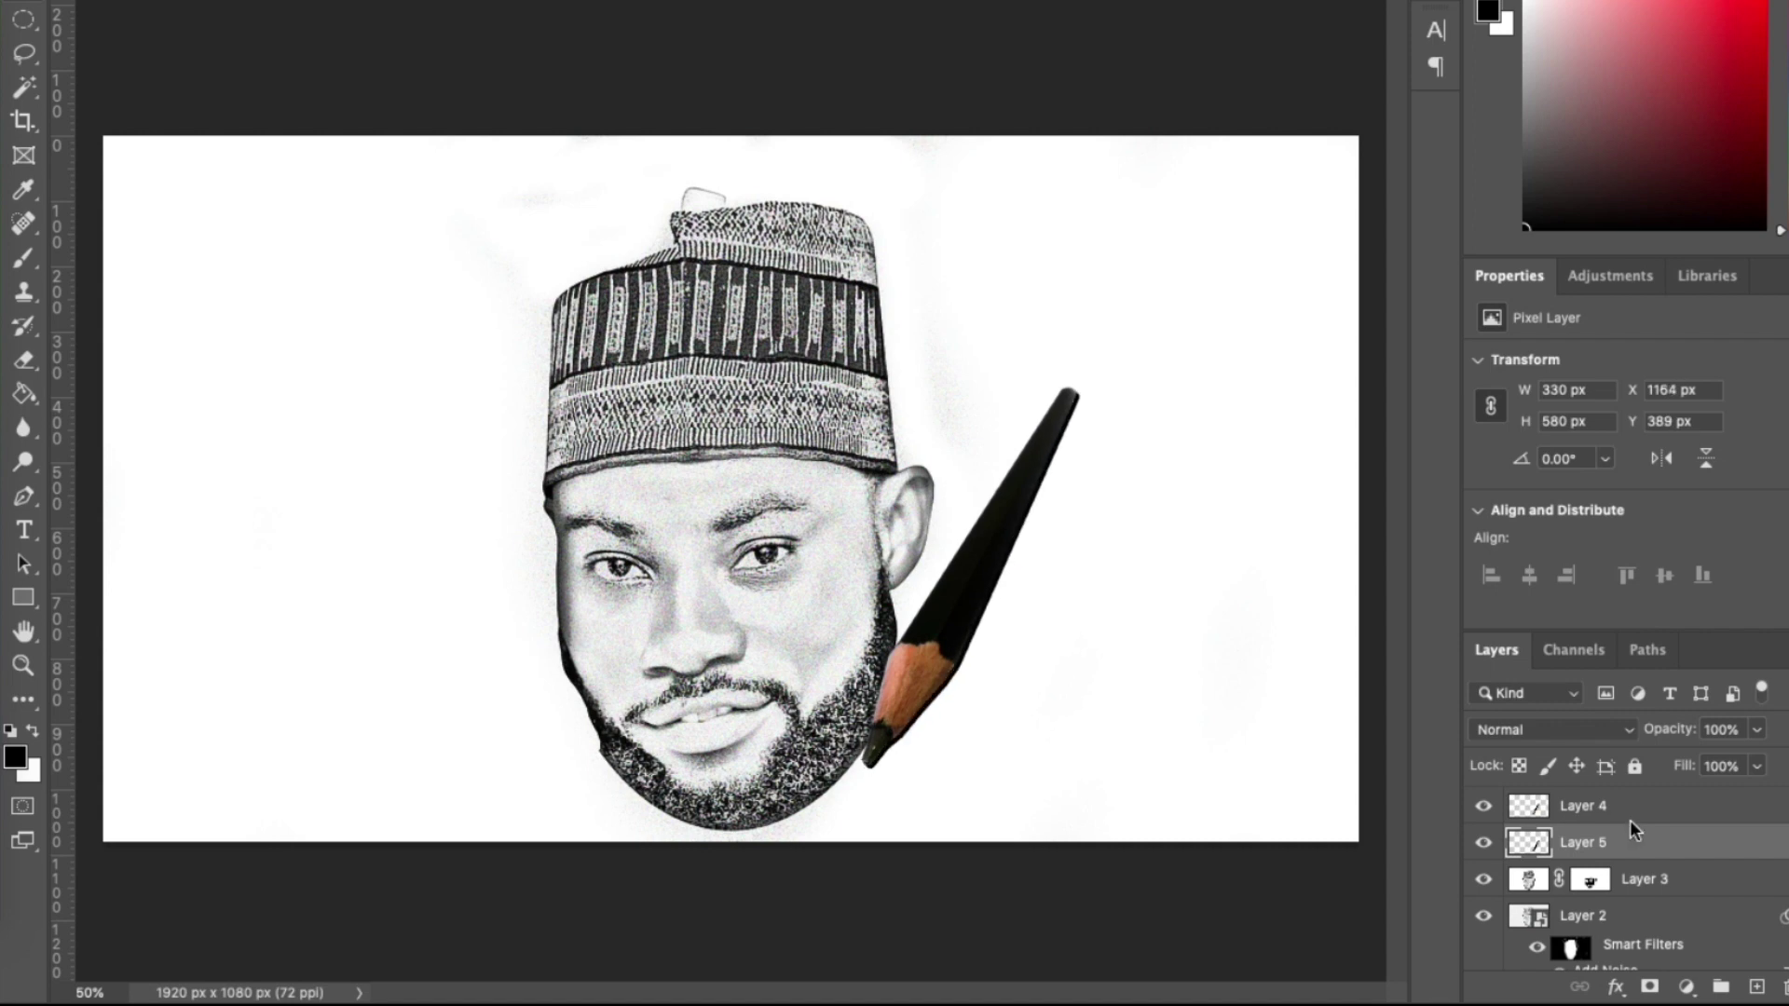
{"action": "key", "text": "Right"}
{"action": "key", "text": "Right"}
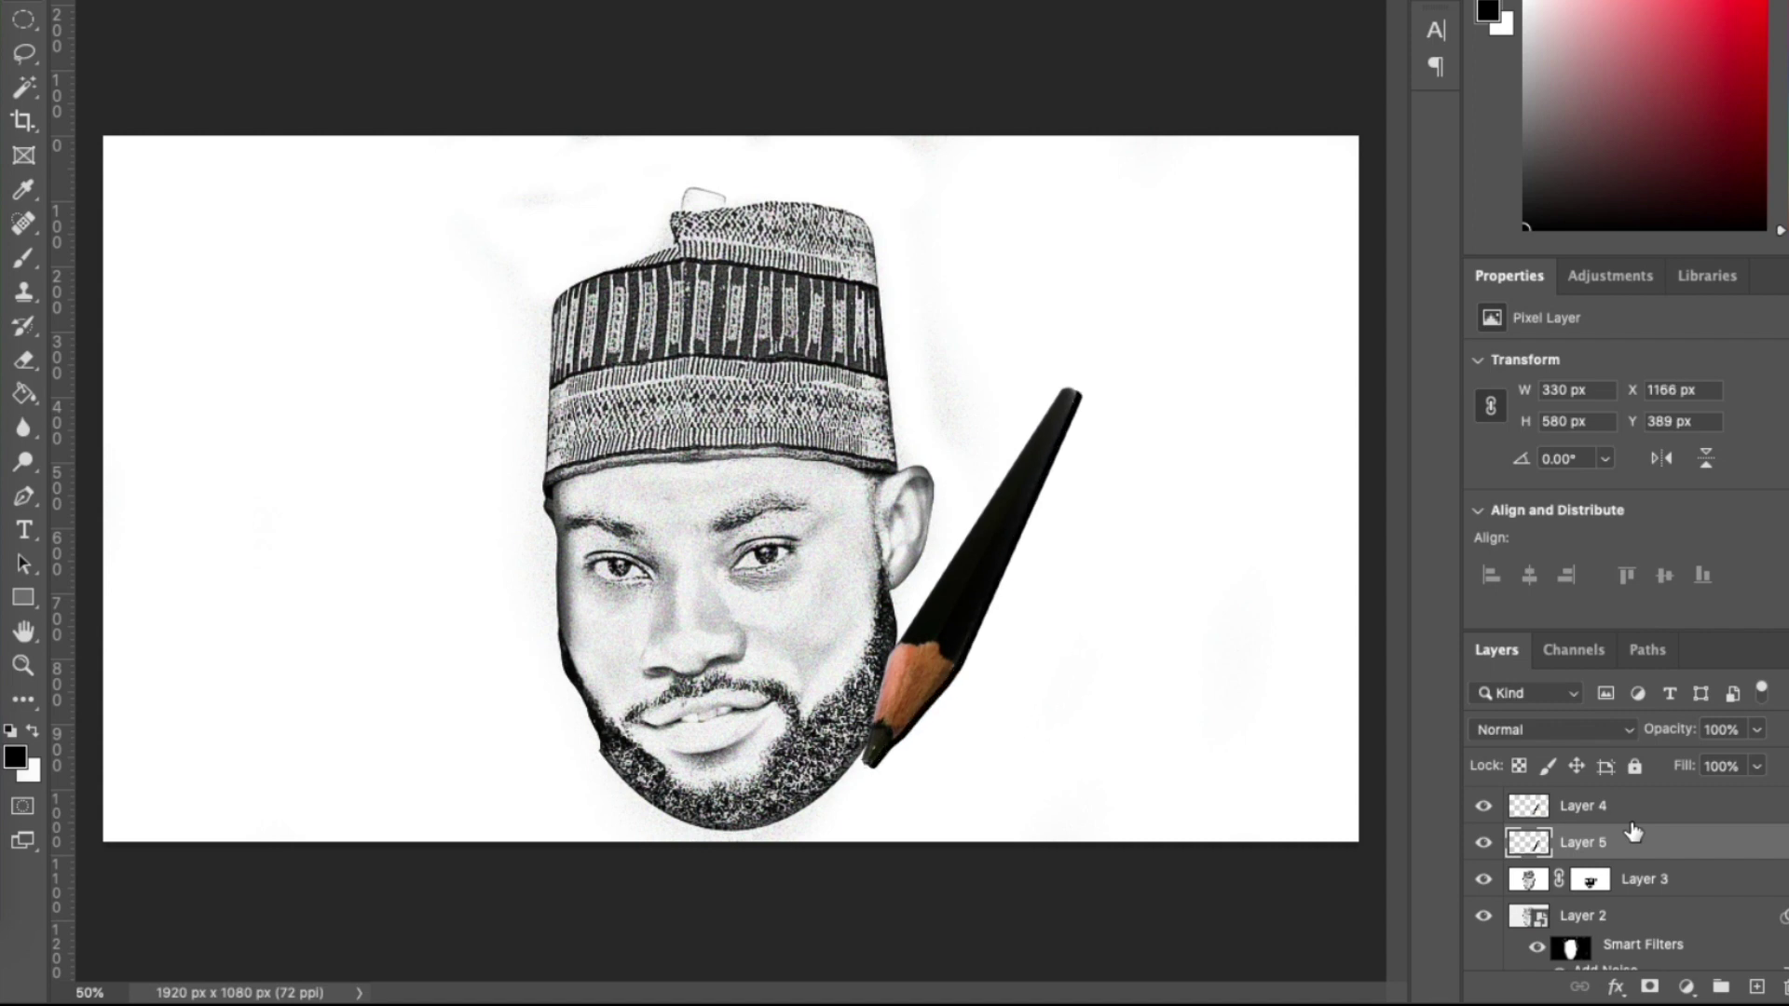
Lower the shadow layer's opacity to 26%
{"action": "left_click", "coordinate": [1757, 730]}
{"action": "left_click_drag", "start_coordinate": [1725, 755], "coordinate": [1704, 764]}
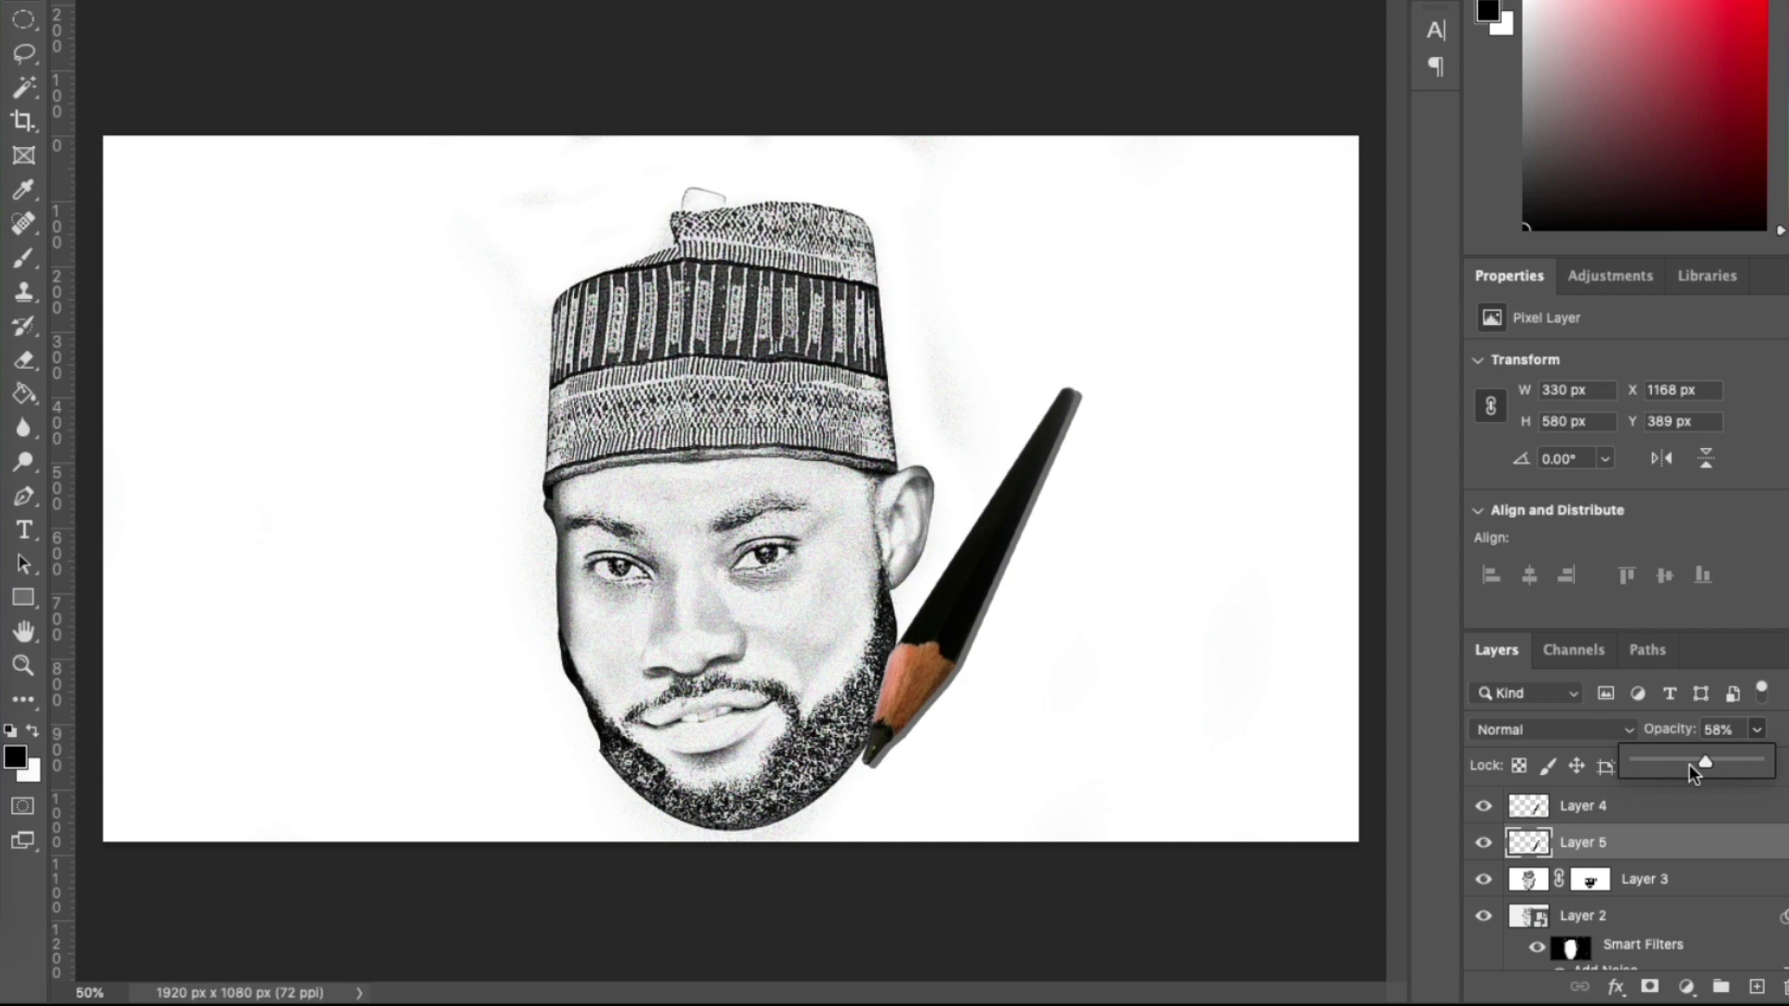
{"action": "left_click", "coordinate": [1689, 764]}
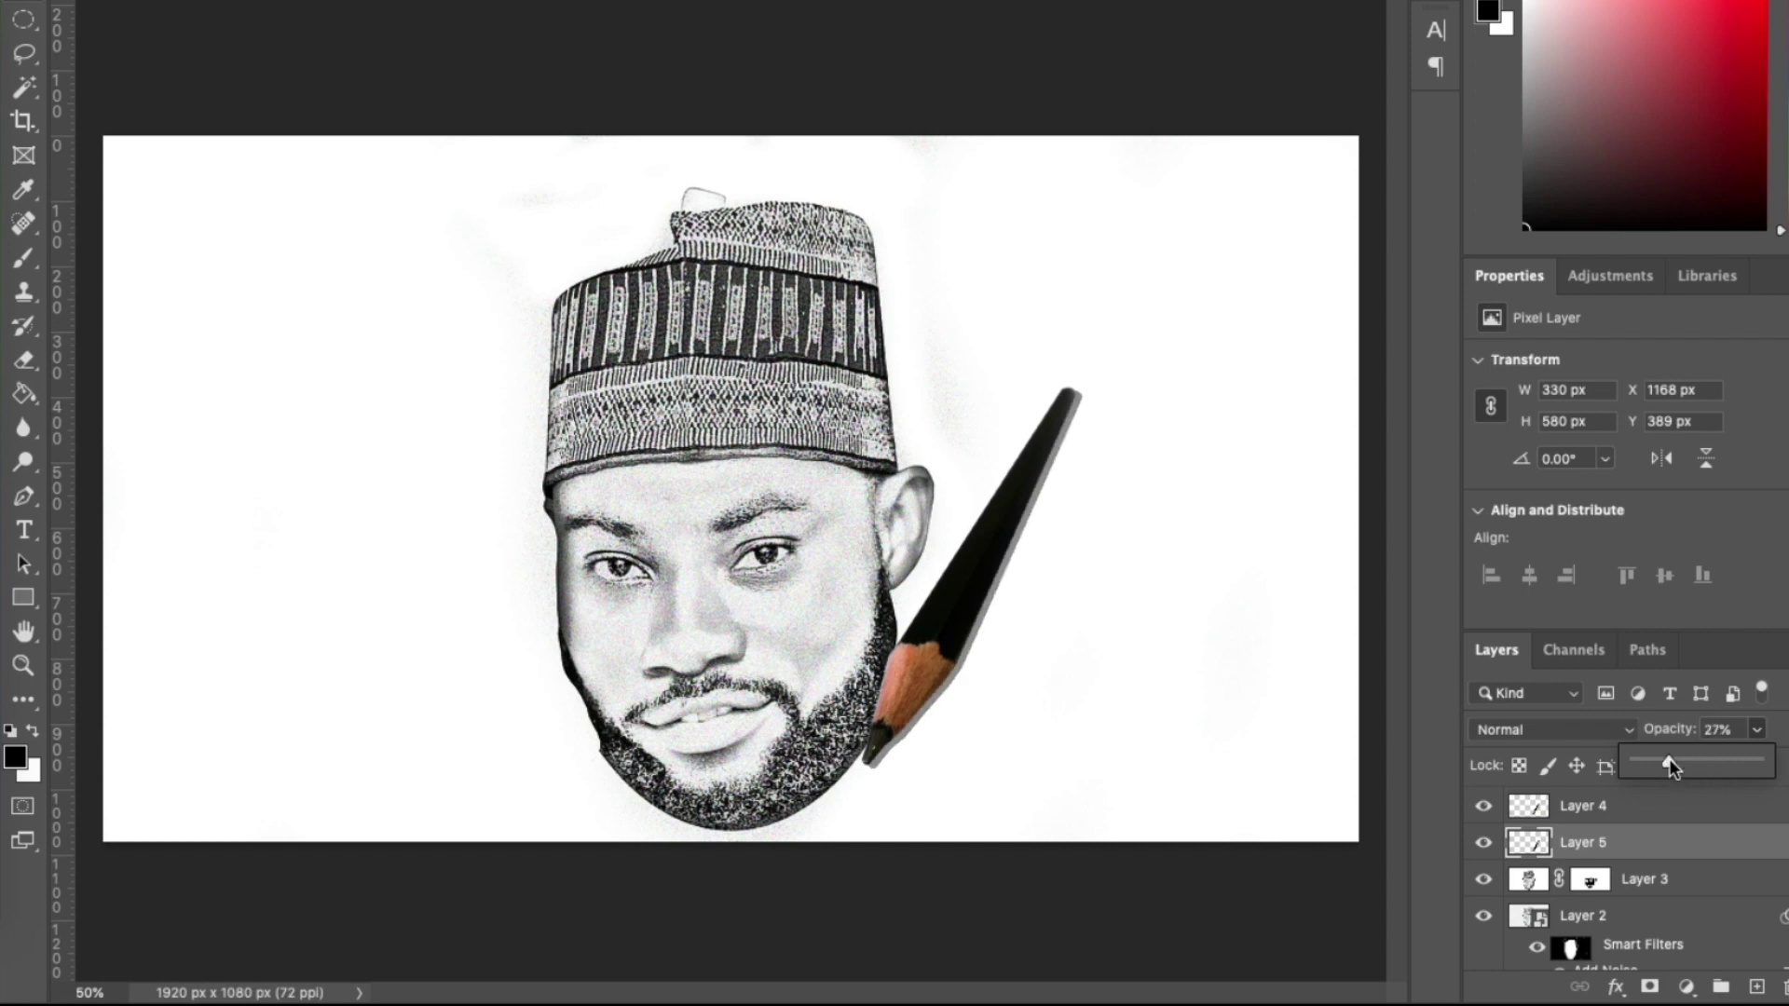
{"action": "left_click_drag", "start_coordinate": [1664, 766], "coordinate": [1674, 764]}
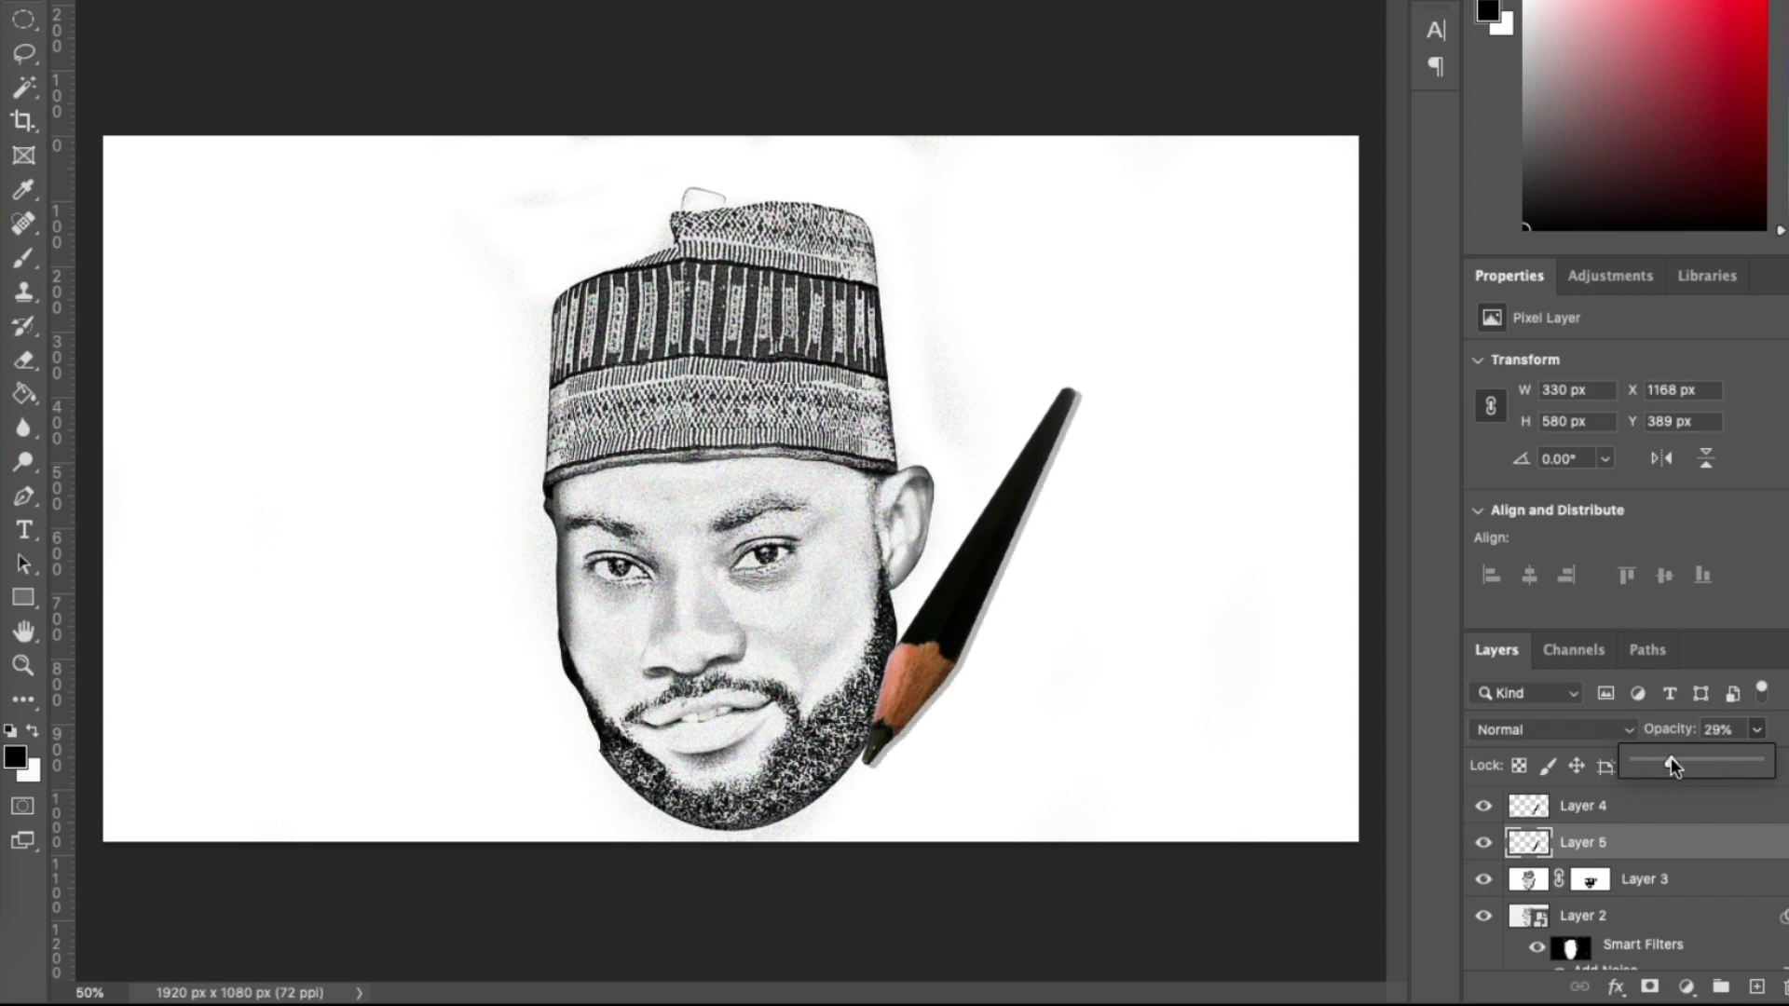
{"action": "left_click", "coordinate": [1767, 734]}
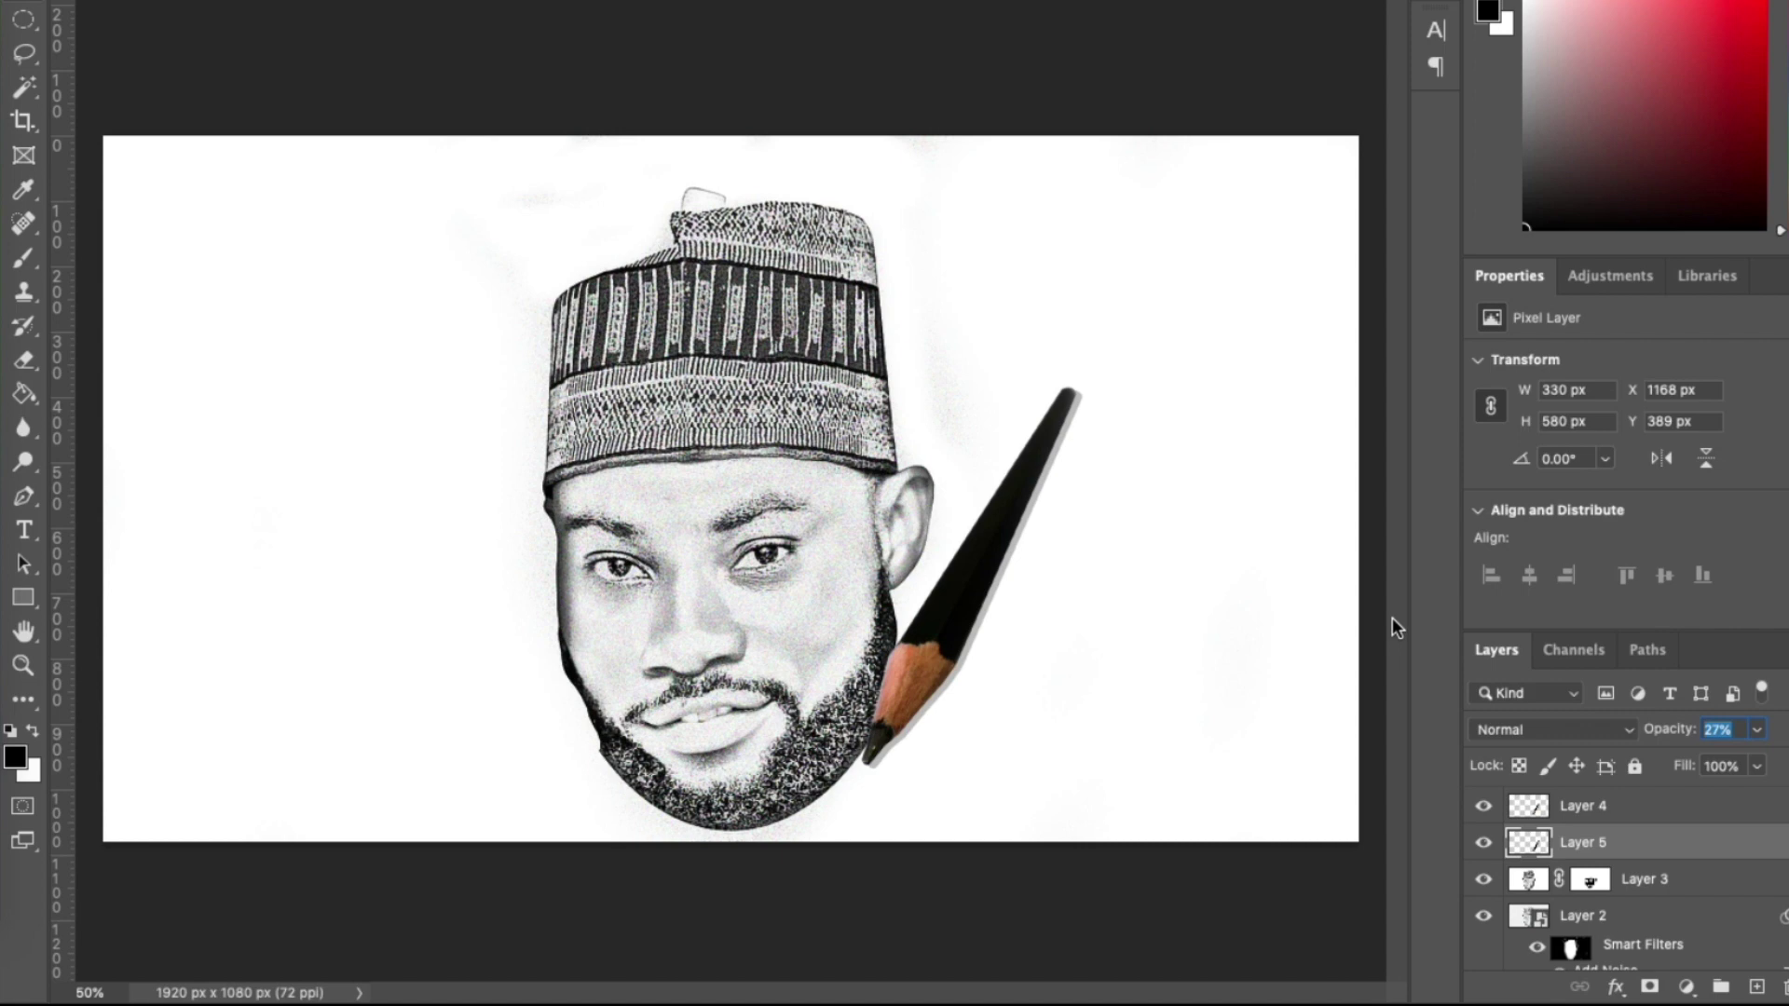
{"action": "key", "text": "Right"}
{"action": "key", "text": "Right"}
{"action": "key", "text": "Return"}
{"action": "left_click", "coordinate": [1232, 917]}
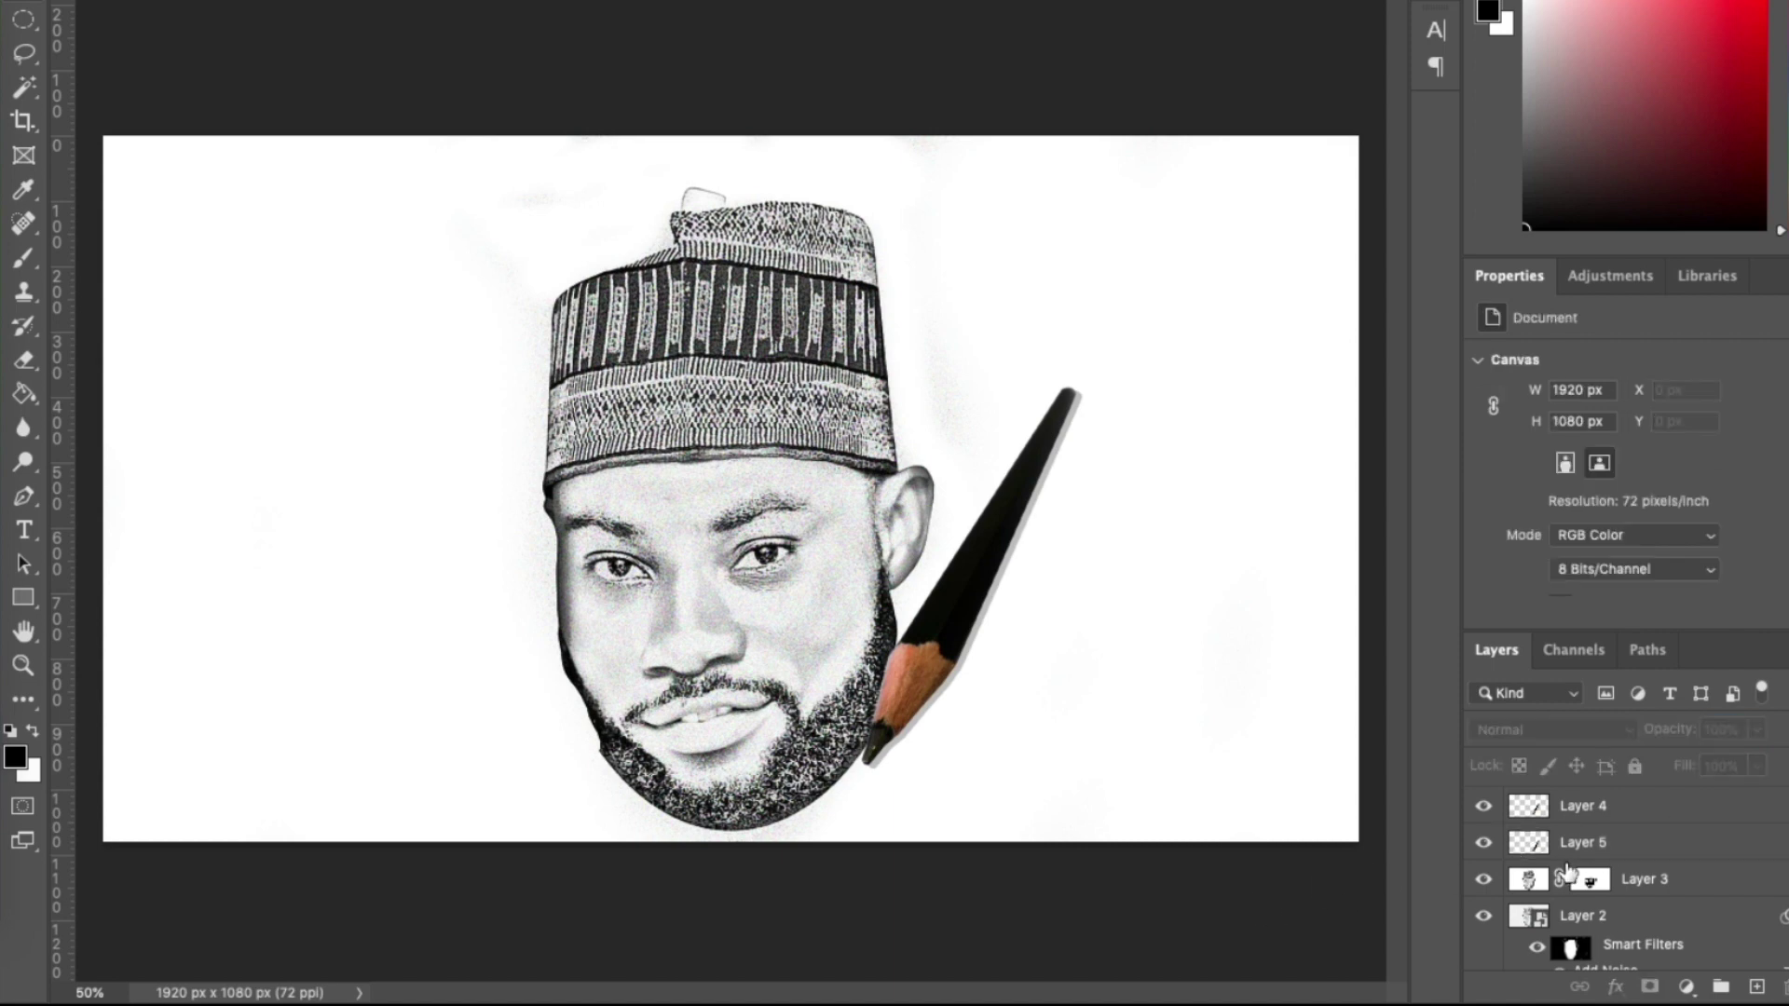
{"action": "left_click", "coordinate": [1588, 845]}
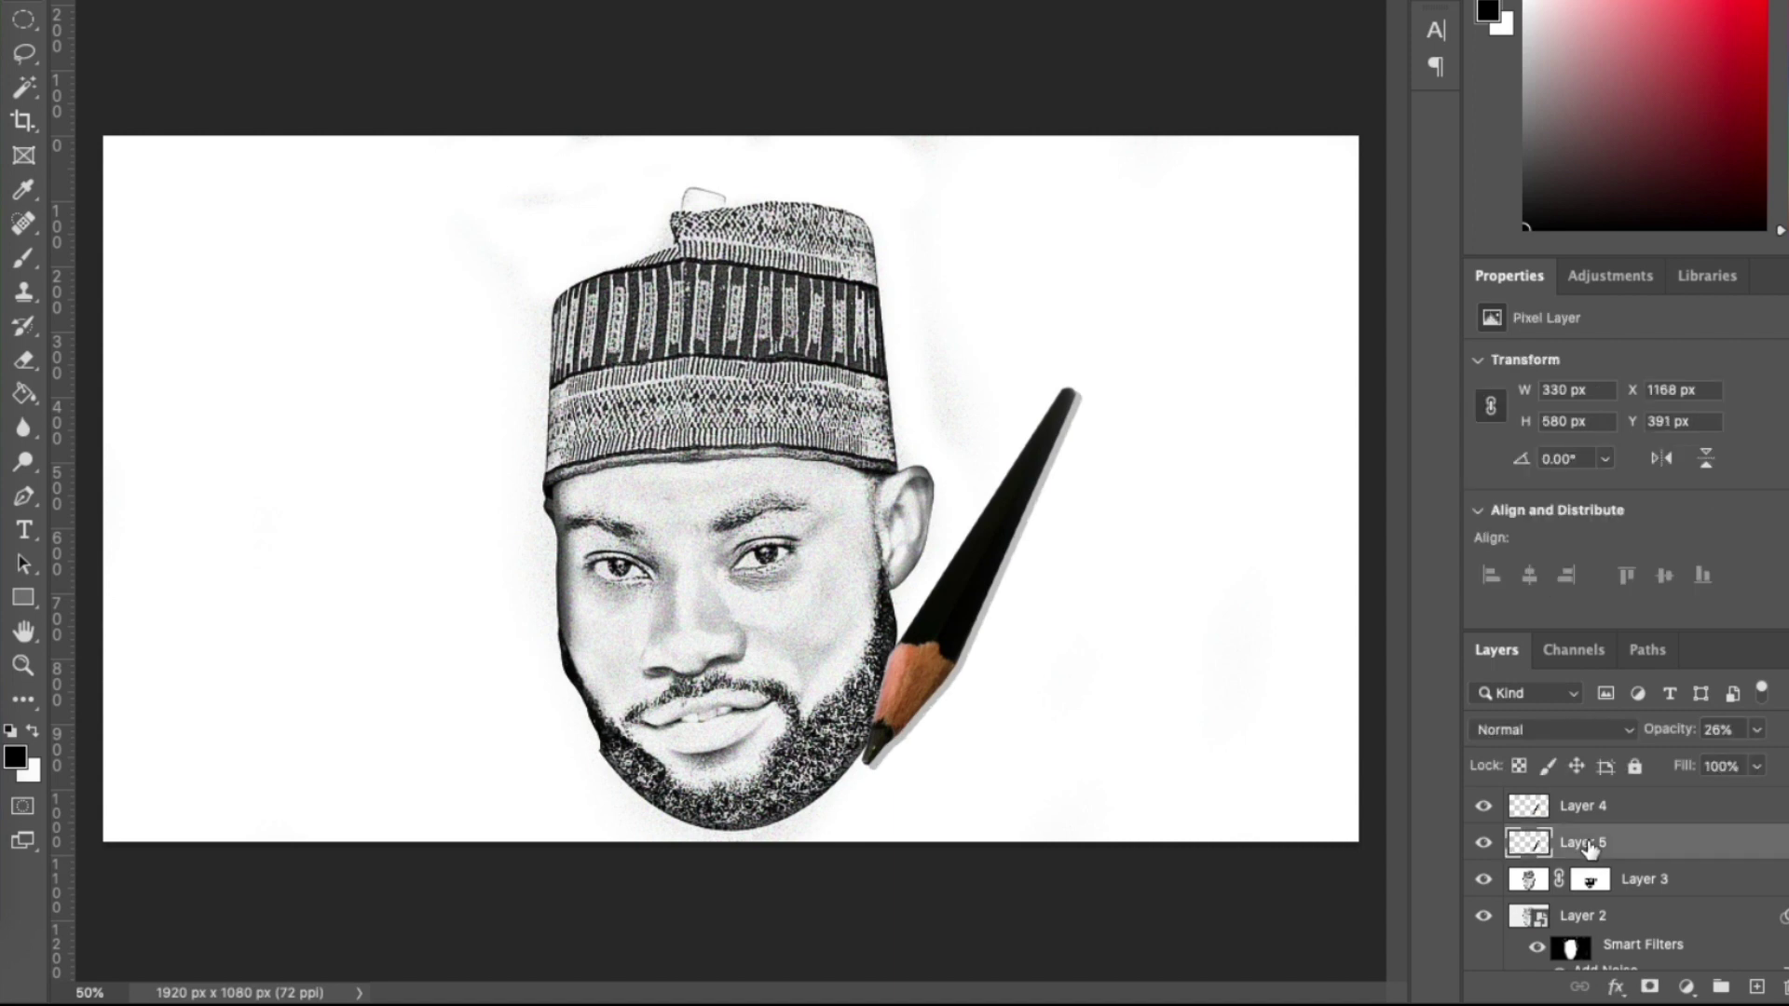
Rotate the shadow slightly counterclockwise and nudge it right and up to X 1177, Y 371
{"action": "key", "text": "Up"}
{"action": "key", "text": "Up"}
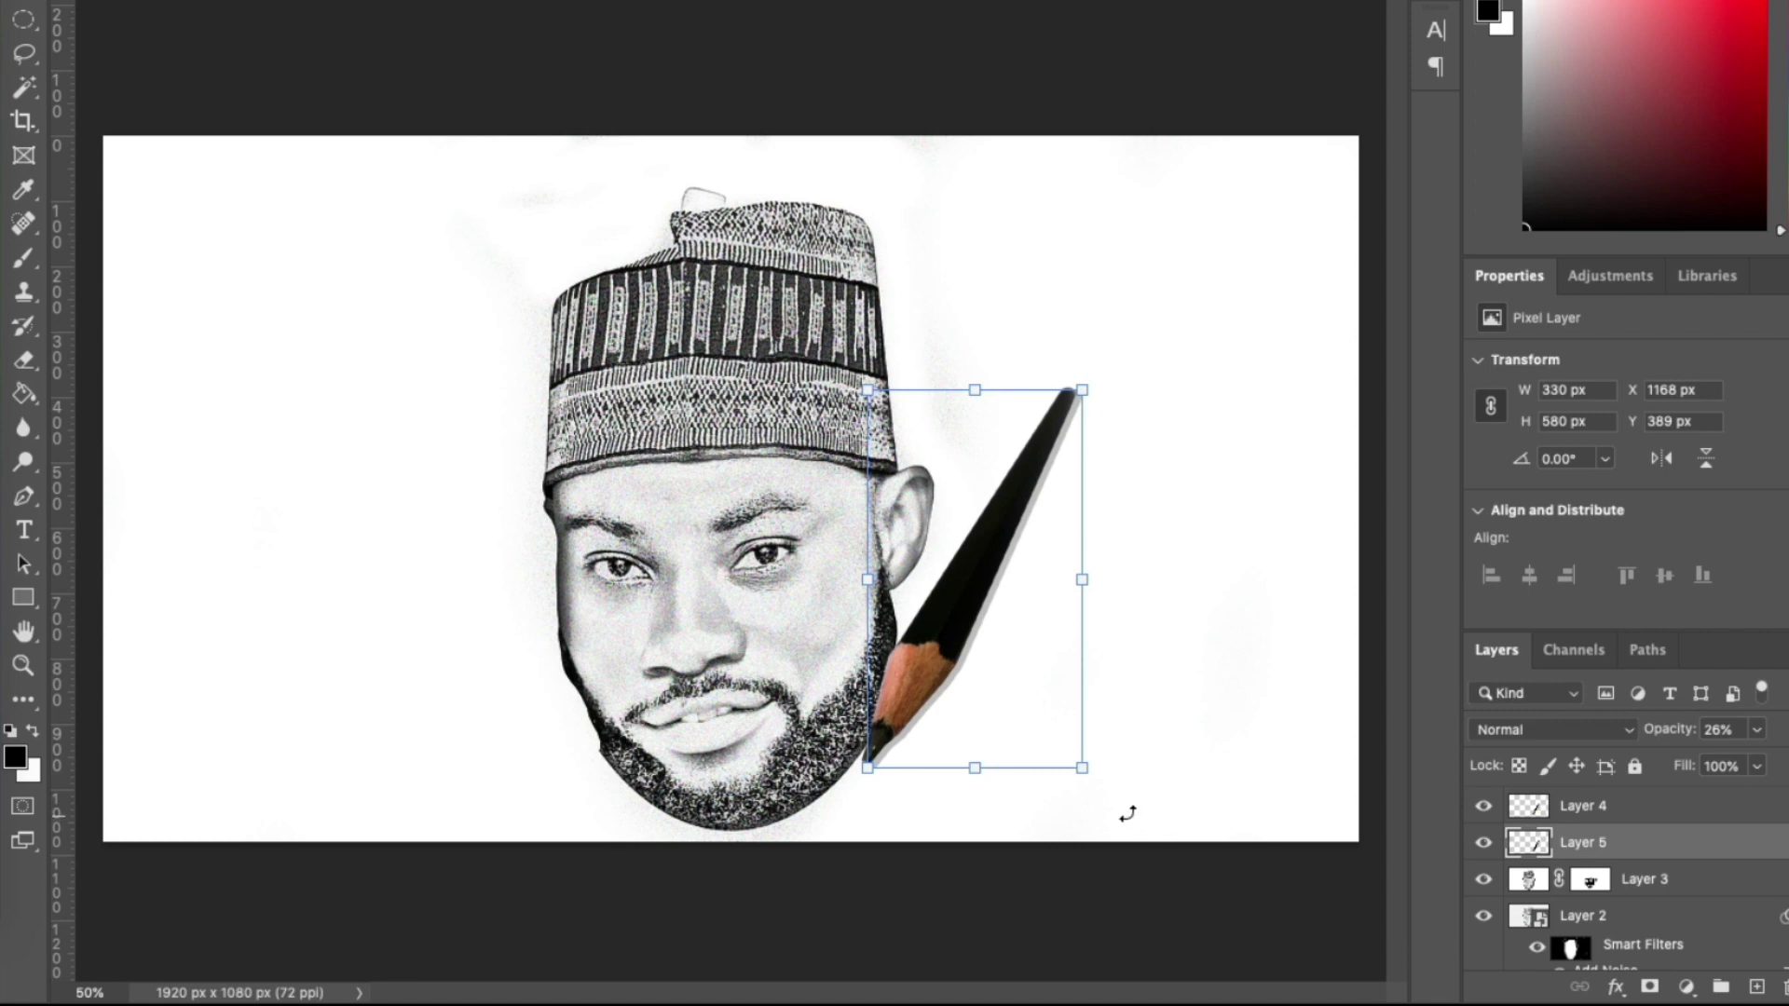
{"action": "left_click_drag", "start_coordinate": [1127, 813], "coordinate": [1113, 783]}
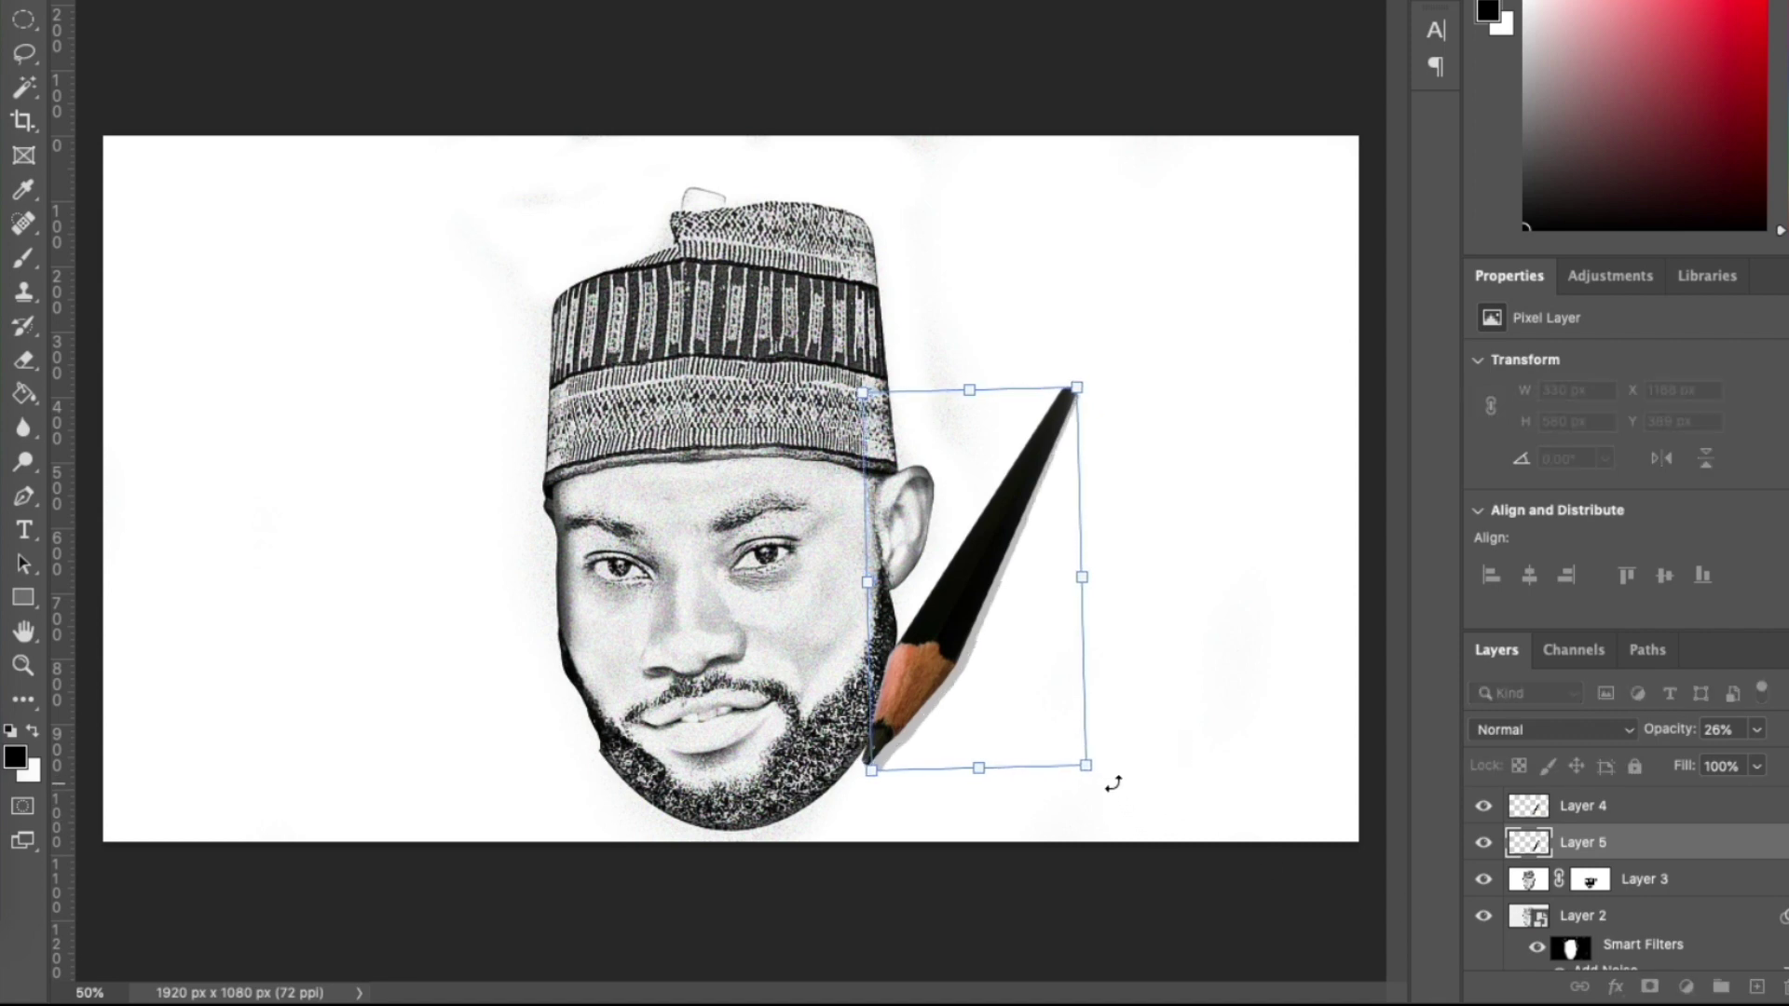
{"action": "key", "text": "Return"}
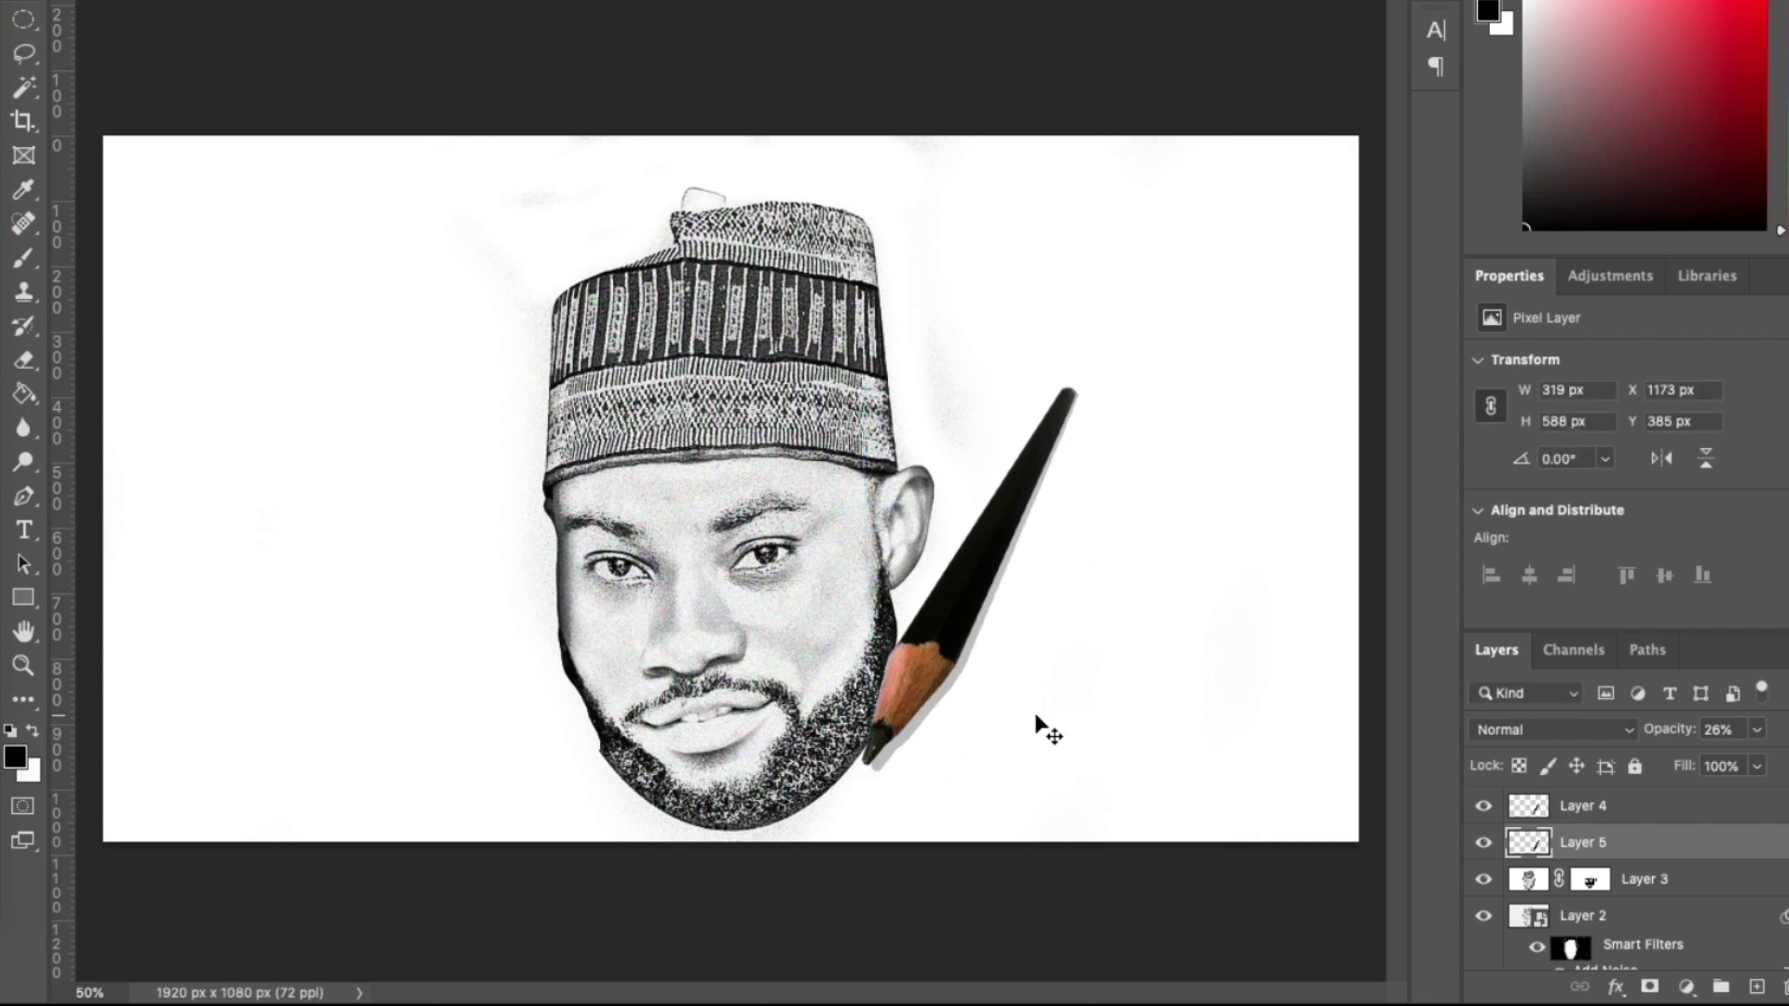
{"action": "key", "text": "Up"}
{"action": "key", "text": "Up"}
{"action": "key", "text": "Up"}
{"action": "key", "text": "Up"}
{"action": "key", "text": "Up"}
{"action": "key", "text": "Up"}
{"action": "key", "text": "Up"}
{"action": "key", "text": "Up"}
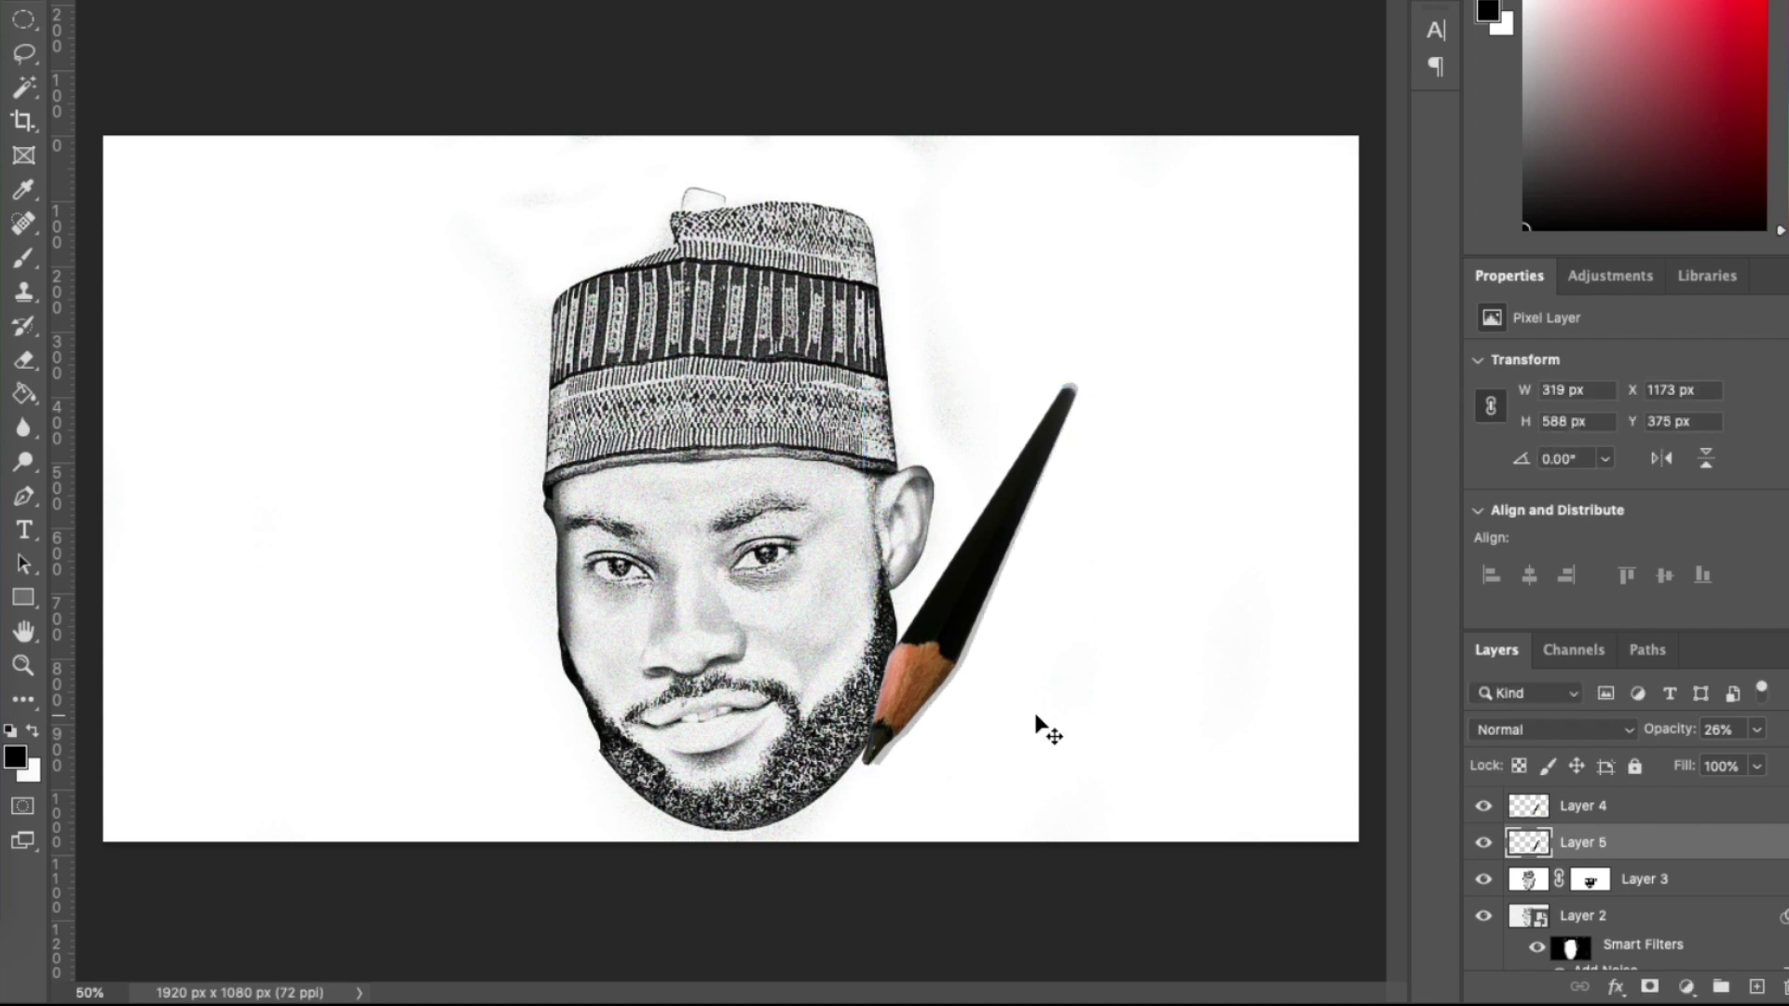
{"action": "key", "text": "Right"}
{"action": "key", "text": "Right"}
{"action": "key", "text": "Left"}
{"action": "key", "text": "Left"}
{"action": "key", "text": "Left"}
{"action": "key", "text": "Left"}
{"action": "key", "text": "Up"}
{"action": "key", "text": "Up"}
{"action": "key", "text": "Left"}
{"action": "key", "text": "Left"}
{"action": "key", "text": "Left"}
{"action": "key", "text": "Left"}
{"action": "key", "text": "Right"}
{"action": "key", "text": "Right"}
{"action": "key", "text": "Right"}
{"action": "key", "text": "Right"}
{"action": "key", "text": "Right"}
{"action": "key", "text": "Right"}
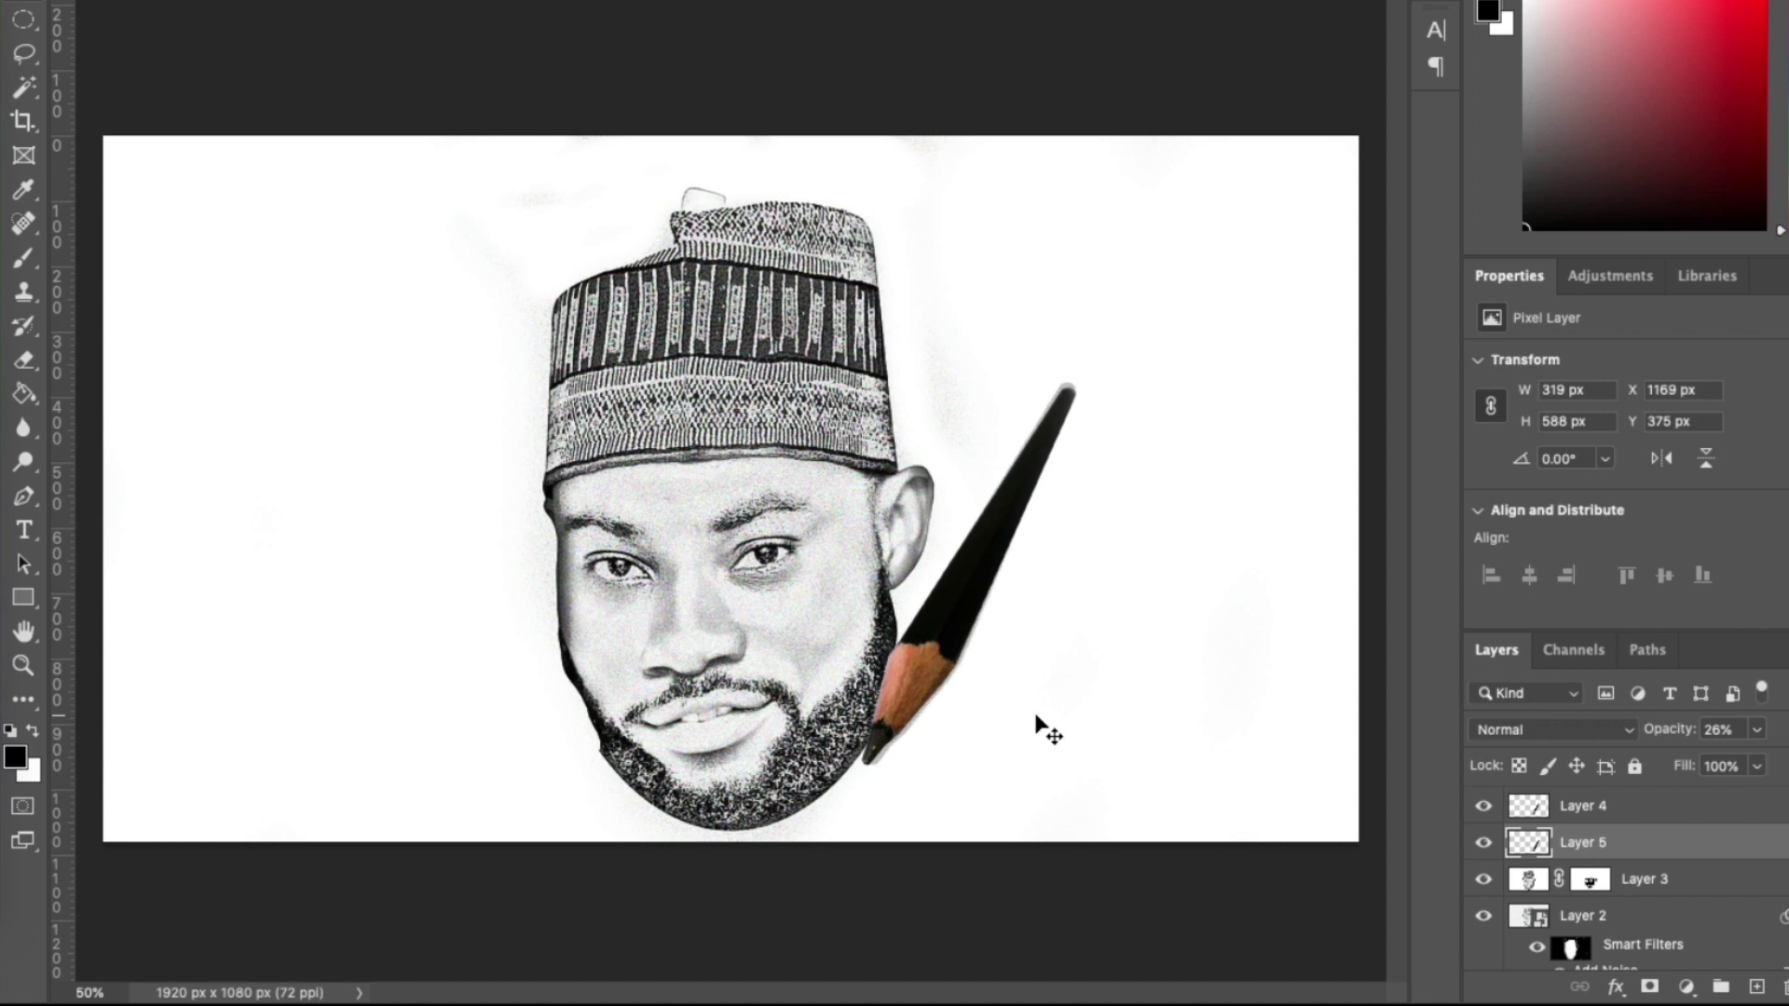
{"action": "key", "text": "Right"}
{"action": "key", "text": "Right"}
{"action": "key", "text": "Right"}
{"action": "key", "text": "Right"}
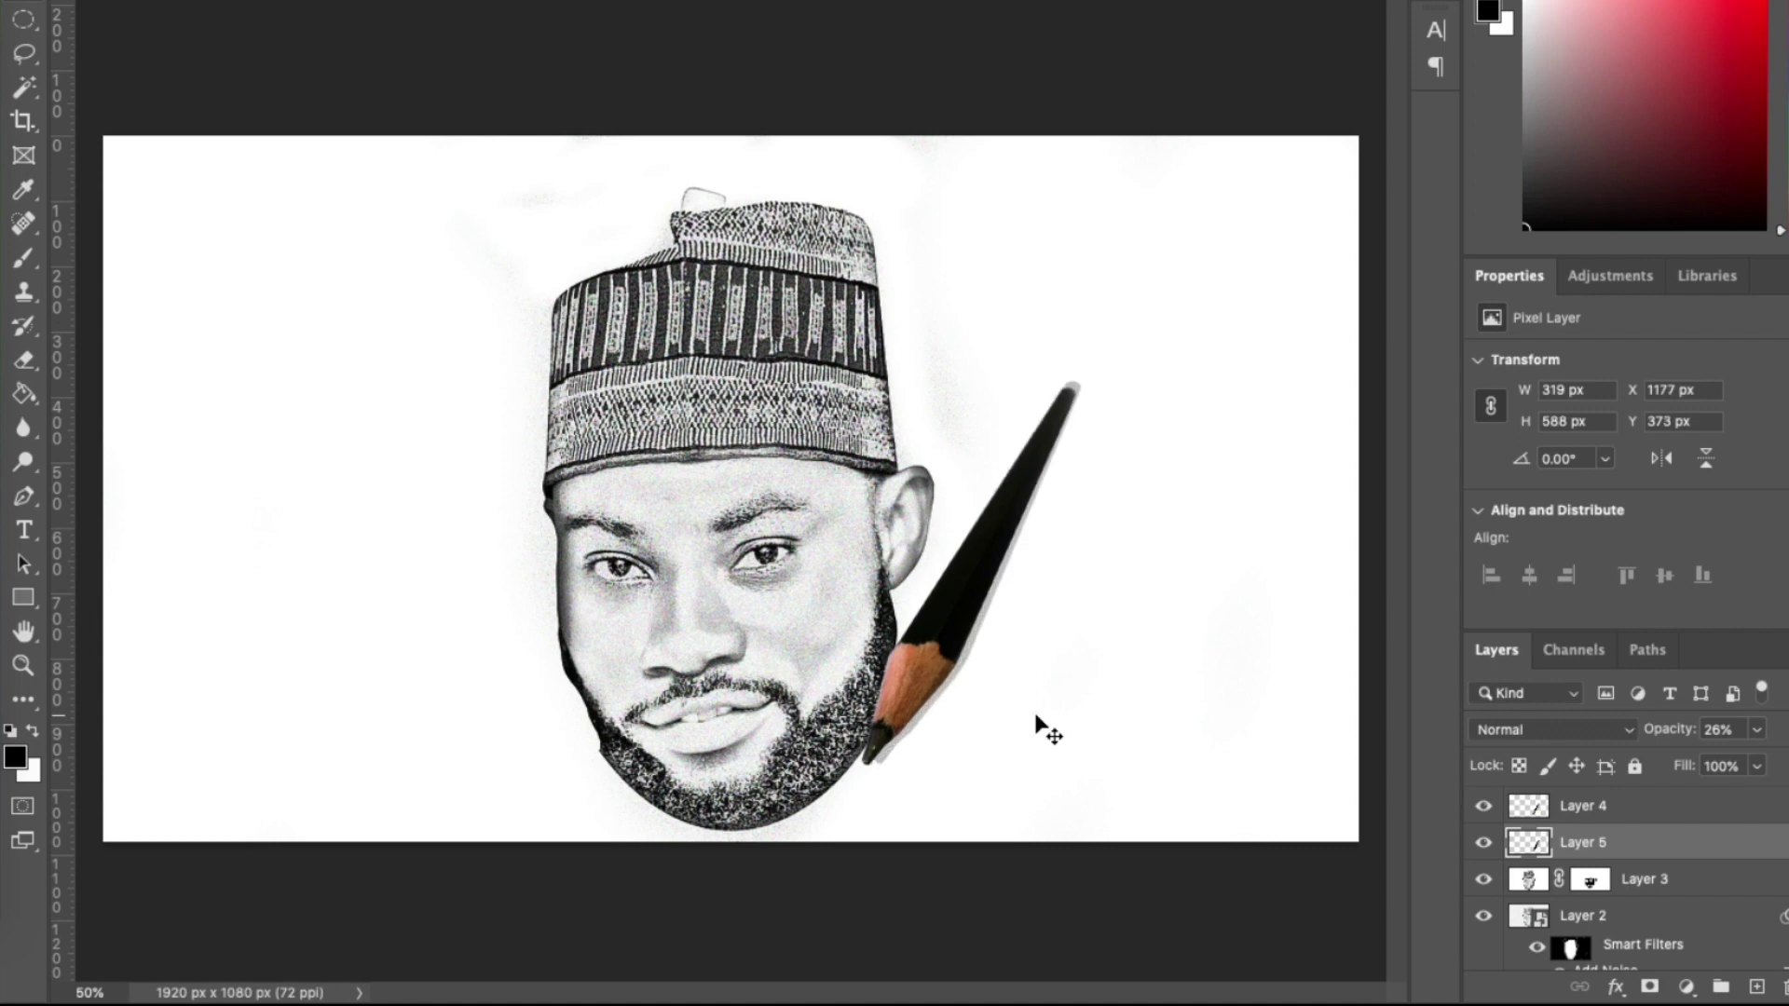
{"action": "key", "text": "Up"}
{"action": "key", "text": "Up"}
Add a mask to the shadow layer and paint black over its faded tip
{"action": "left_click", "coordinate": [1649, 986]}
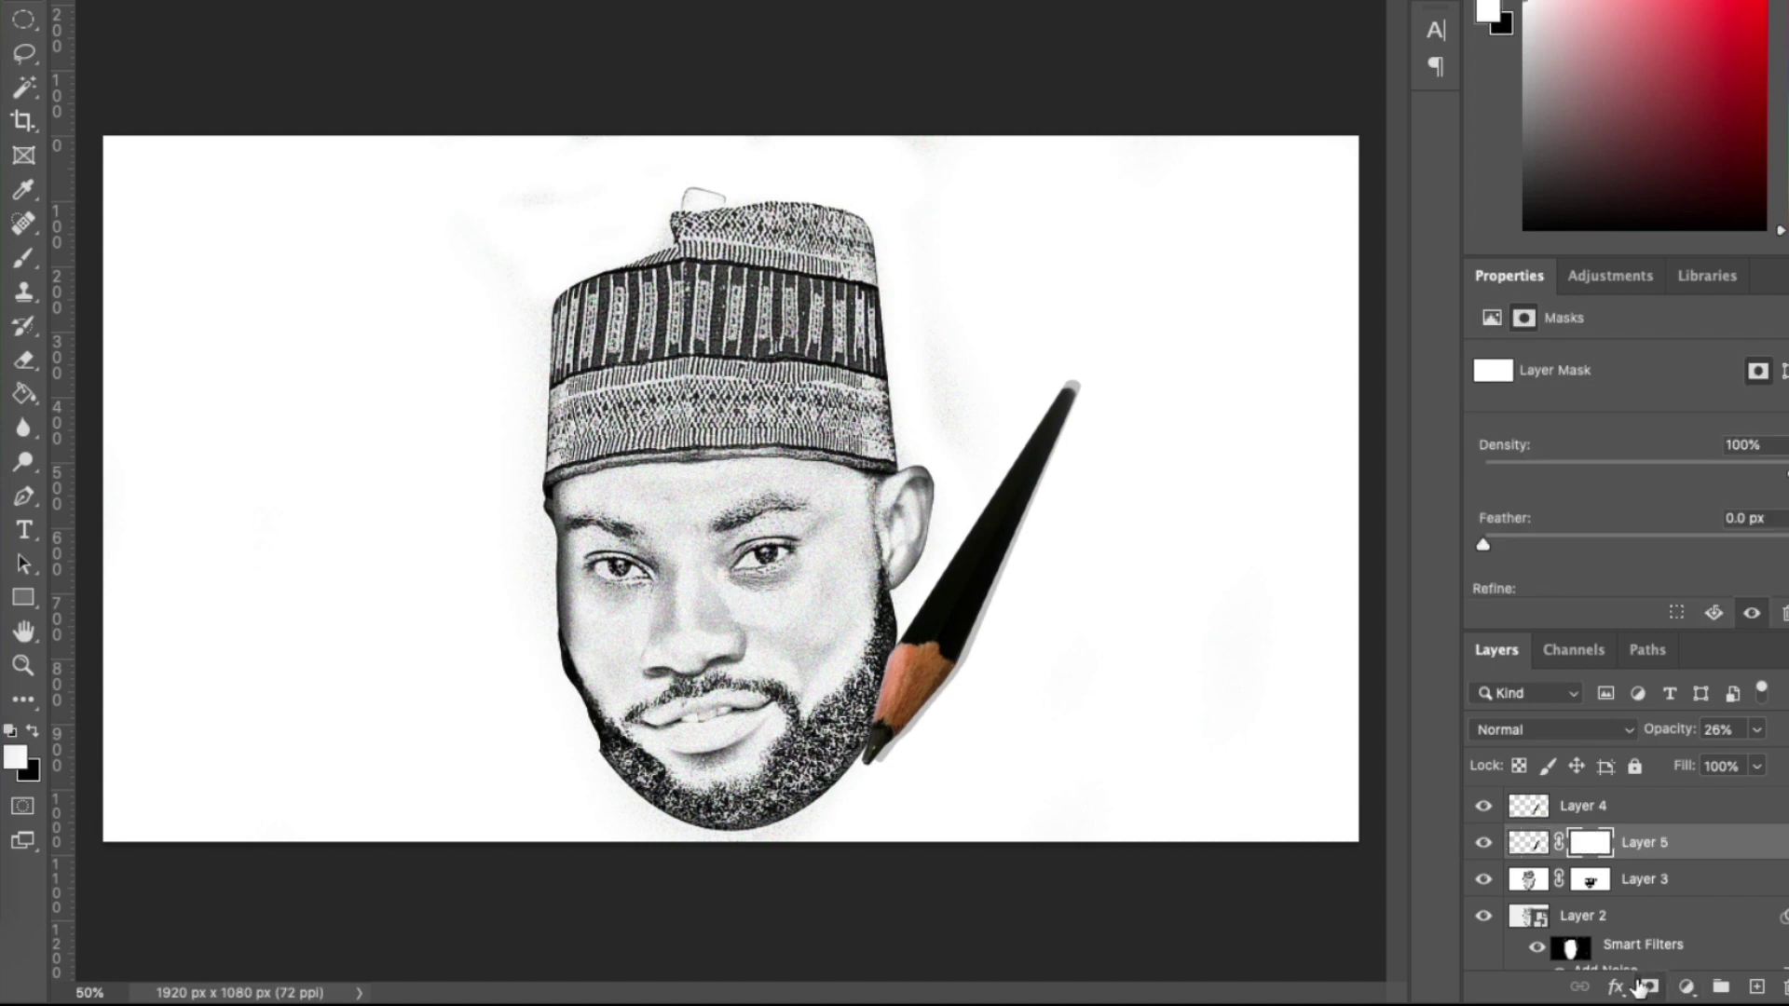
{"action": "left_click", "coordinate": [23, 249]}
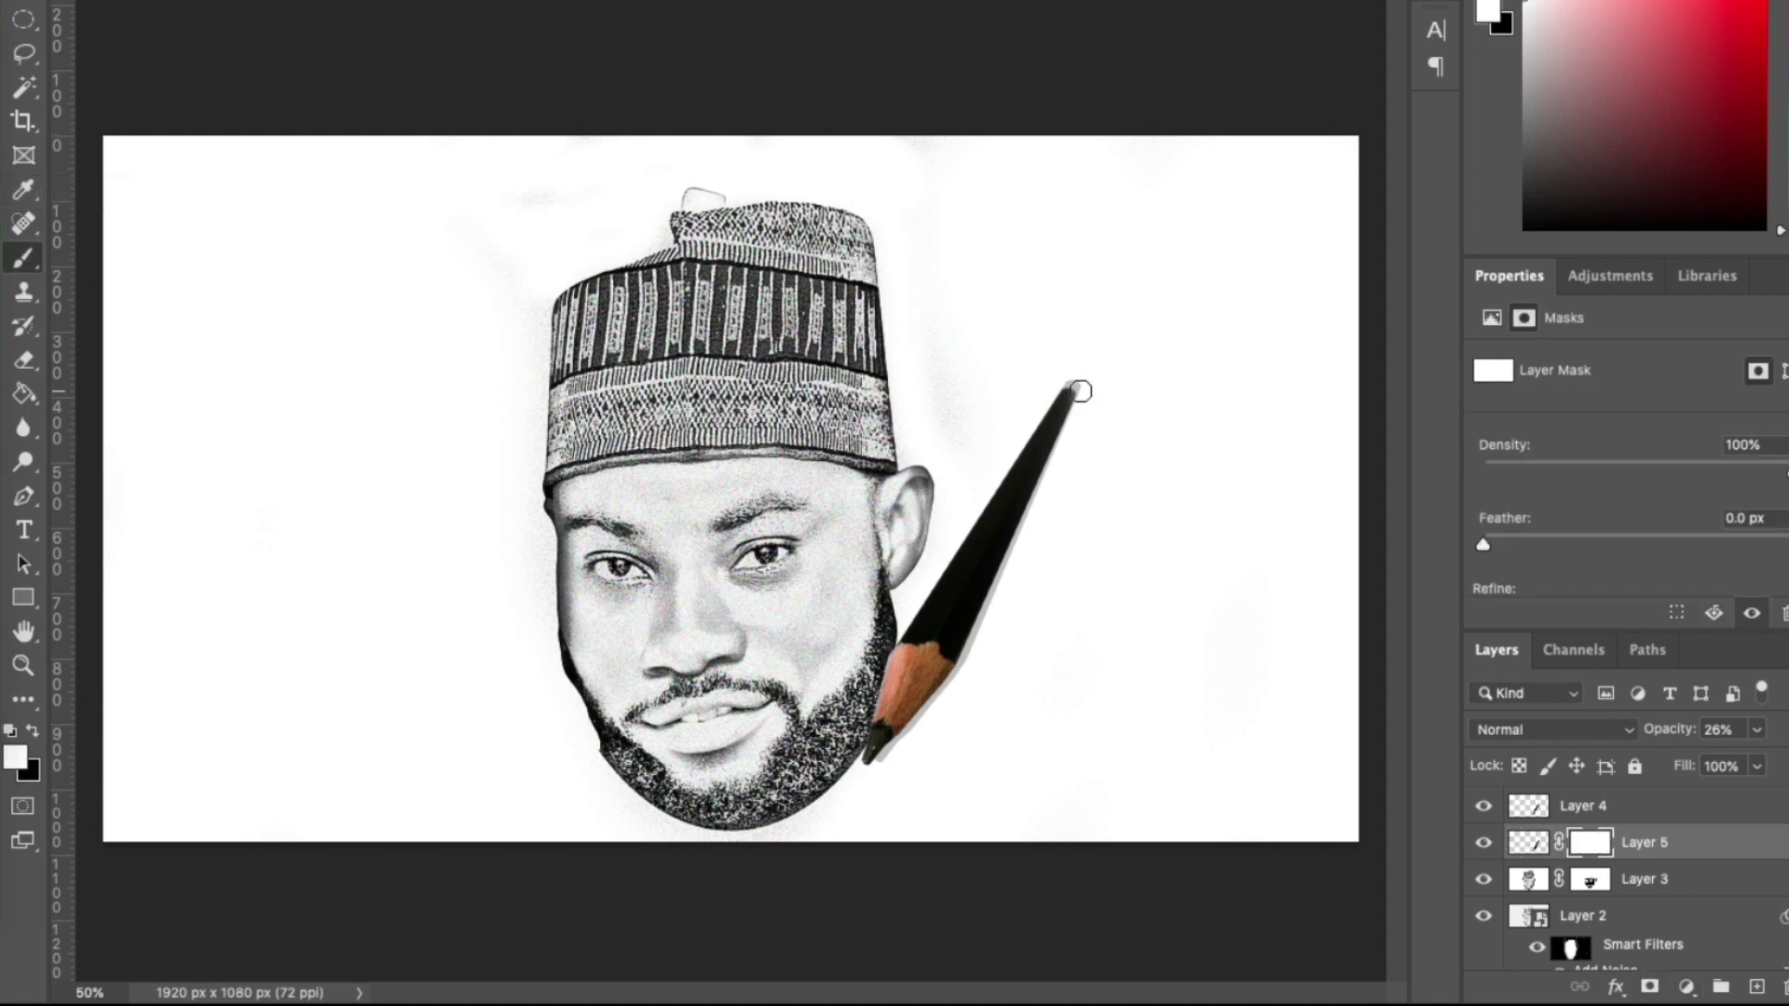
{"action": "left_click", "coordinate": [33, 732]}
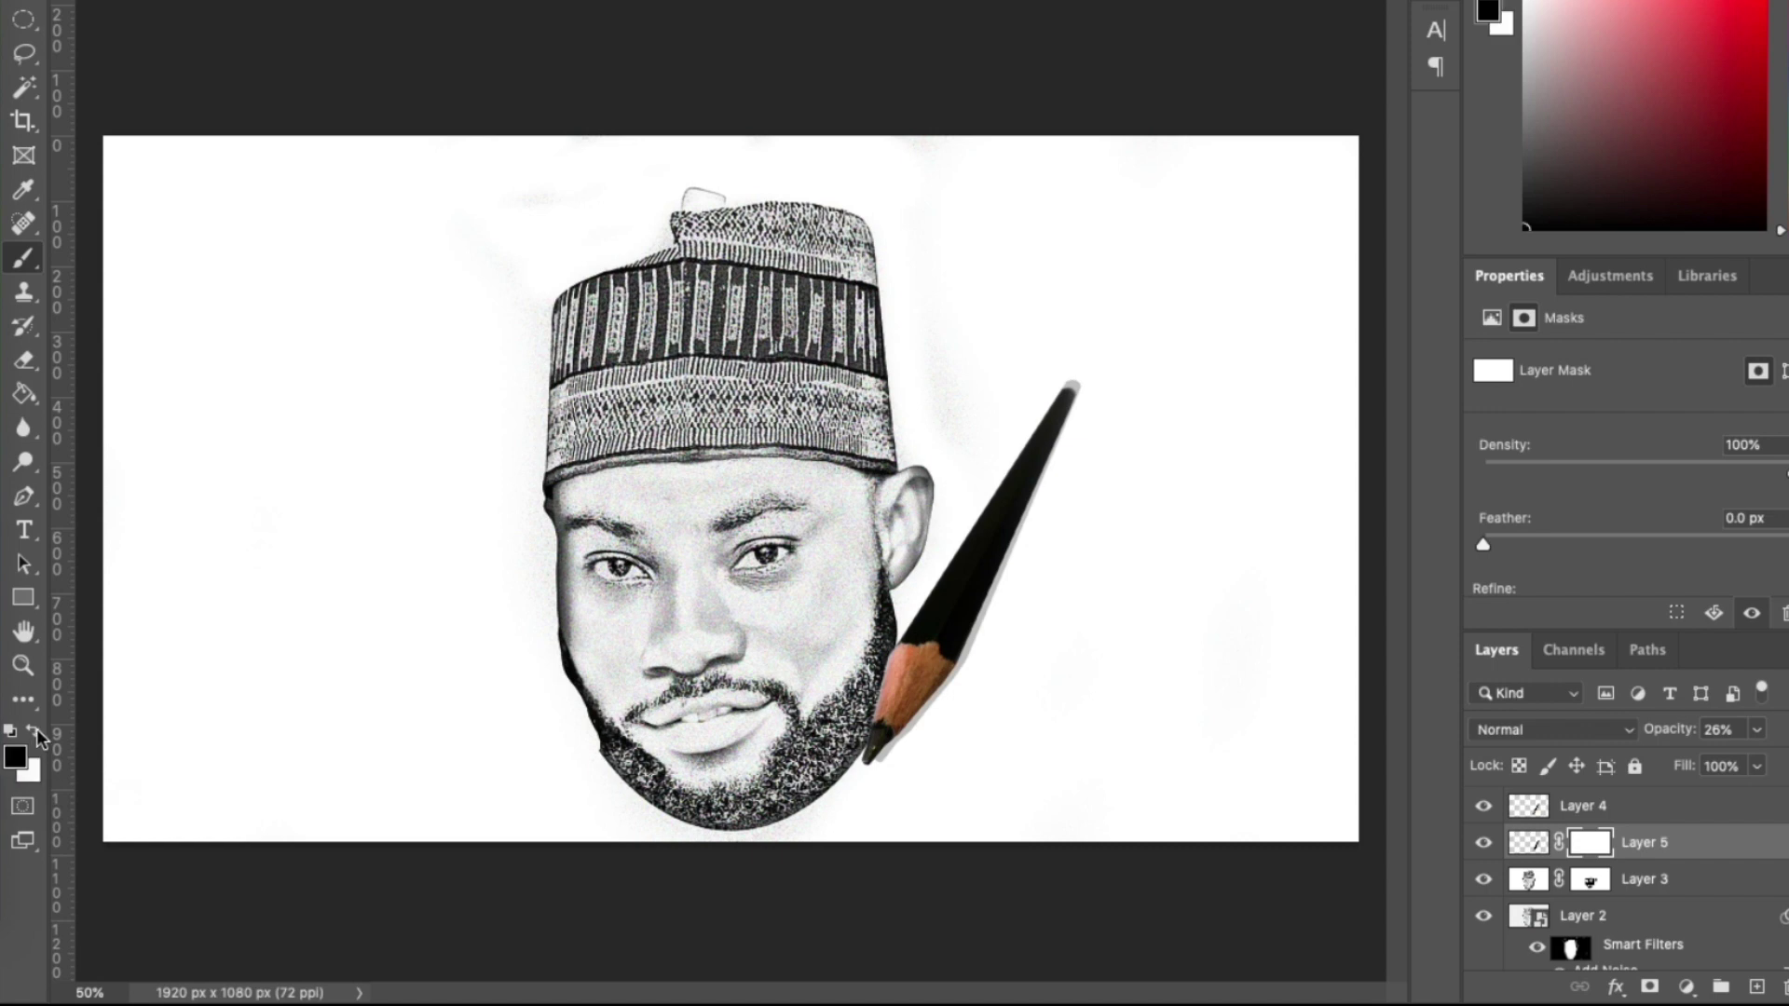
{"action": "left_click", "coordinate": [1086, 377]}
Rotate the pencil shadow slightly and commit the transform
{"action": "left_click", "coordinate": [26, 4]}
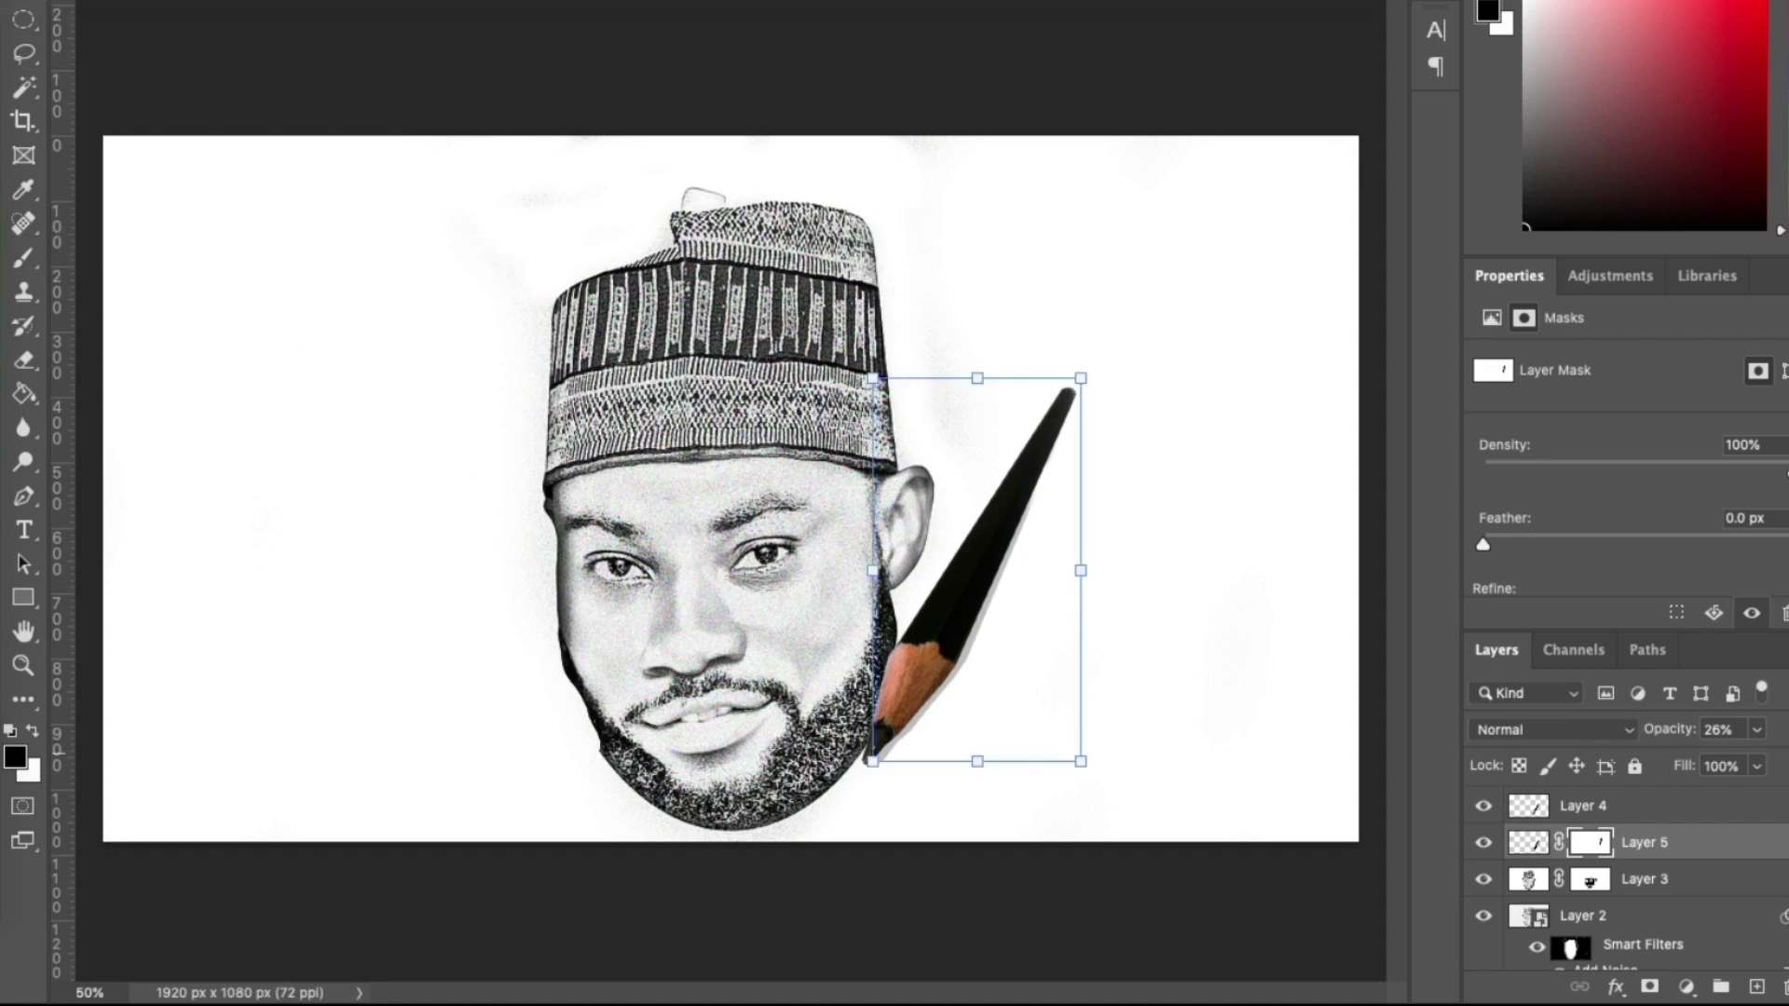
{"action": "left_click_drag", "start_coordinate": [1081, 801], "coordinate": [1077, 792]}
{"action": "key", "text": "Return"}
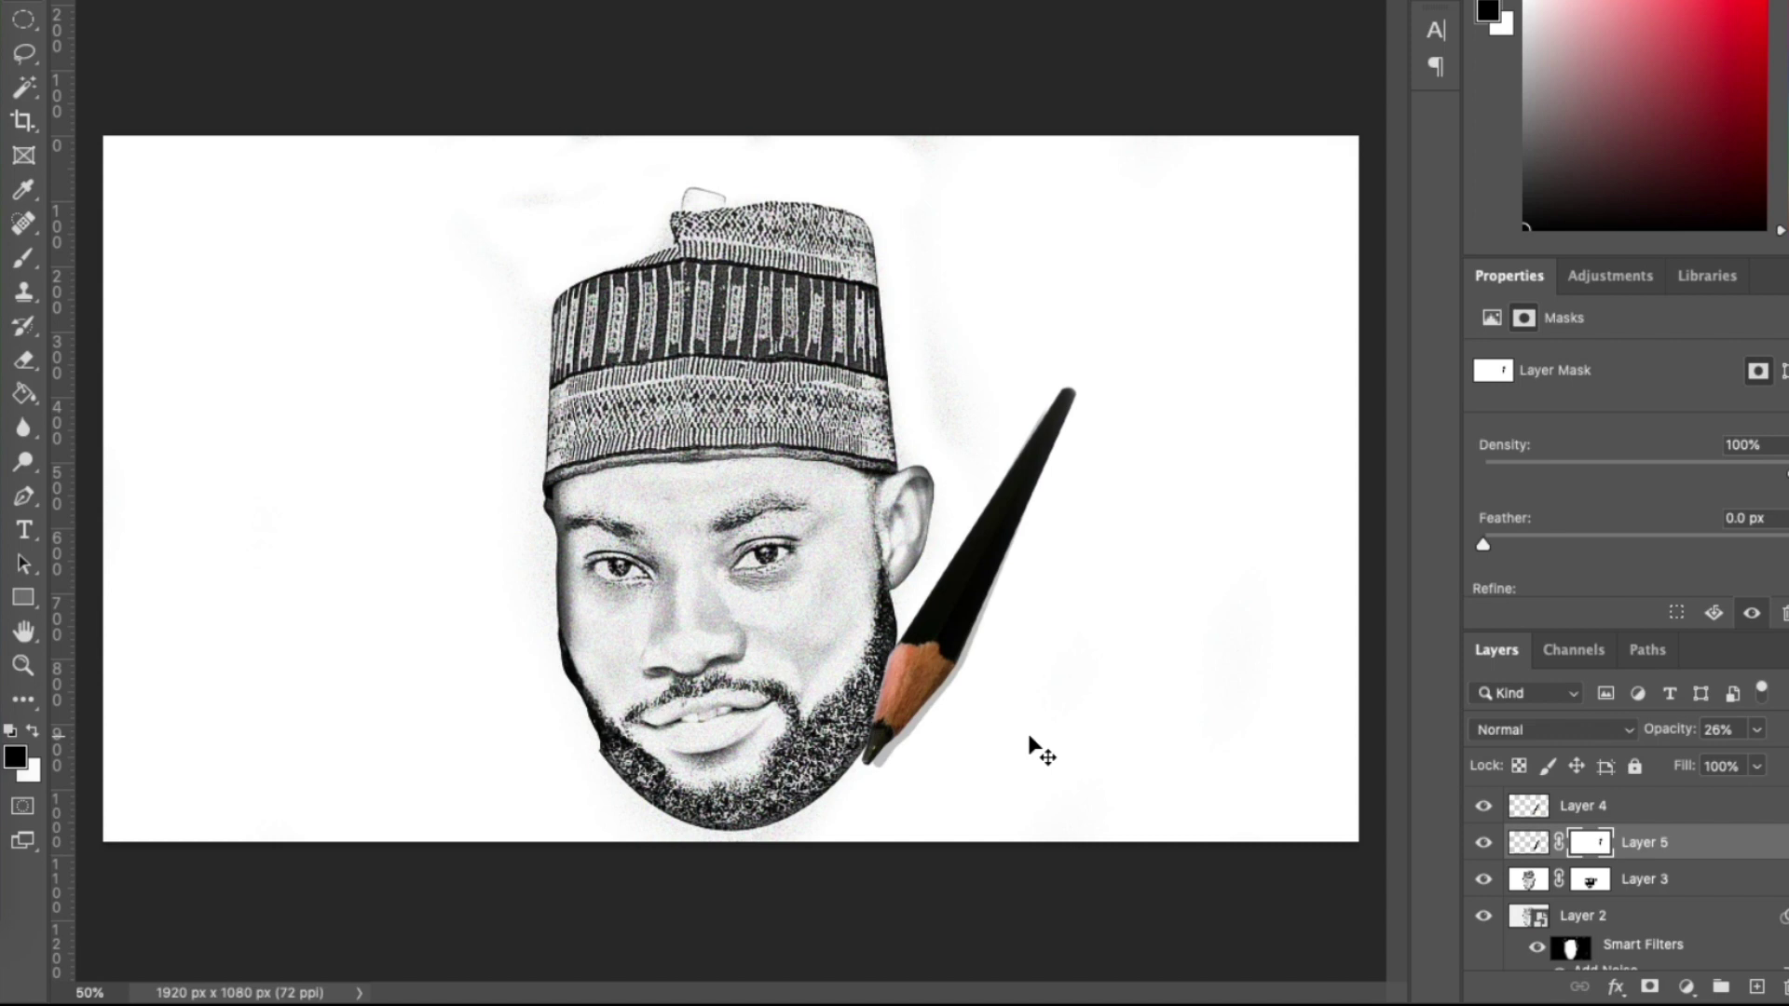
Rotate the shadow about 5.5° and move it down about 27 px
{"action": "key", "text": "ctrl+t"}
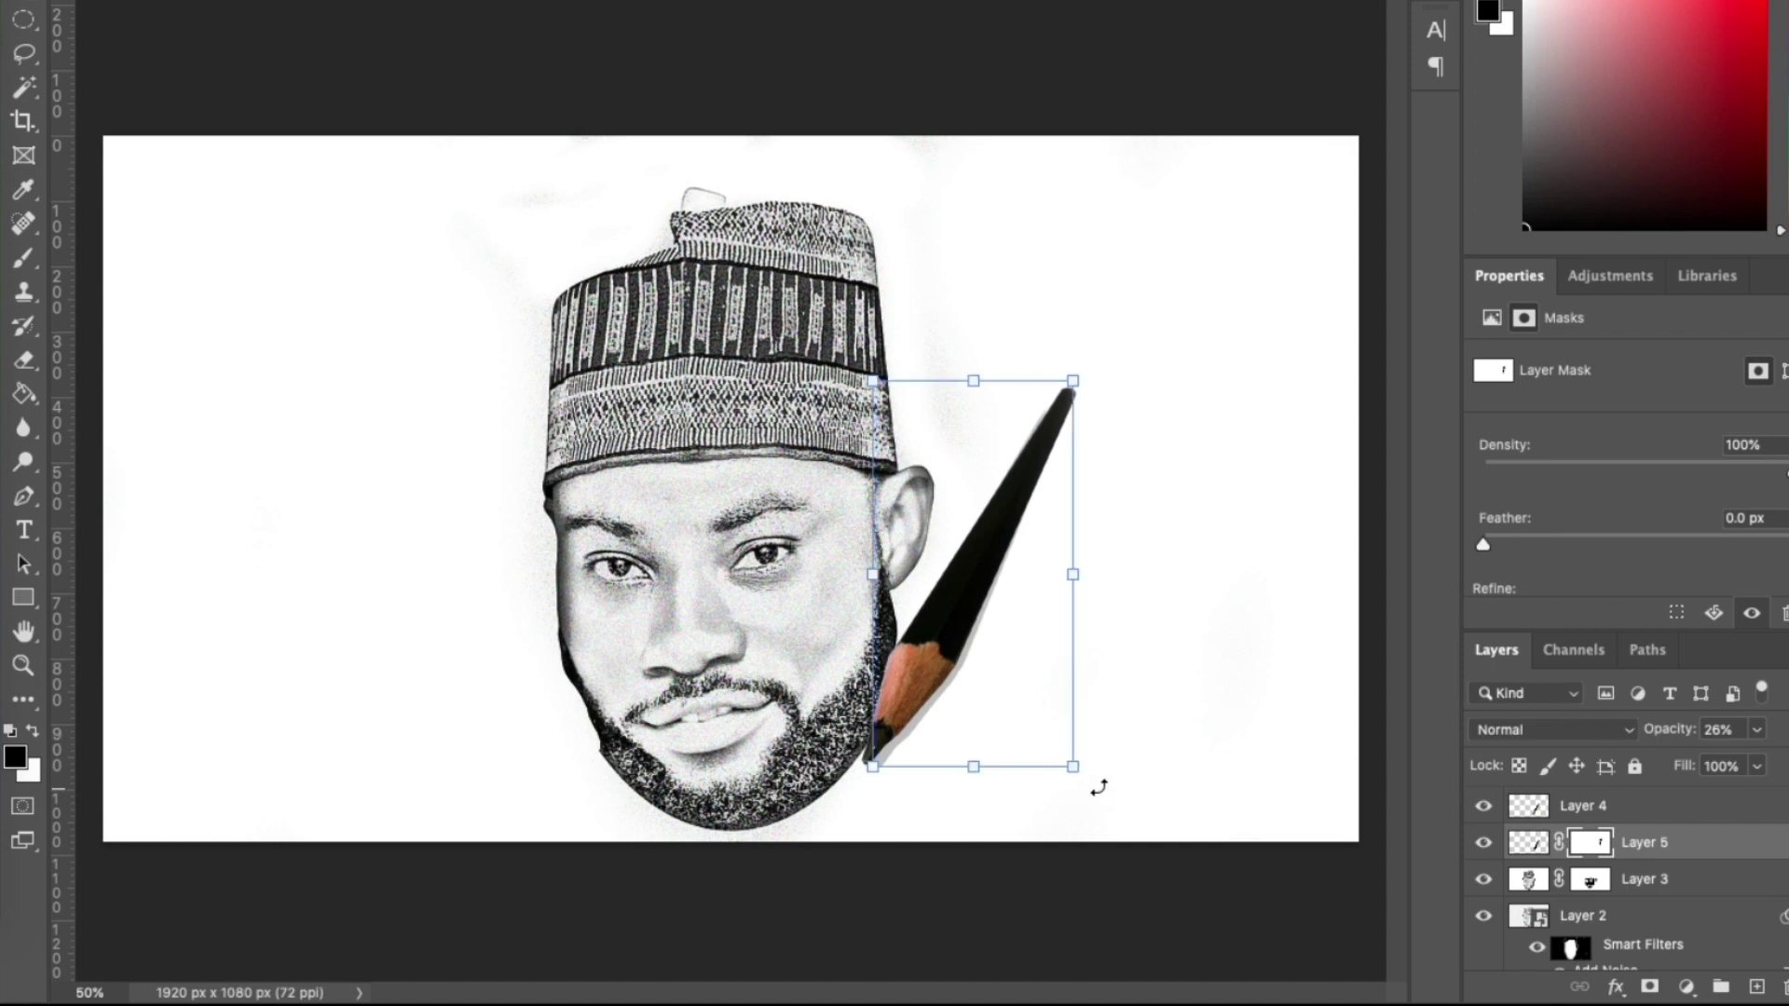
{"action": "mouse_move", "coordinate": [1093, 787]}
{"action": "left_mouse_down"}
{"action": "mouse_move", "coordinate": [1071, 820]}
{"action": "mouse_move", "coordinate": [1094, 830]}
{"action": "left_mouse_up"}
{"action": "left_click_drag", "start_coordinate": [1009, 733], "coordinate": [1014, 759]}
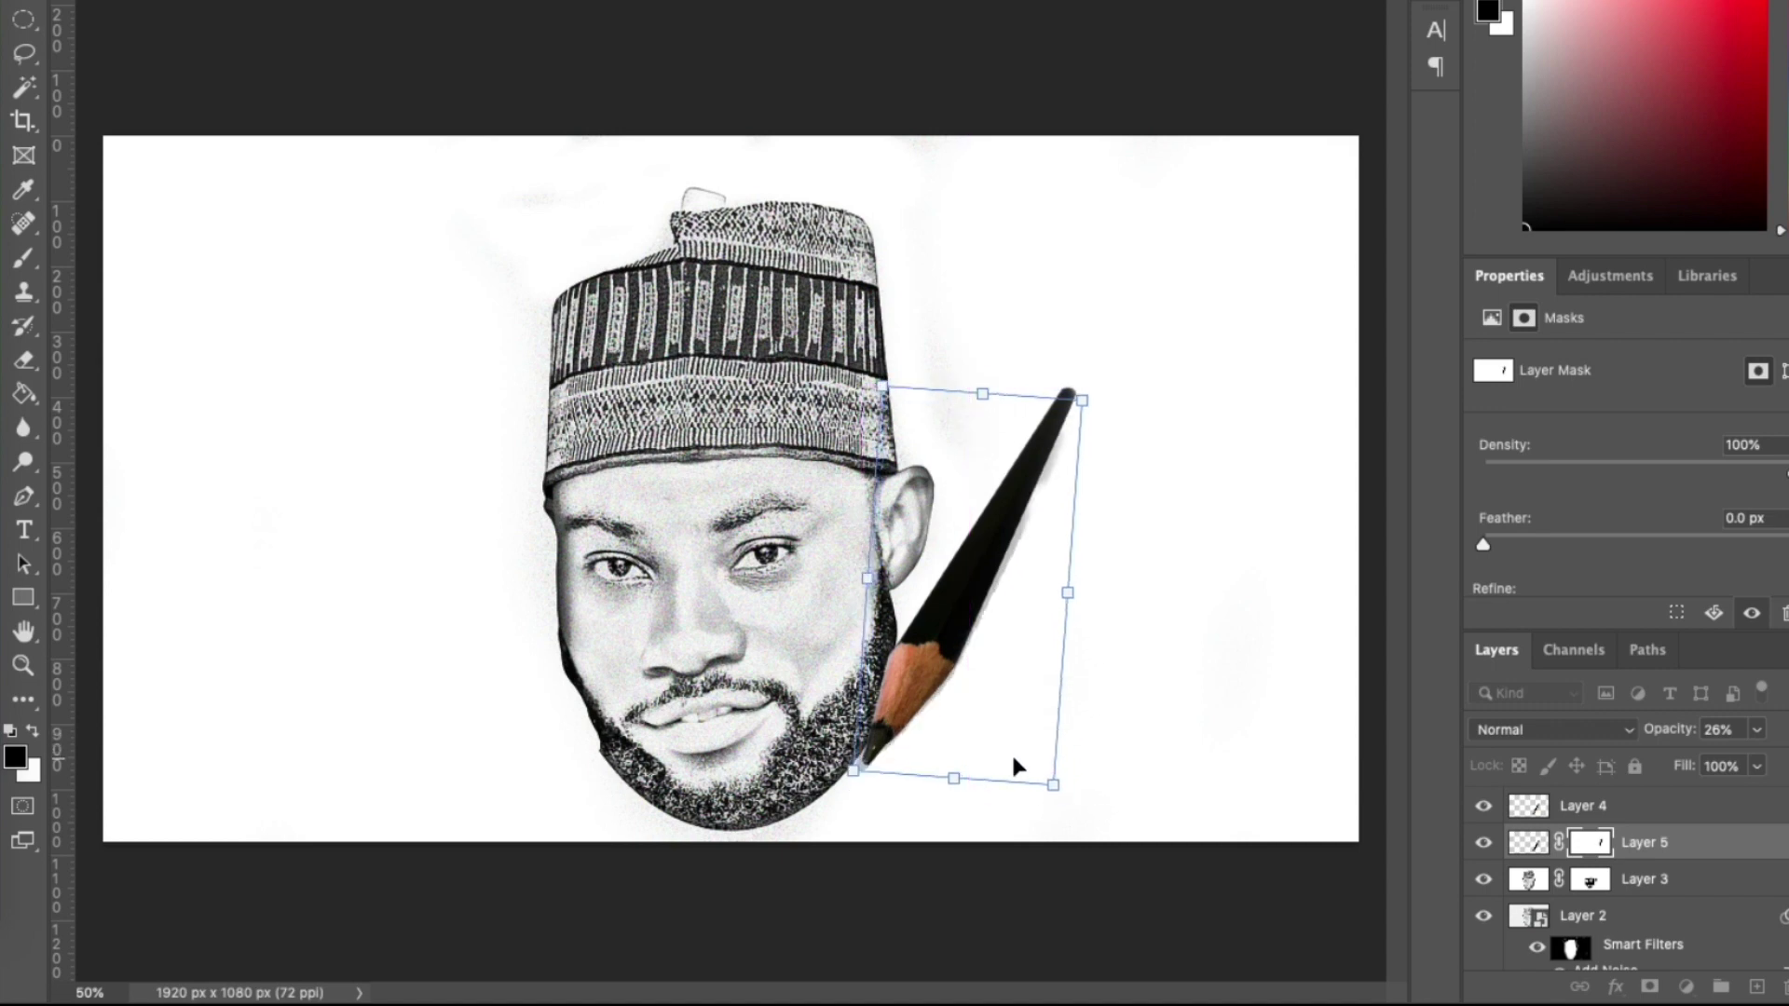
{"action": "key", "text": "Return"}
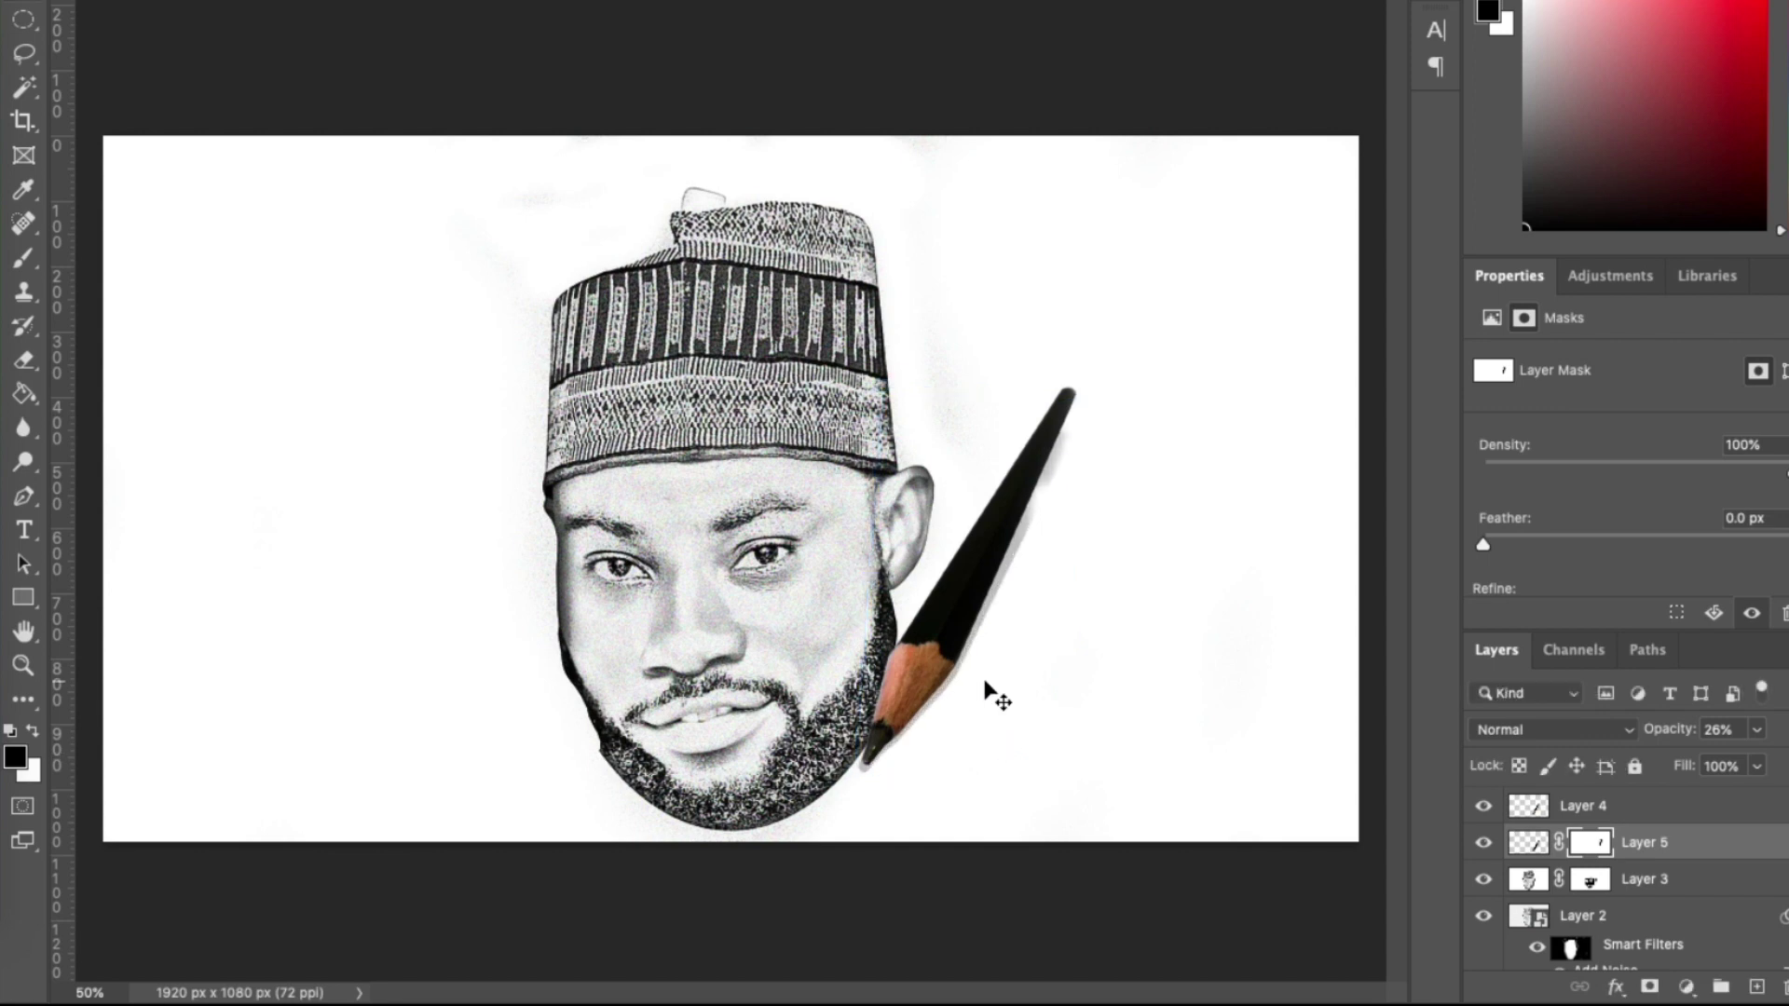
Rotate the shadow a little further and stretch it slightly taller and wider
{"action": "key", "text": "ctrl+t"}
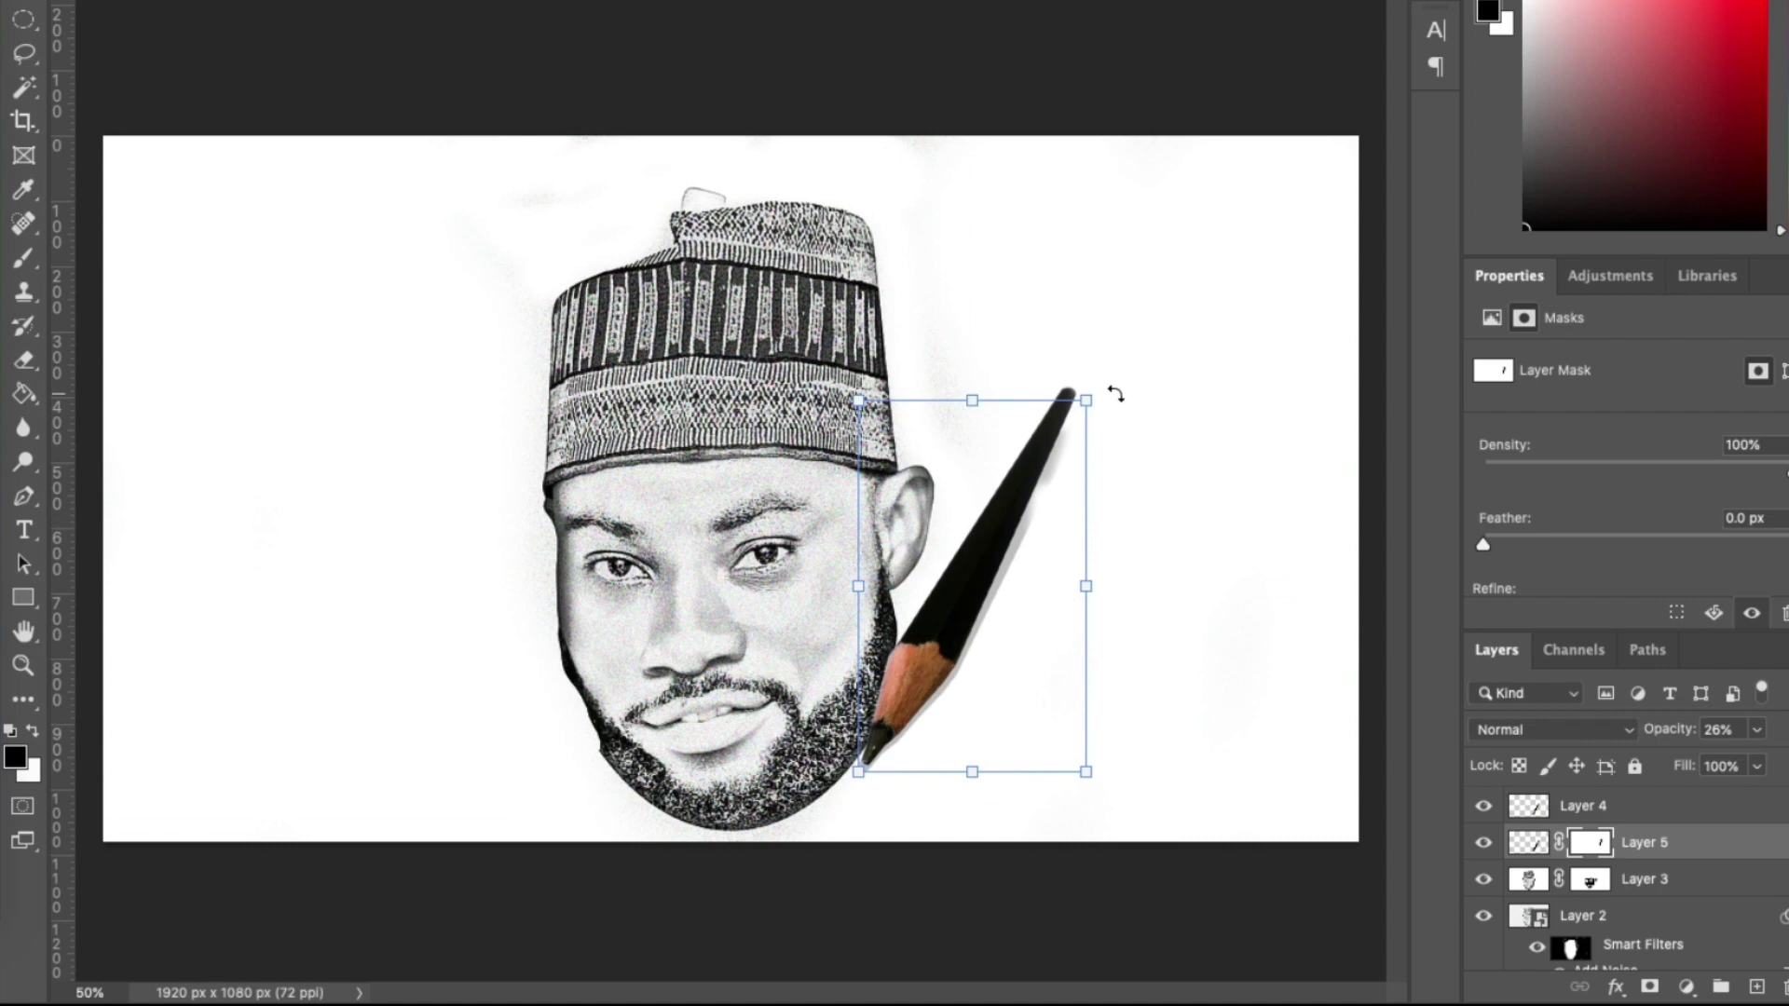
{"action": "left_click_drag", "start_coordinate": [1113, 392], "coordinate": [1106, 387]}
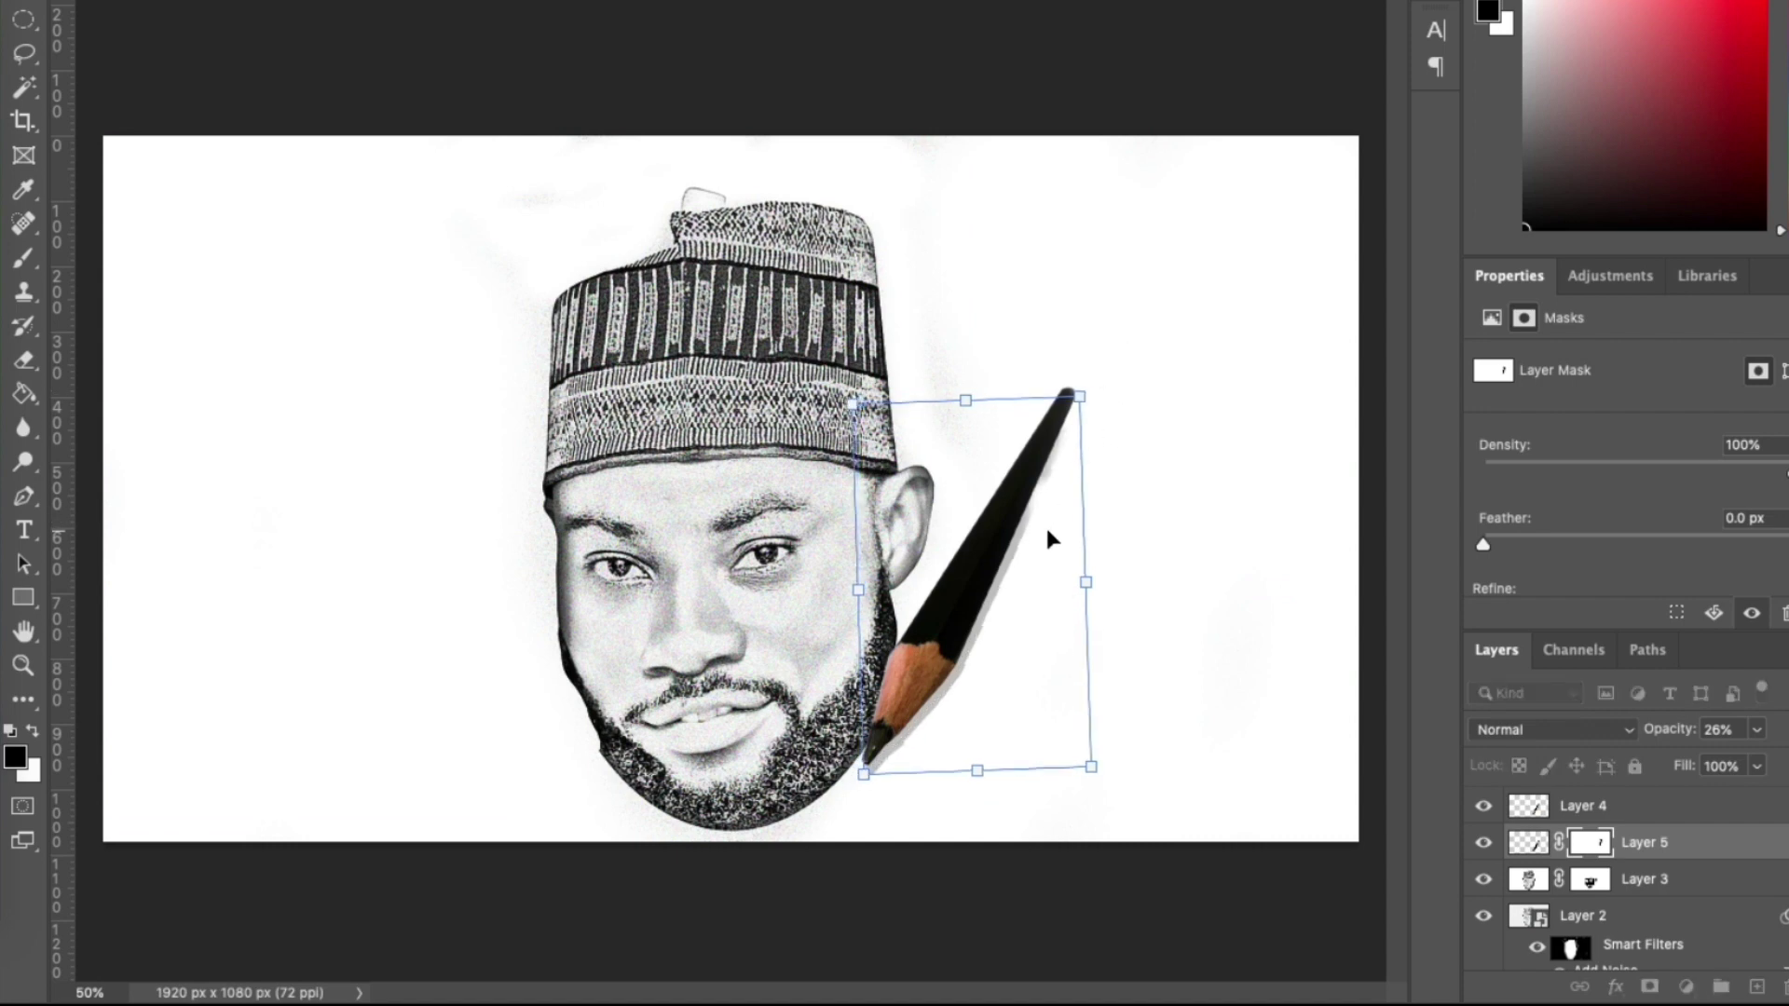
{"action": "key", "text": "Return"}
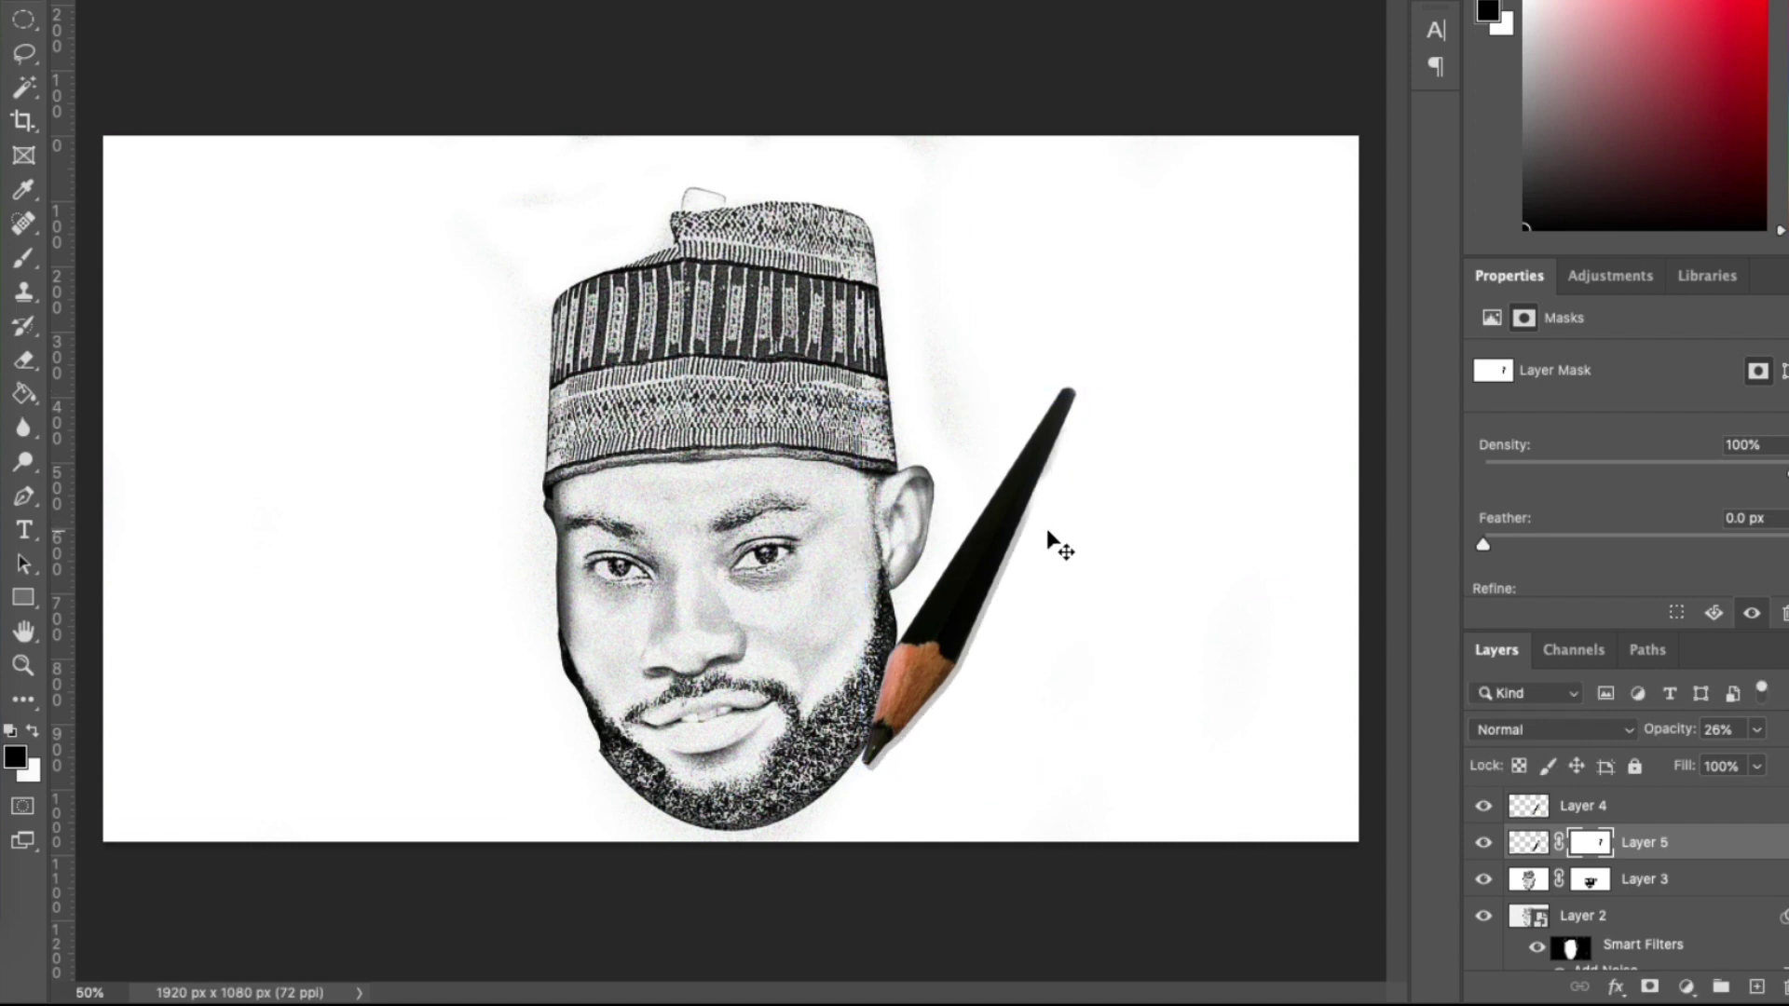
{"action": "key", "text": "ctrl+t"}
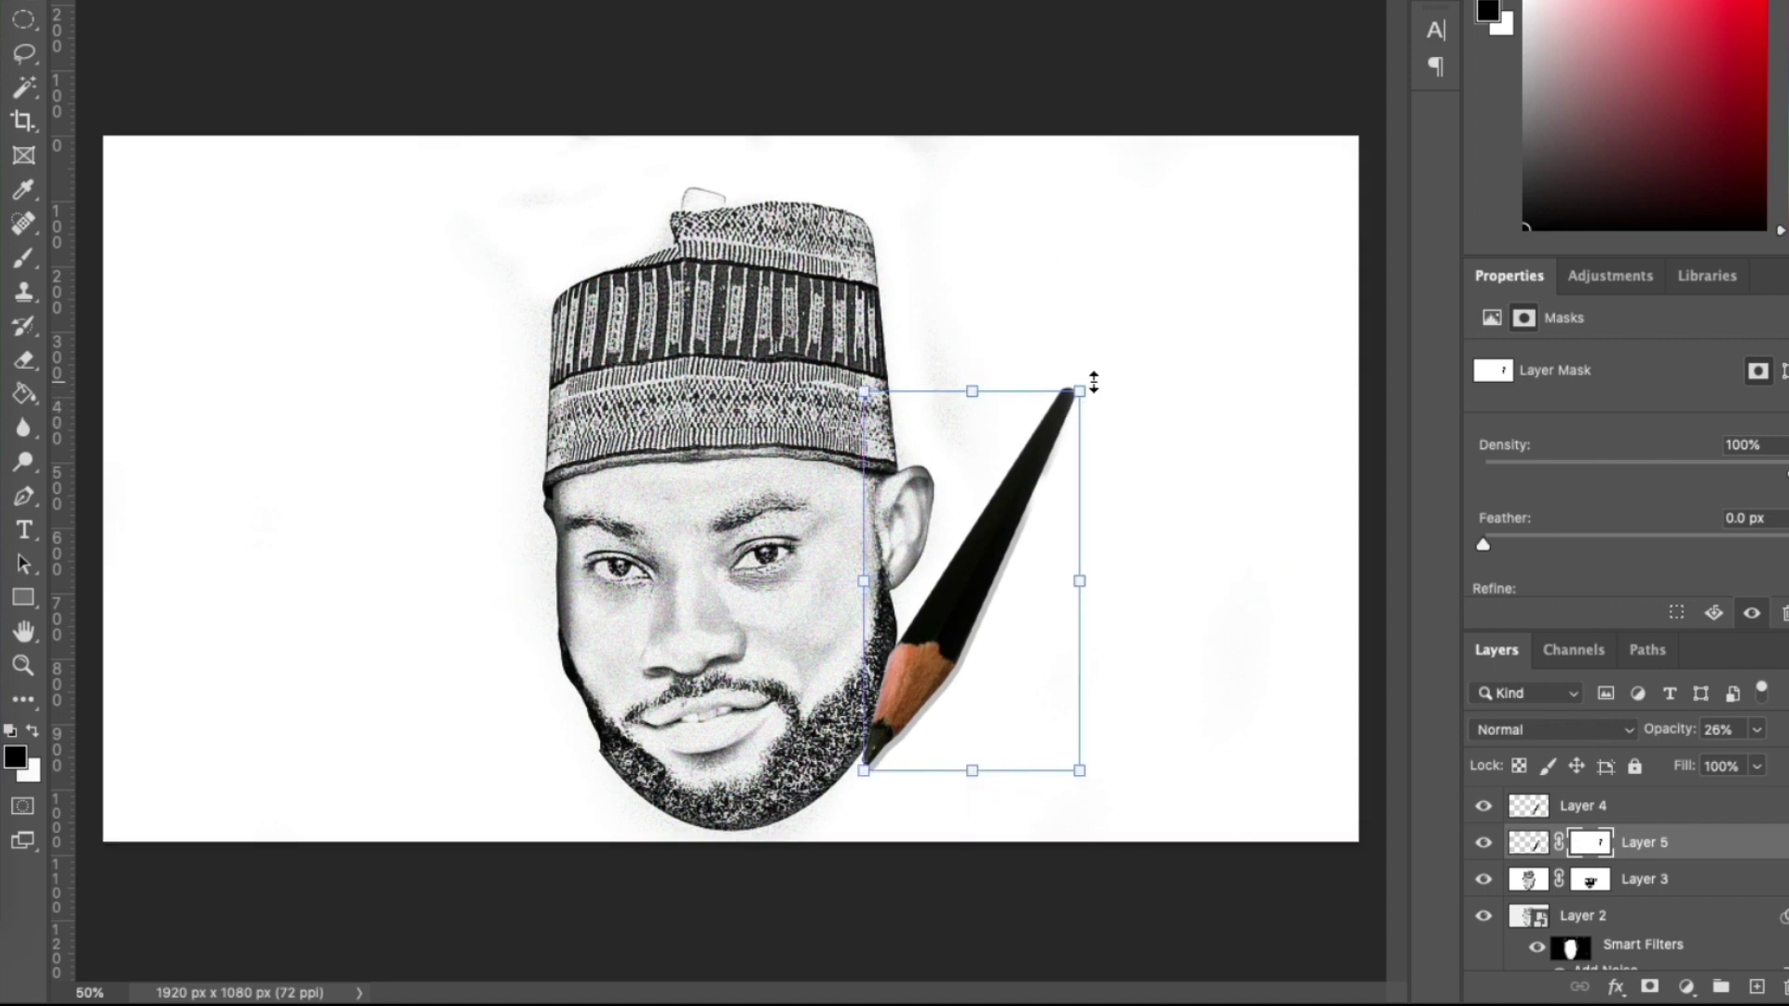
{"action": "mouse_move", "coordinate": [1093, 382]}
{"action": "left_mouse_down"}
{"action": "mouse_move", "coordinate": [1114, 369]}
{"action": "mouse_move", "coordinate": [1117, 387]}
{"action": "left_mouse_up"}
{"action": "key", "text": "Return"}
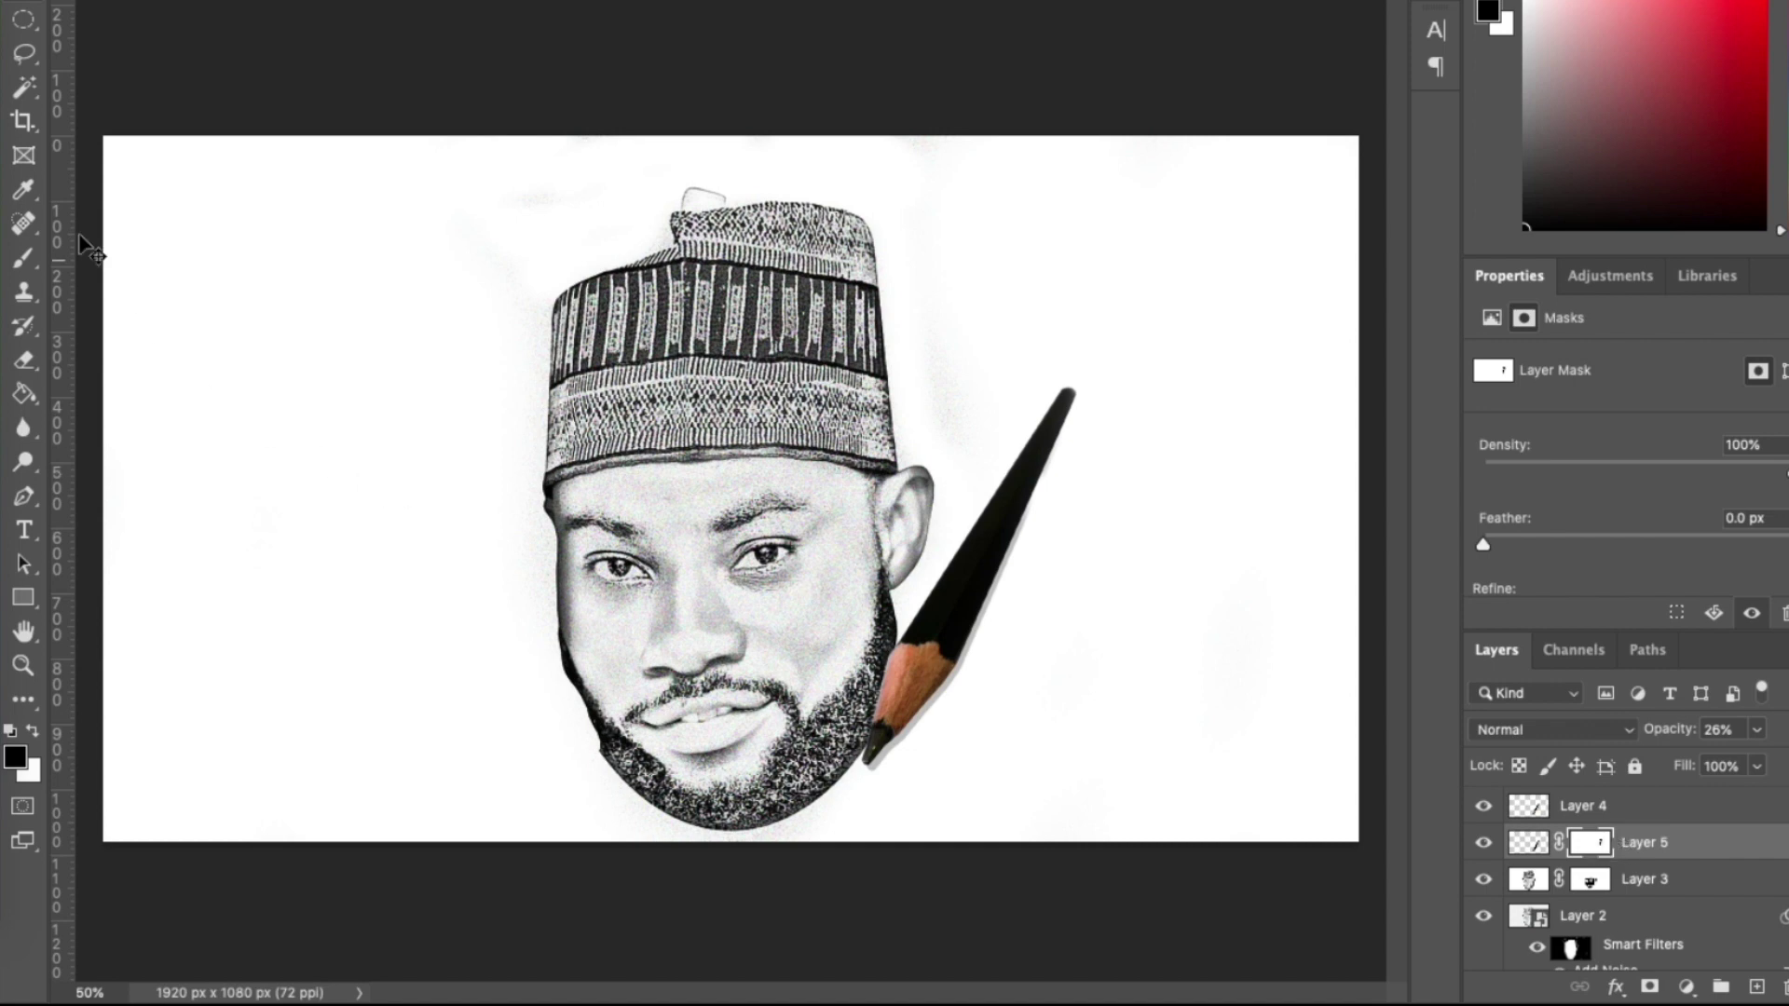
{"action": "left_click", "coordinate": [23, 262]}
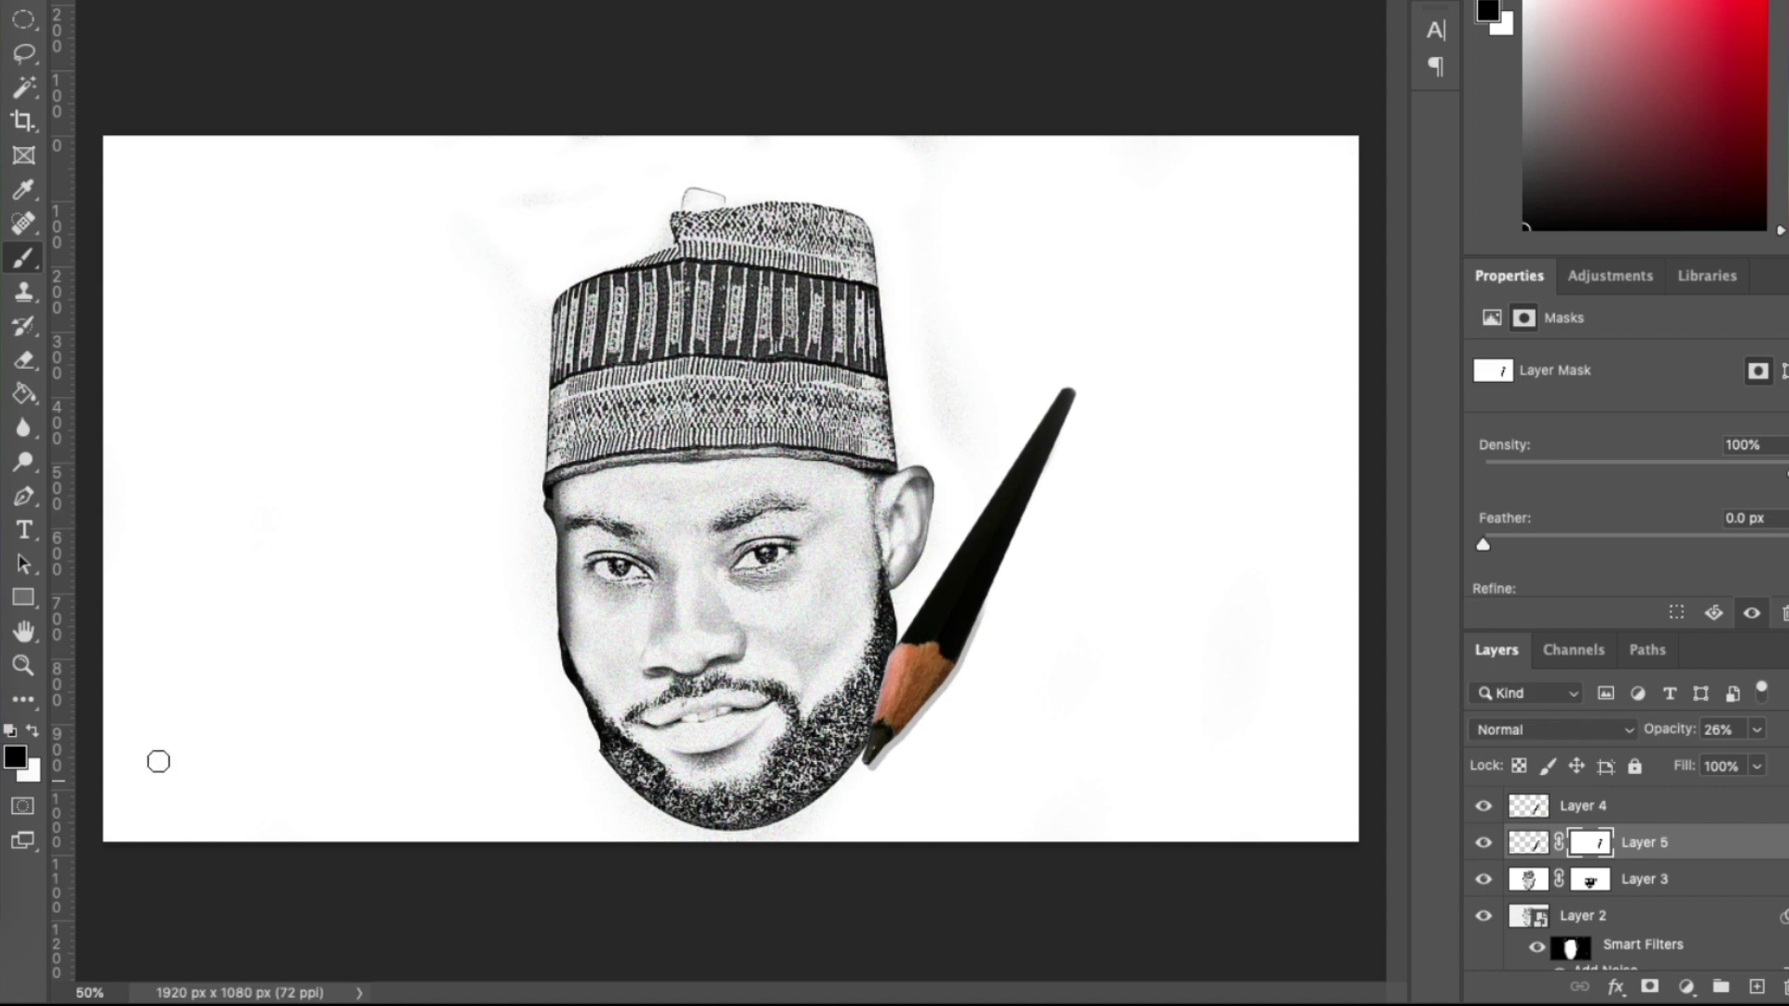
{"action": "left_click", "coordinate": [35, 732]}
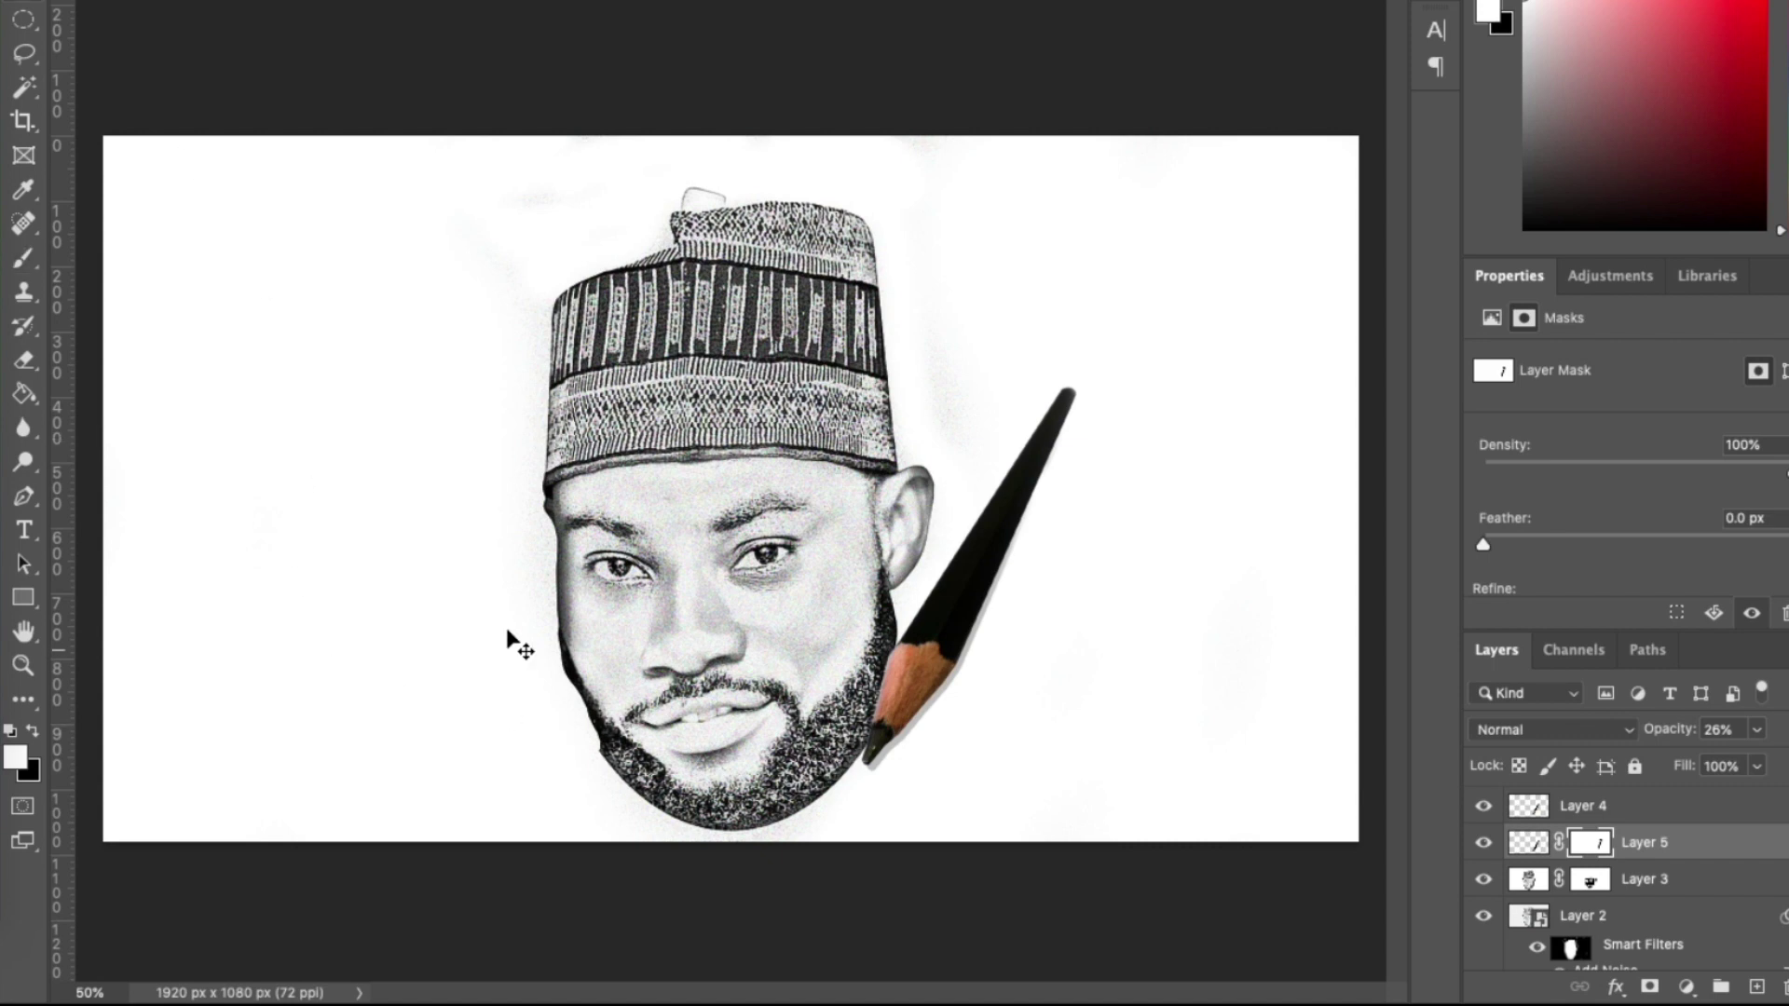
{"action": "left_click", "coordinate": [28, 531]}
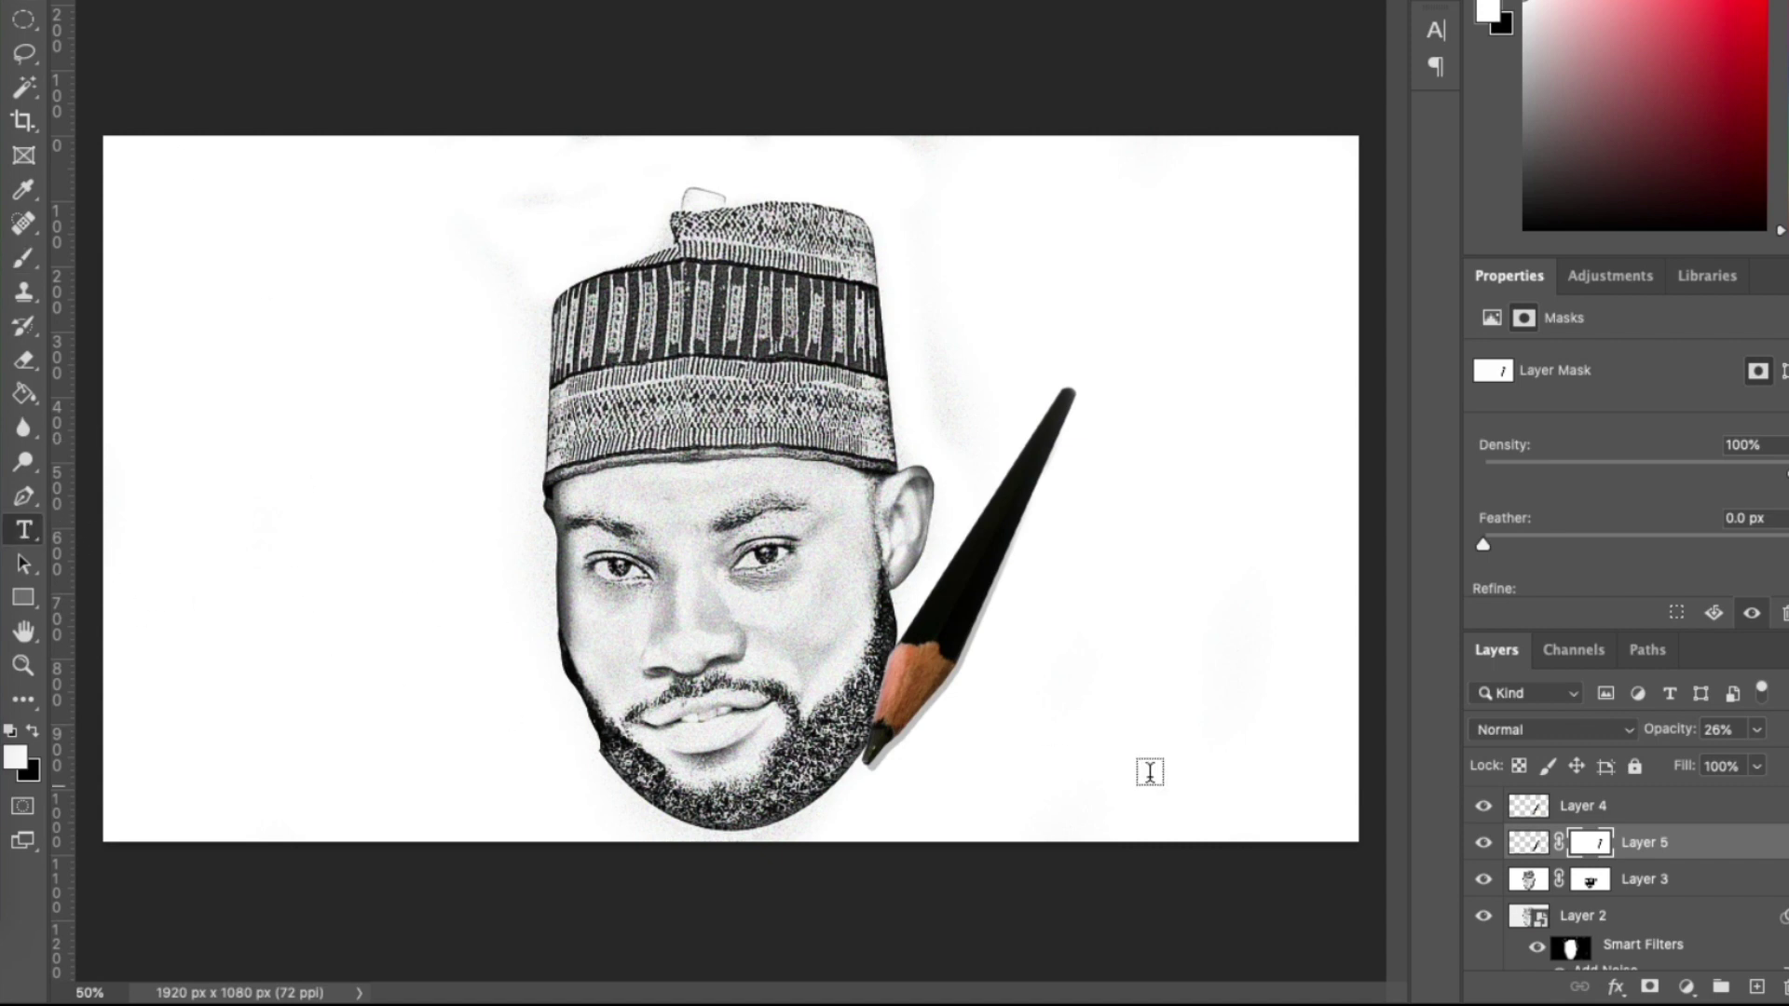
Place a 'Jhay Multimedia' text layer right of the pencil and show its character settings
{"action": "left_click", "coordinate": [1053, 681]}
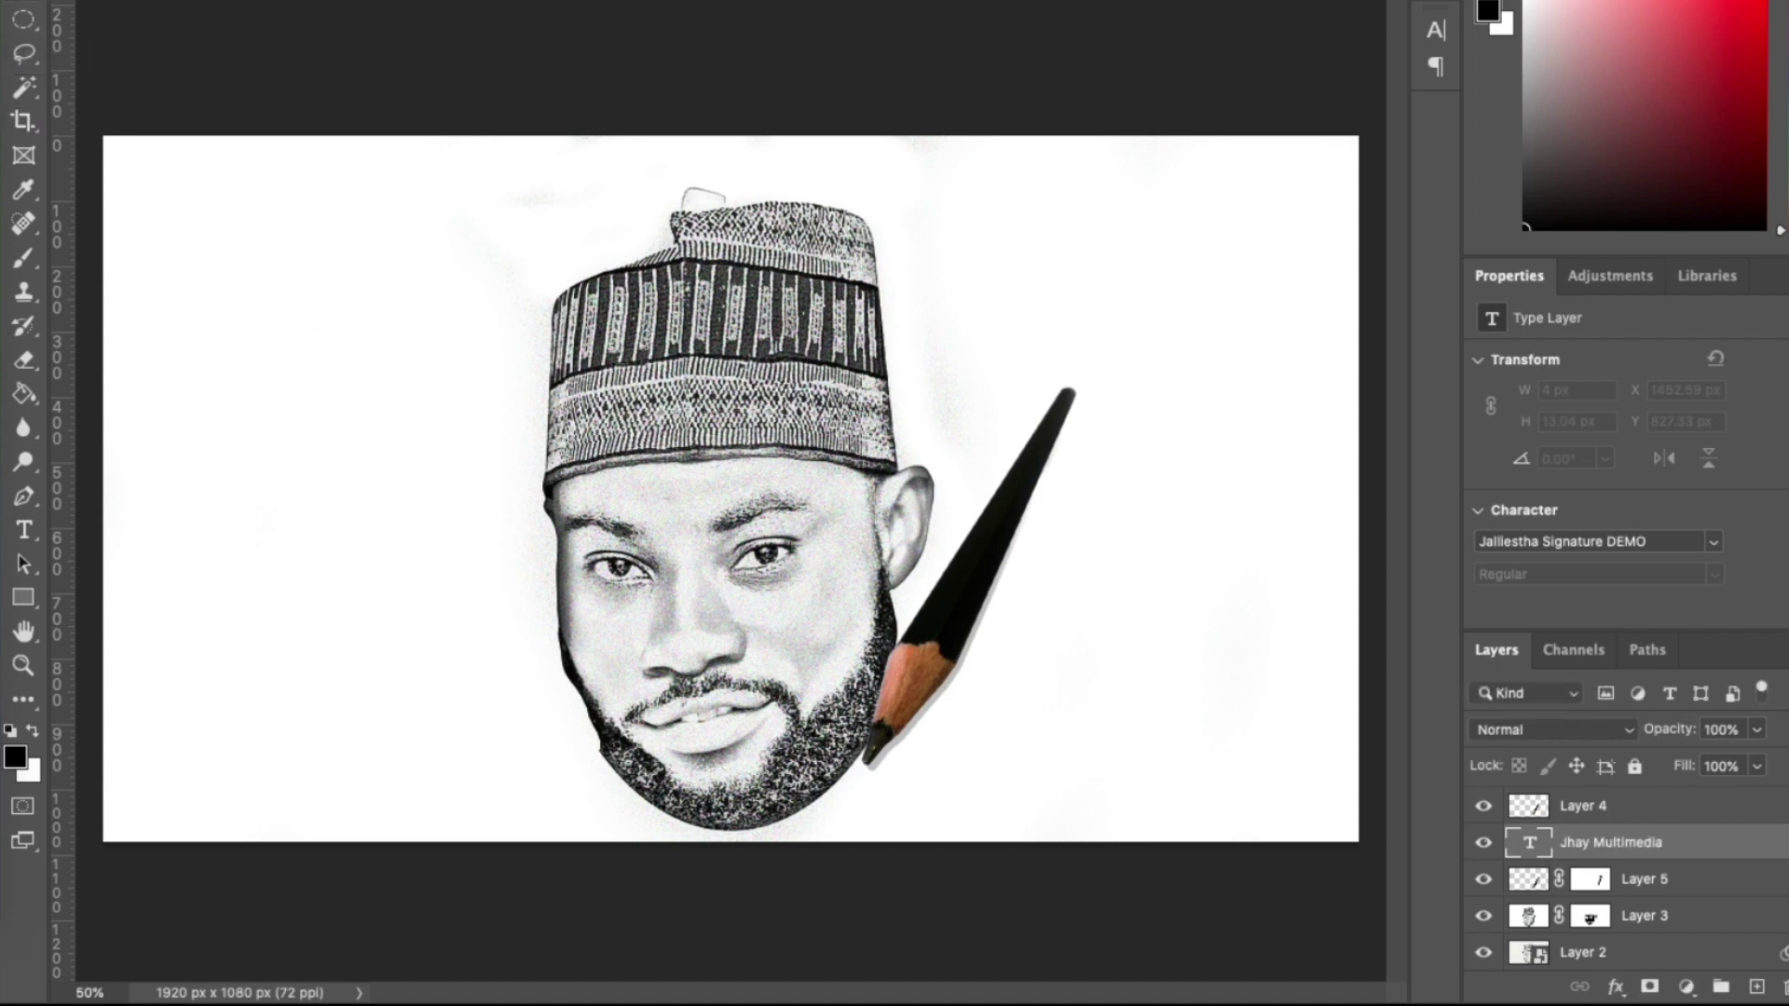
{"action": "left_click", "coordinate": [1435, 30]}
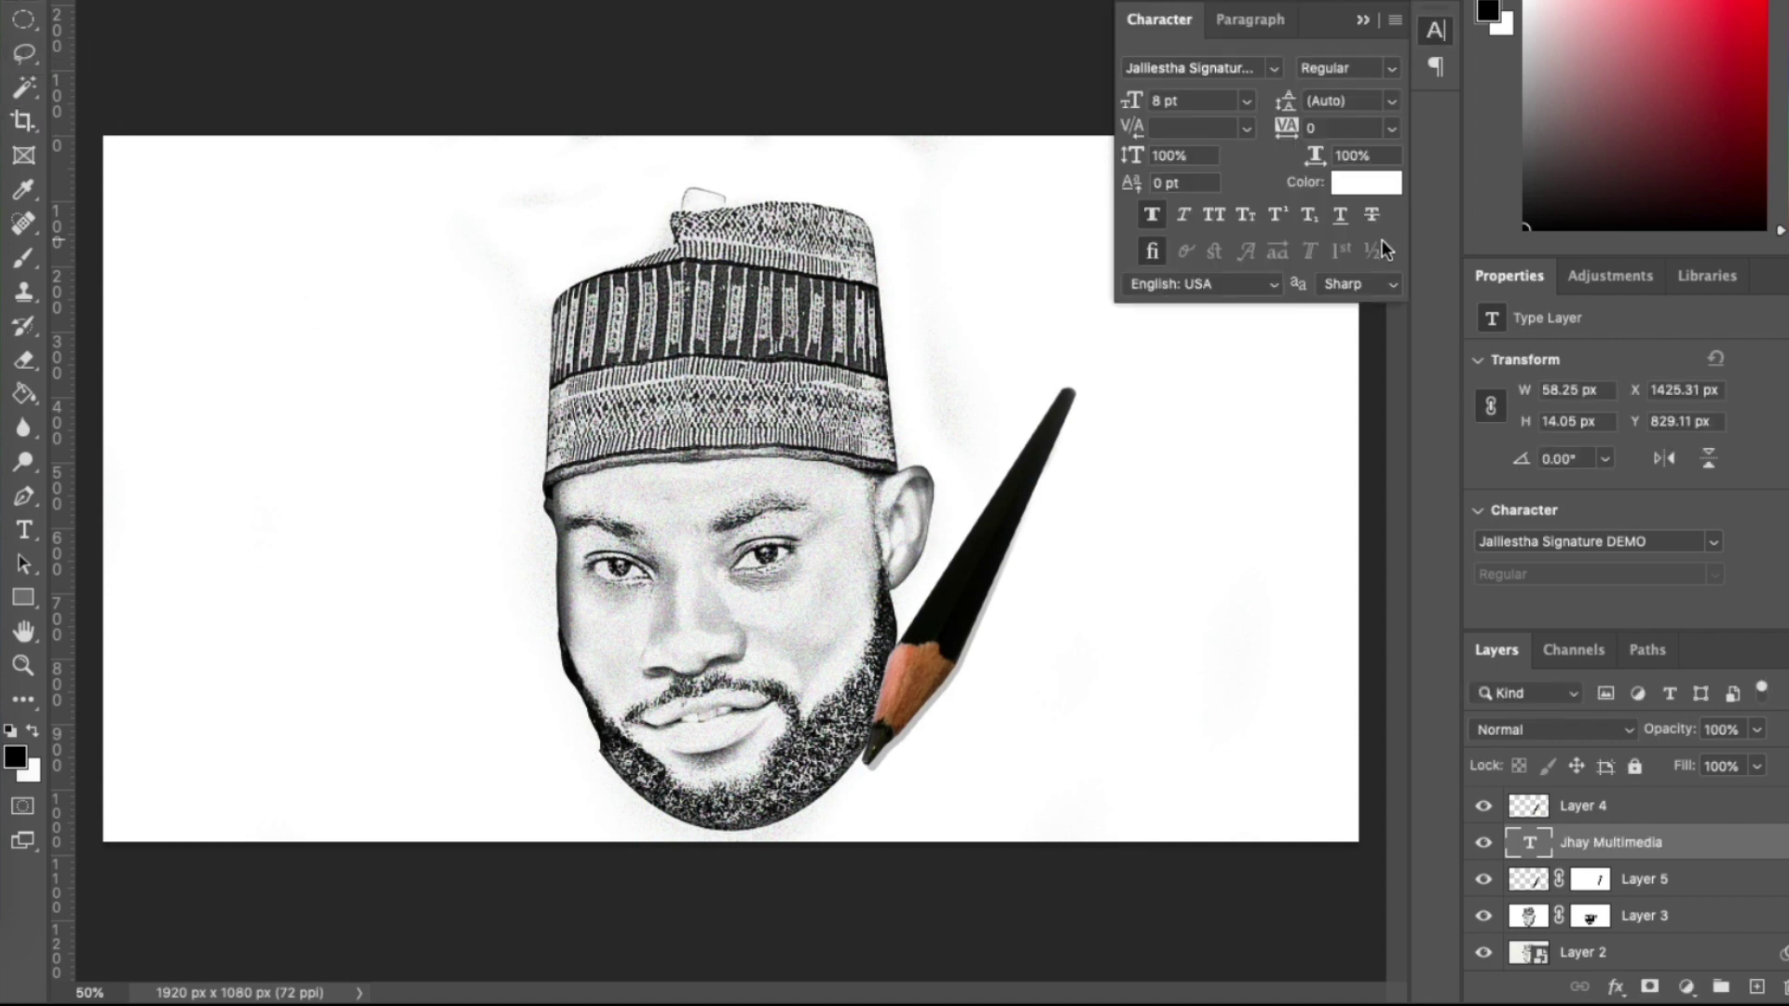
Set the signature text colour to black (000000) and its font size to 58 pt
{"action": "left_click", "coordinate": [1379, 186]}
{"action": "type", "text": "000000"}
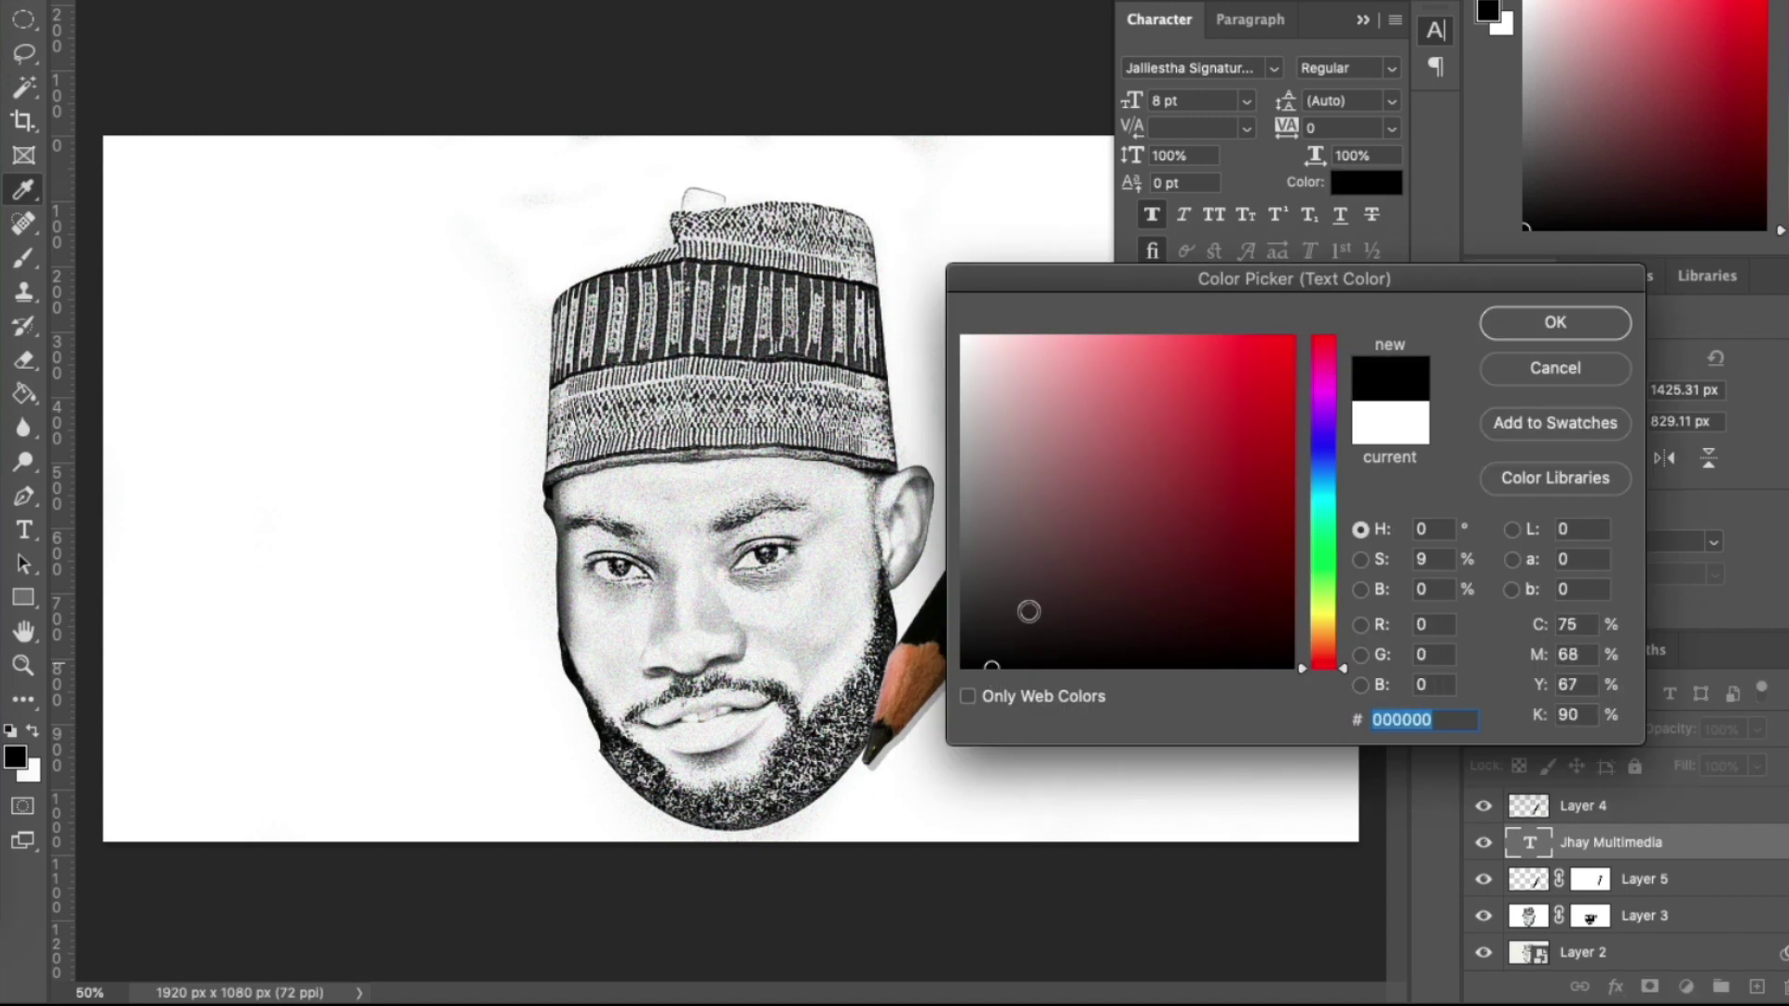
{"action": "left_click", "coordinate": [1551, 322]}
{"action": "left_click_drag", "start_coordinate": [1131, 102], "coordinate": [1191, 103]}
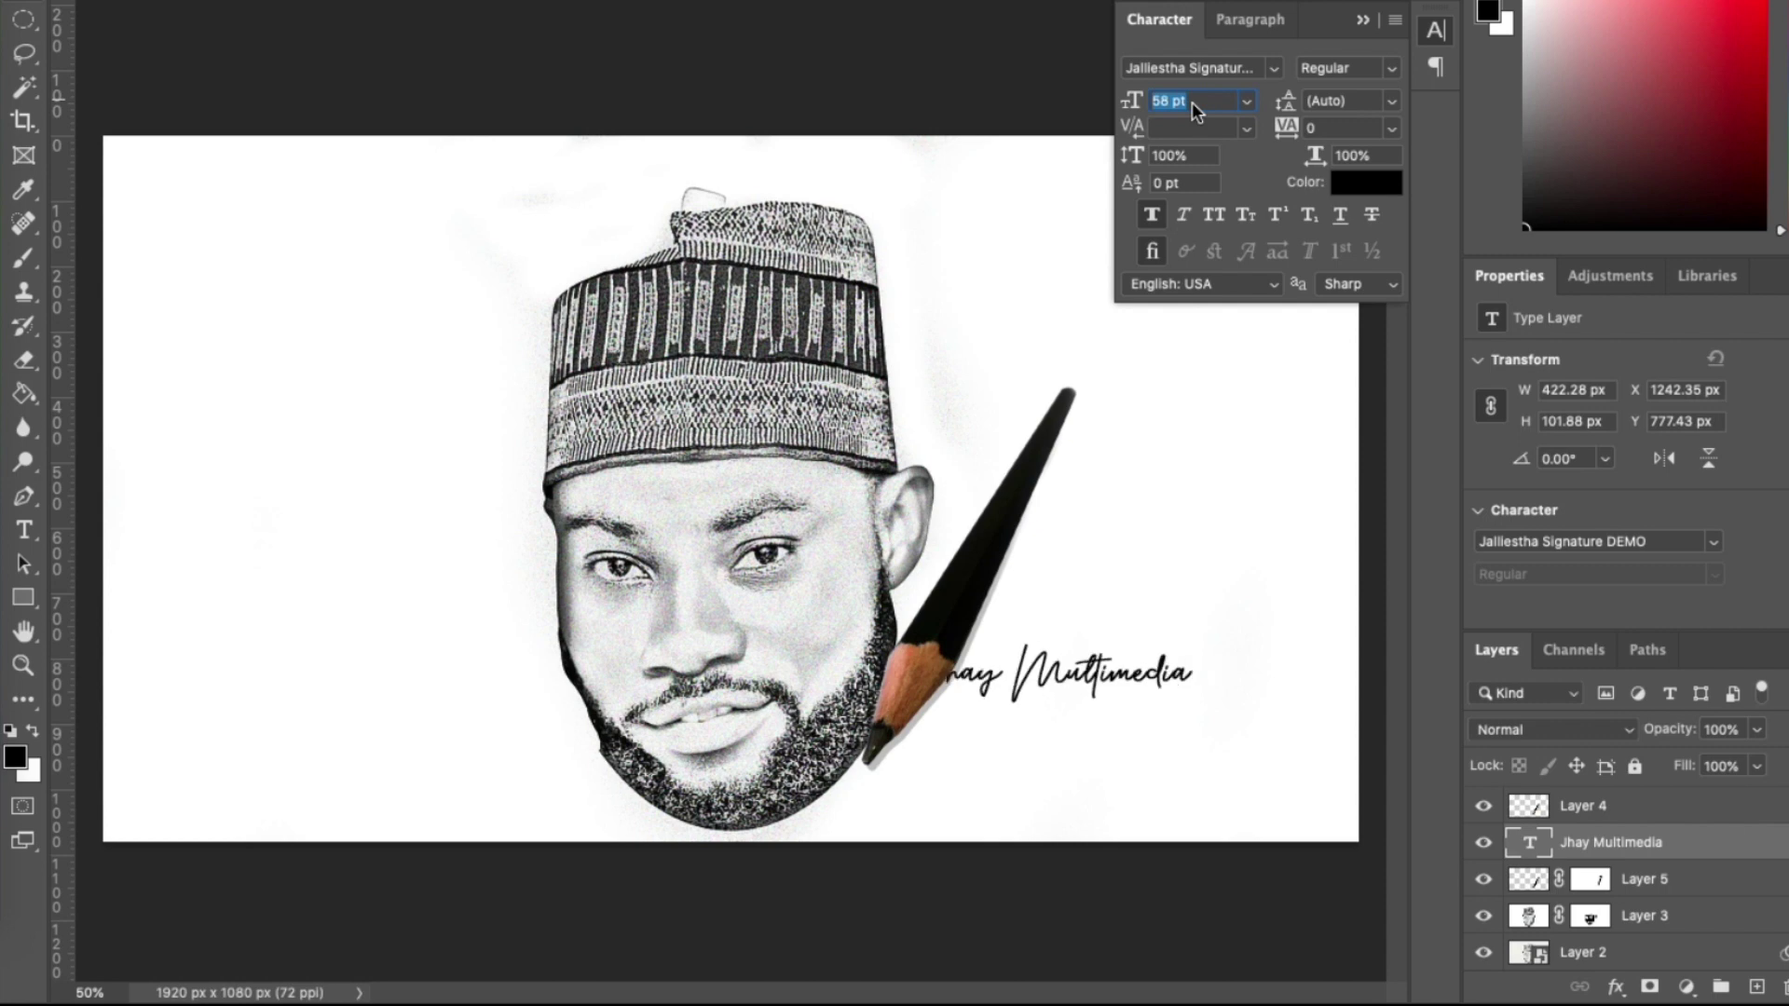
{"action": "left_click", "coordinate": [1367, 21]}
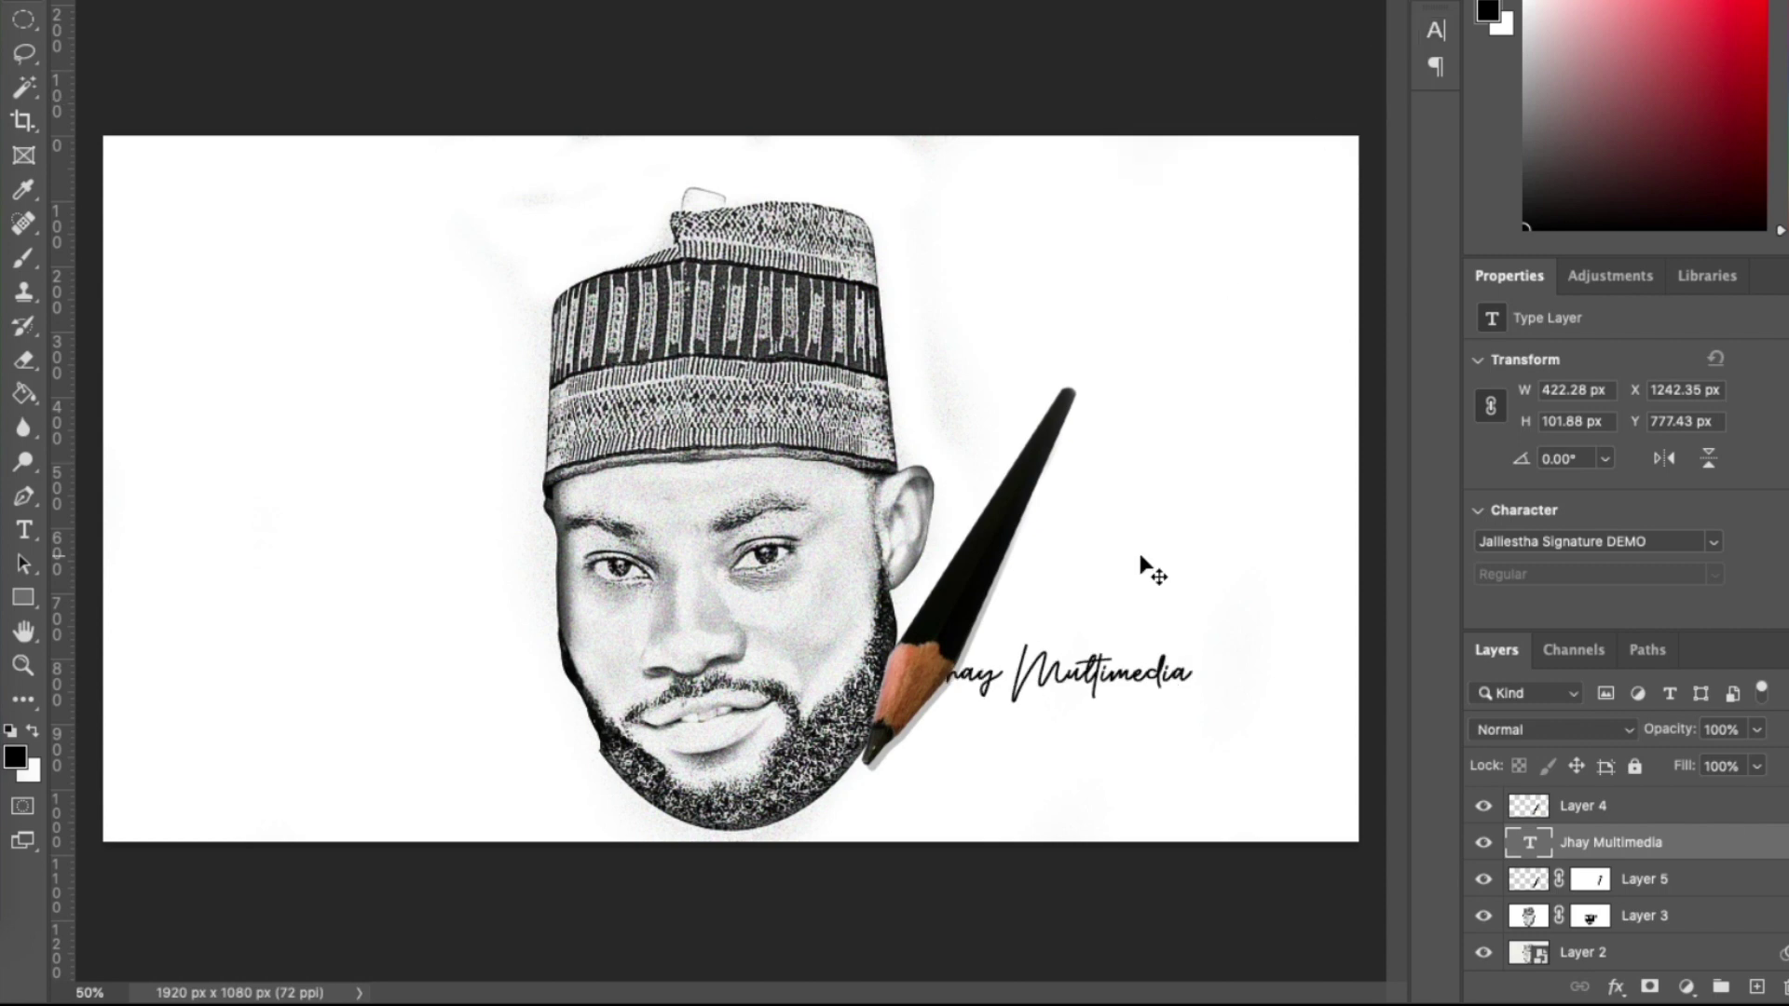
Move the signature beside the pencil tip and enlarge it to about 582 × 140 px
{"action": "mouse_move", "coordinate": [1048, 689]}
{"action": "left_mouse_down"}
{"action": "mouse_move", "coordinate": [1068, 760]}
{"action": "mouse_move", "coordinate": [1051, 751]}
{"action": "left_mouse_up"}
{"action": "key", "text": "ctrl+t"}
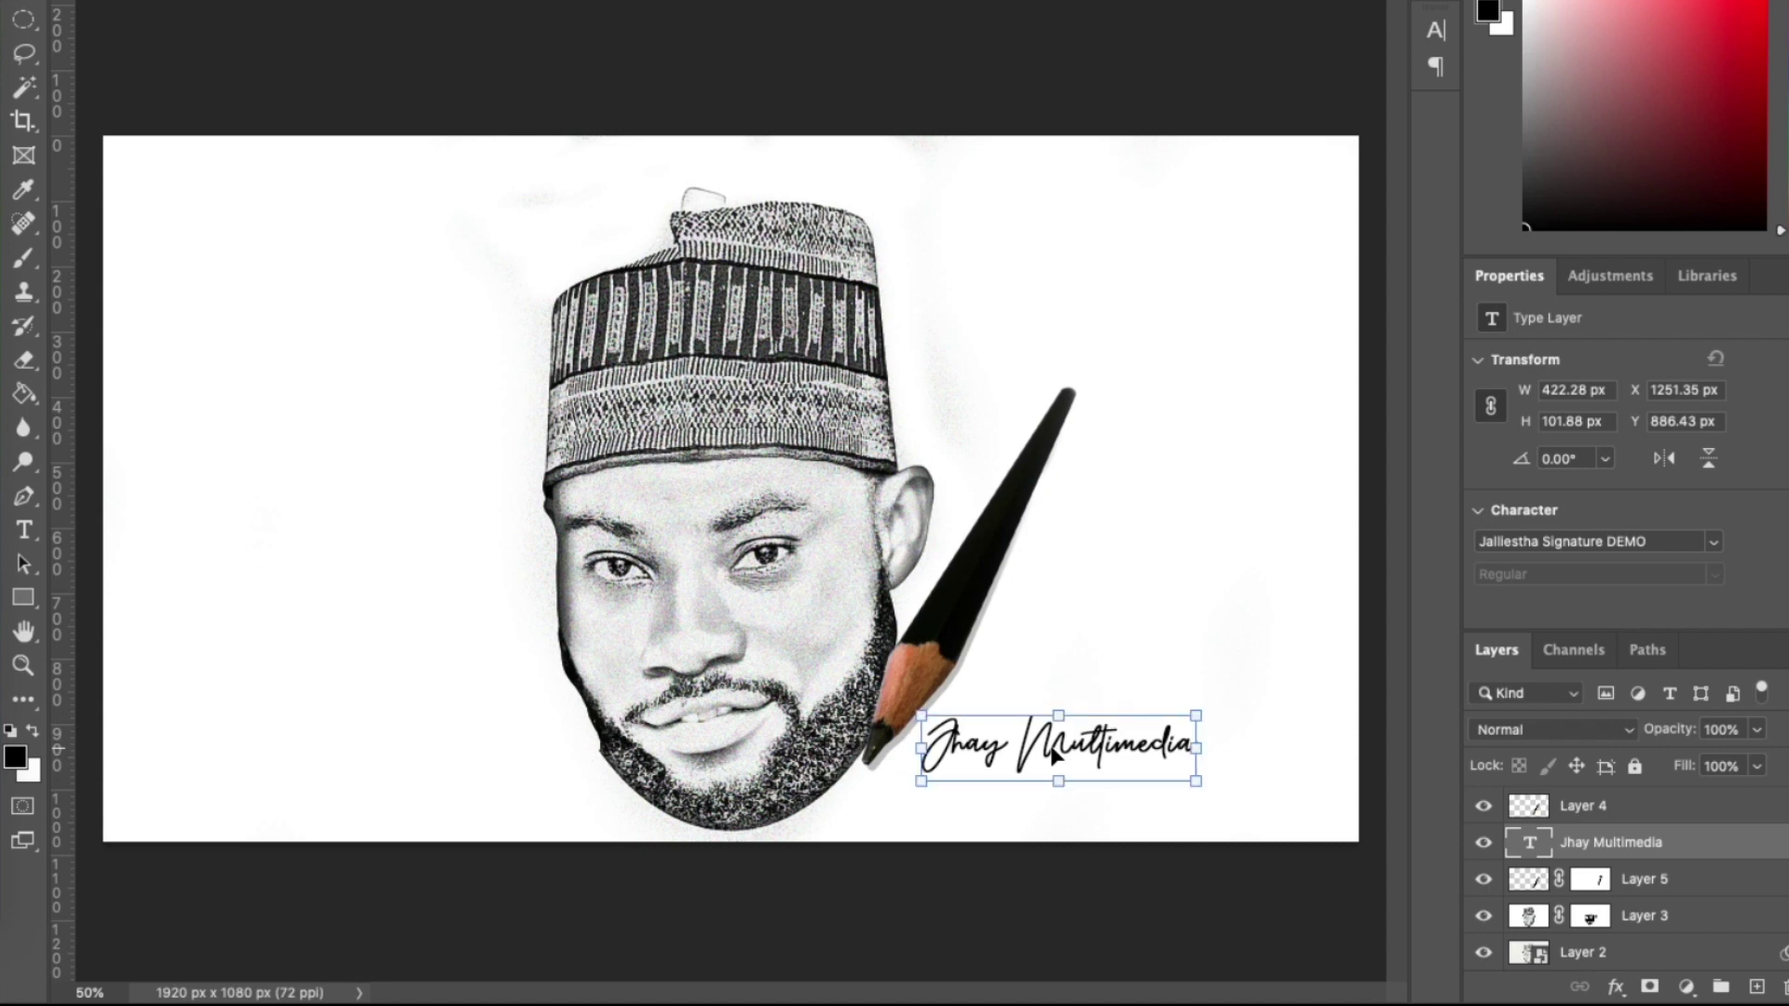
{"action": "left_click_drag", "start_coordinate": [1198, 724], "coordinate": [1304, 689]}
{"action": "key", "text": "Return"}
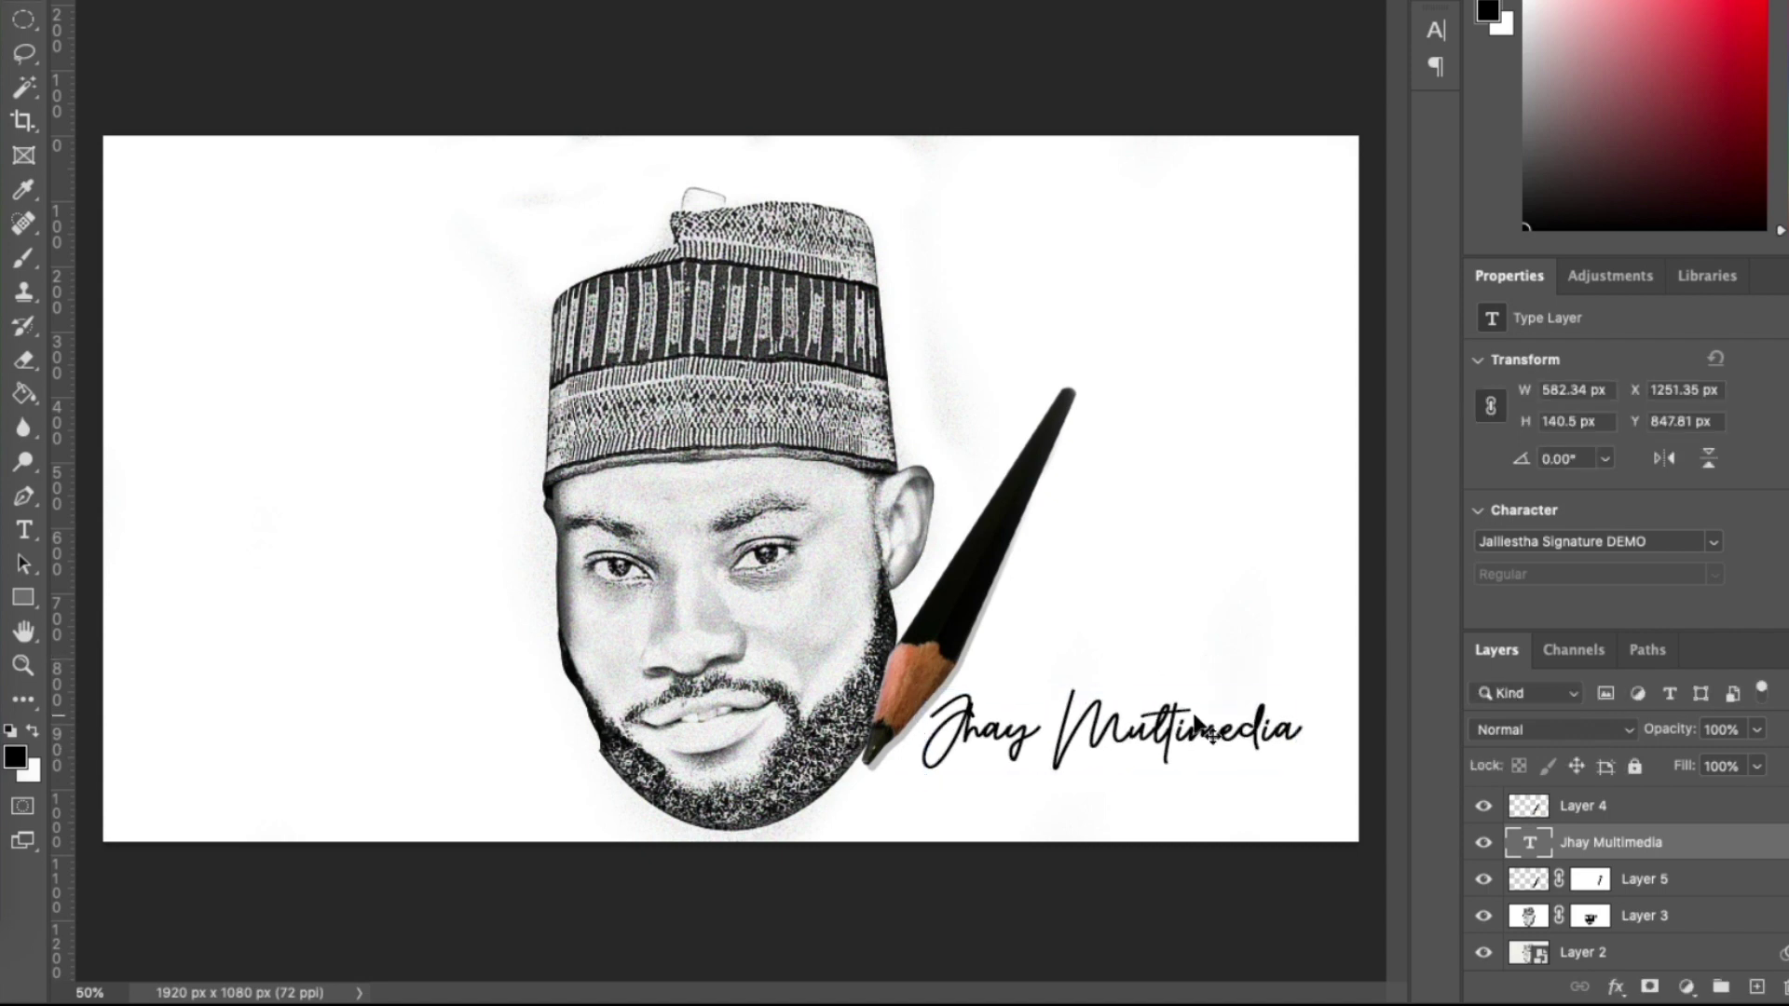